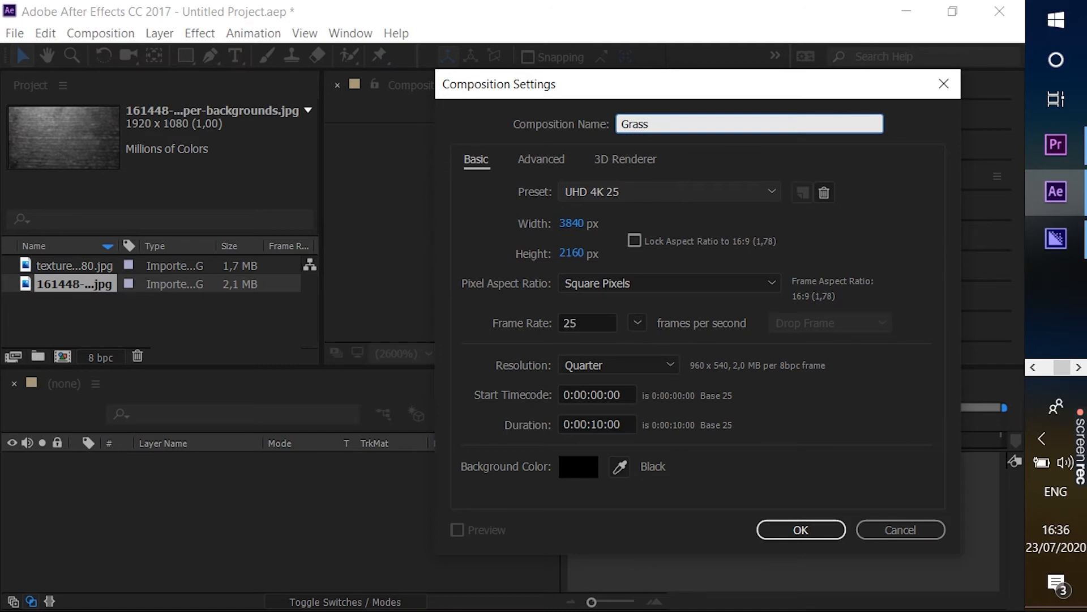
- Create the UHD 4K 25 composition named Grass and add a text layer reading GRASS
key(Return)
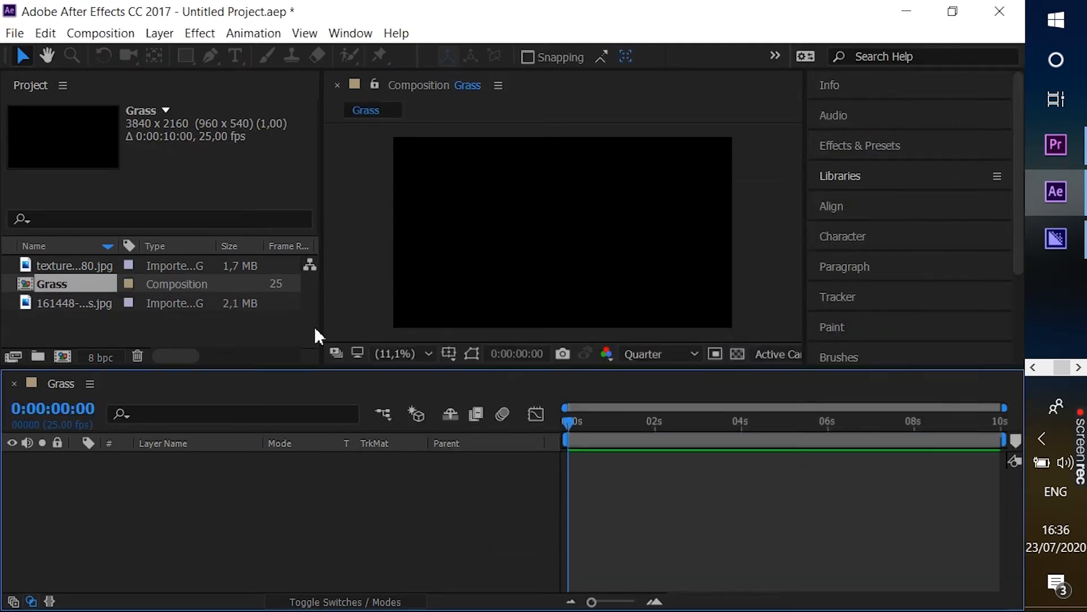
click(235, 56)
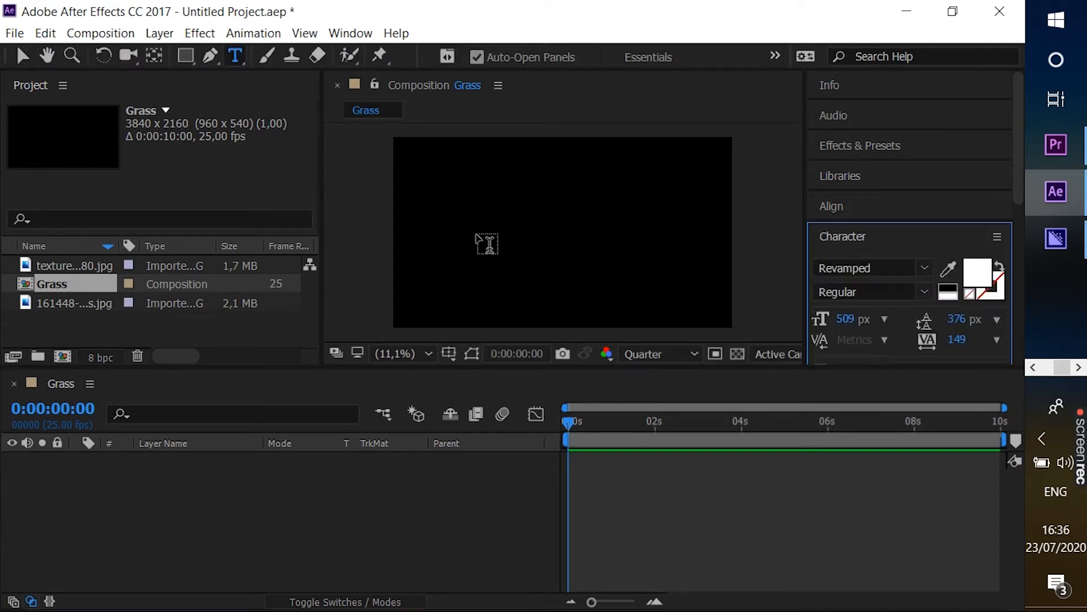
click(478, 232)
text(G)
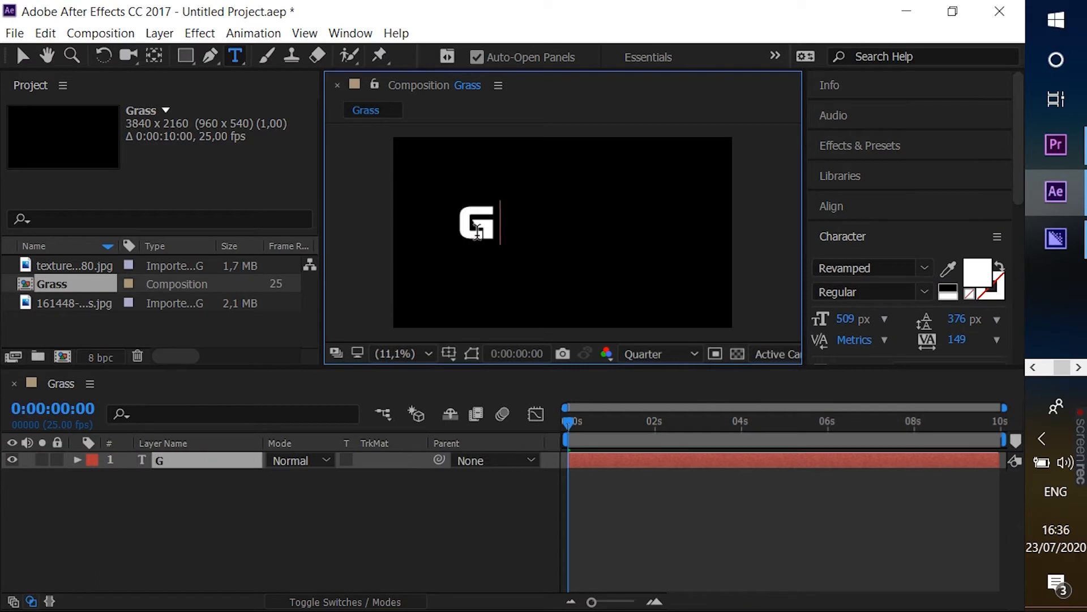
text(RASS)
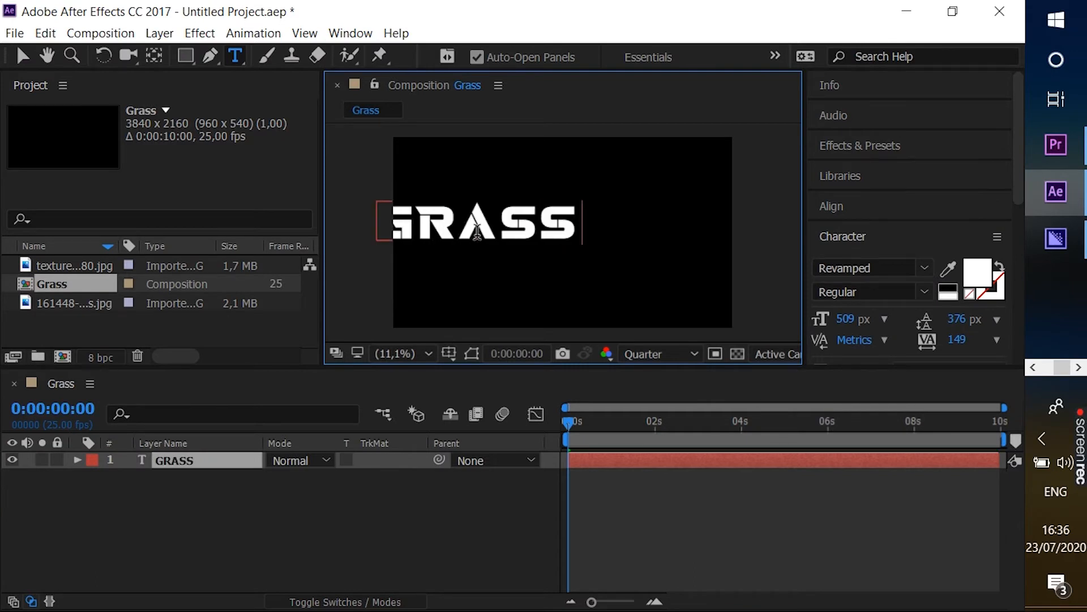
click(477, 234)
click(236, 461)
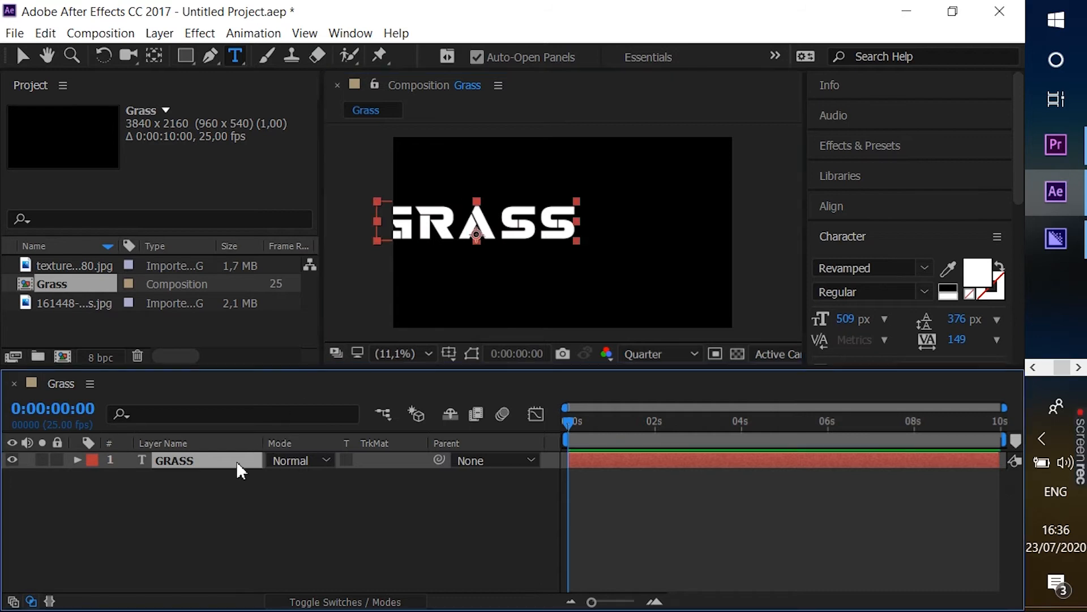
- Move the GRASS text to the centre of the frame and scale it up proportionally to about three quarters of the frame width
key(v)
drag(527, 227, 609, 238)
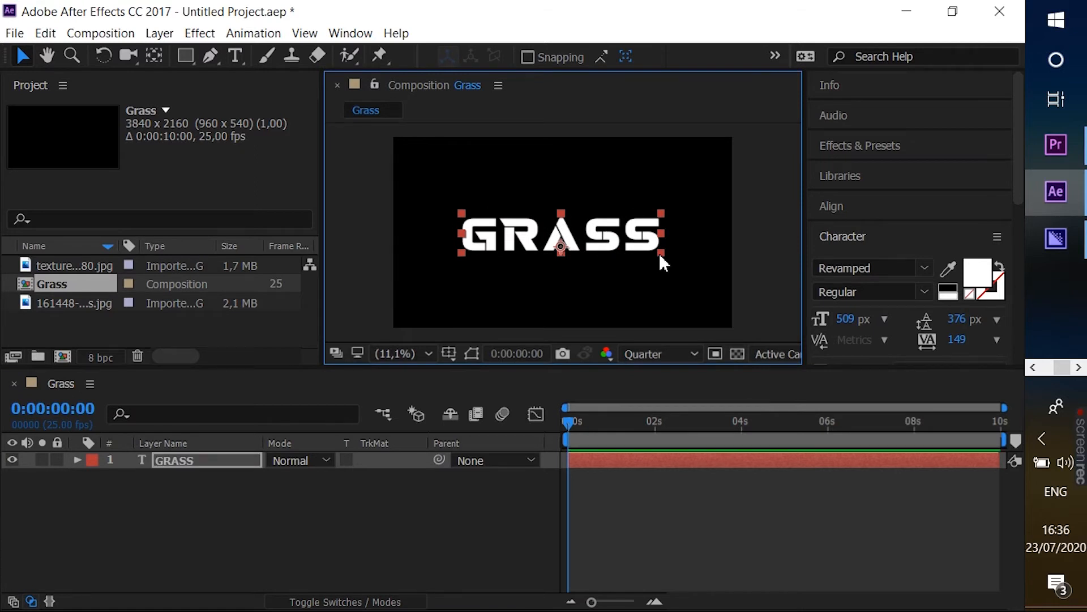
drag(658, 252, 688, 270)
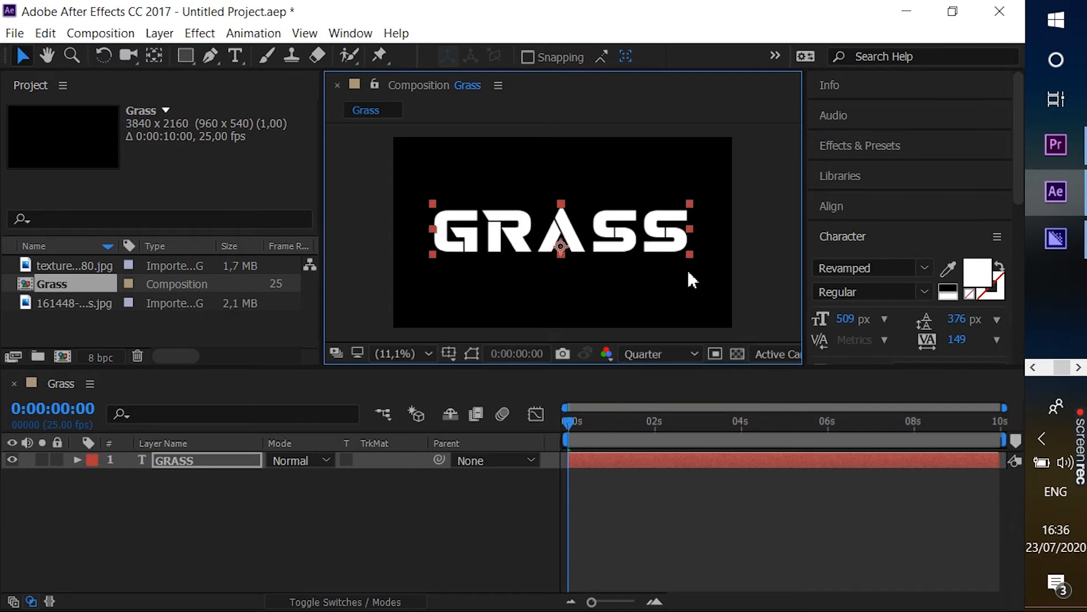
click(392, 527)
- Add a Bevel and Emboss layer style to the GRASS text layer
click(199, 455)
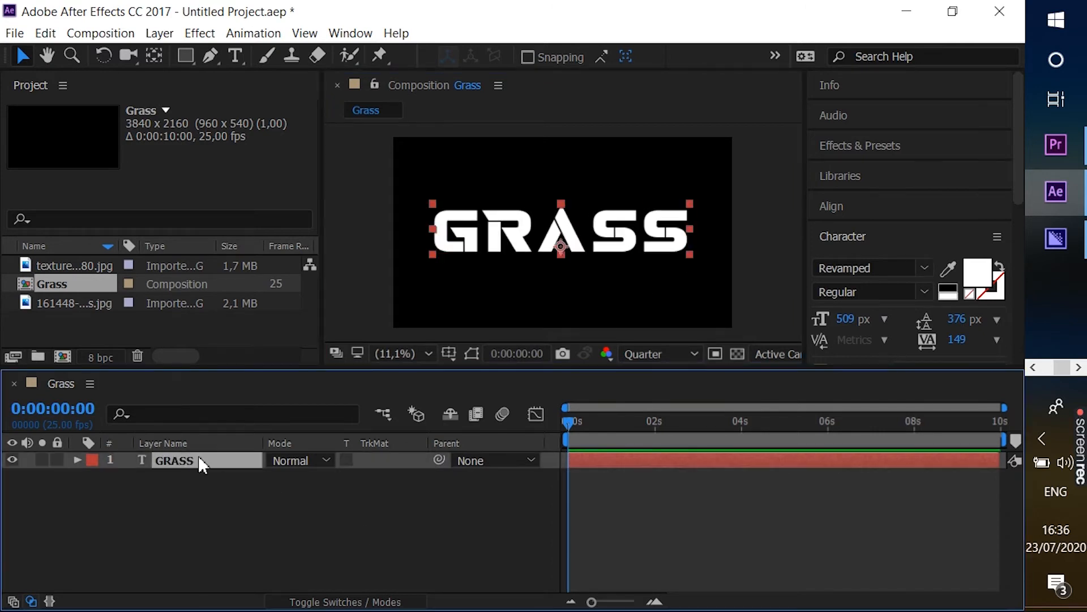
right_click(198, 459)
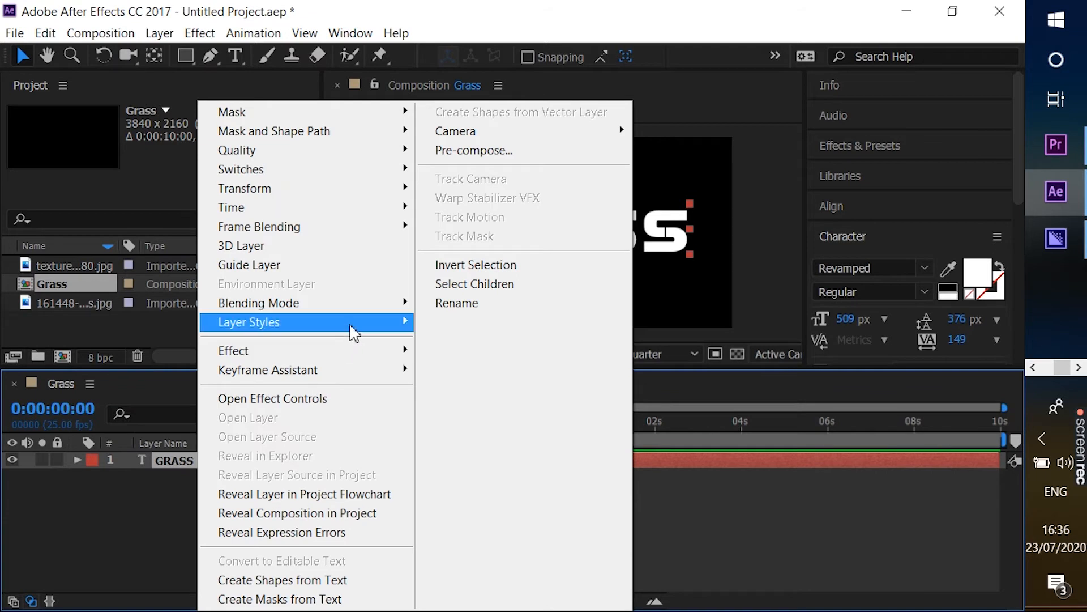
mouse_move(385, 335)
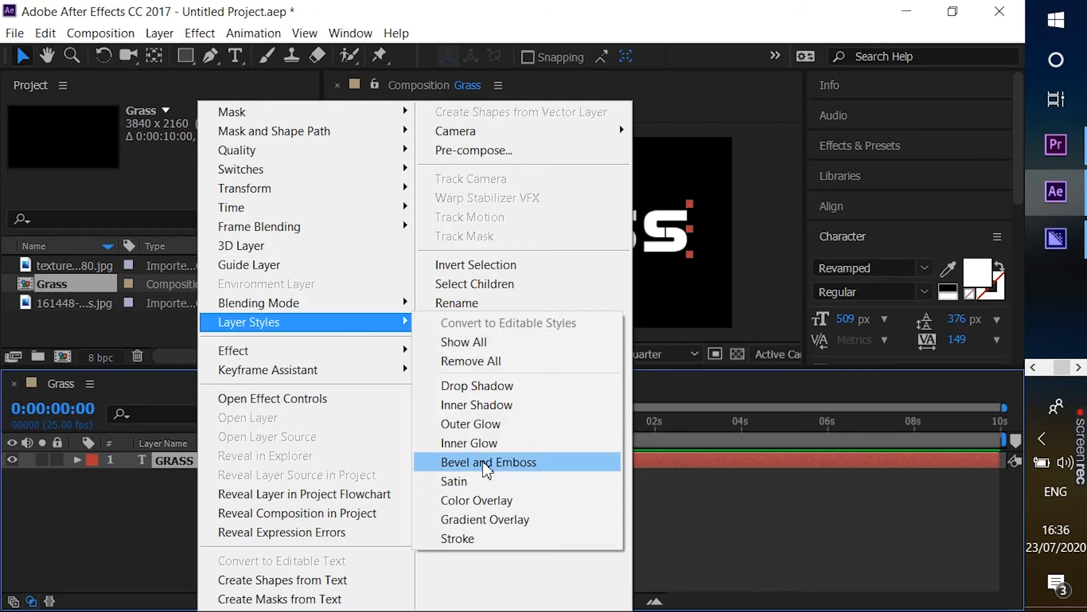
click(486, 466)
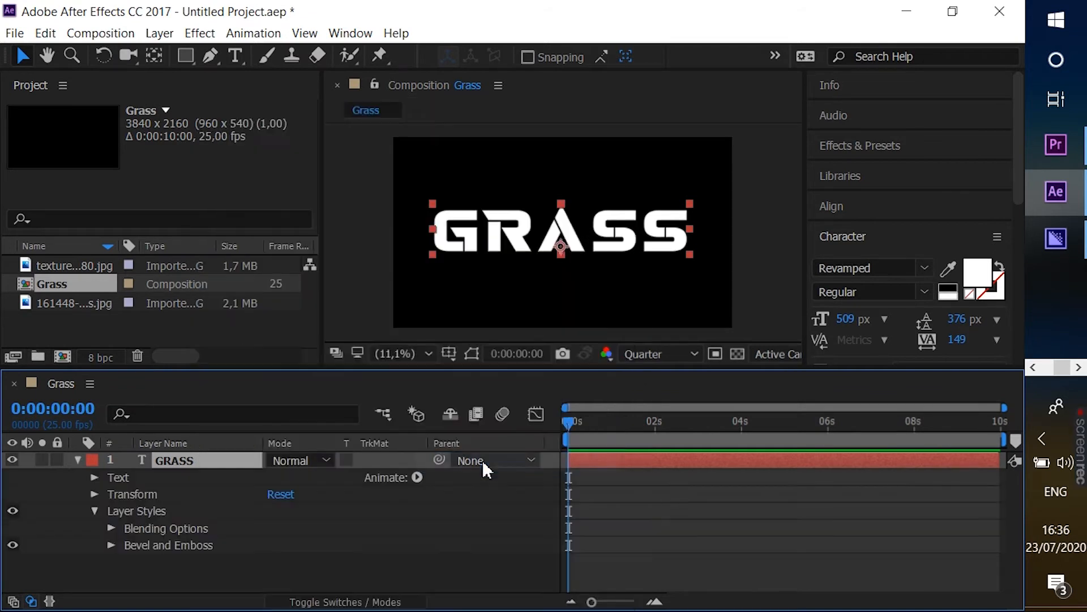
- Set the Bevel and Emboss technique to Chisel Hard, depth to 144% and size to 23, keeping the Inner Bevel style
click(111, 545)
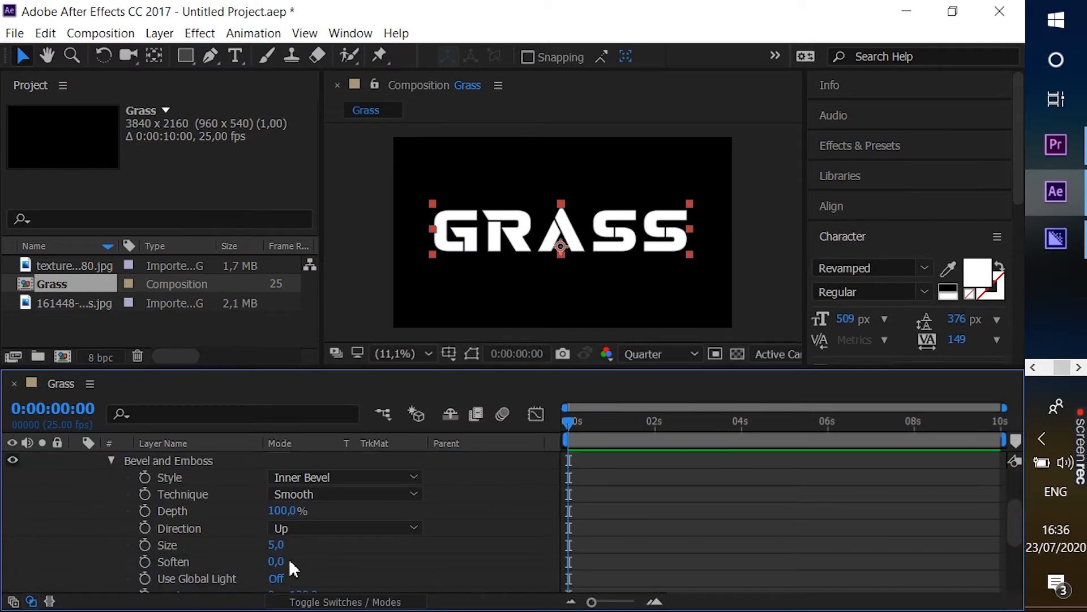
drag(281, 549, 314, 545)
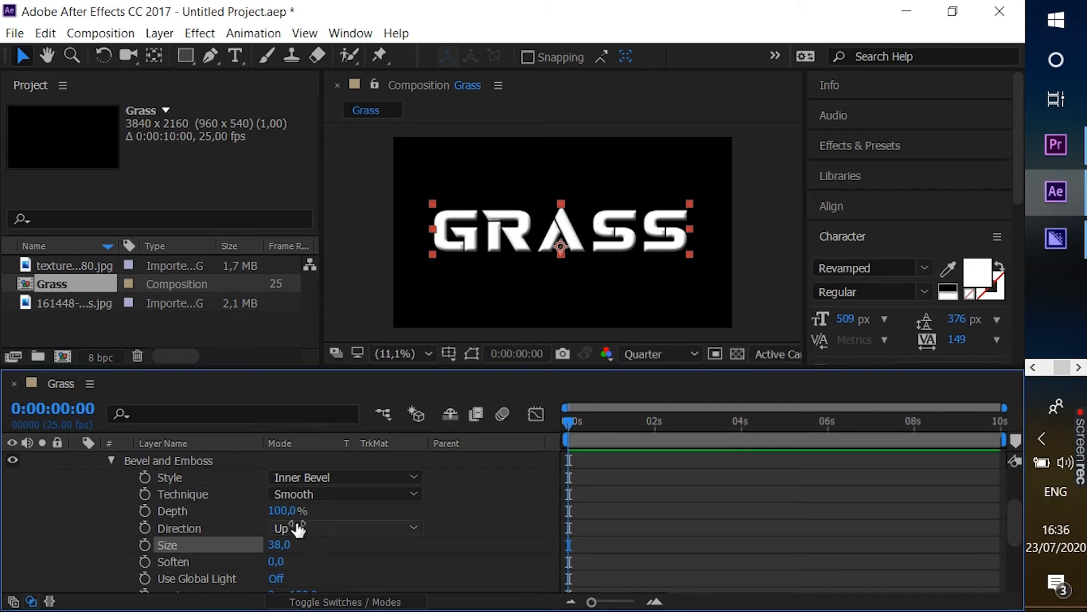
drag(294, 513, 335, 513)
click(365, 478)
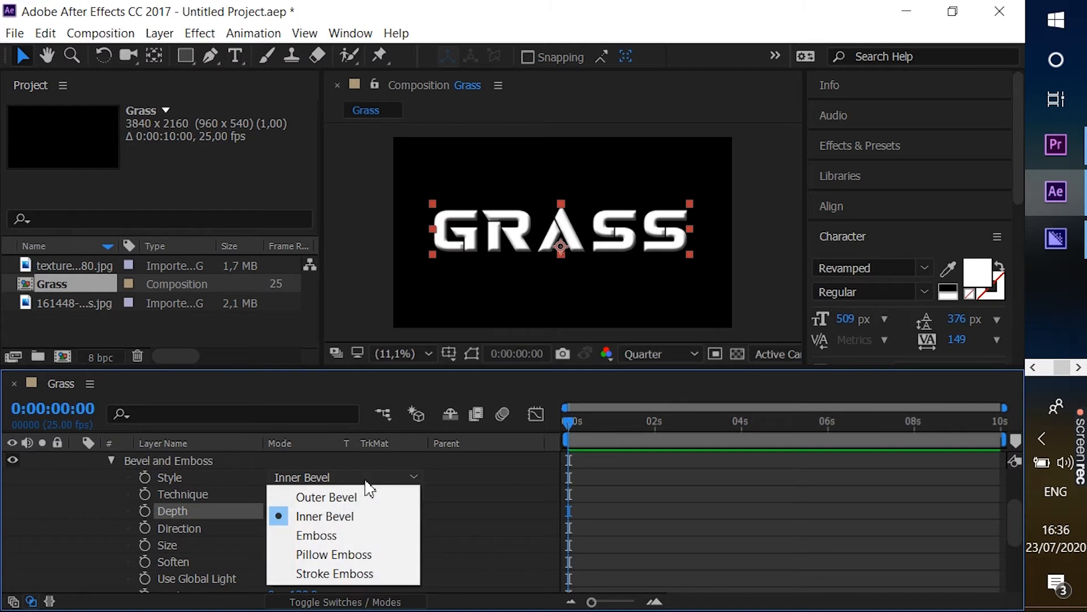
click(441, 488)
click(406, 497)
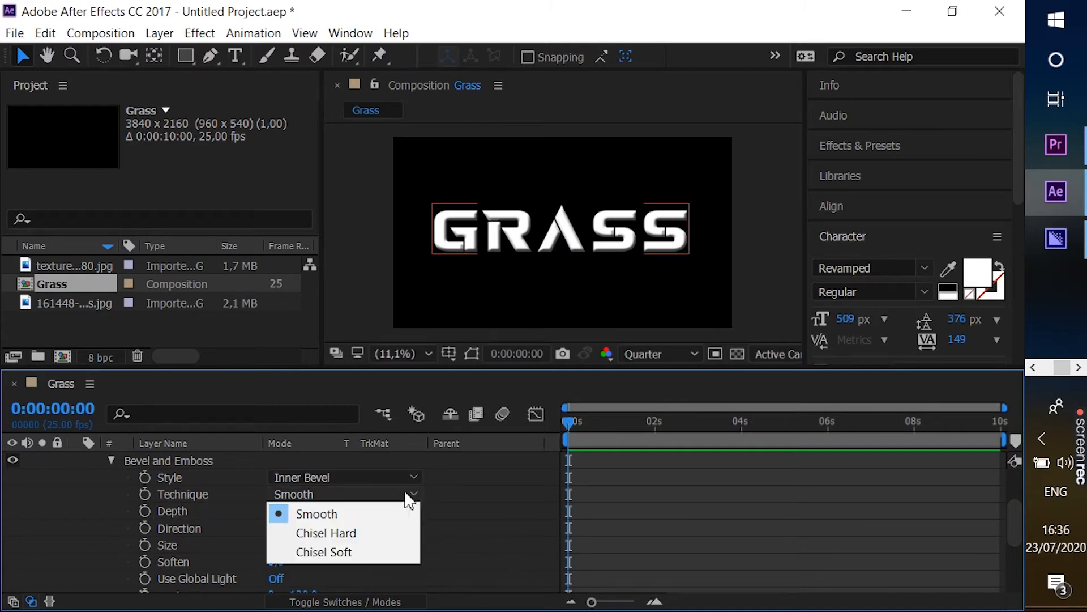
click(372, 533)
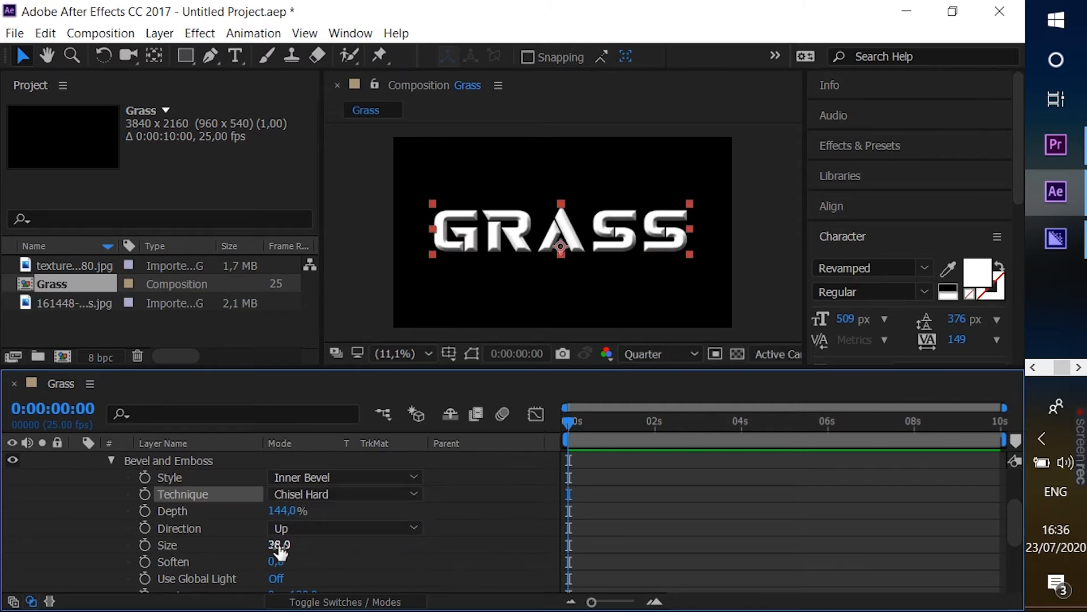
drag(278, 545, 266, 547)
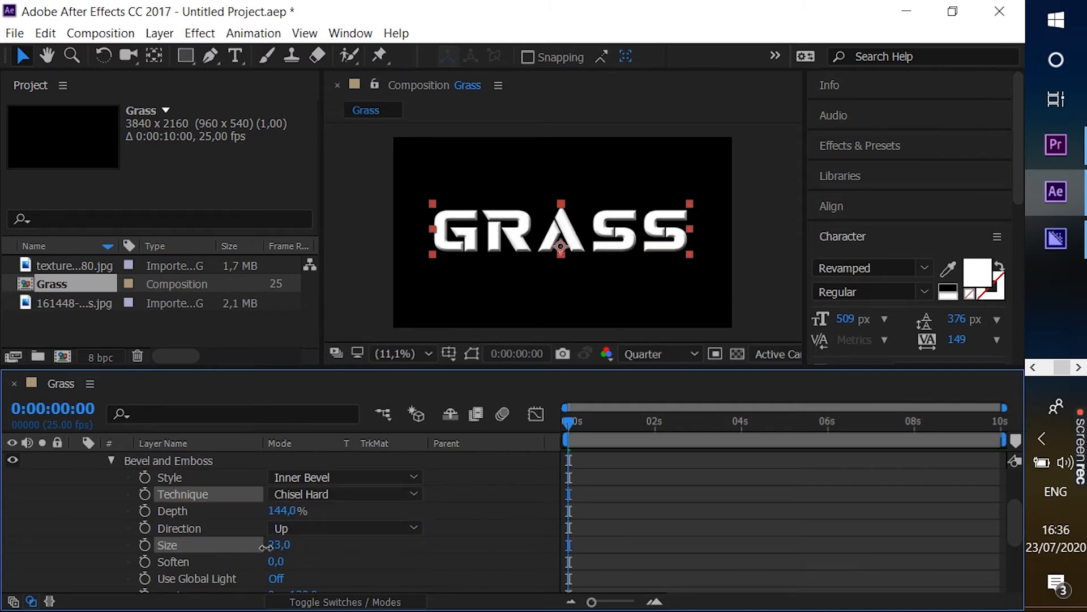
click(356, 559)
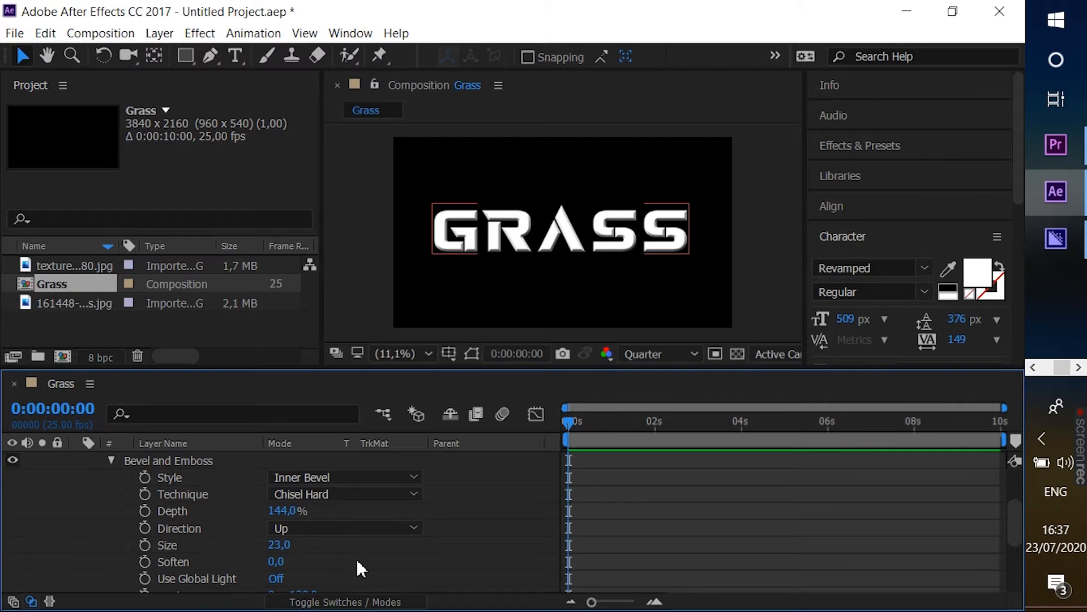
click(109, 459)
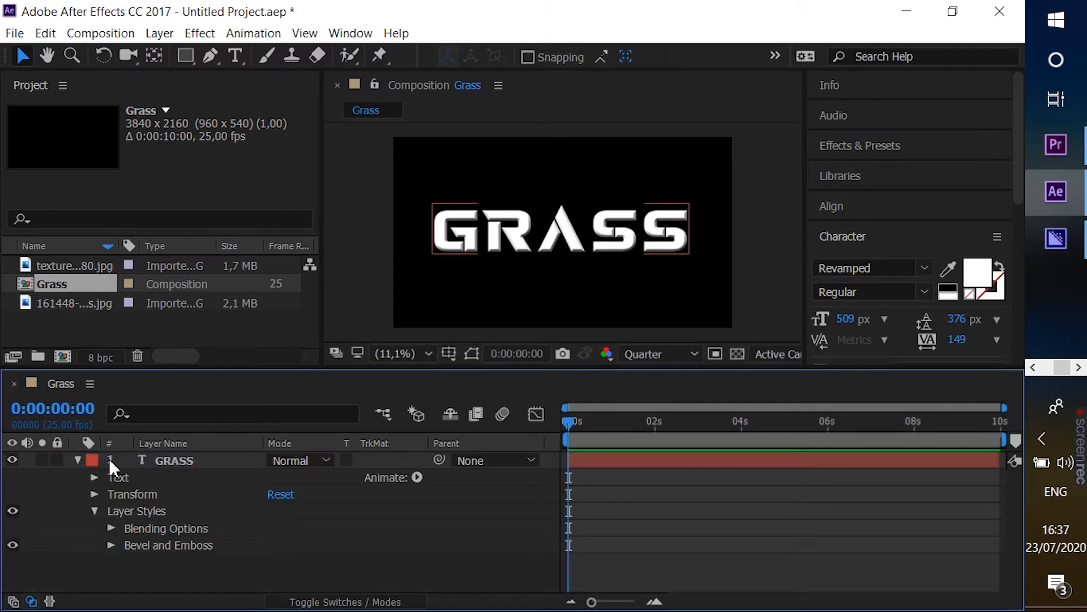
click(75, 459)
- Pre-compose the GRASS text layer into a new composition named "Text / logo"
click(198, 459)
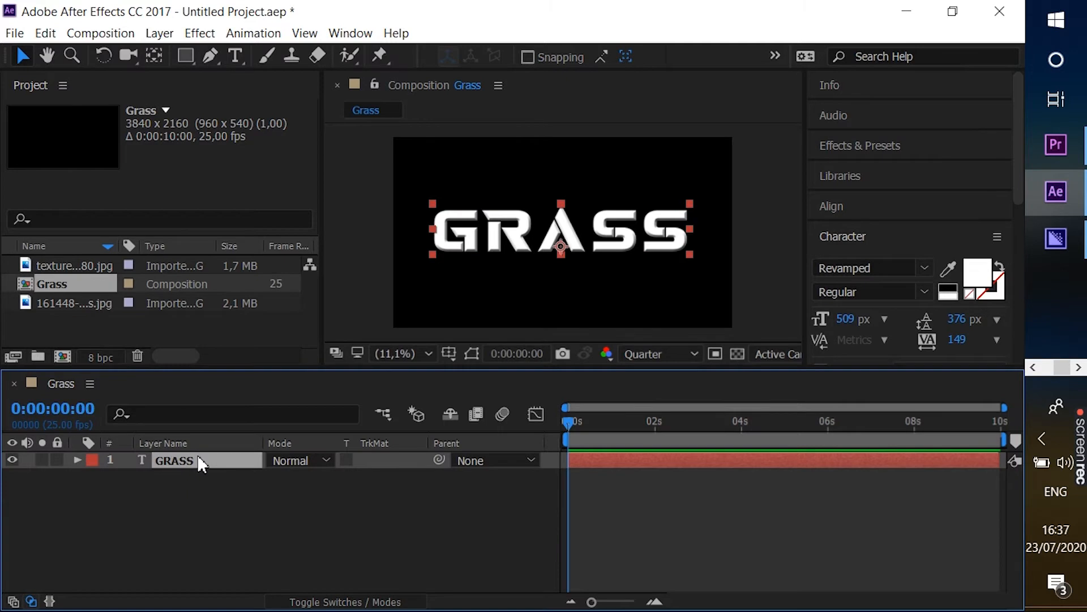
key(ctrl+shift+c)
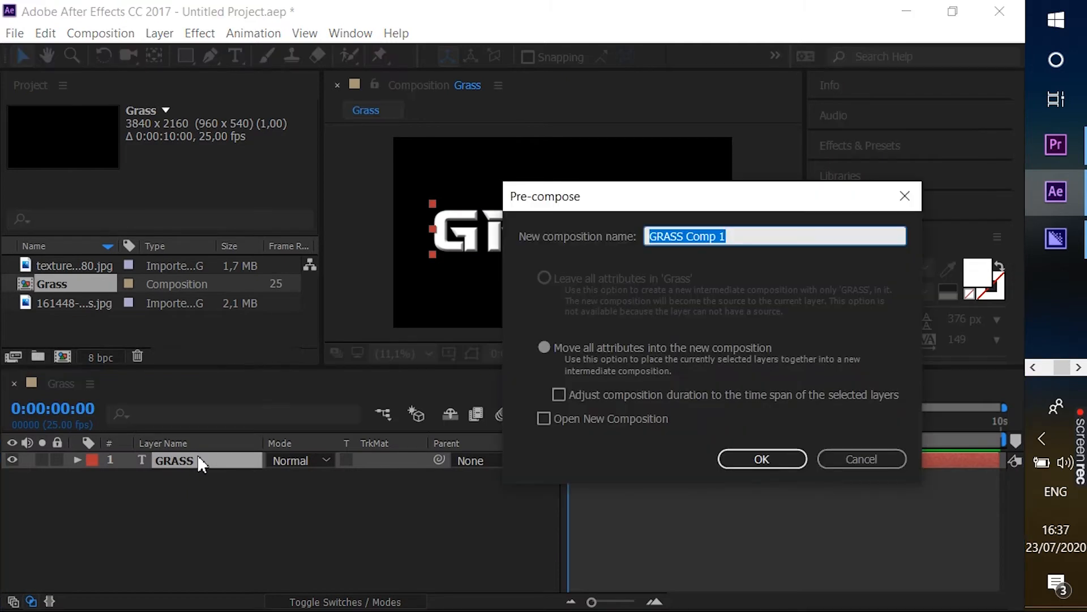
text(Text )
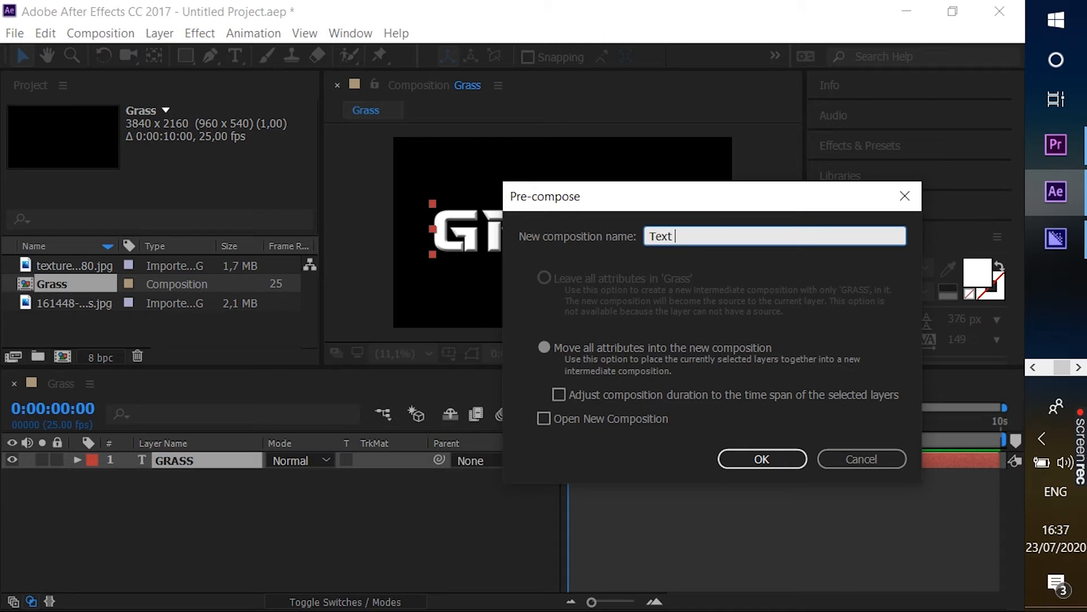
text(/ logo)
key(Return)
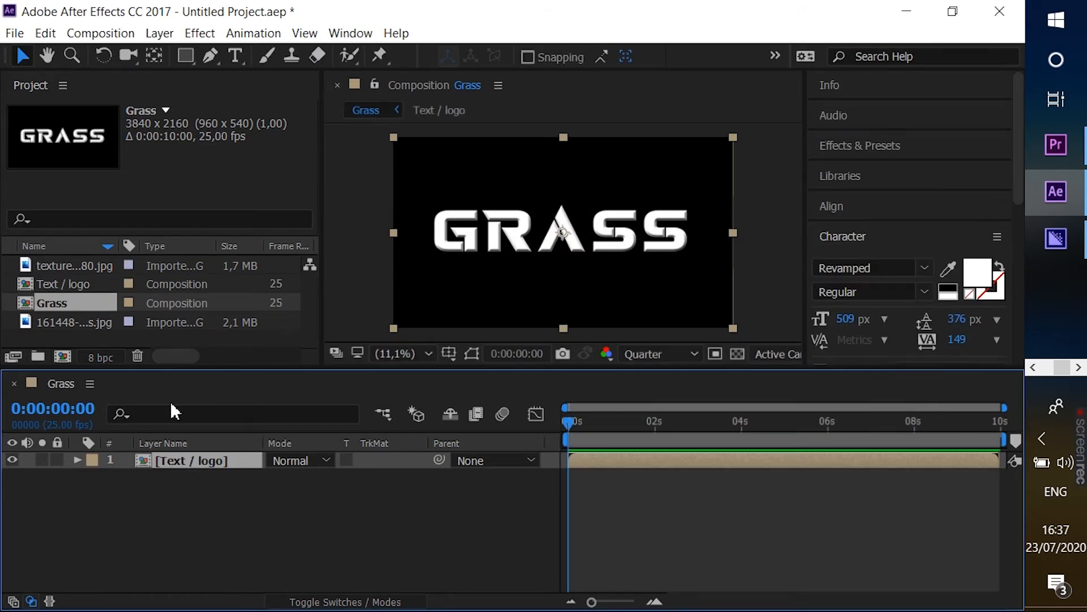
- Create a black 3840 x 2160 solid layer named "grass fx" above the Text / logo layer
click(159, 33)
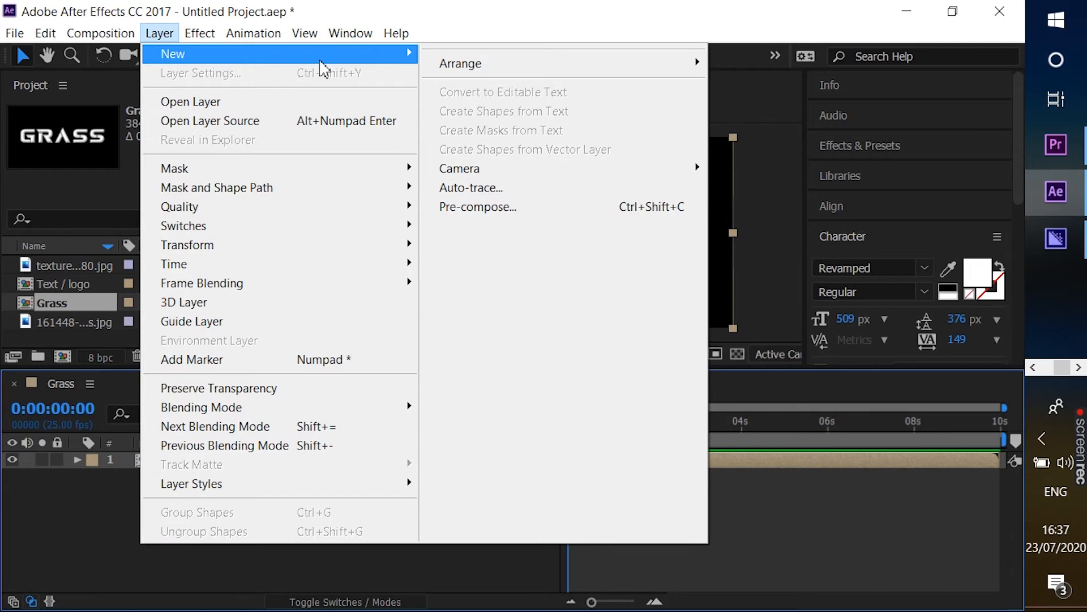
mouse_move(321, 61)
click(443, 73)
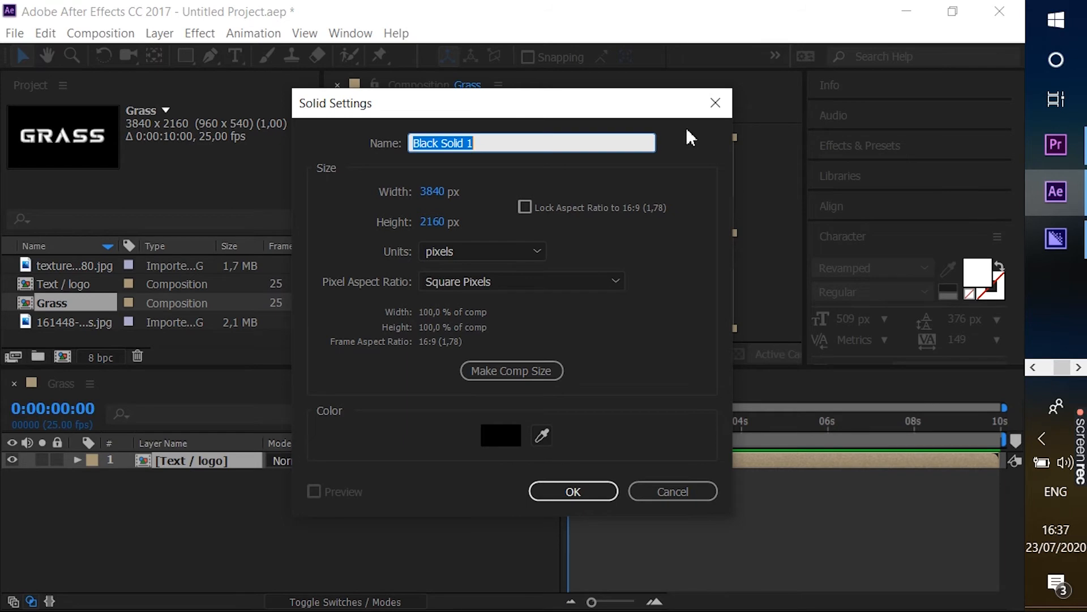
text(grass)
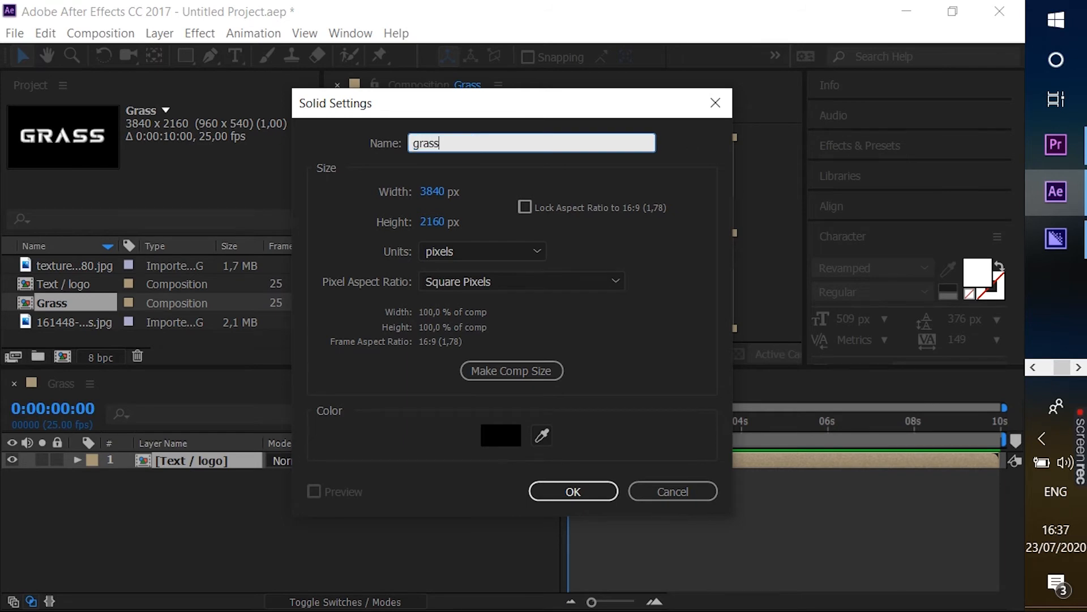
text( fx)
key(Return)
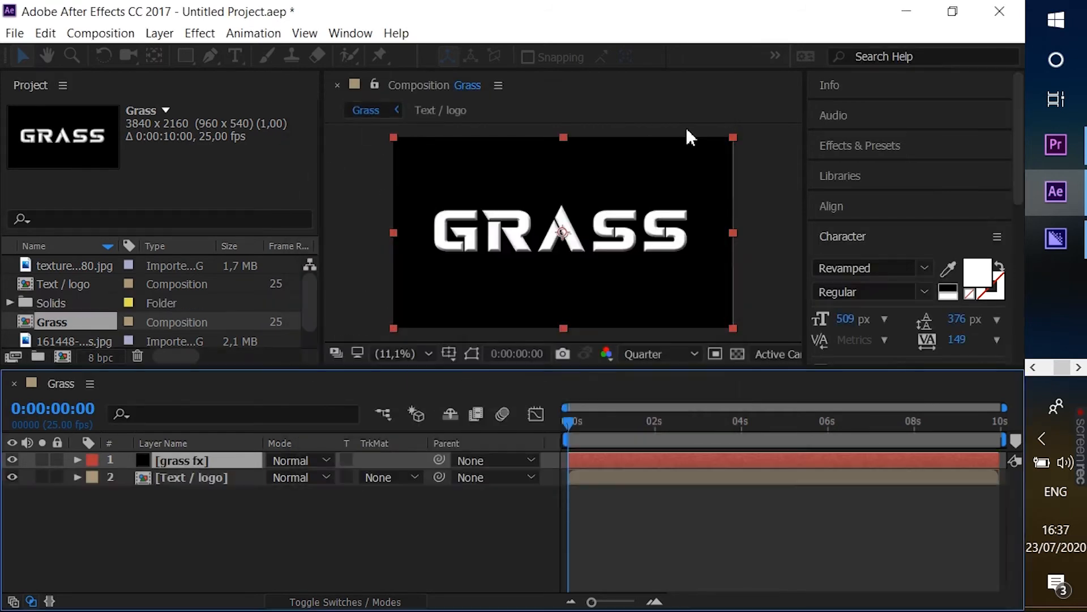
- Apply the Cell Pattern effect to the grass fx solid, with contrast 510.53 and size 26
click(925, 152)
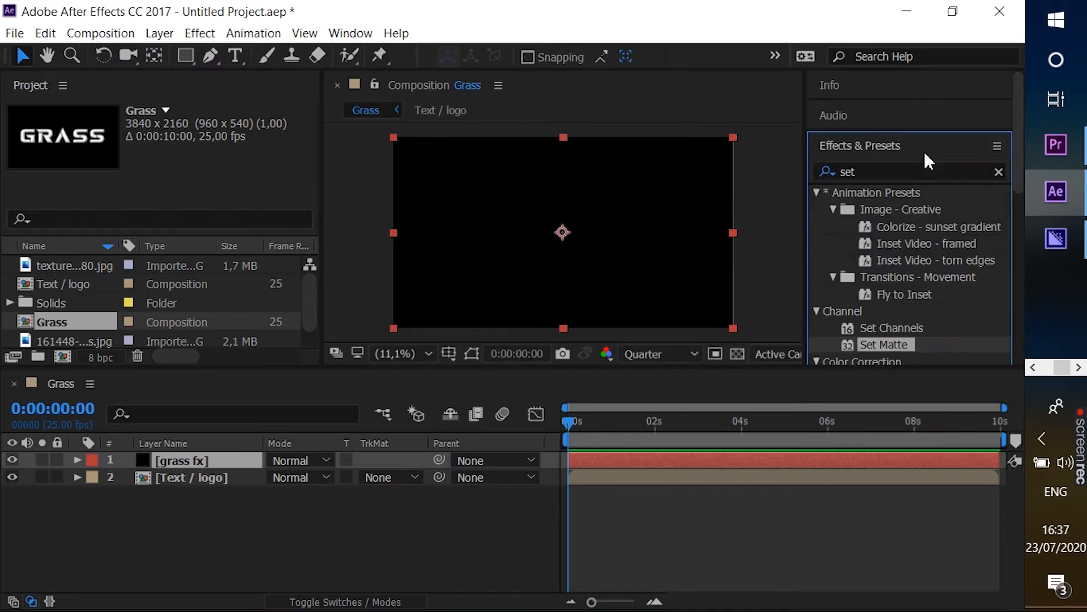
click(999, 172)
click(988, 170)
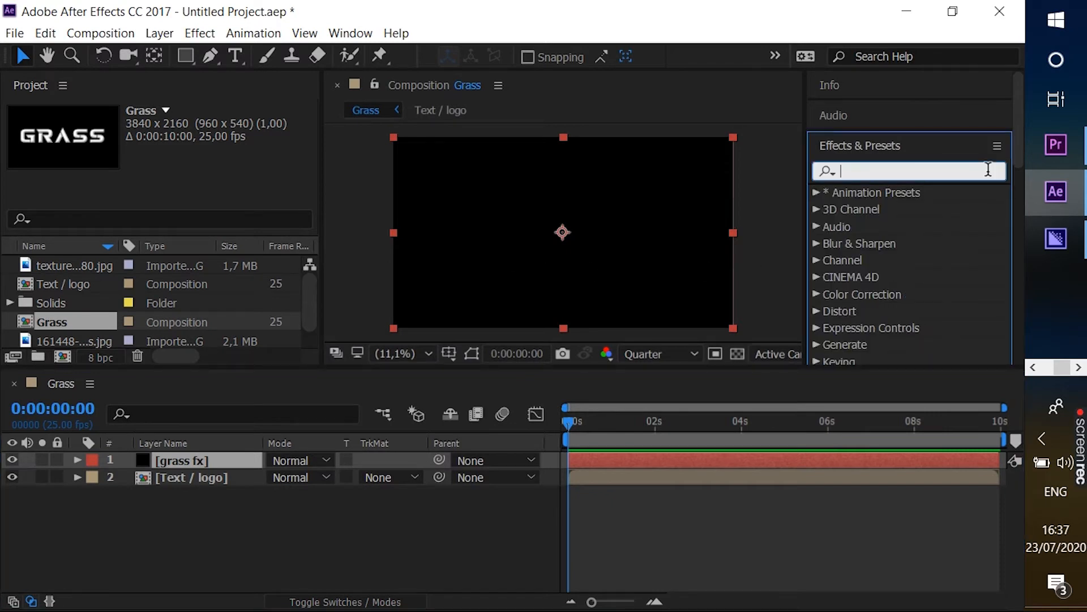
text(cell a)
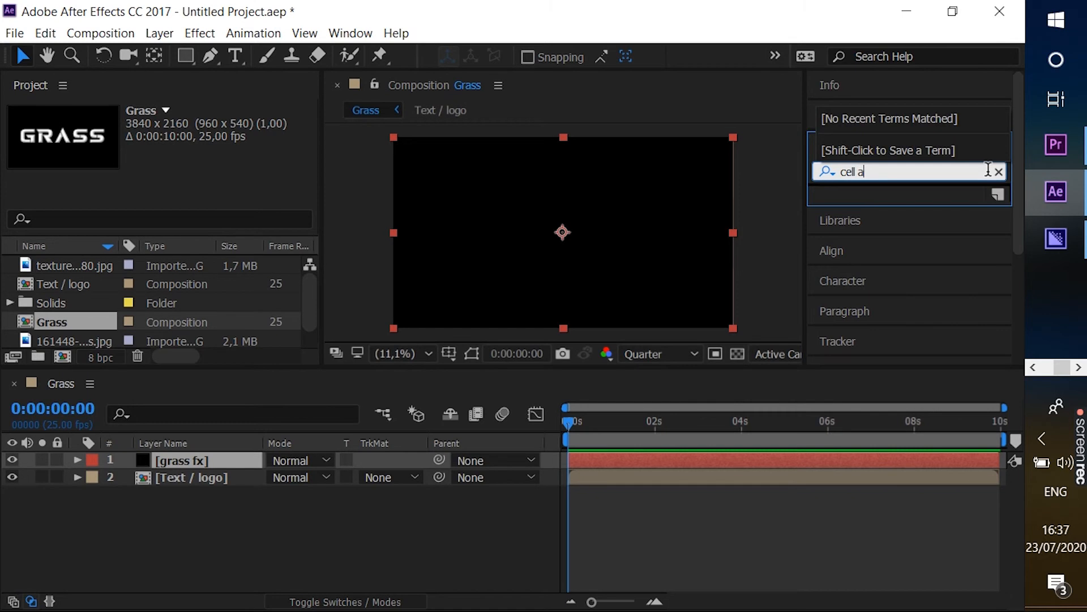
key(BackSpace)
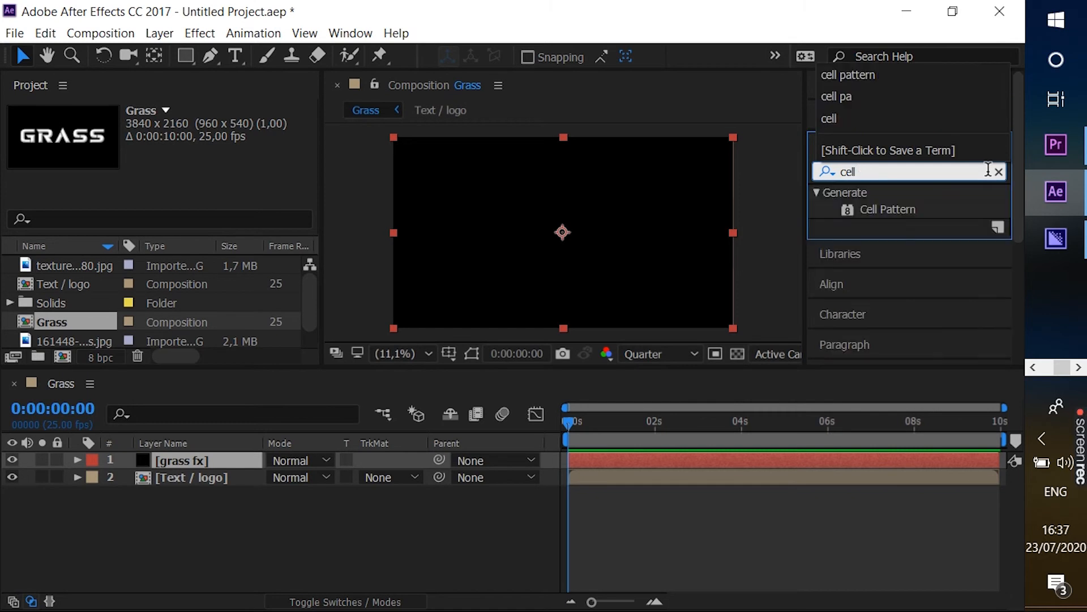
double_click(894, 209)
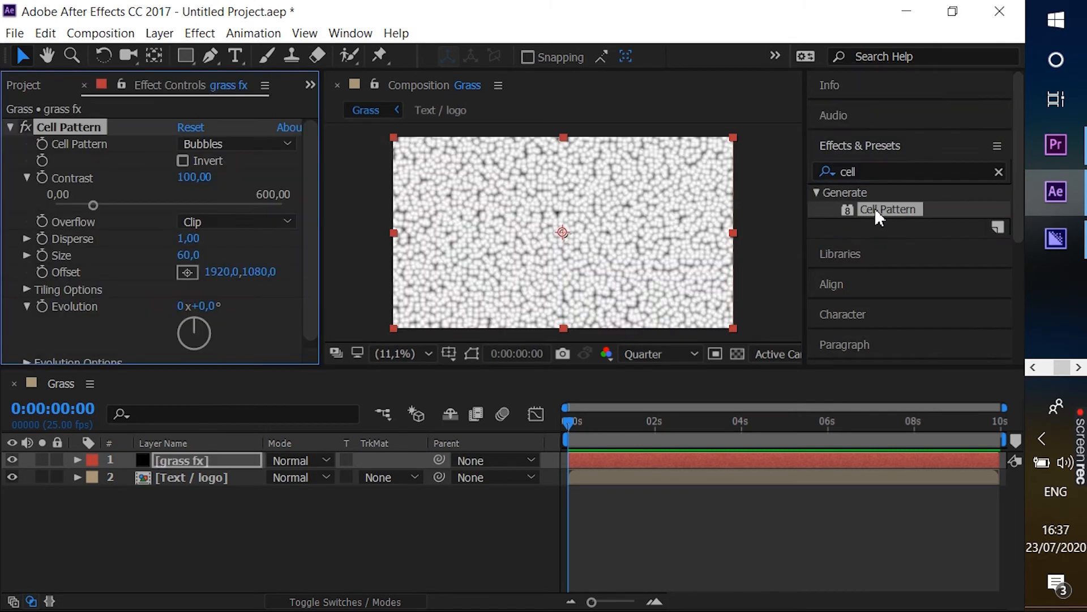
drag(94, 205, 243, 214)
drag(182, 254, 143, 253)
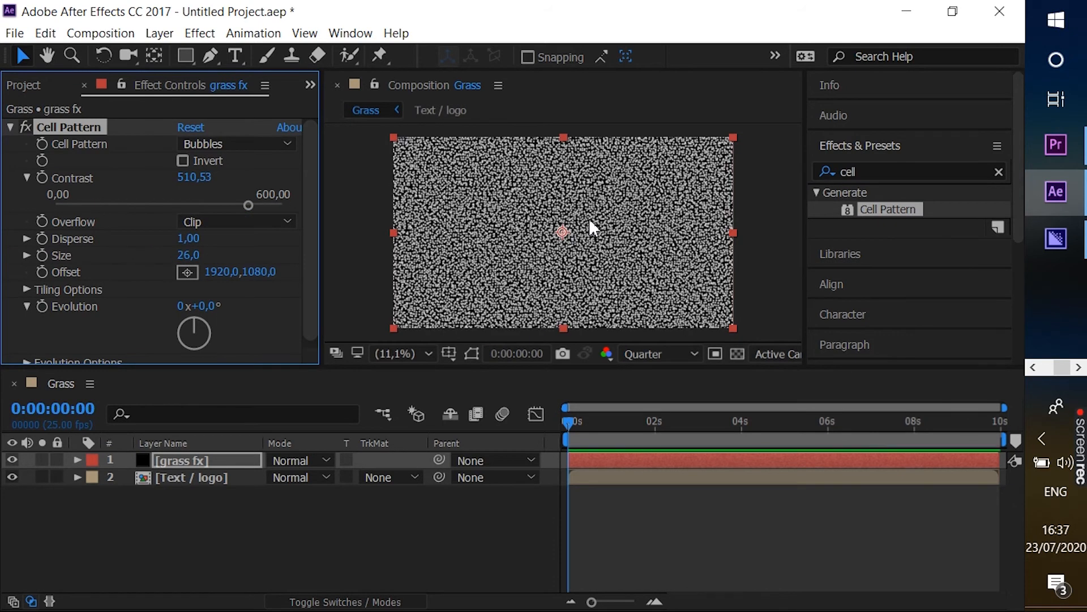
- Apply the Turbulent Displace effect to the grass fx solid, with amount 322 and size 4
click(999, 172)
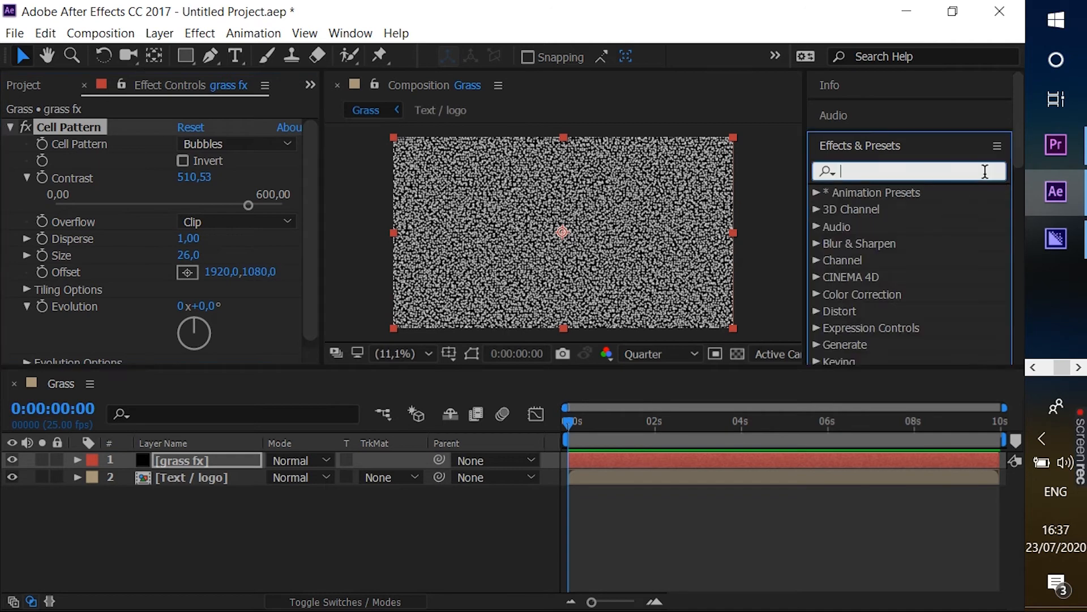
text(turbu)
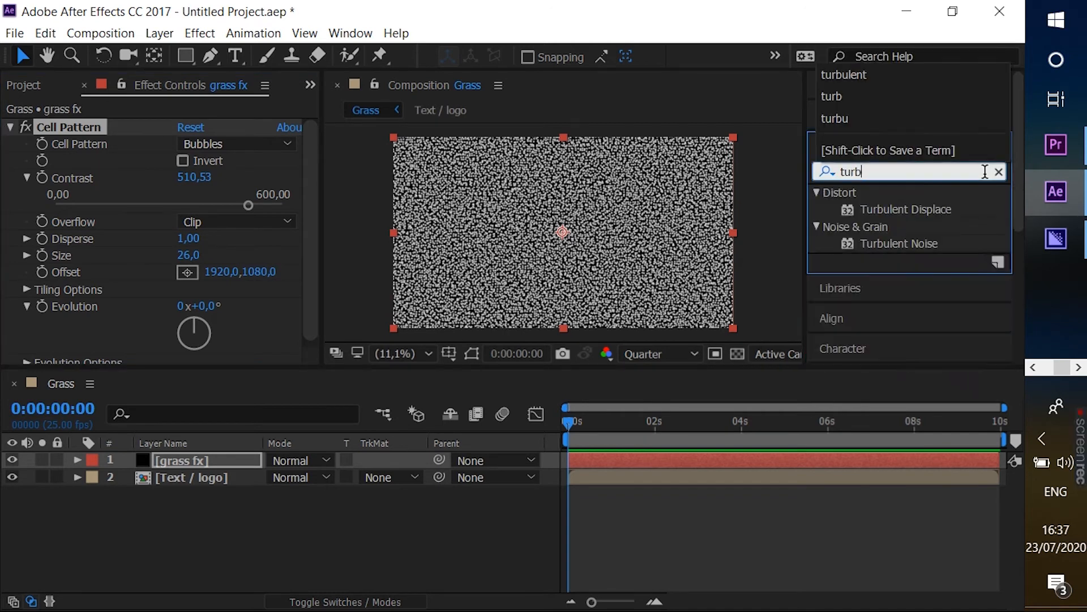
double_click(928, 209)
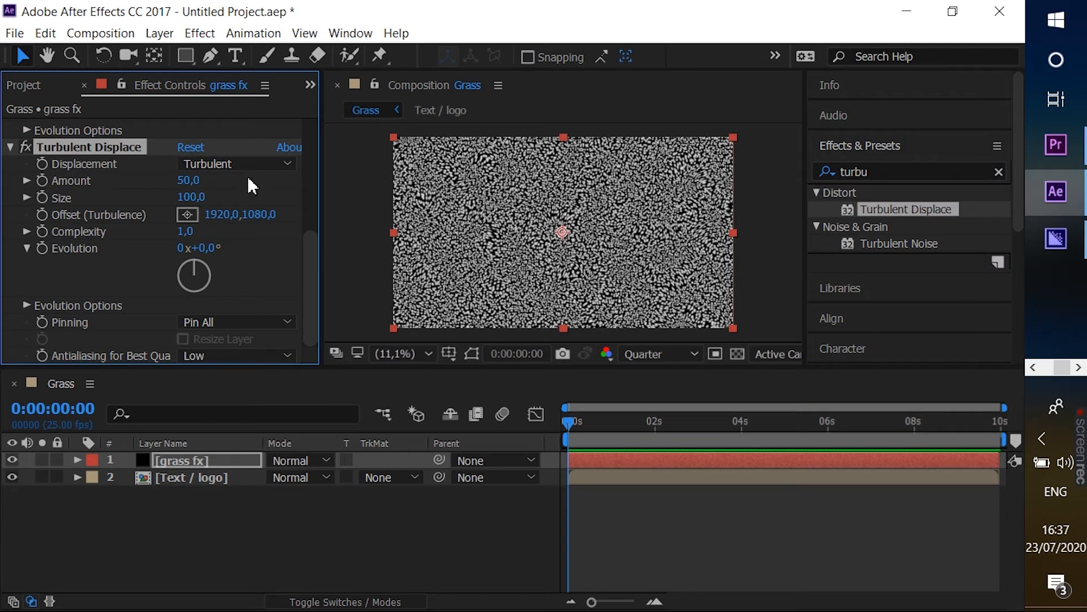
drag(191, 196, 216, 181)
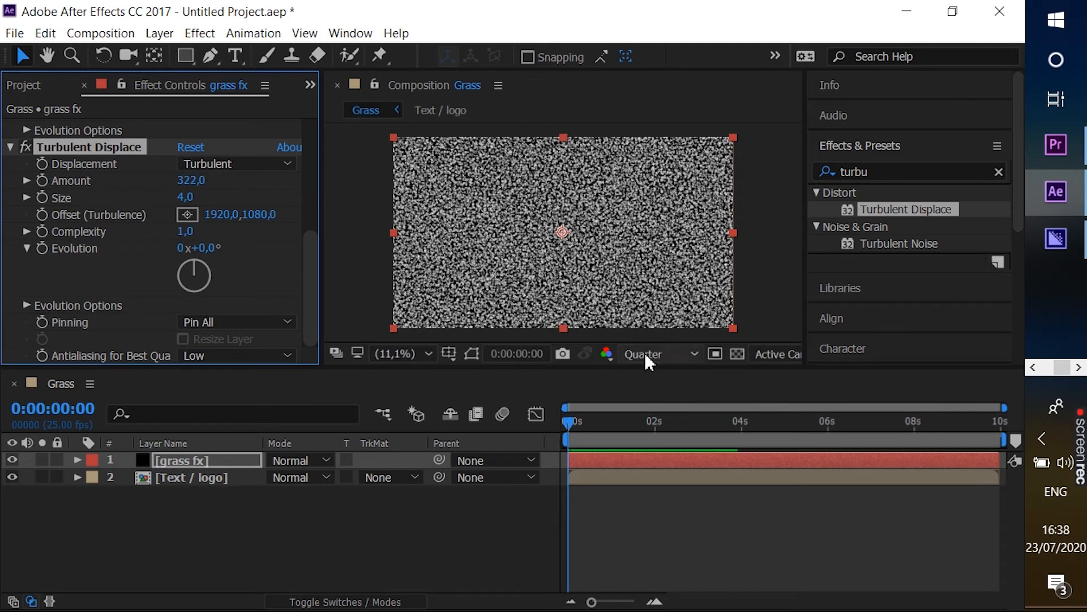
- Switch the preview resolution to Half and set the Turbulent Displace amount to 223, checking the pattern at 100% magnification
click(660, 354)
click(650, 421)
click(422, 354)
click(460, 219)
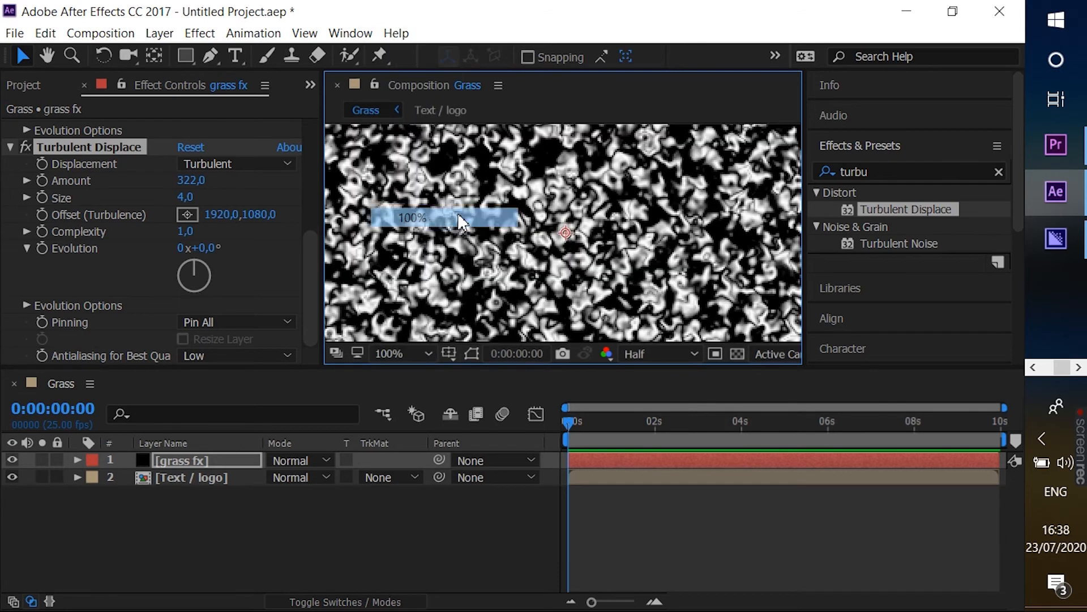
click(426, 355)
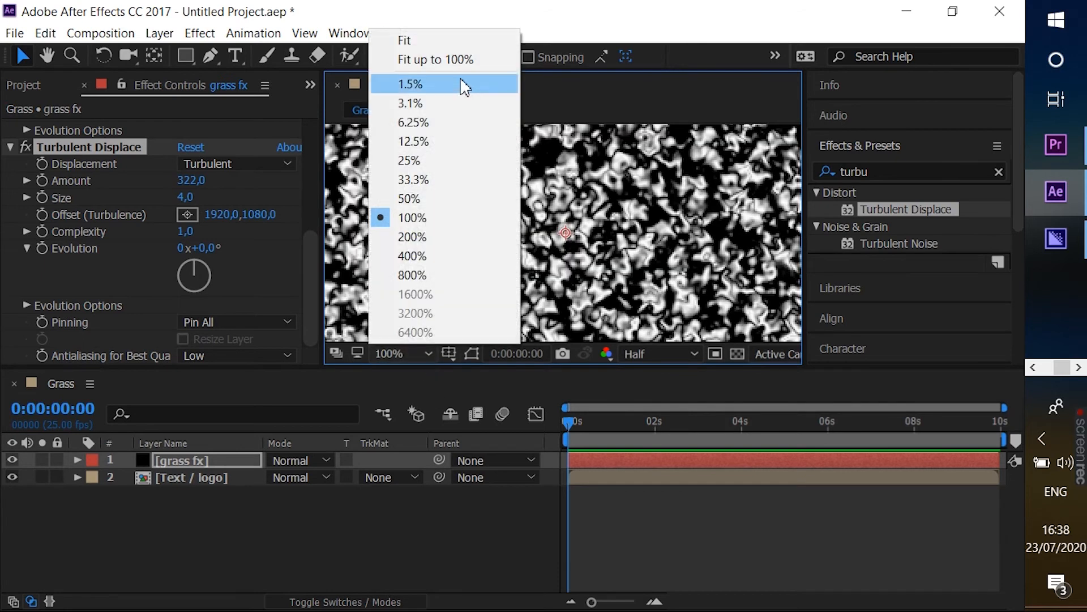
click(457, 43)
drag(210, 182, 141, 181)
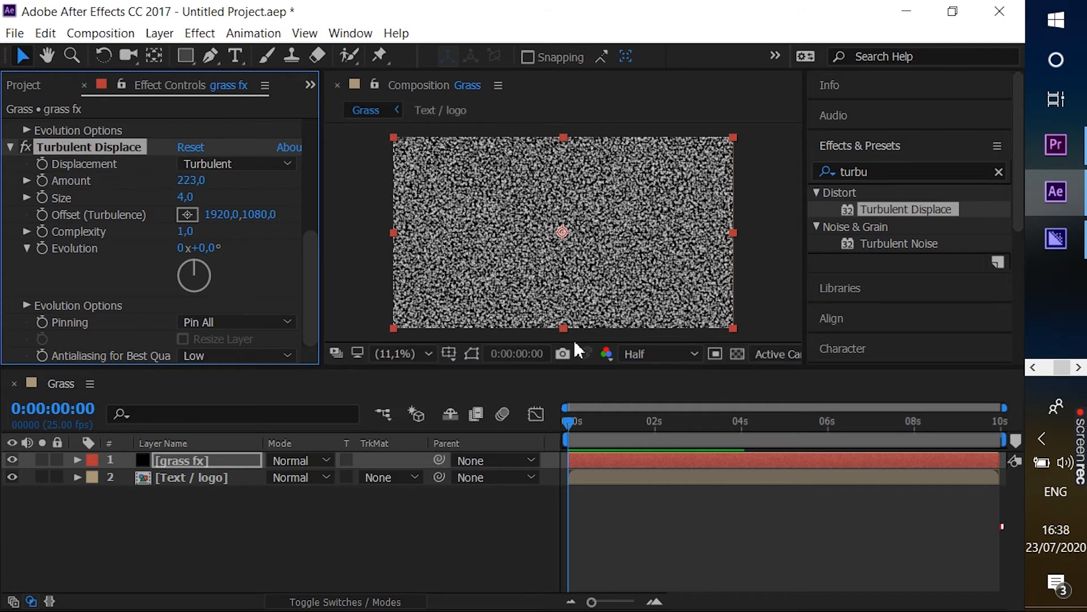
click(423, 351)
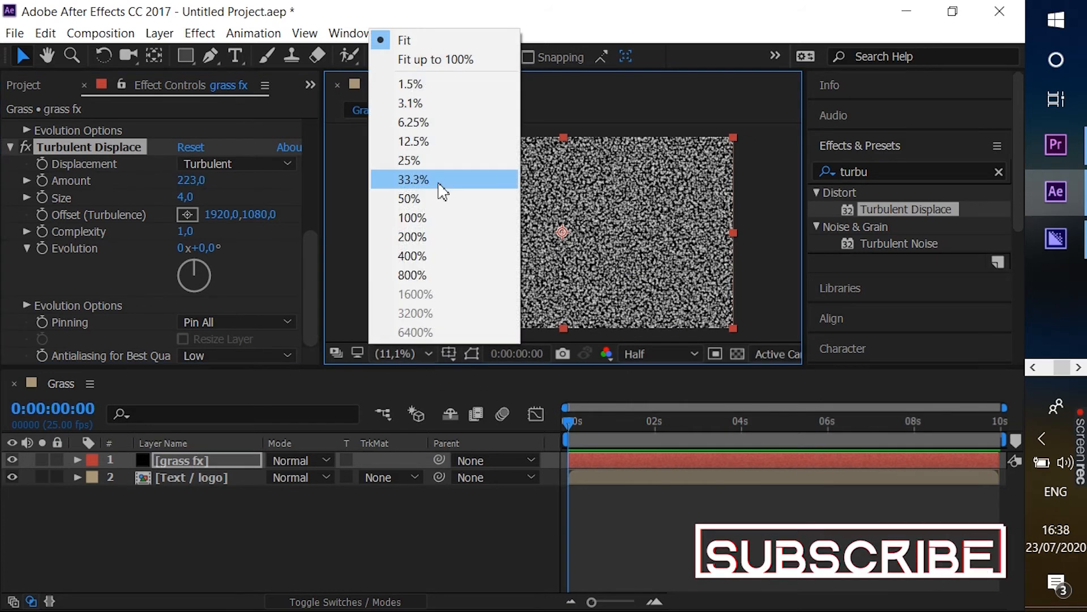
click(445, 218)
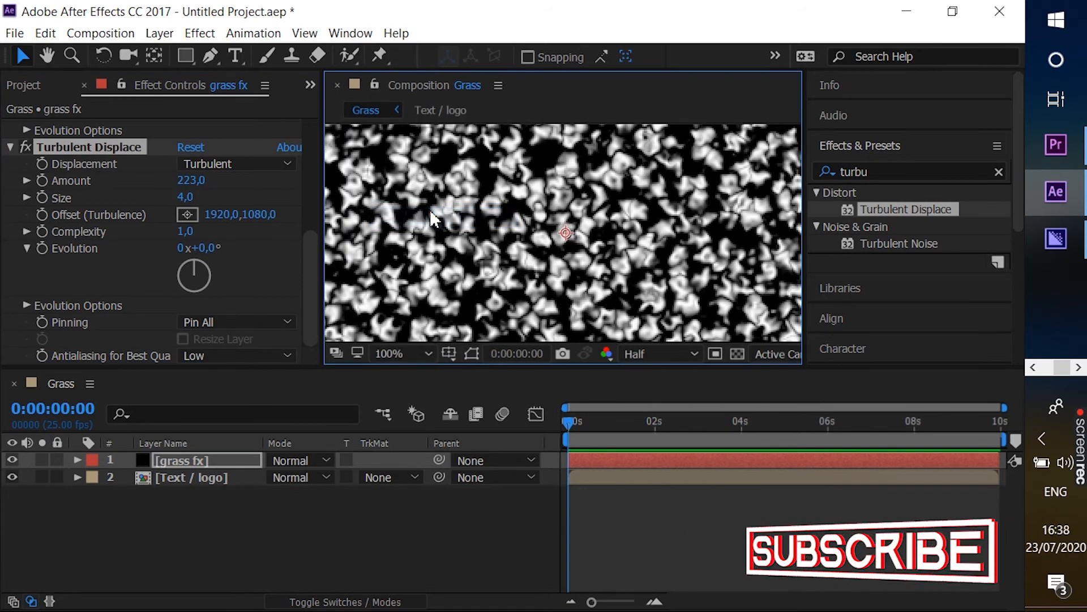
click(386, 350)
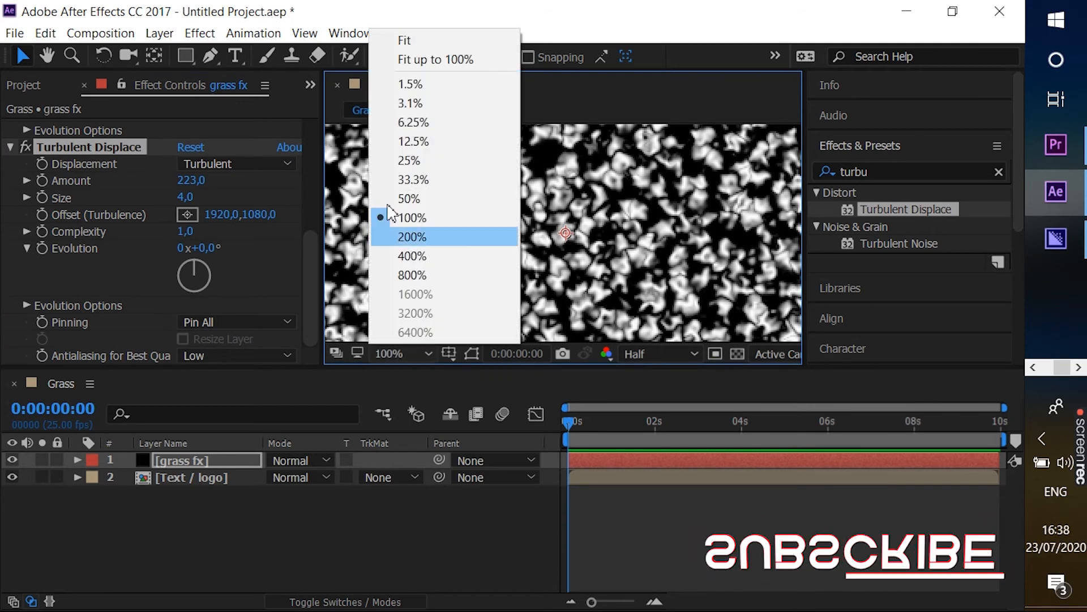
click(417, 50)
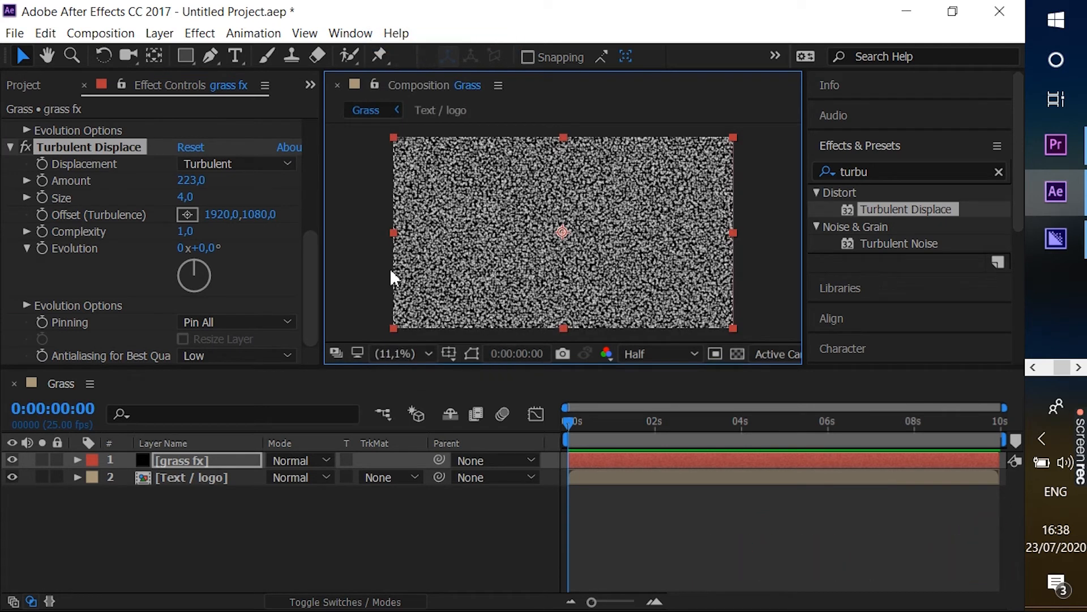
- Apply the Fractal Noise effect to the grass fx solid, with contrast 352 and brightness -24
click(998, 171)
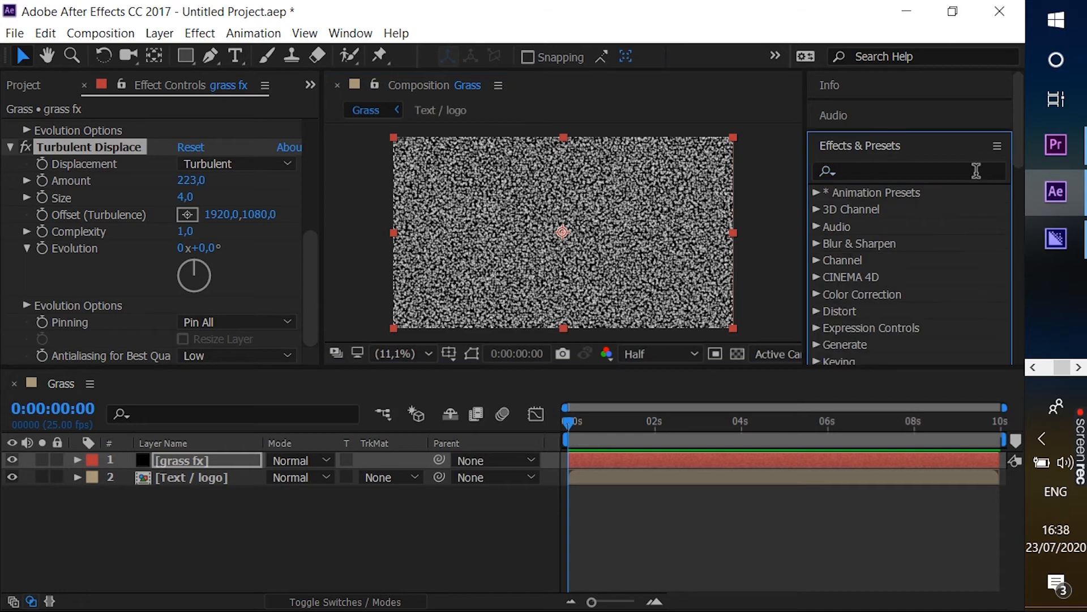
click(977, 171)
text(fra)
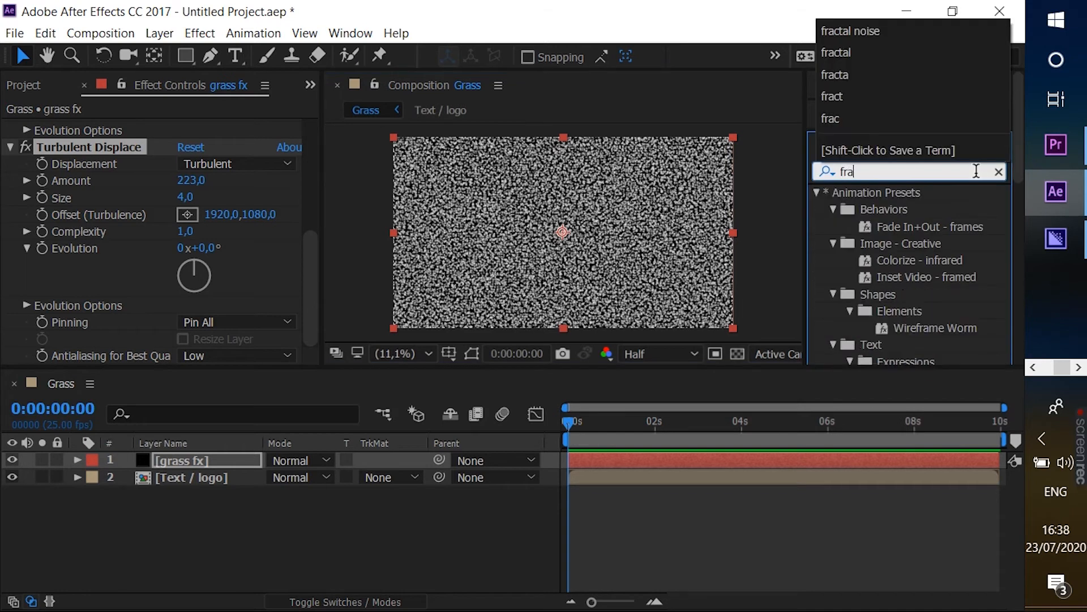
text(ctal )
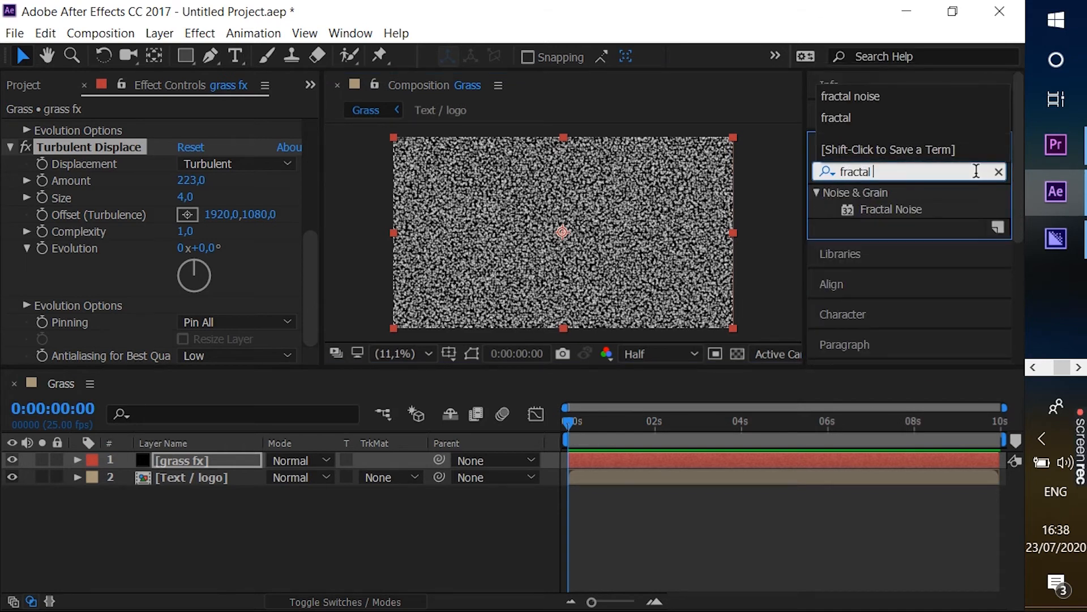
text(noise)
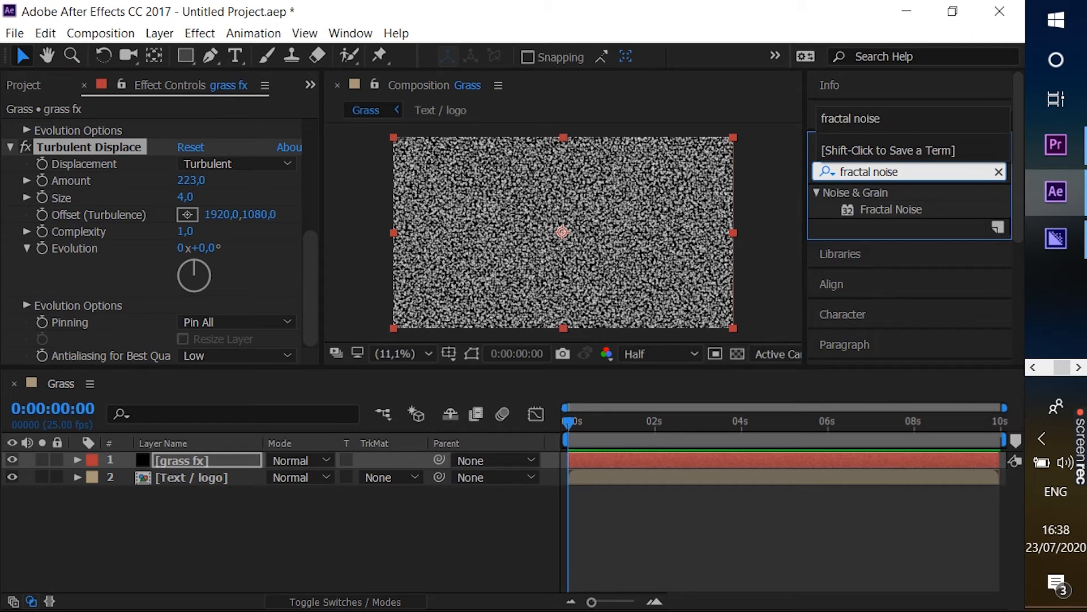
double_click(904, 209)
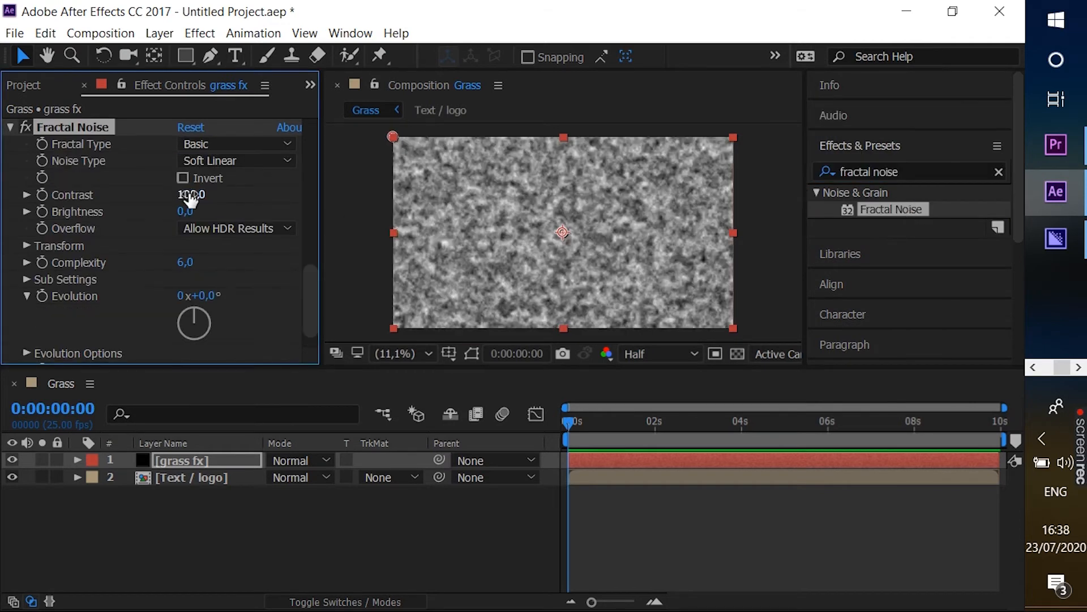
drag(191, 195, 333, 195)
drag(182, 211, 149, 211)
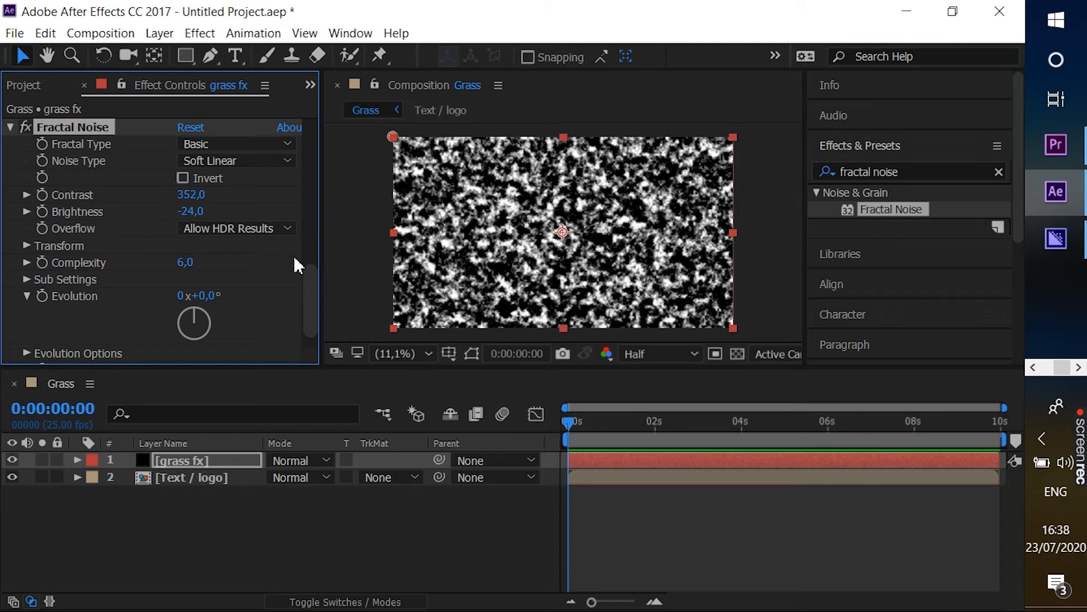
- Set the Fractal Noise blending mode to Multiply
scroll(311, 299, down, 2)
click(277, 355)
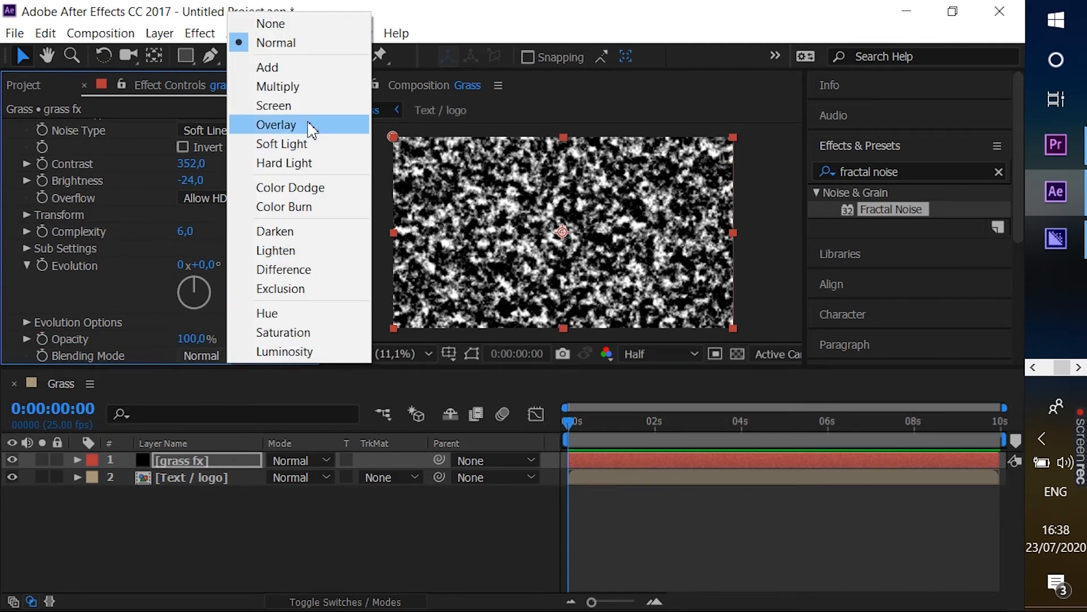
click(308, 90)
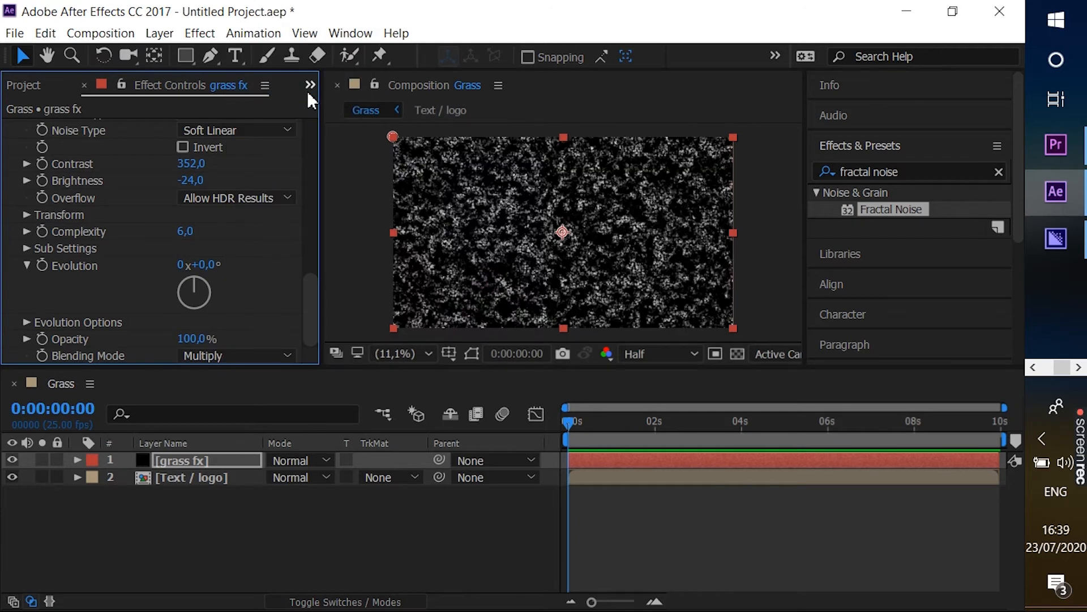
- Pre-compose the grass fx solid into a new composition named "Grass FX", moving all attributes into it
click(182, 461)
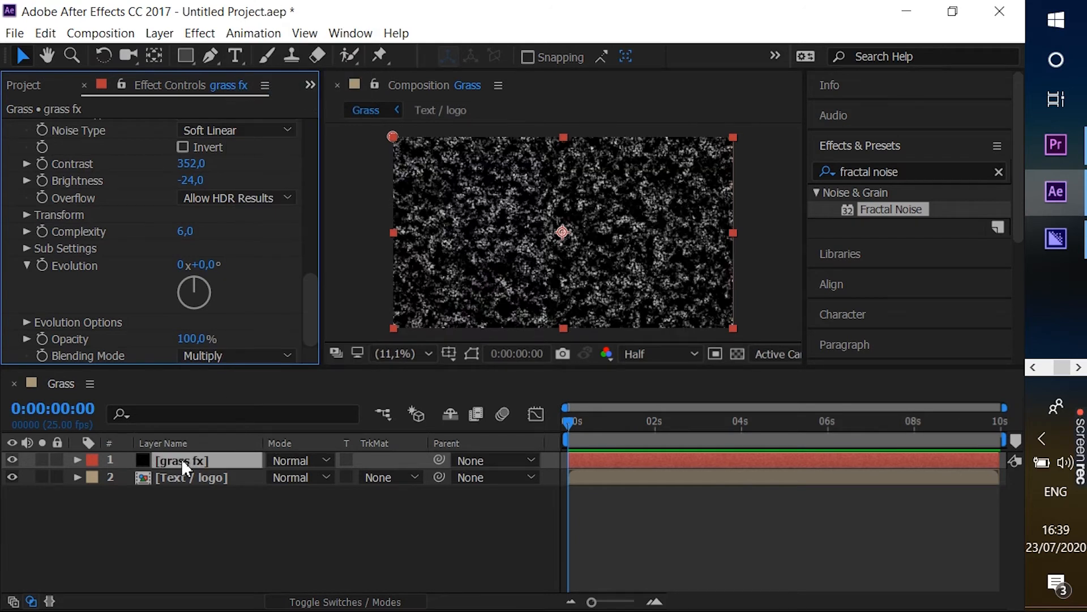
key(ctrl+shift+c)
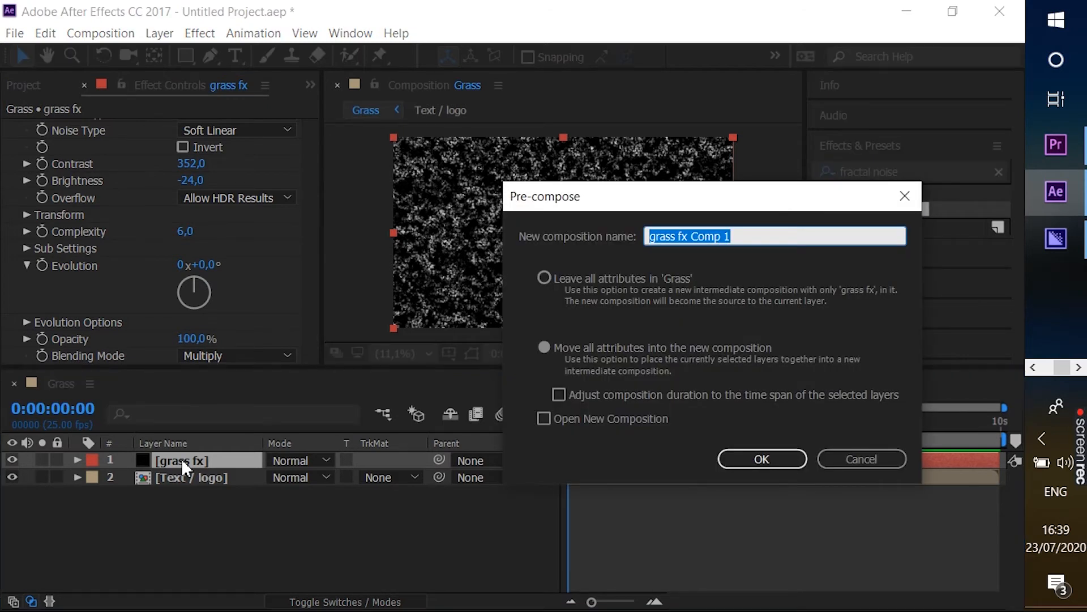
text(G)
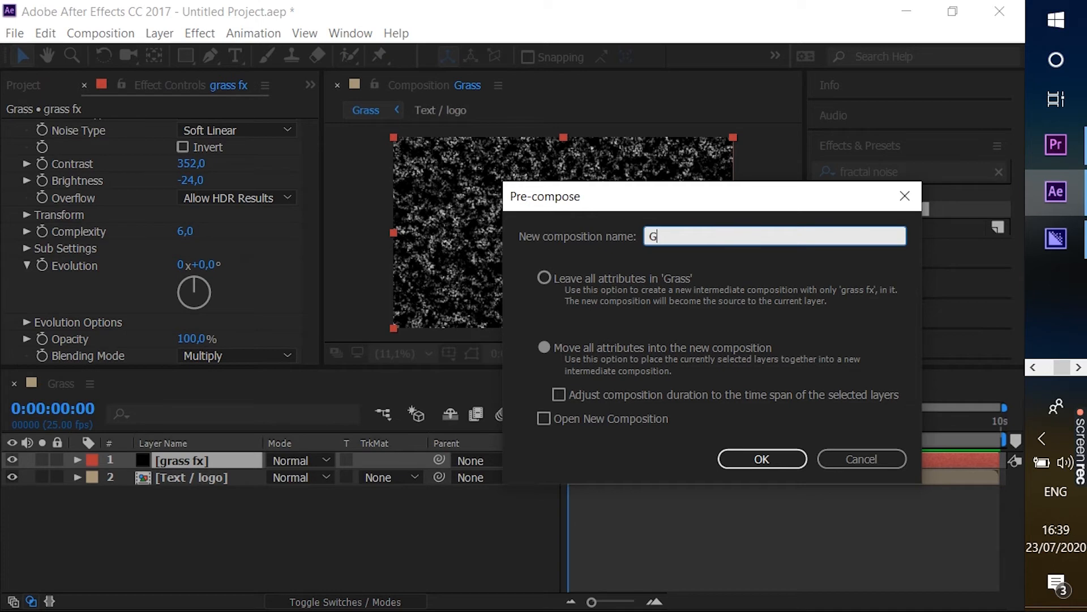
text(rass )
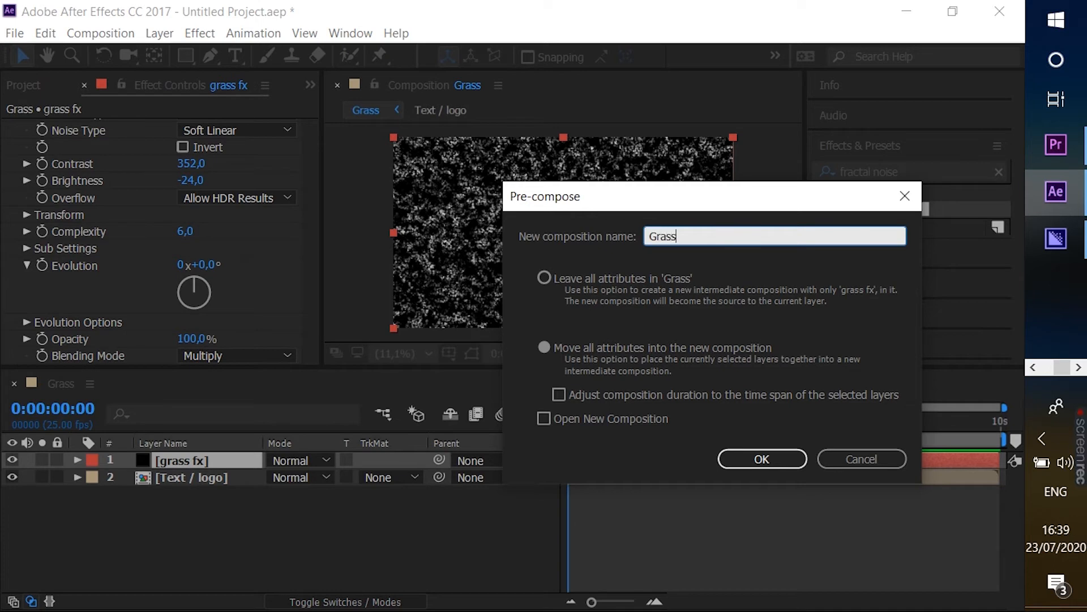
text(FX)
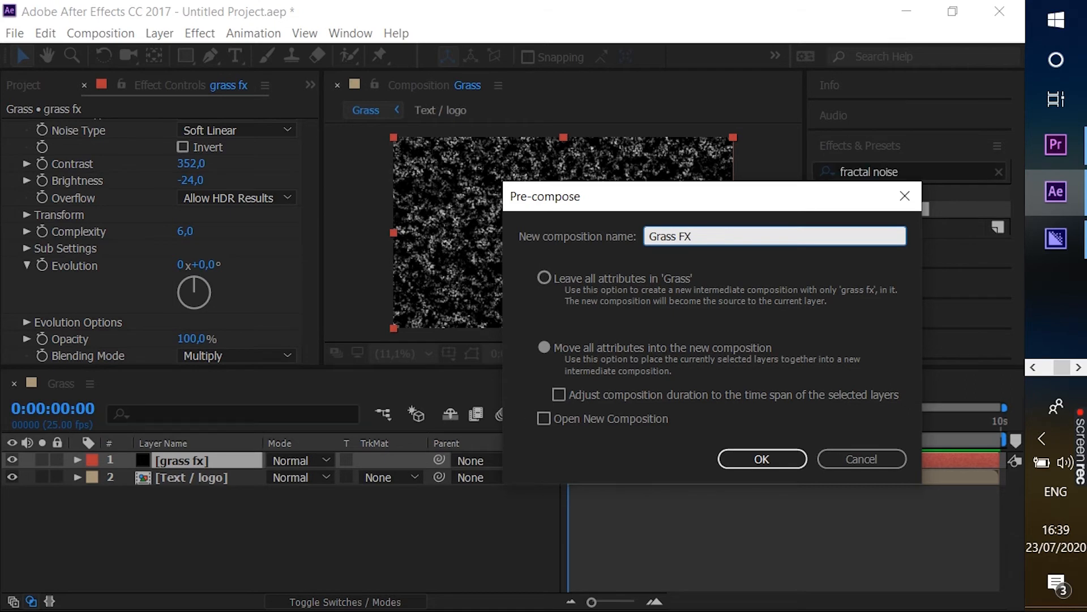
key(Return)
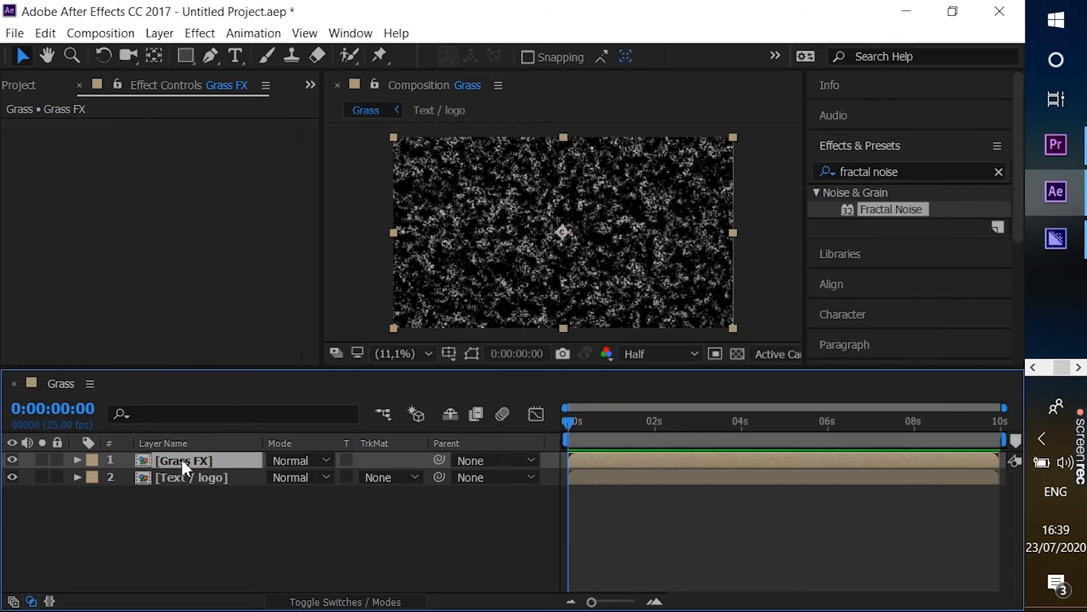
- Apply the Set Matte effect to the Grass FX layer, taking the matte from the Text / logo layer
click(1000, 171)
click(953, 171)
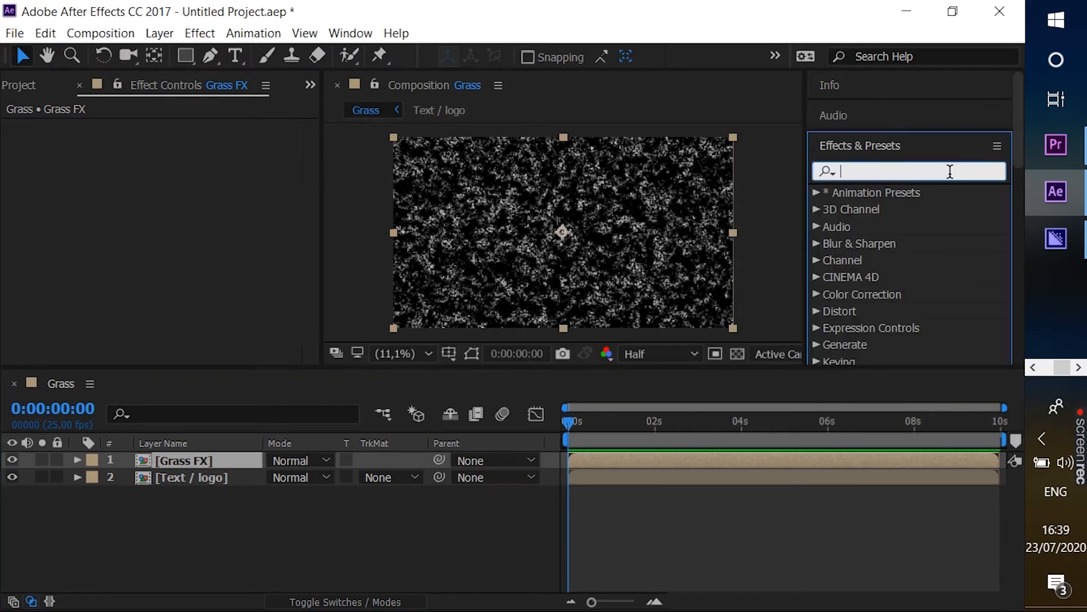
text(set)
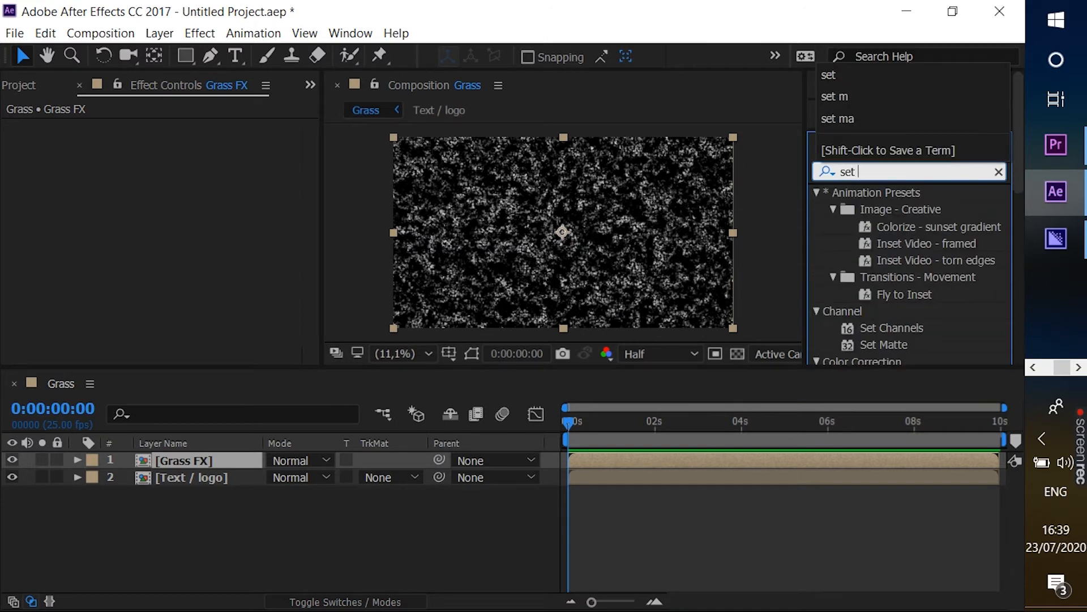
click(886, 311)
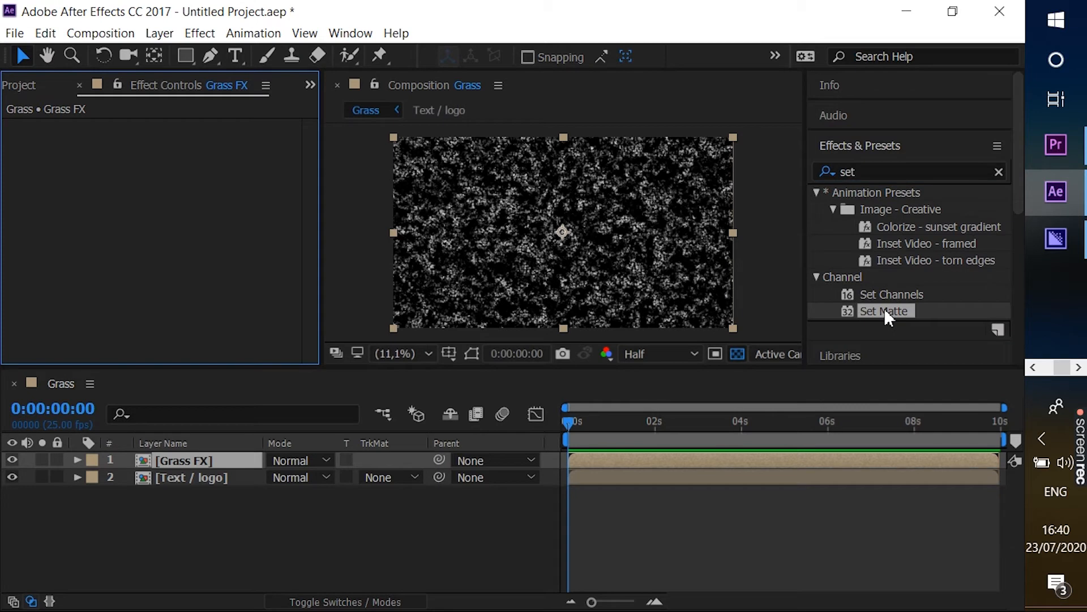
double_click(885, 311)
click(258, 149)
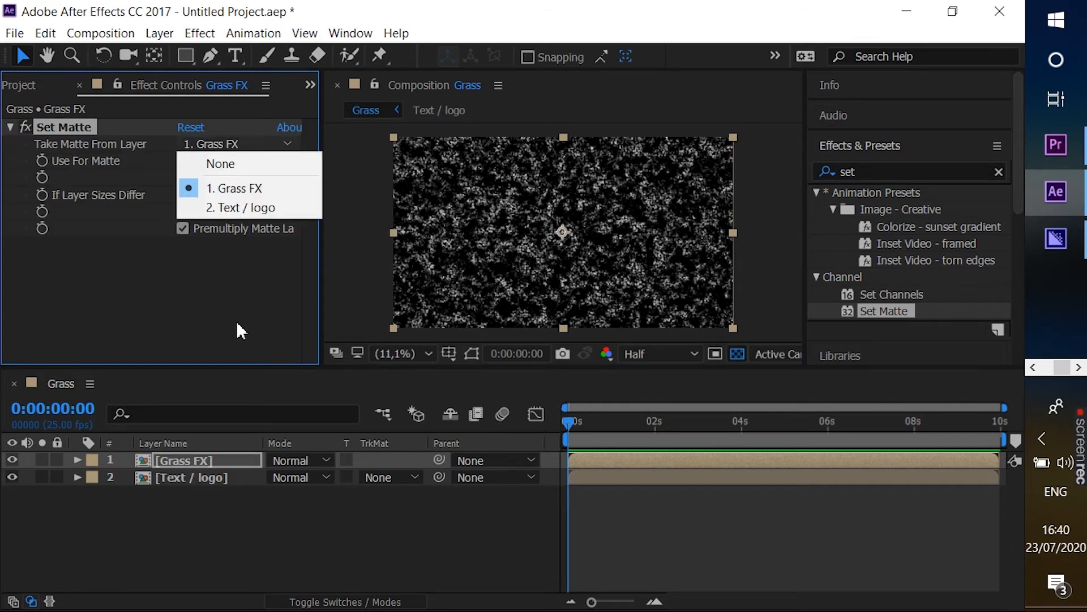
click(253, 213)
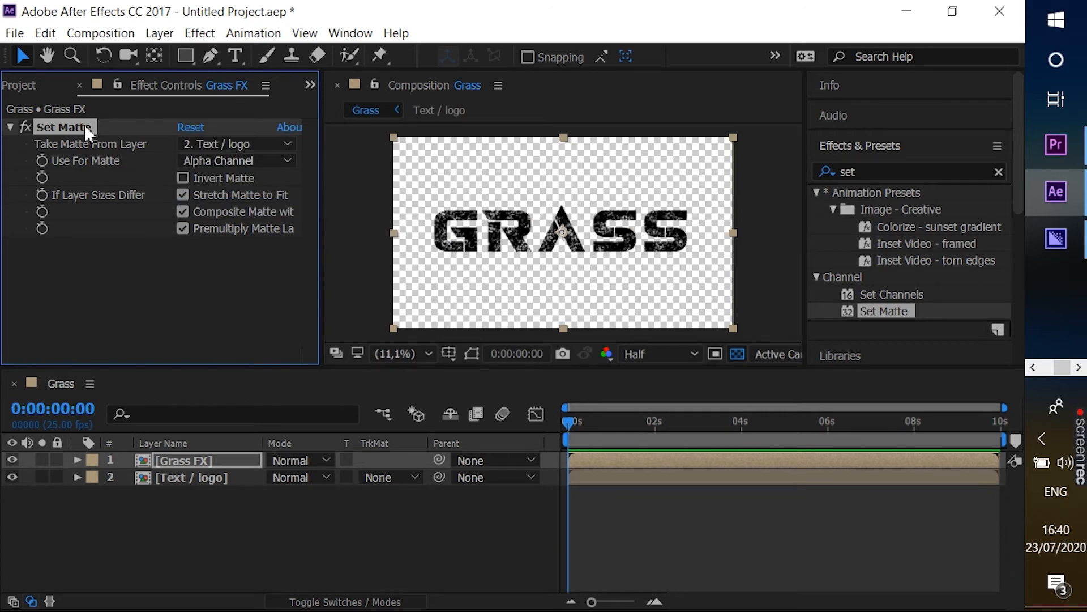
- Add a second Set Matte effect taking its matte from Grass FX with Luminance, and solo the Grass FX layer
double_click(906, 313)
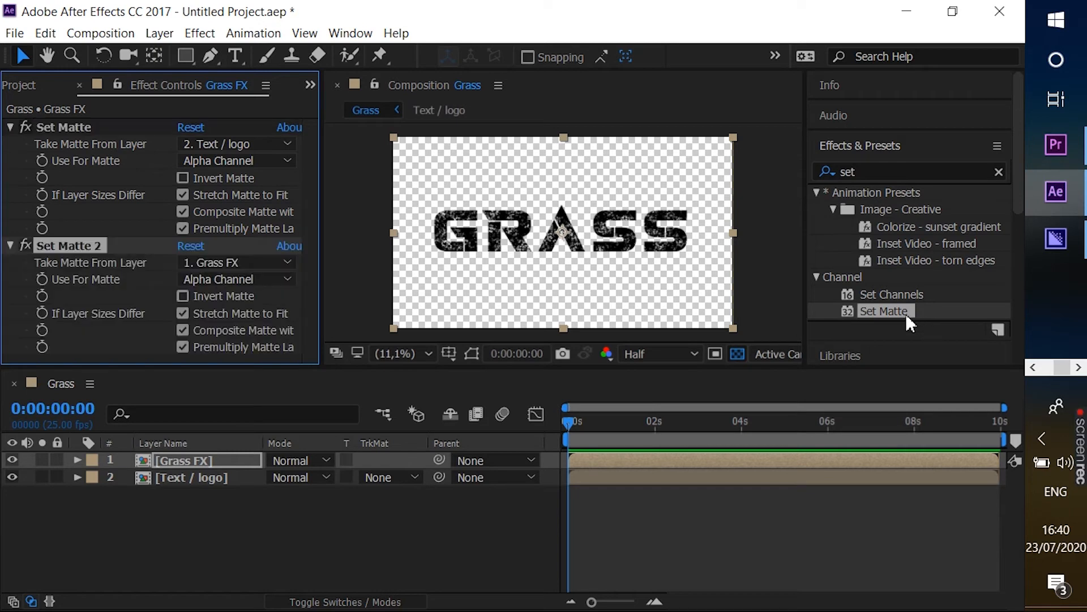
click(257, 262)
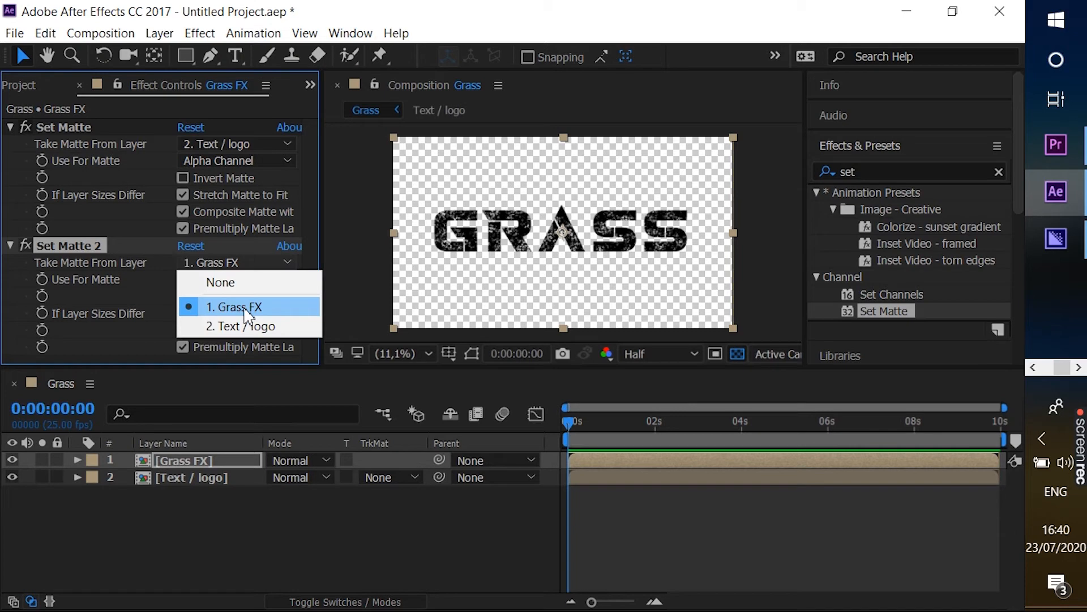
click(244, 308)
click(256, 280)
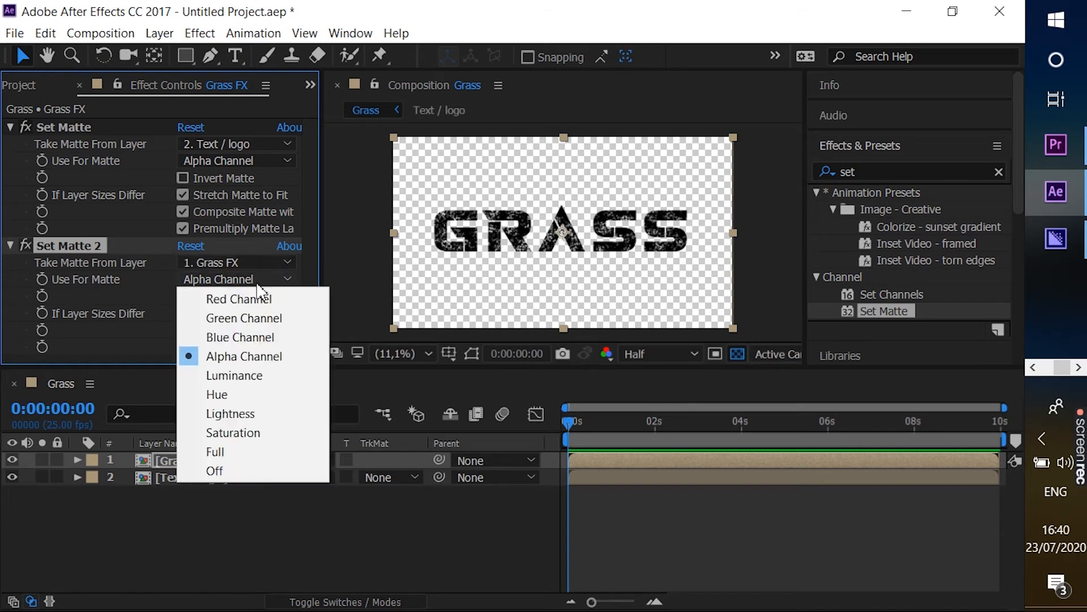
click(238, 375)
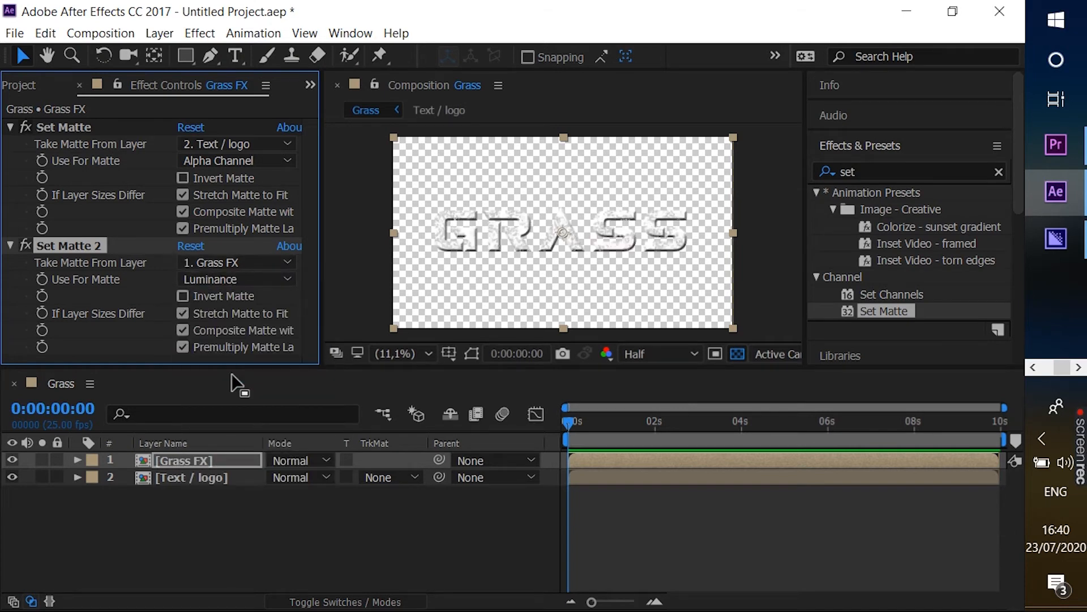
click(41, 458)
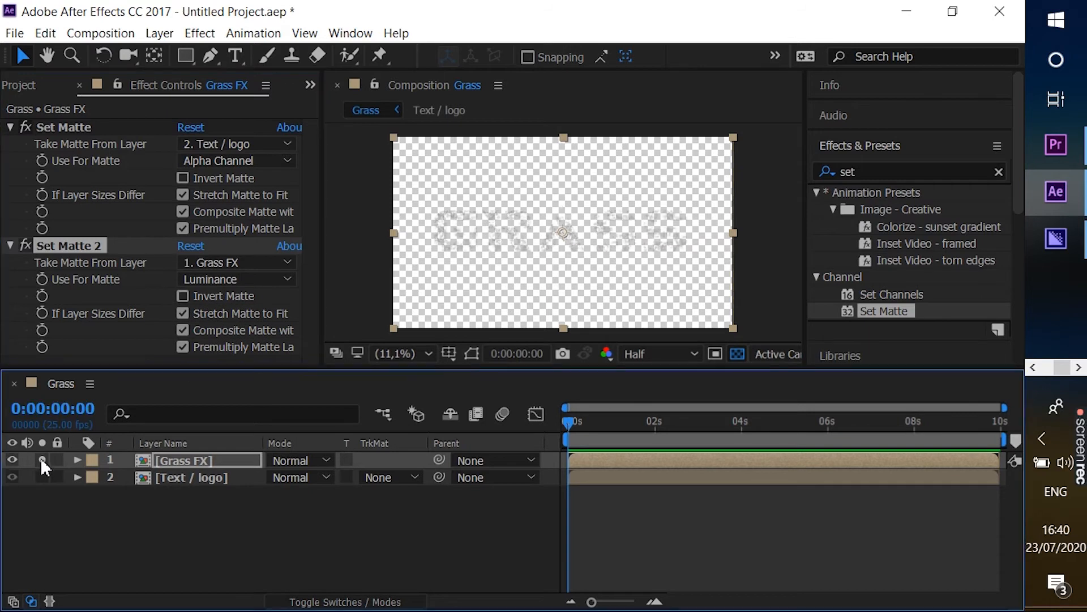
- Darken the Grass FX layer by bending the midpoint of the RGB curve downward in the Curves effect
click(423, 354)
click(453, 205)
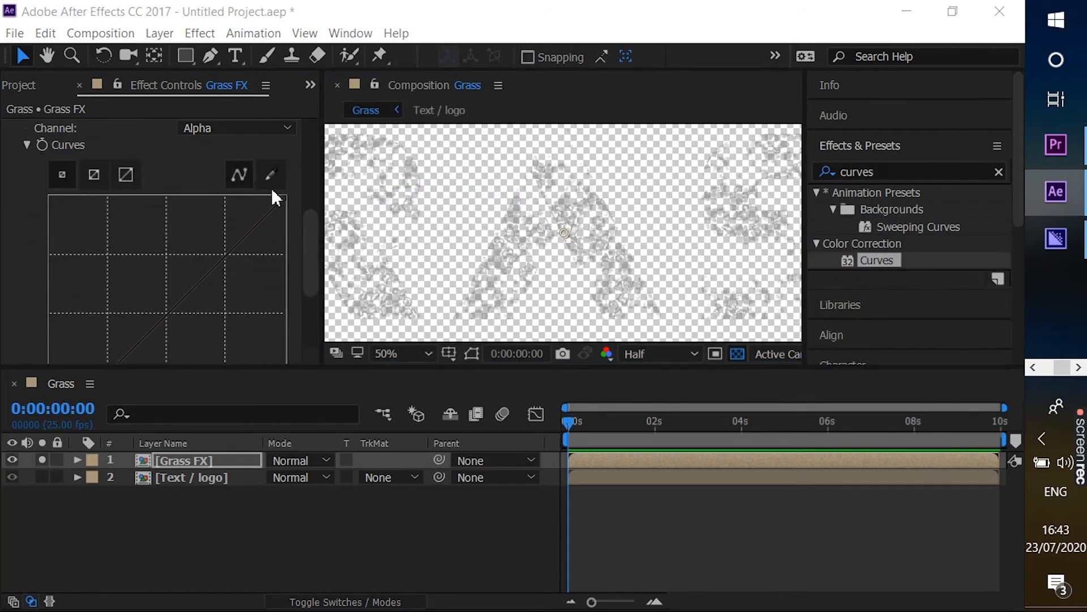
click(261, 128)
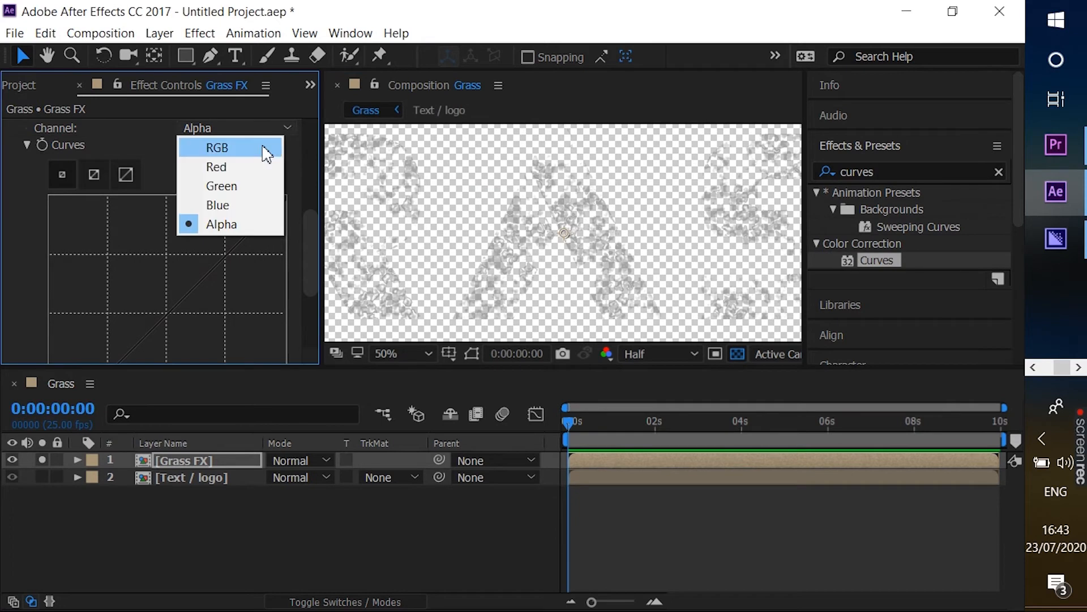
click(267, 150)
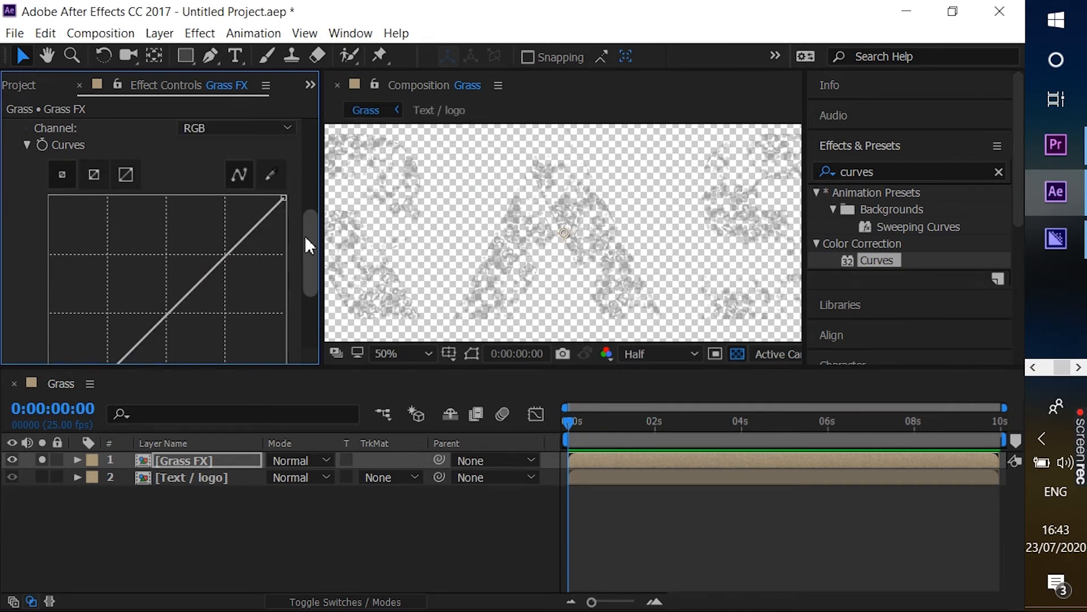
mouse_move(305, 234)
mouse_down()
mouse_move(307, 195)
mouse_move(311, 237)
mouse_up()
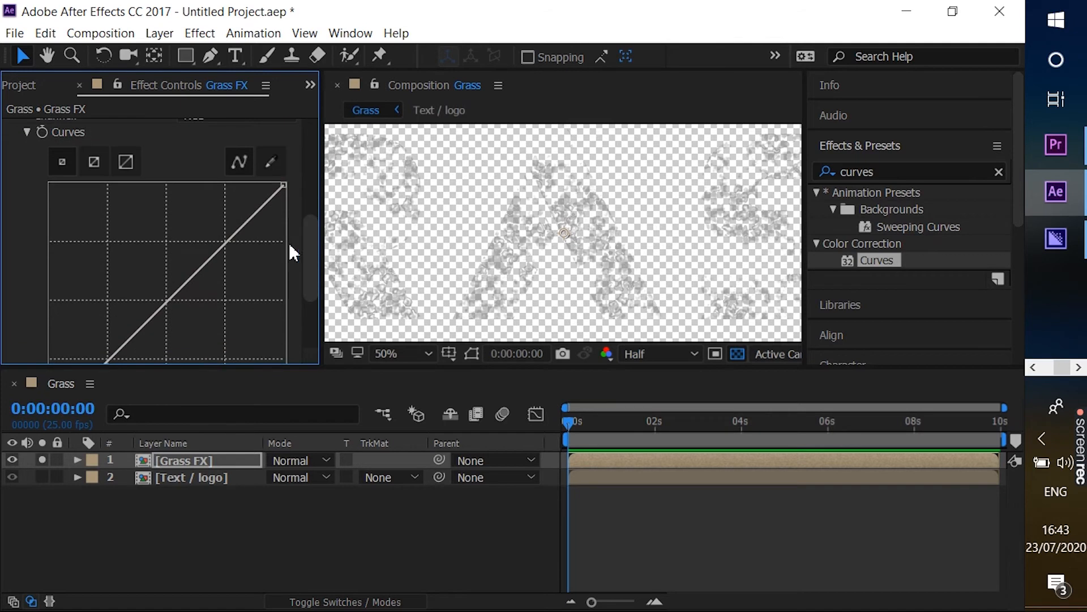
drag(195, 272, 247, 295)
- Switch the Curves effect to the Alpha channel and bend its curve strongly upward to make the grass pattern denser
drag(307, 247, 311, 226)
click(281, 198)
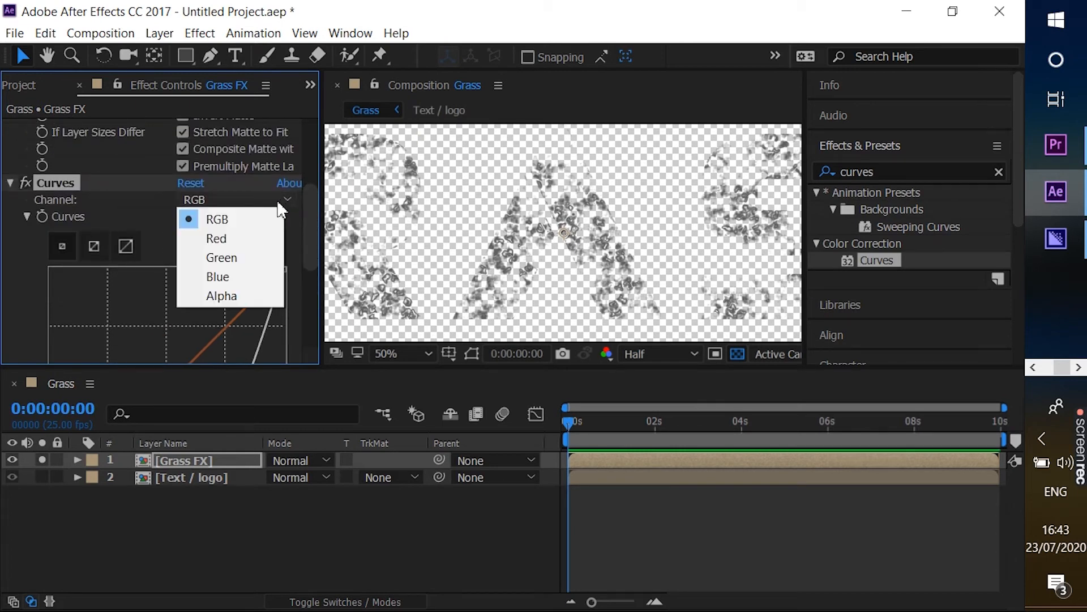
click(258, 289)
drag(305, 240, 305, 277)
drag(191, 270, 137, 227)
drag(307, 275, 310, 306)
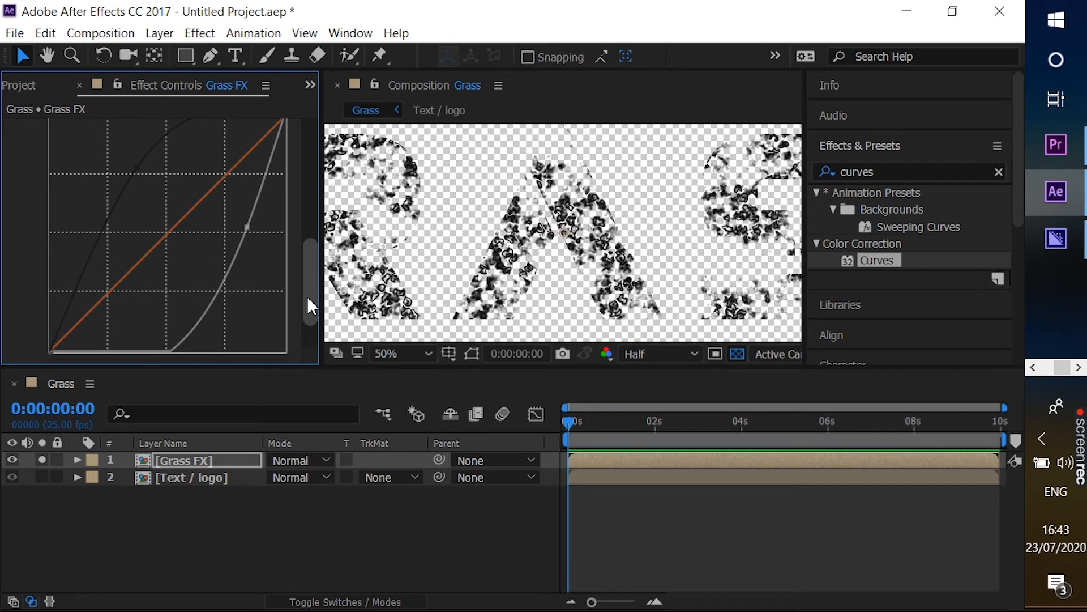
- Turn off solo on the Grass FX layer and inspect its pattern over the text
click(419, 353)
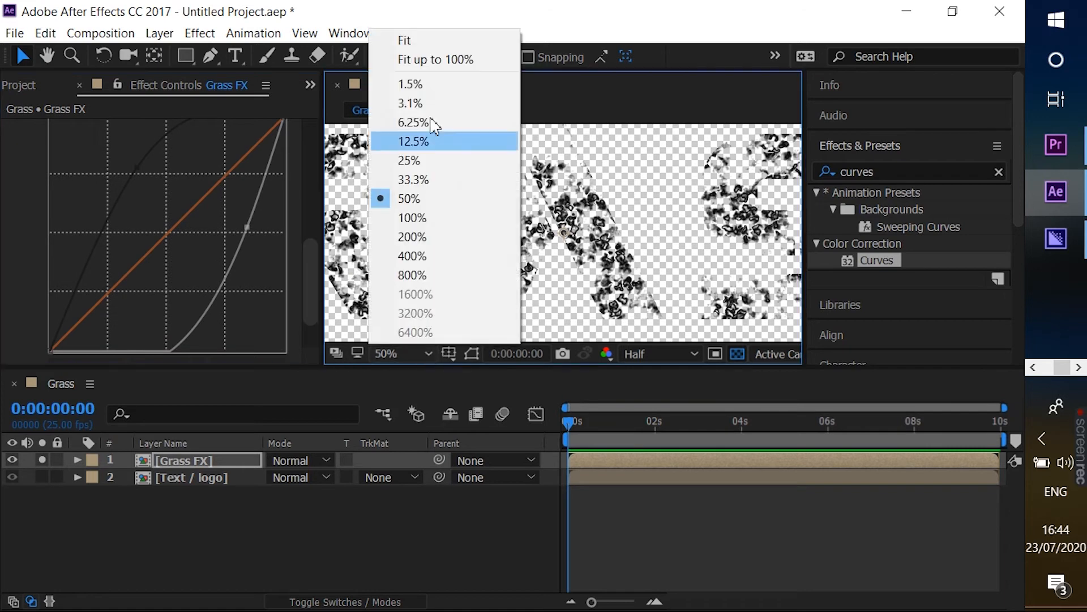
click(435, 48)
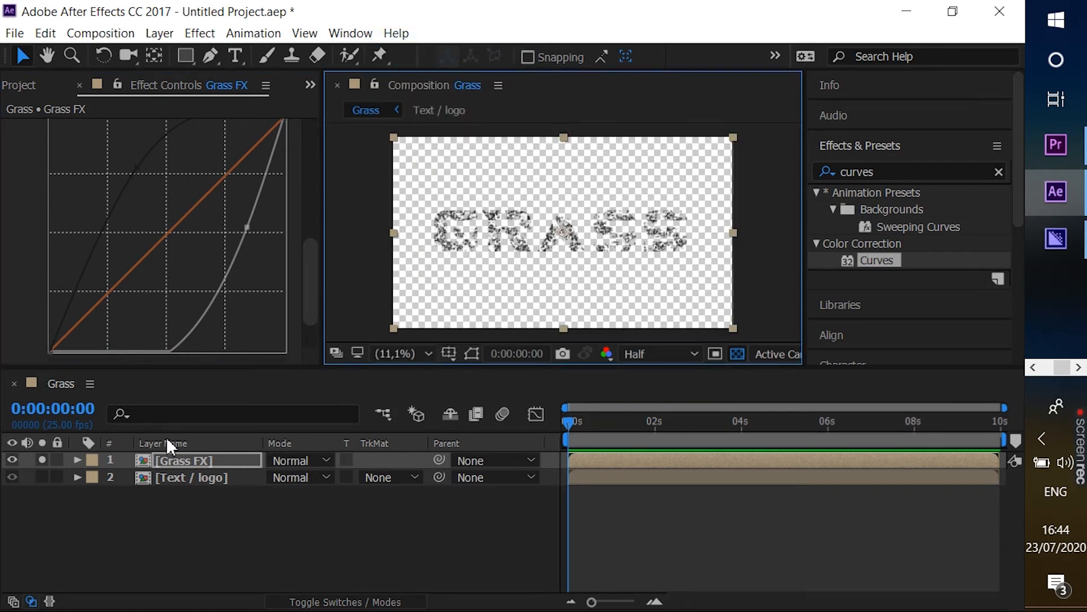
click(43, 460)
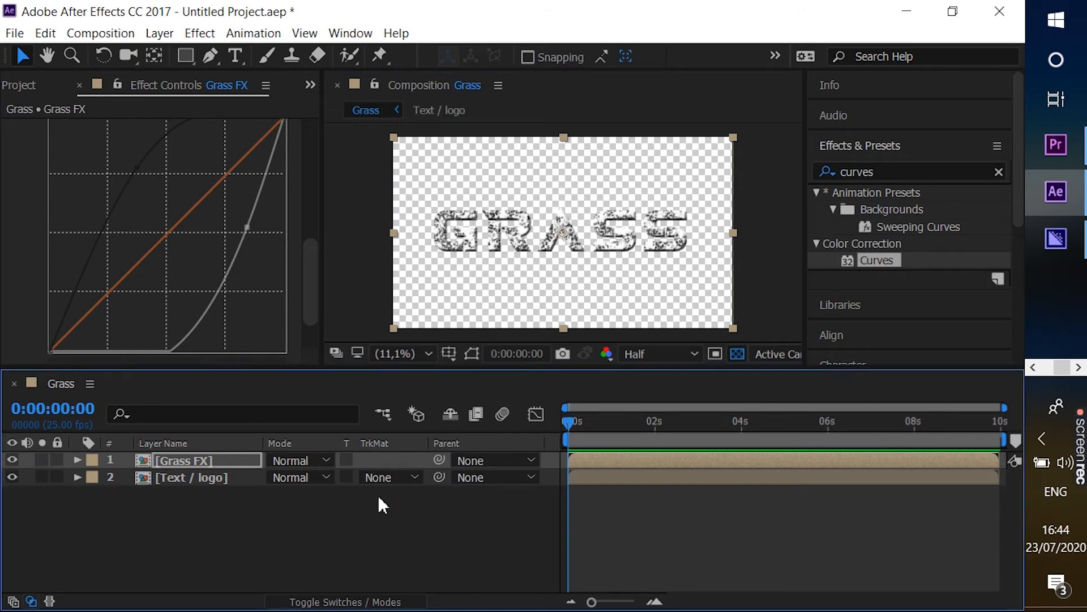
click(423, 353)
click(430, 196)
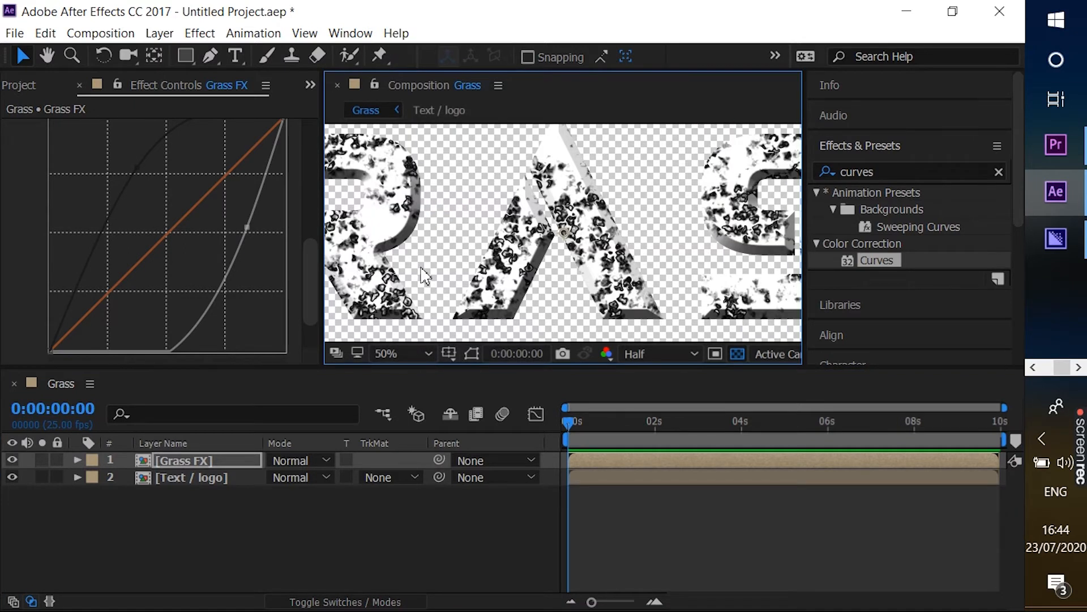
click(412, 352)
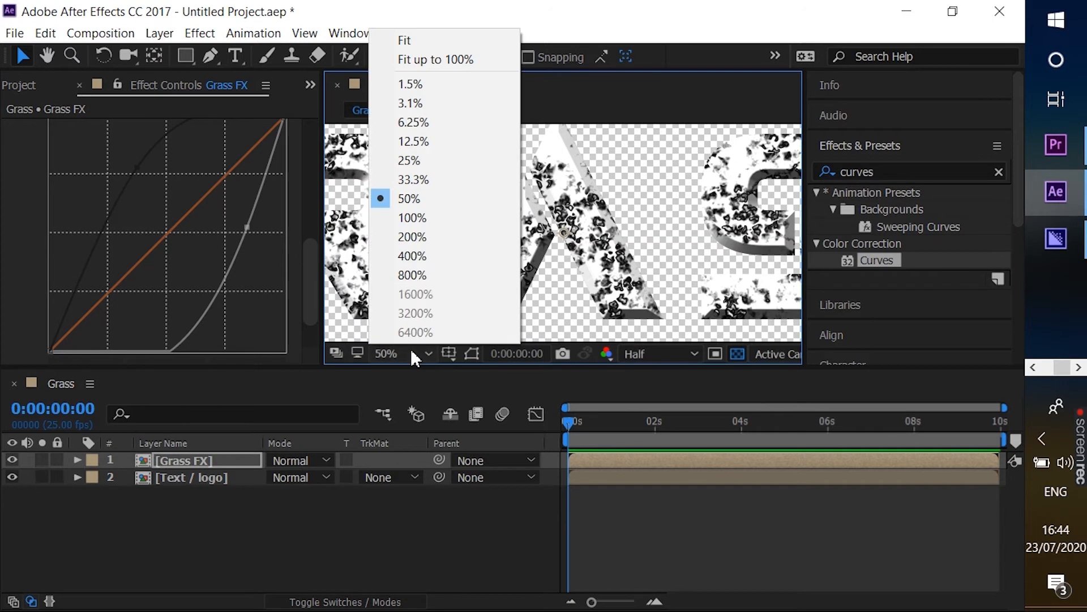
click(426, 226)
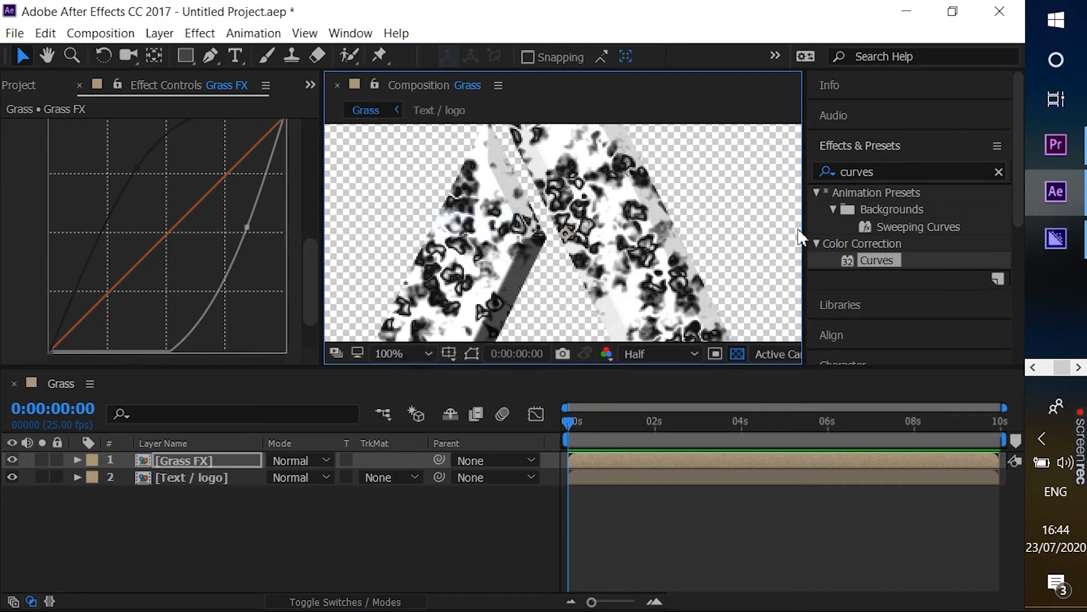
- Apply the Fill effect to the Grass FX layer
click(999, 172)
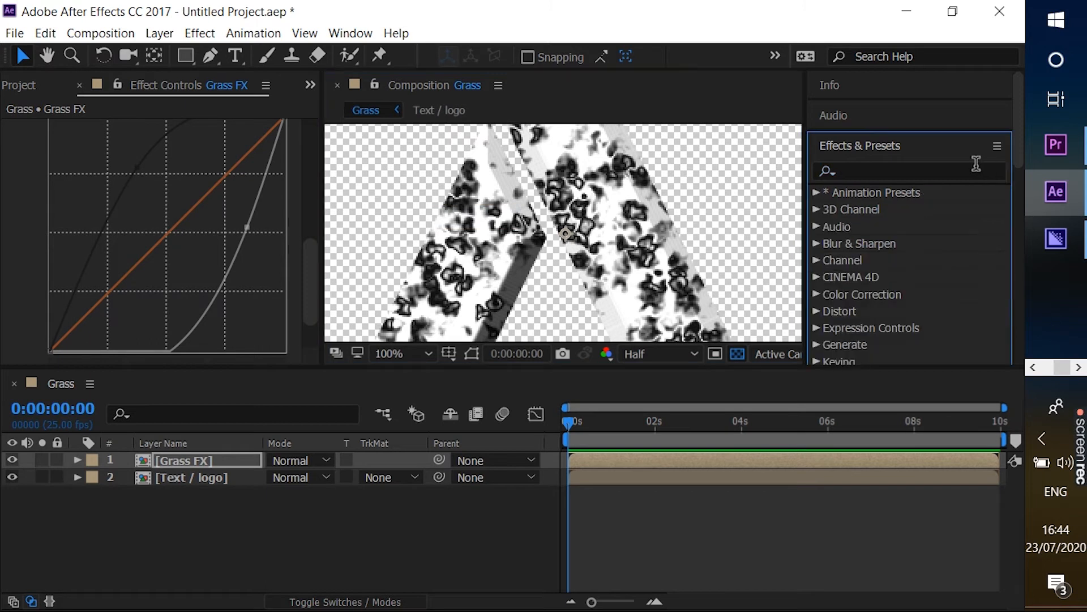
text(fill)
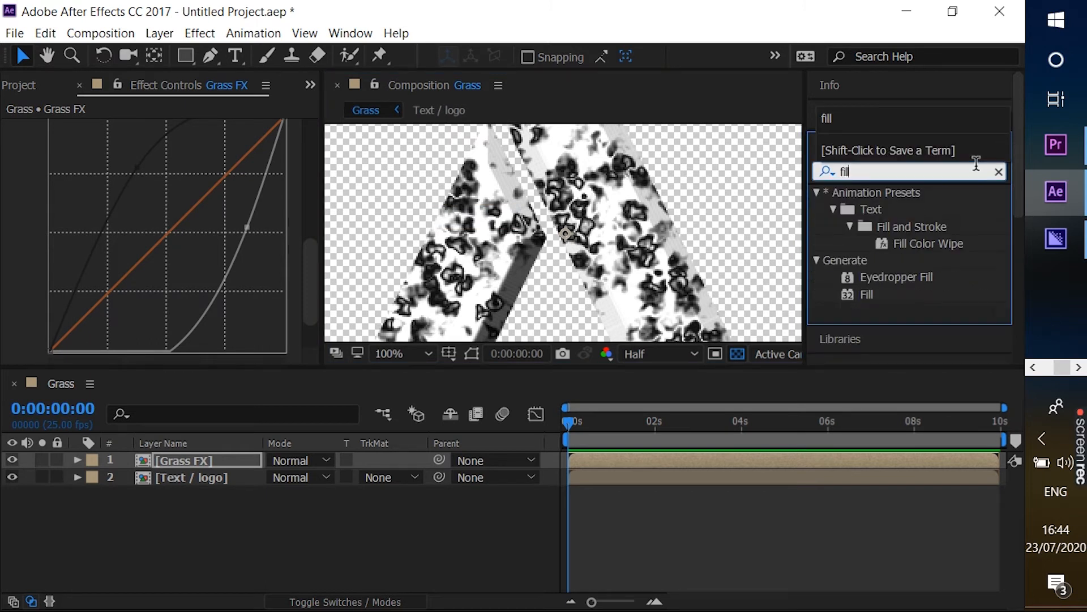
double_click(869, 293)
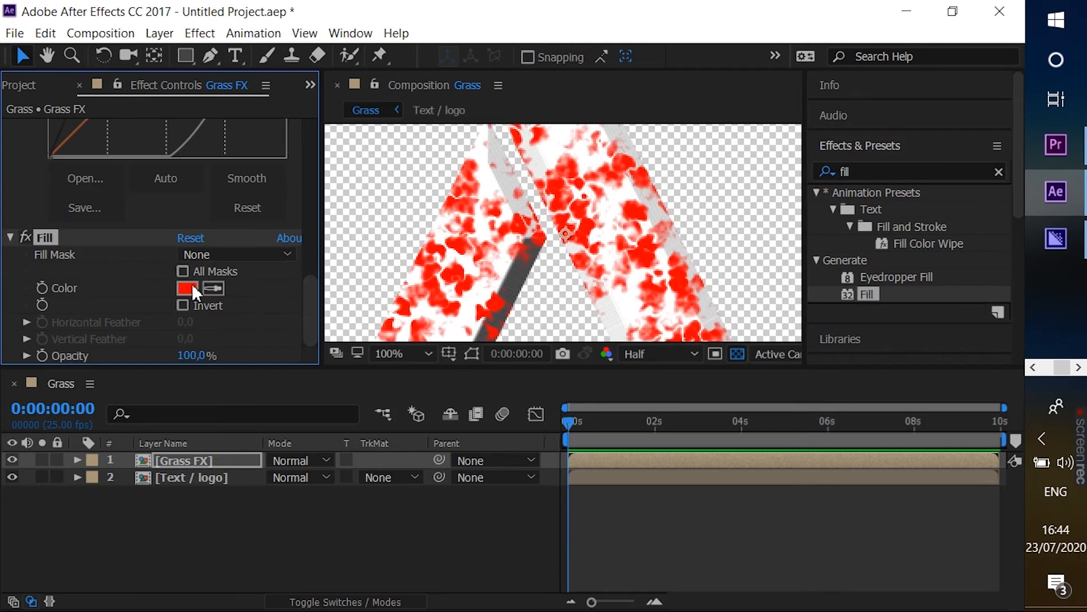
click(420, 352)
click(432, 180)
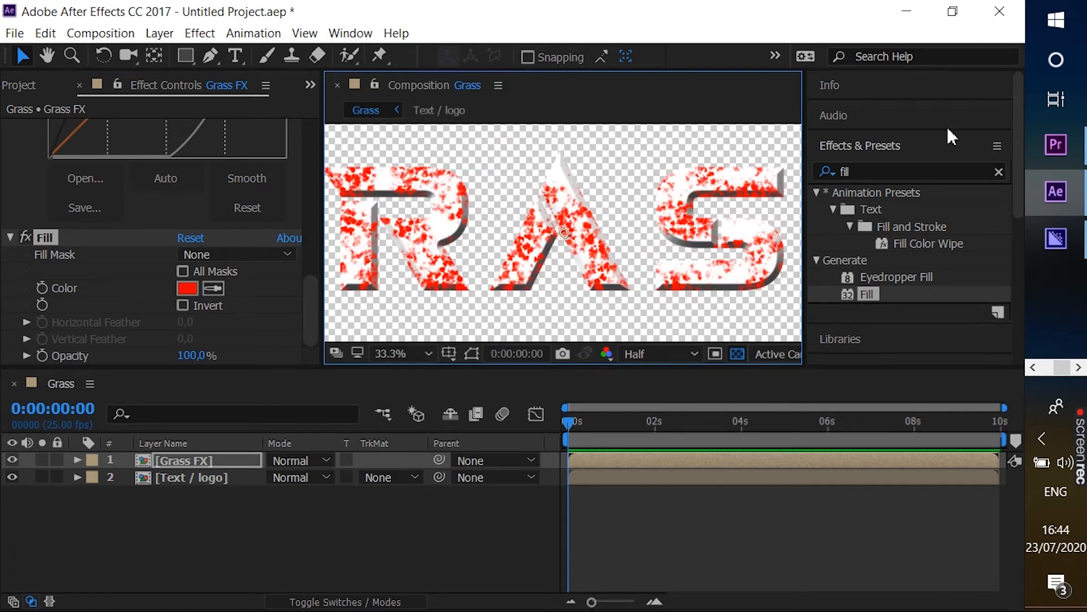
- Clear the effect search and collapse the Fill, Curves and both Set Matte effects on the Grass FX layer
click(997, 171)
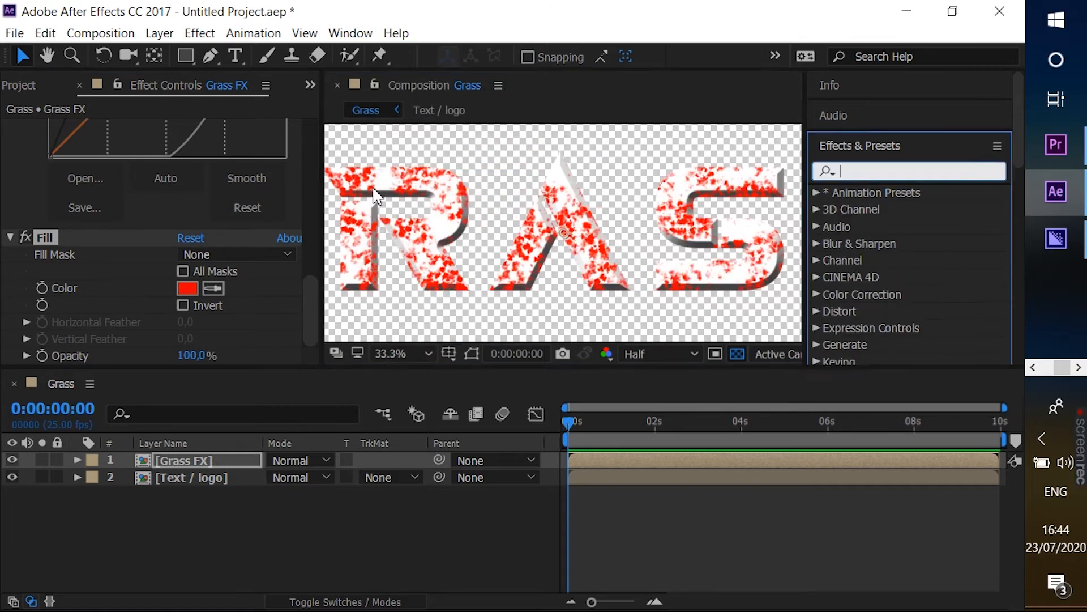
click(9, 237)
drag(315, 290, 311, 201)
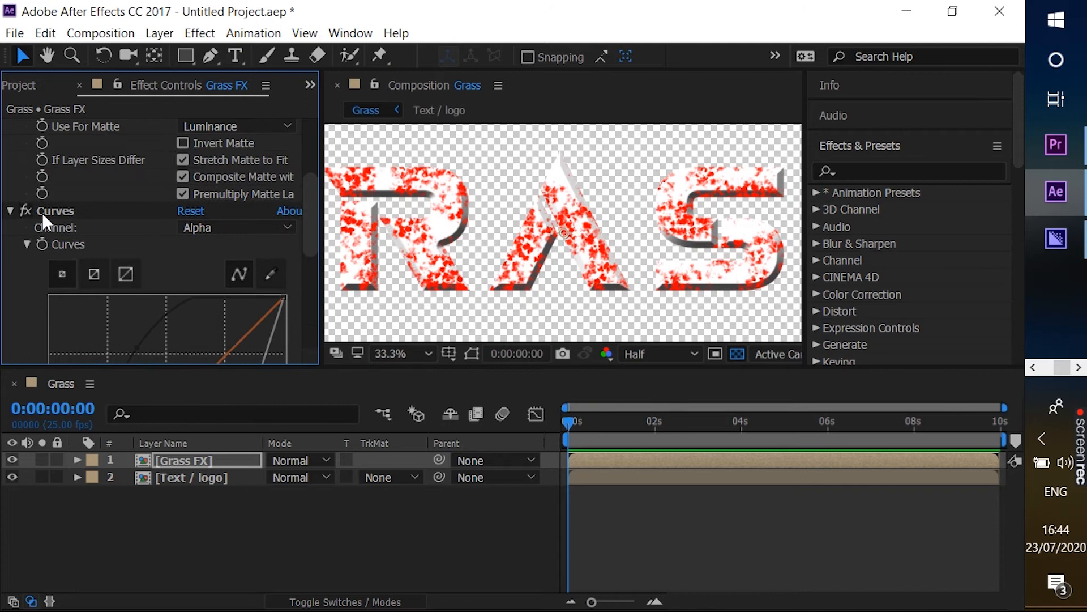
click(10, 212)
scroll(13, 207, up, 3)
click(10, 220)
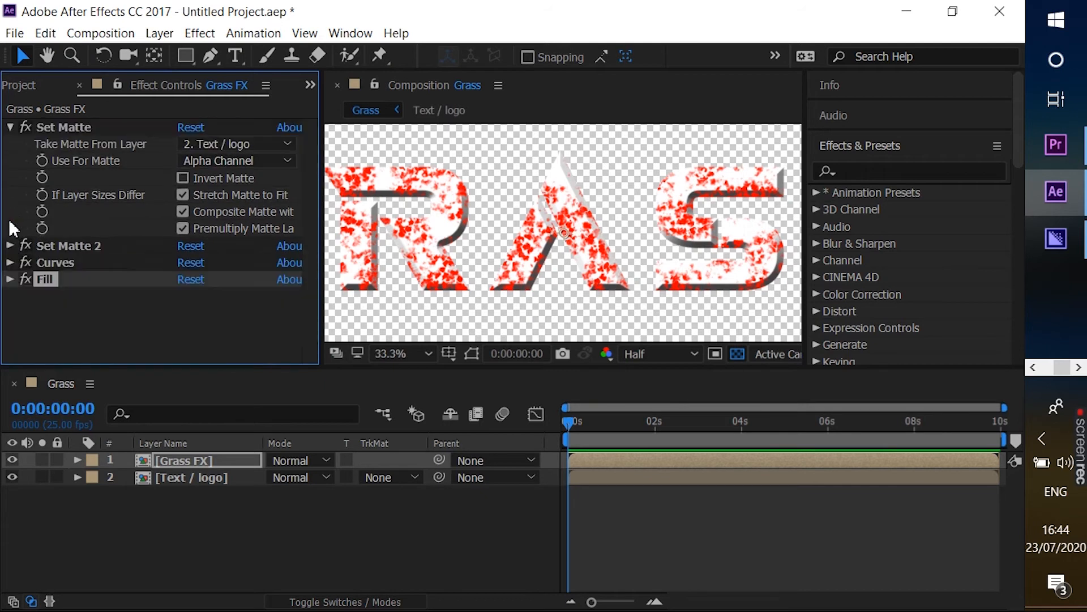
click(10, 127)
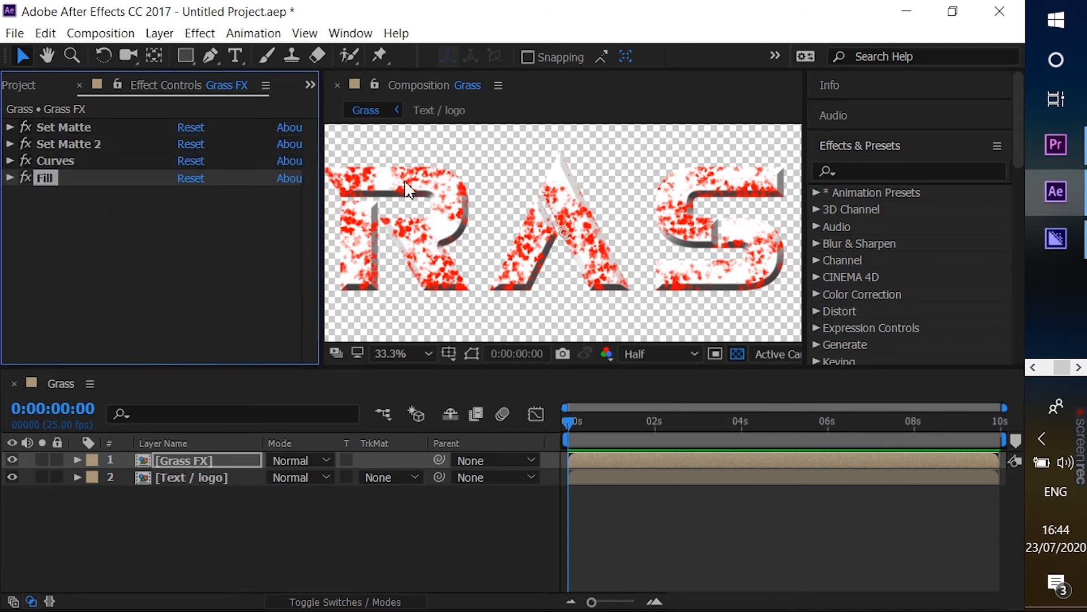
- Insert the Simple Choker effect between Set Matte and Set Matte 2 on the Grass FX layer
click(851, 170)
text(simple)
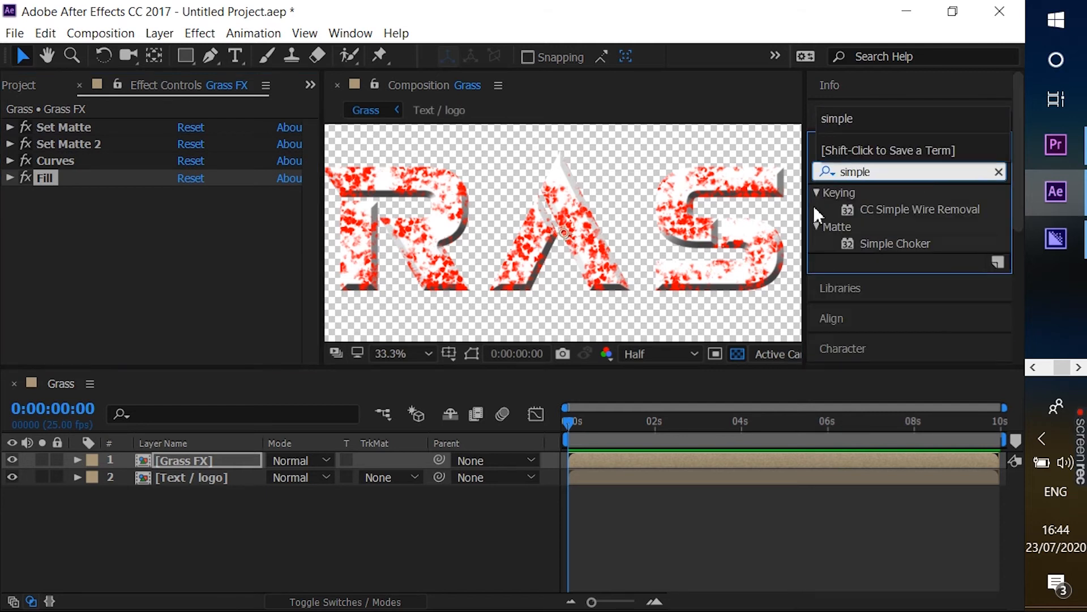
click(902, 245)
drag(904, 242, 116, 133)
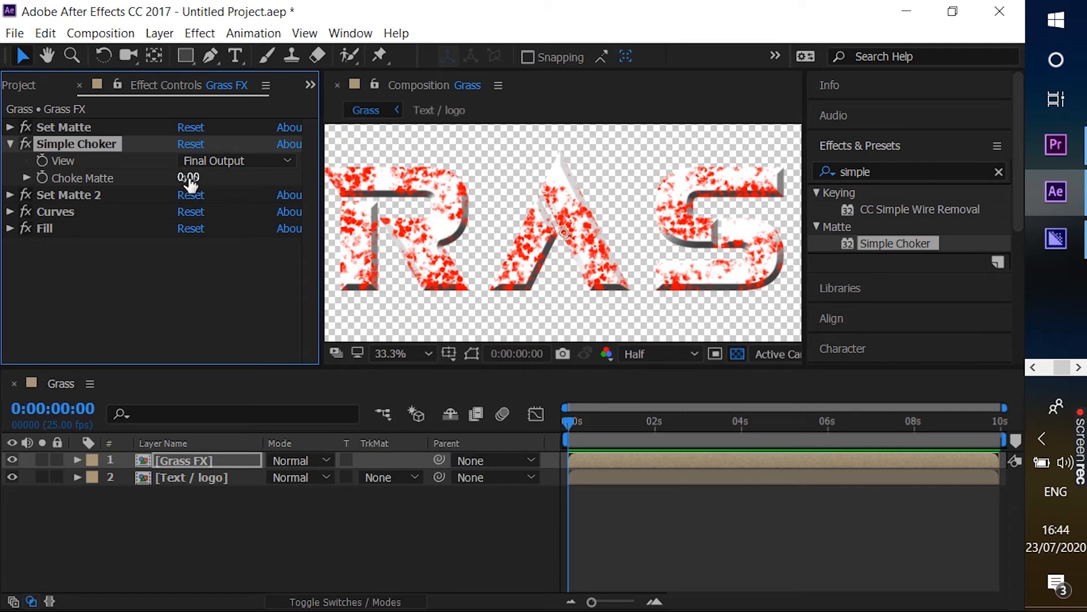
- Set the Simple Choker's Choke Matte to 61 to pull the grass pattern inside the letter edges
drag(189, 178, 267, 199)
drag(199, 177, 577, 188)
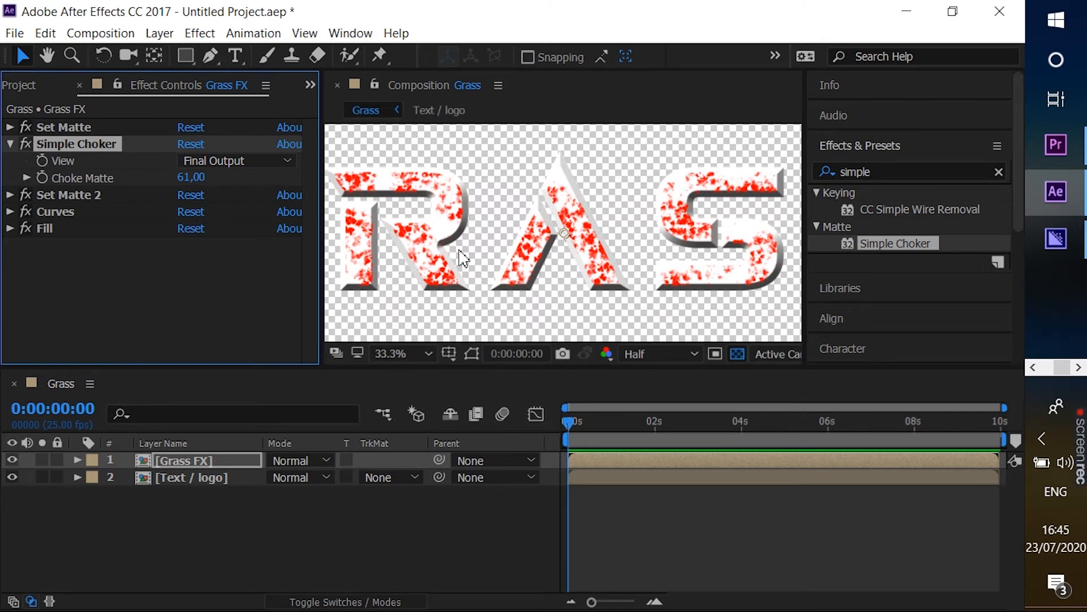
click(400, 353)
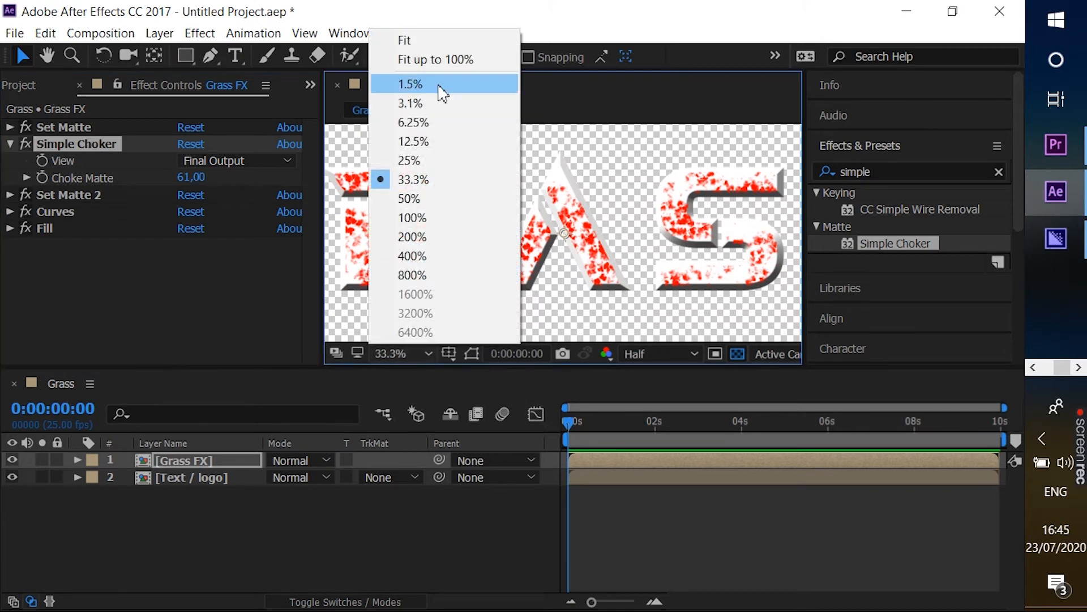
click(431, 39)
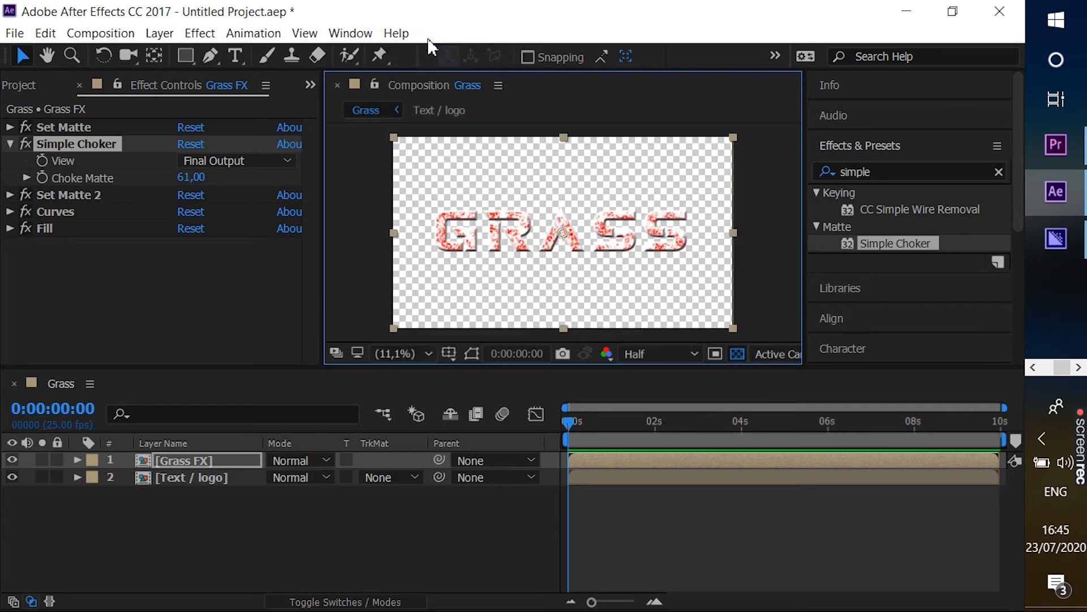
click(429, 357)
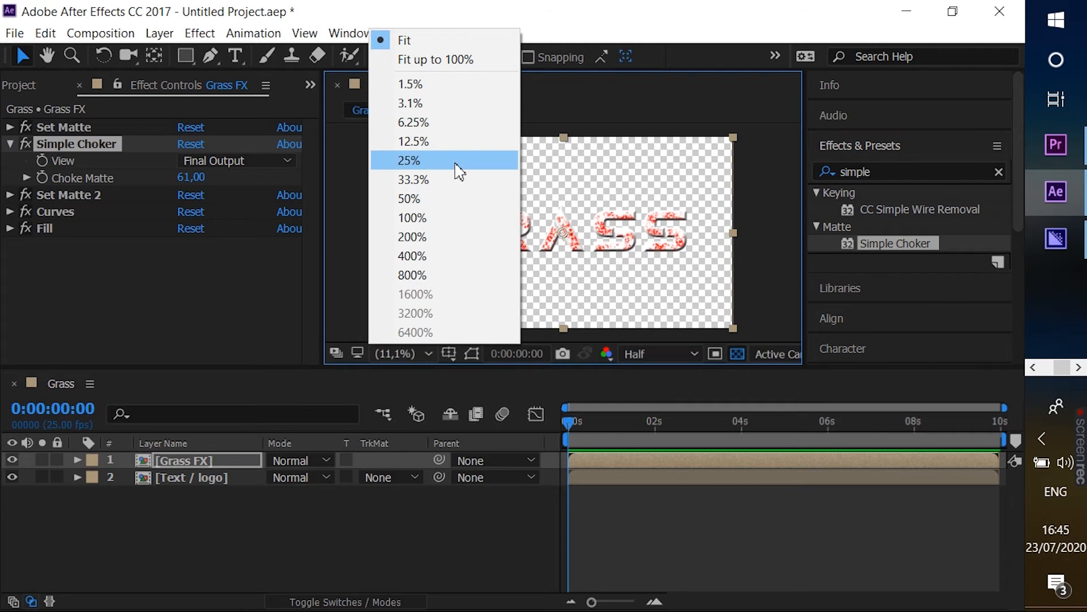
click(459, 171)
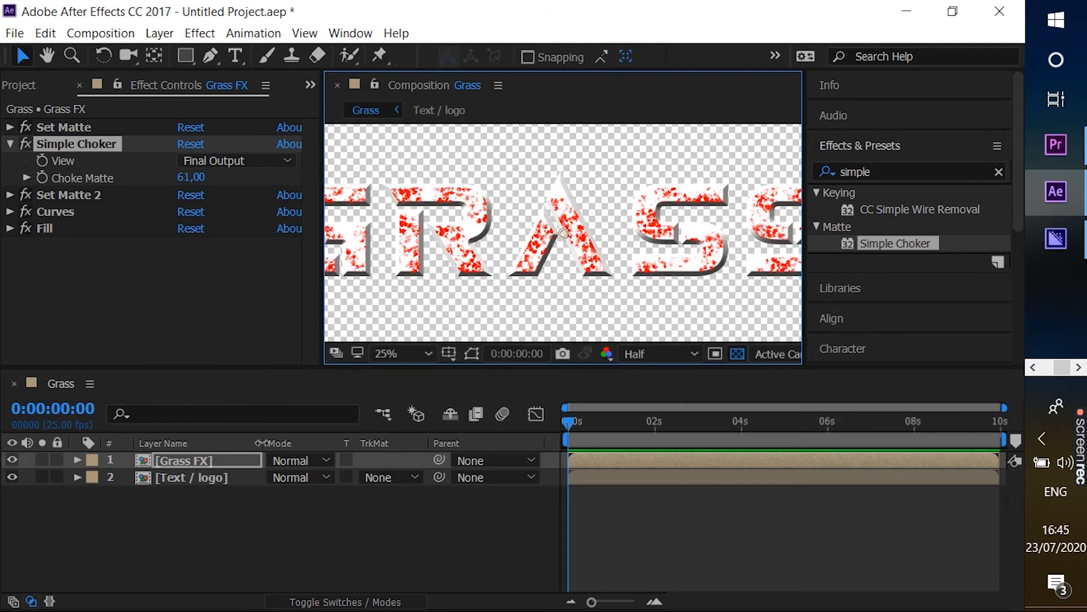
- Apply the Drop Shadow effect to the Grass FX layer after Fill and collapse its settings
click(995, 171)
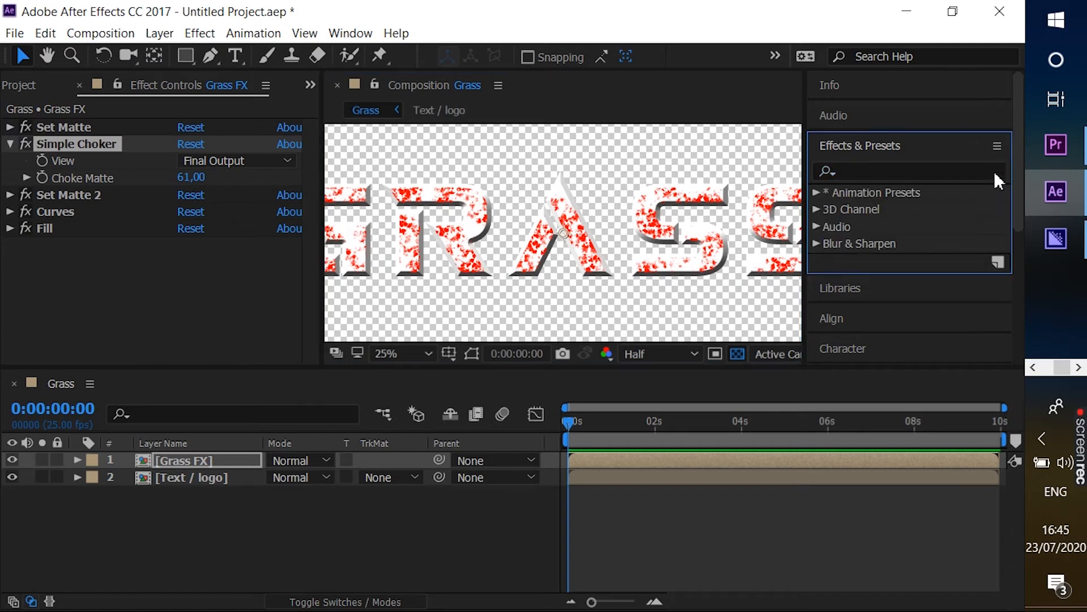
click(979, 170)
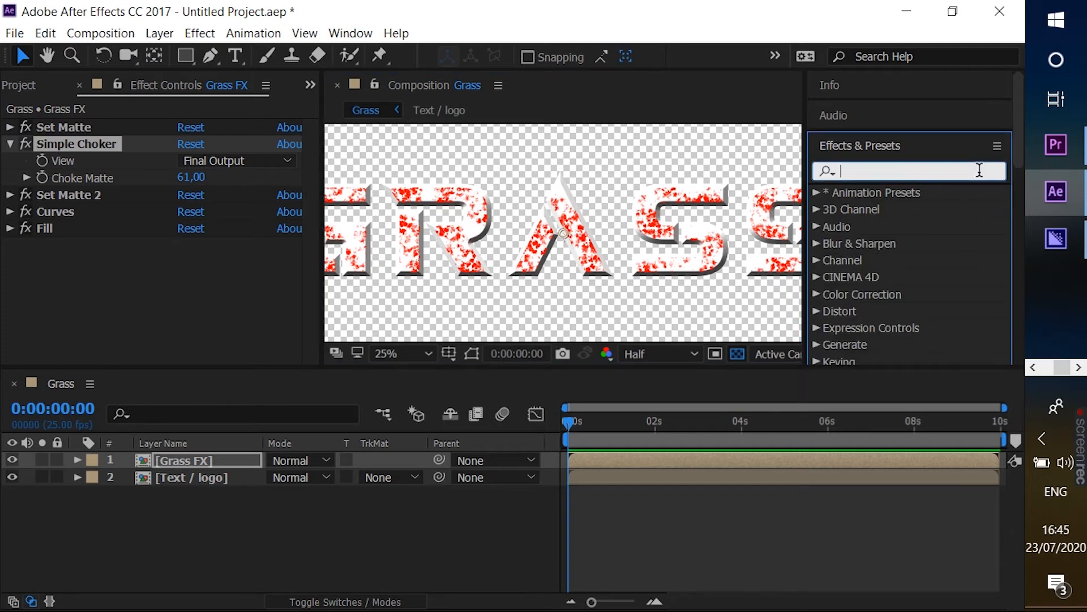
text(drop shadow)
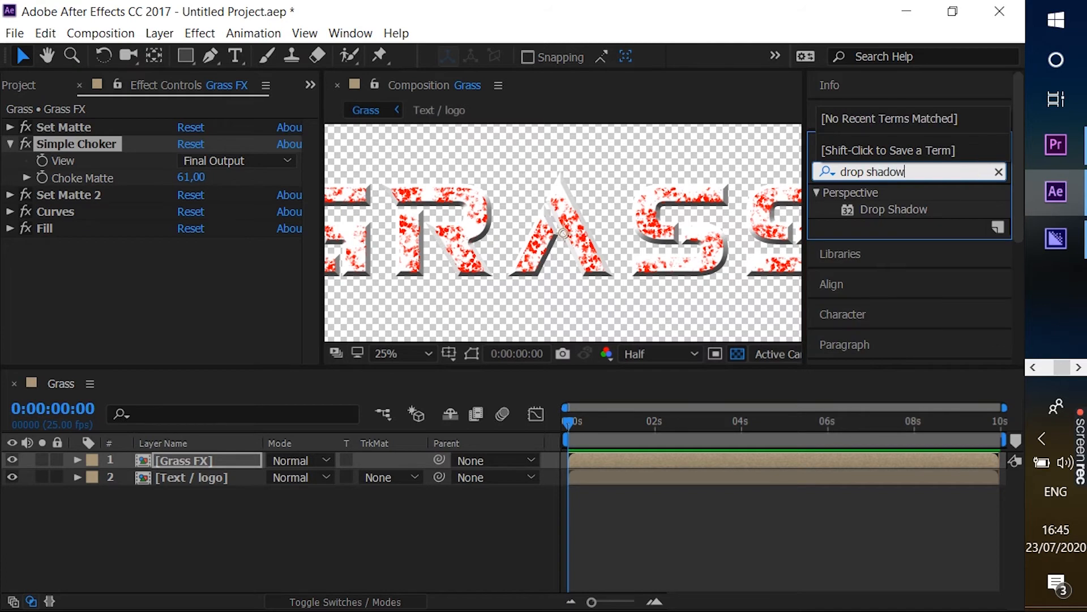
click(917, 208)
double_click(916, 206)
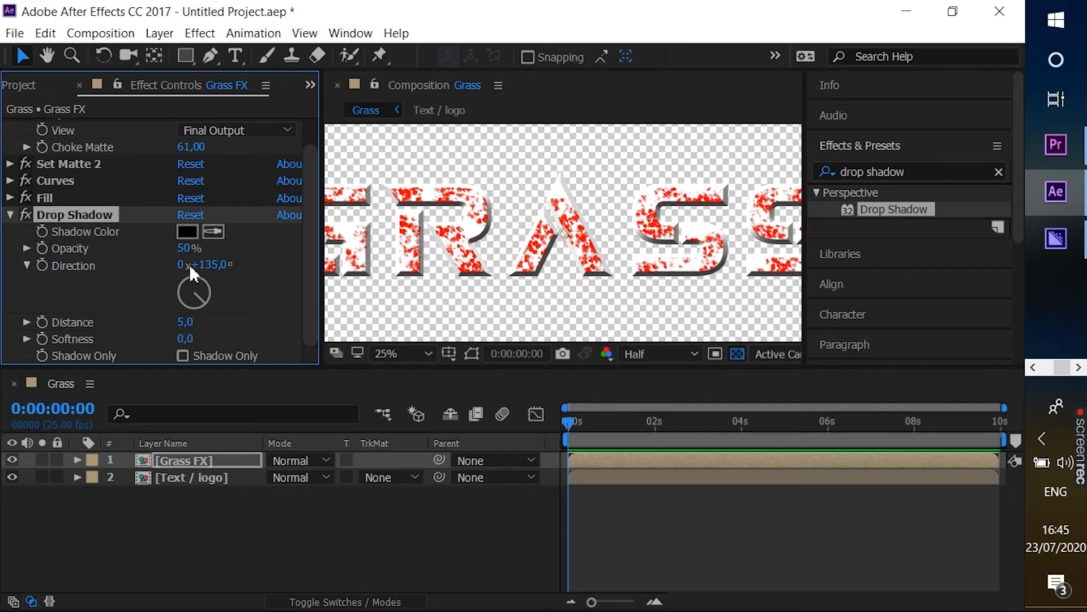
click(9, 215)
- Change the Fill effect's color on the Grass FX layer to dark green 013203
click(9, 228)
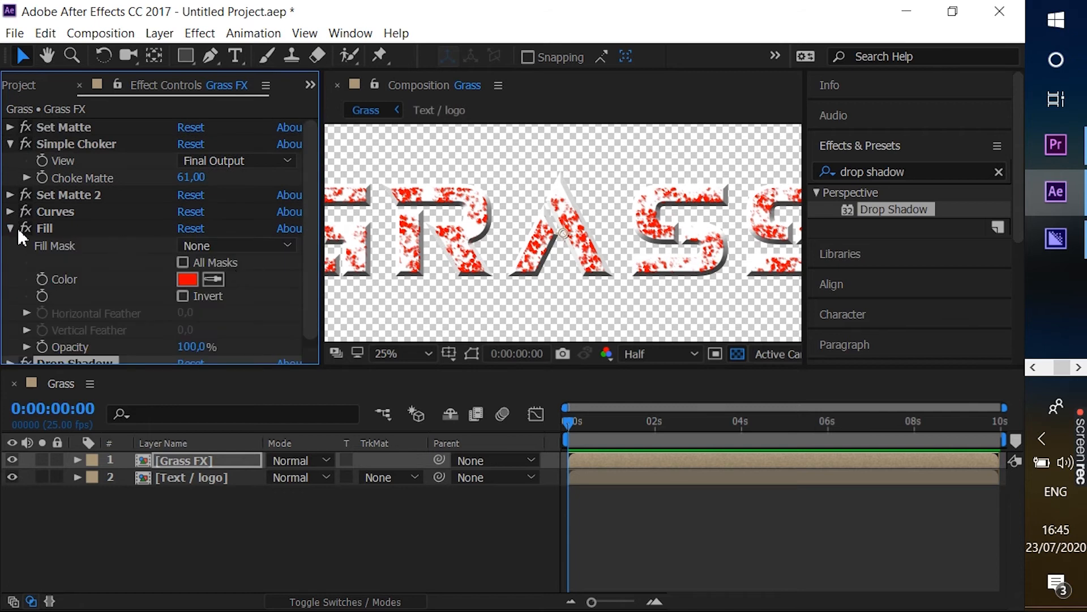
click(186, 279)
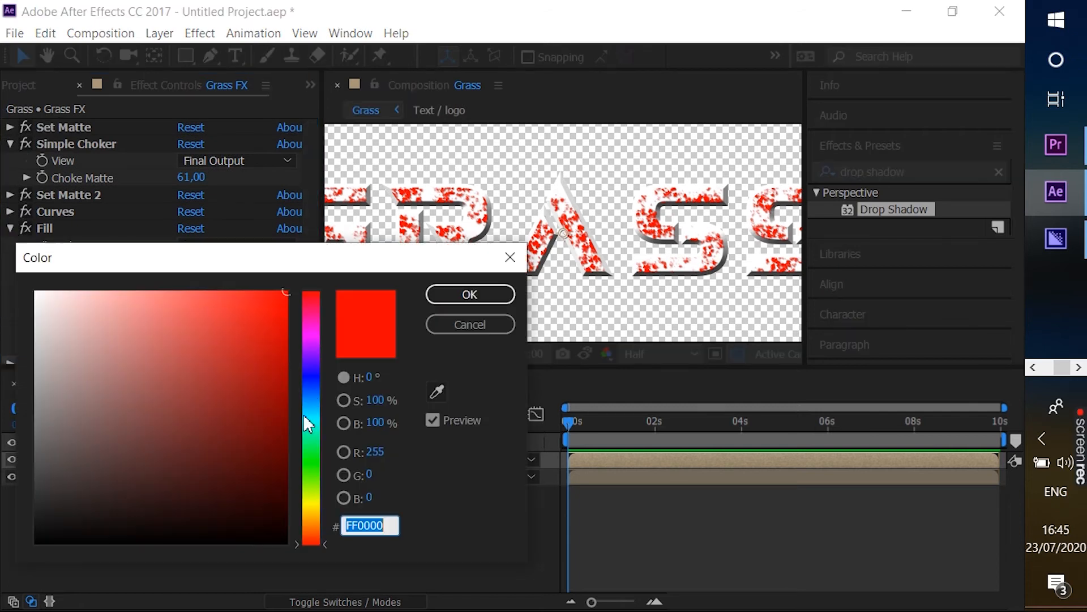
click(313, 456)
drag(282, 479, 284, 494)
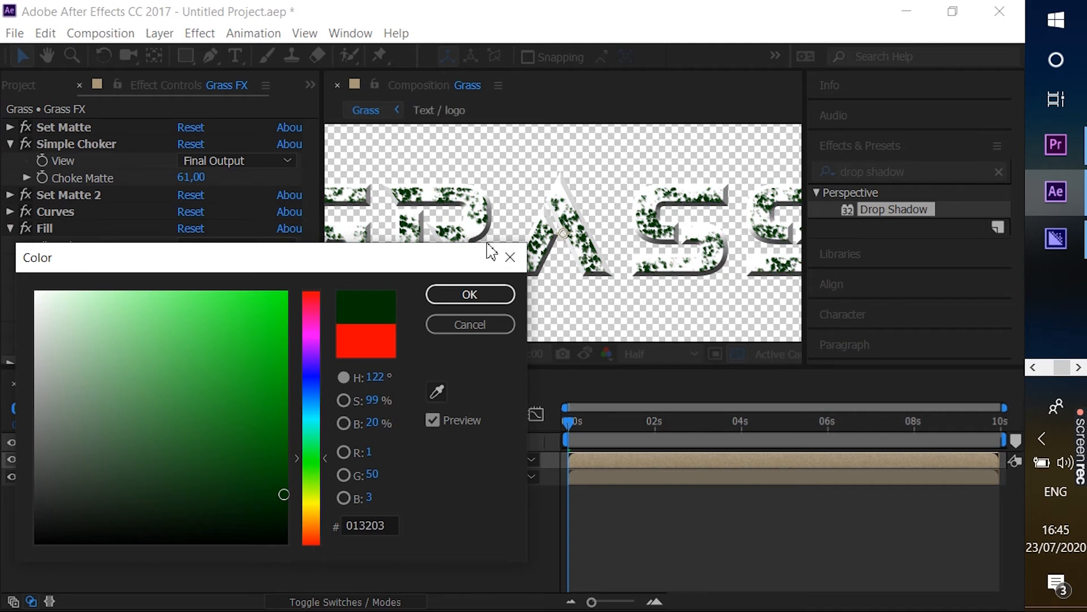
click(460, 294)
- Add the rust texture image above the GRASS text in the Text / logo composition and scale it to fit the frame
double_click(199, 478)
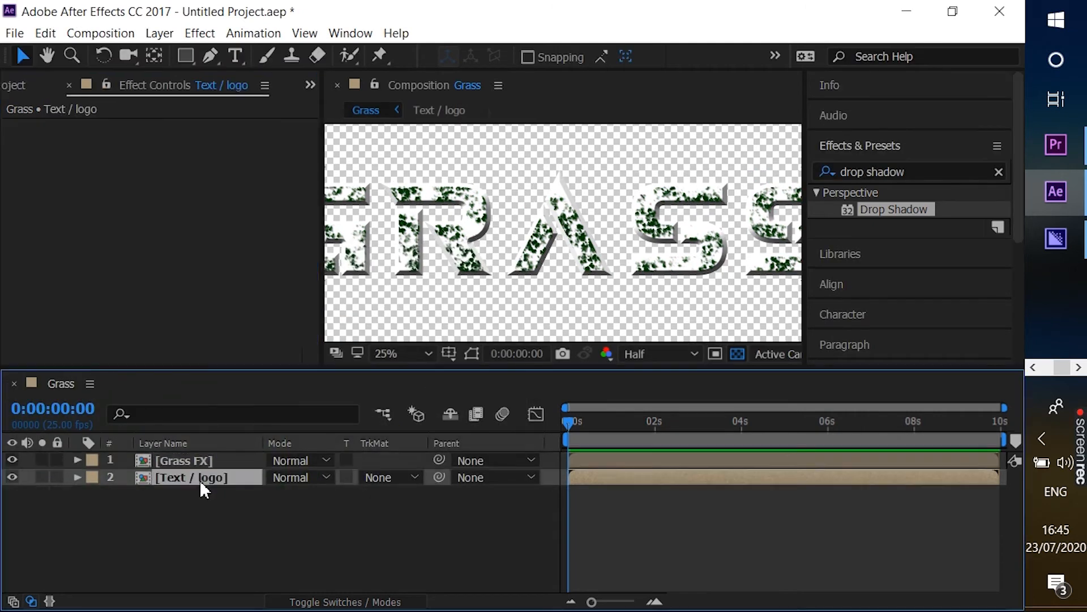
click(35, 89)
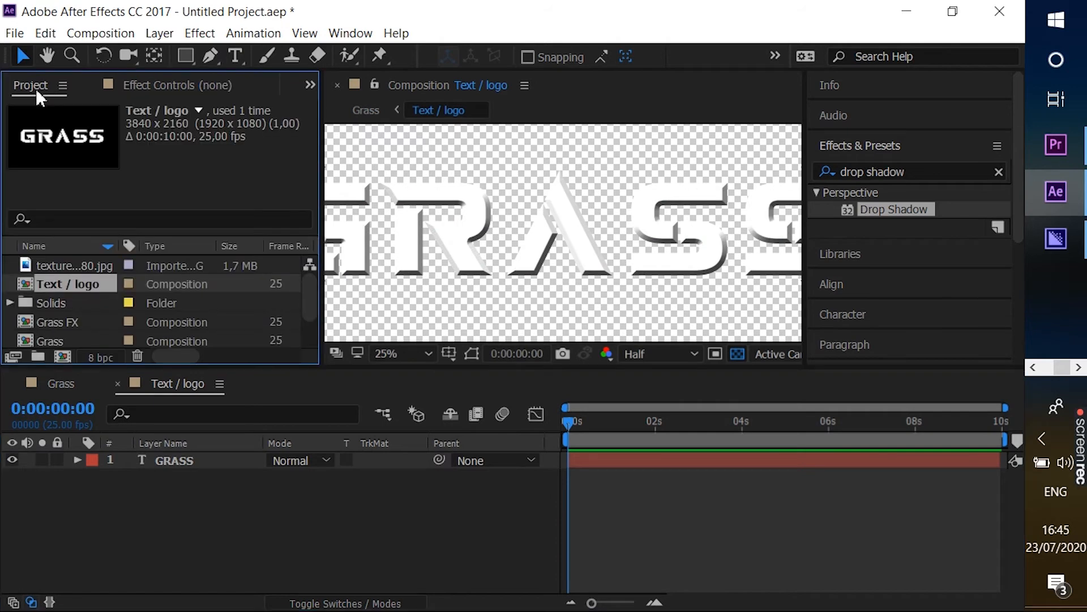
click(86, 264)
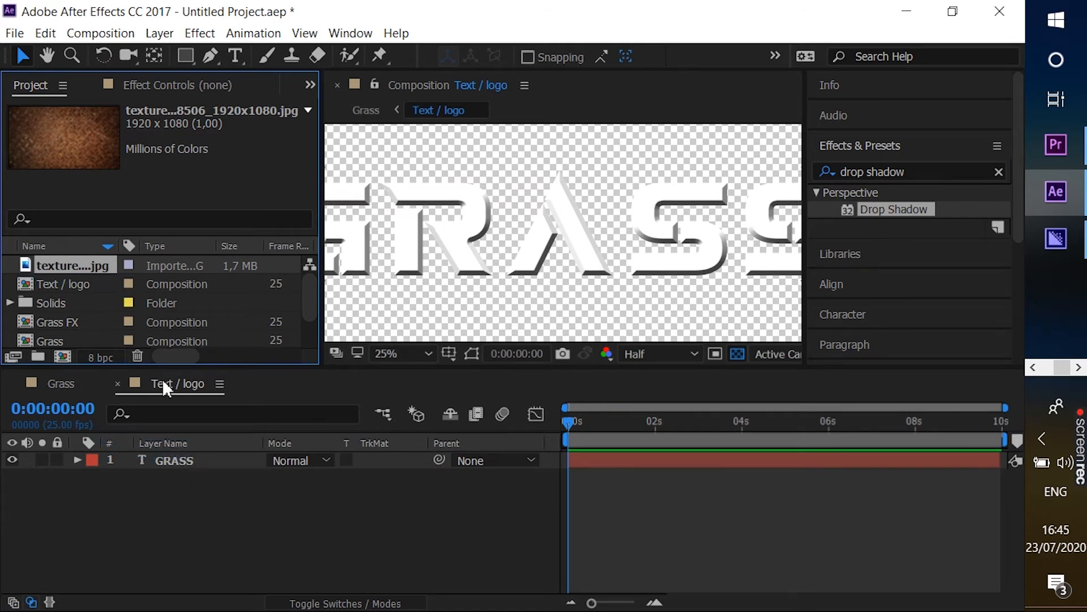
drag(74, 267, 176, 457)
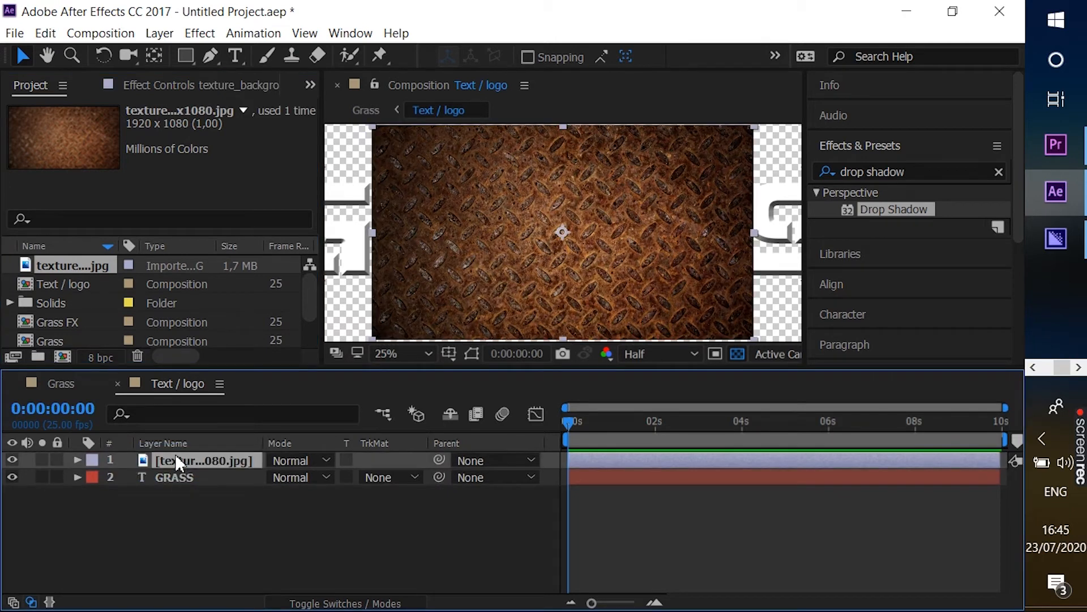
key(ctrl+alt+f)
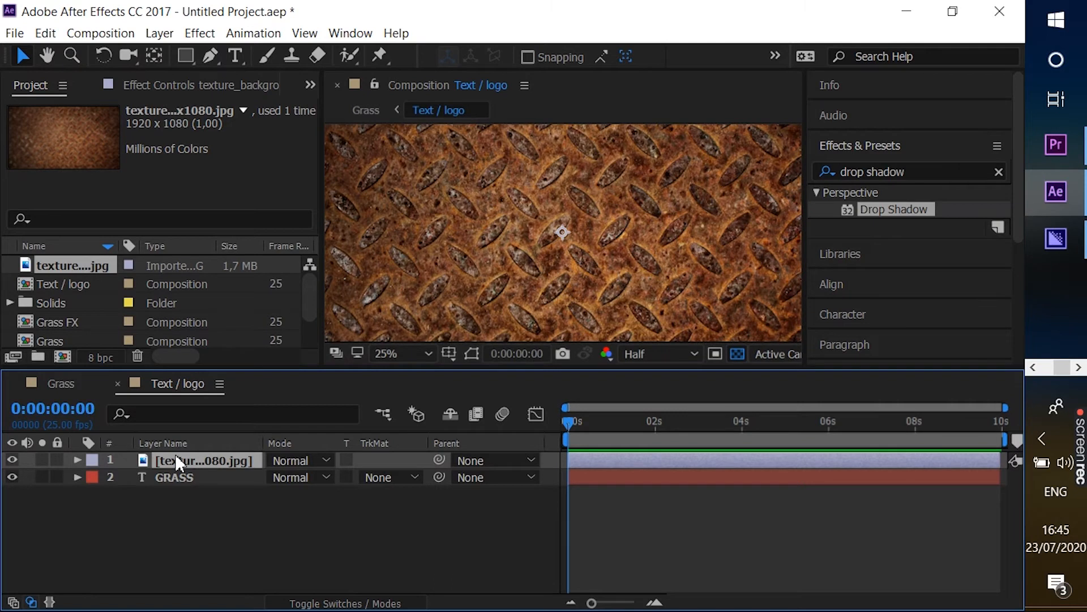
click(405, 358)
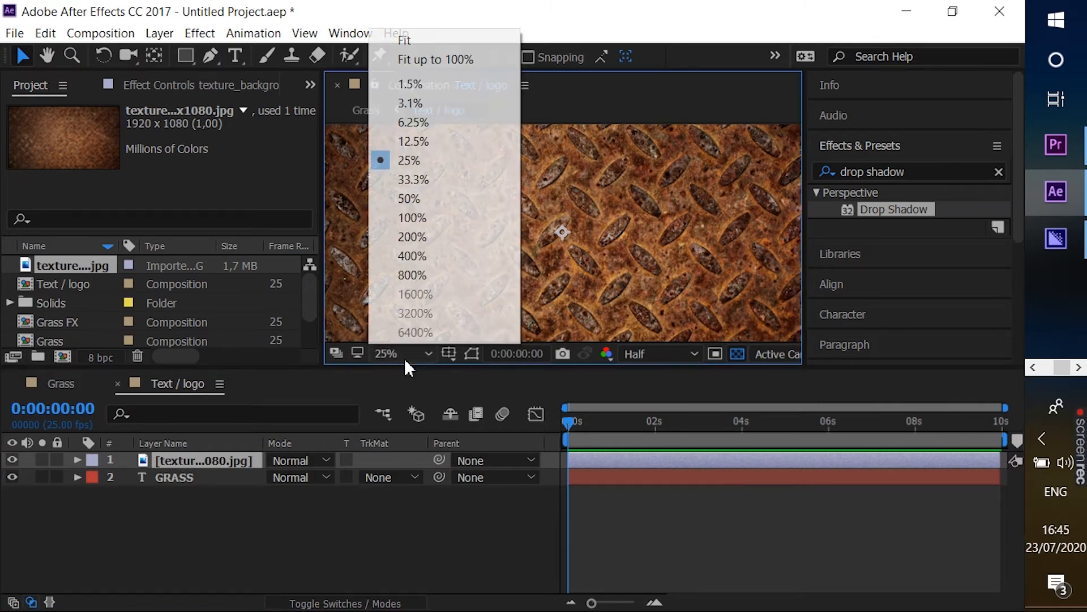
click(414, 39)
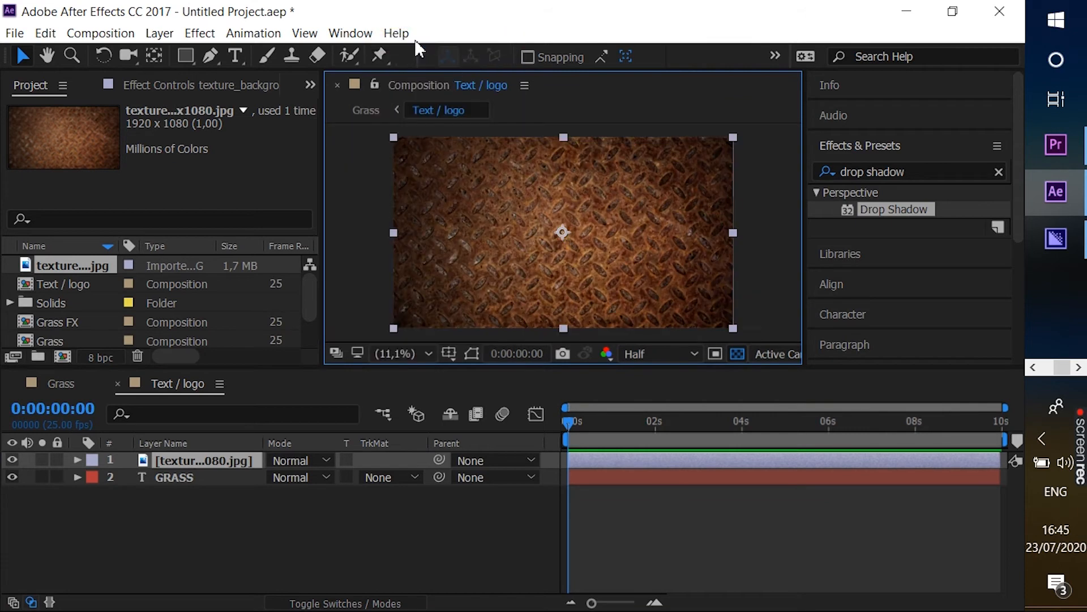
- Apply Set Matte to the rust texture layer with GRASS as the matte layer, and set its blending mode to Multiply
click(999, 171)
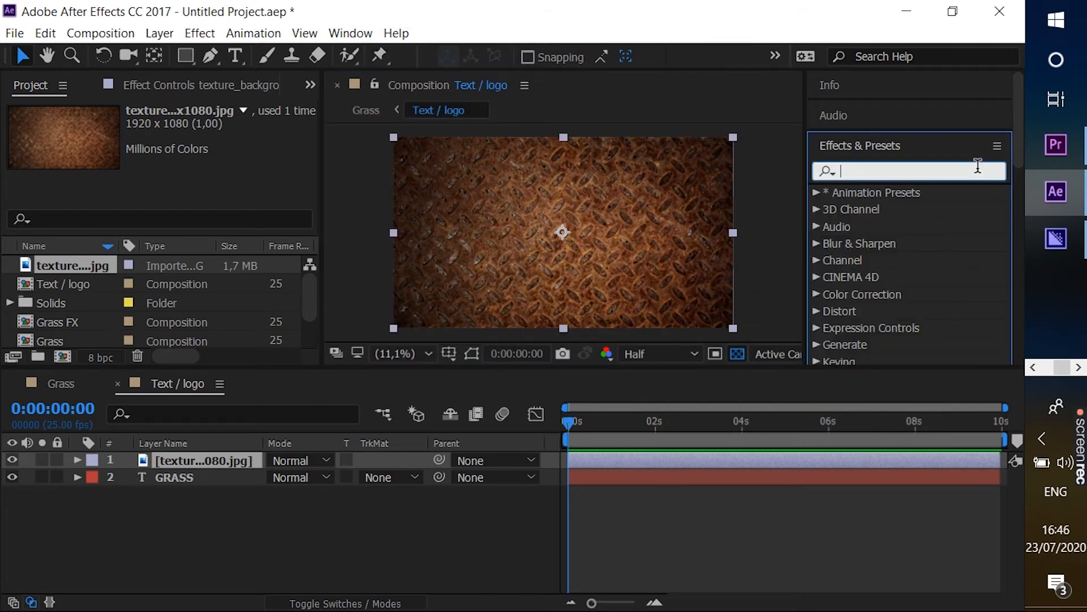
click(978, 165)
text(set)
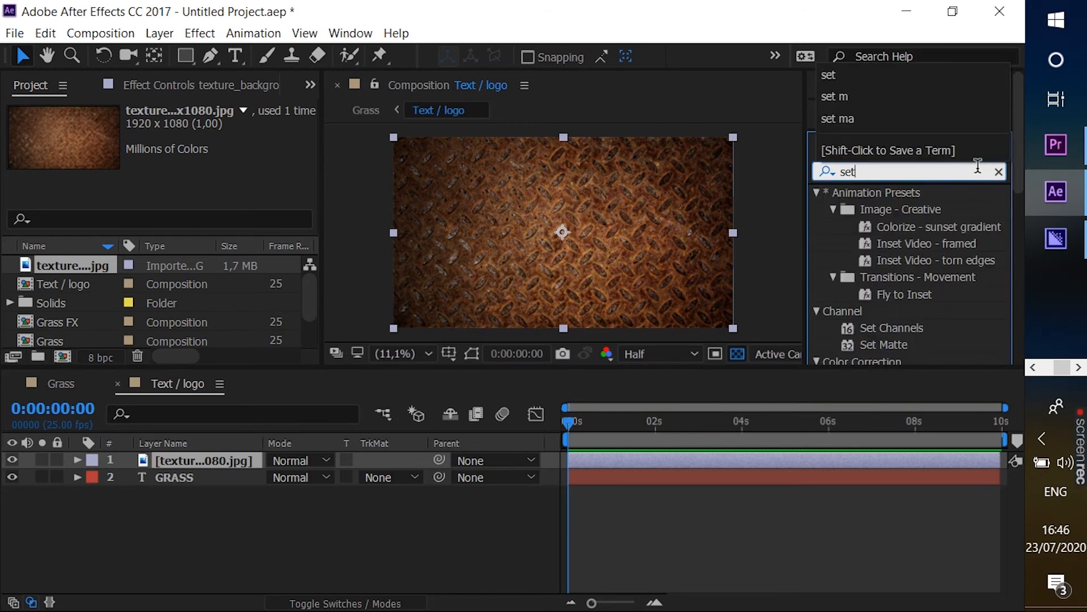
double_click(886, 343)
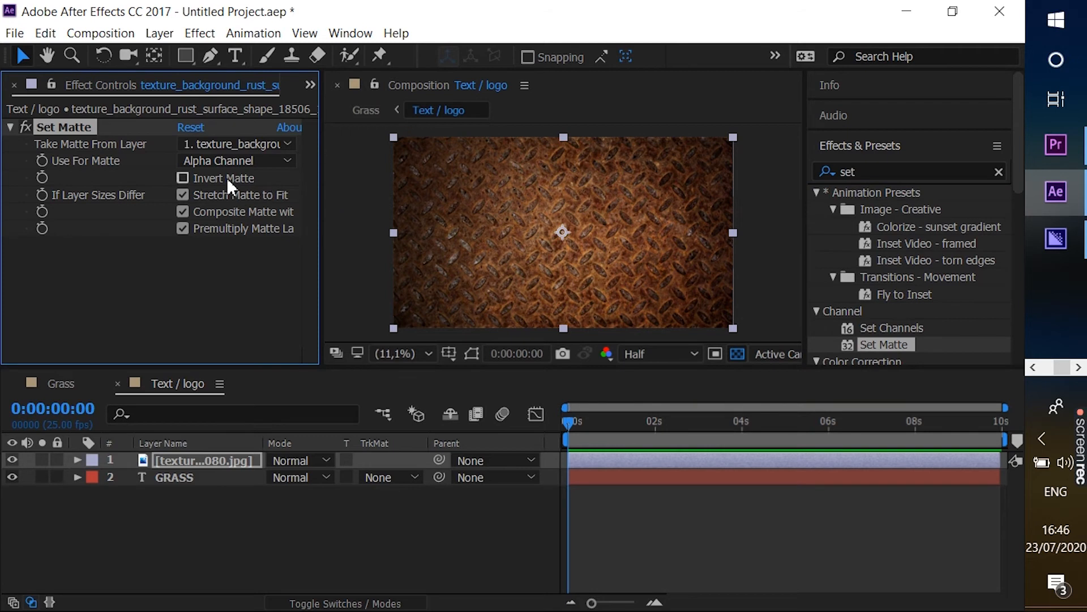
click(269, 146)
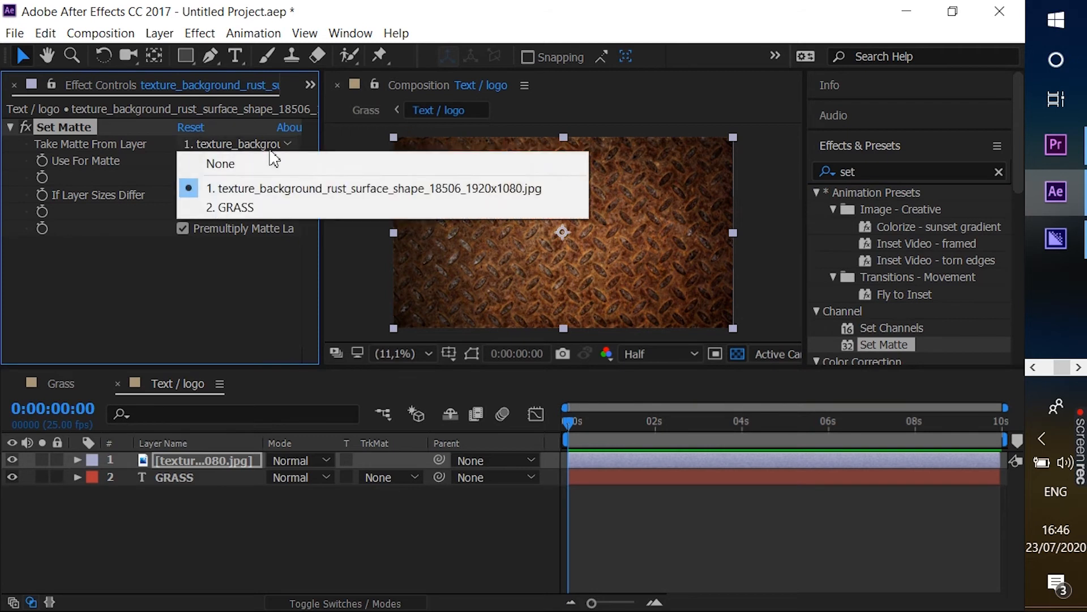
click(257, 207)
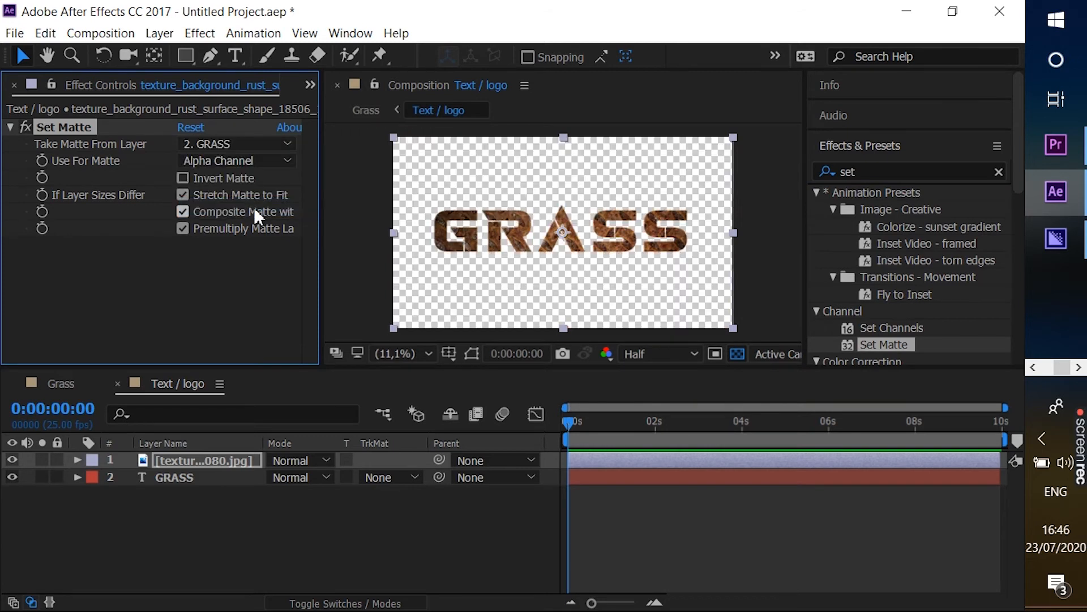
click(297, 466)
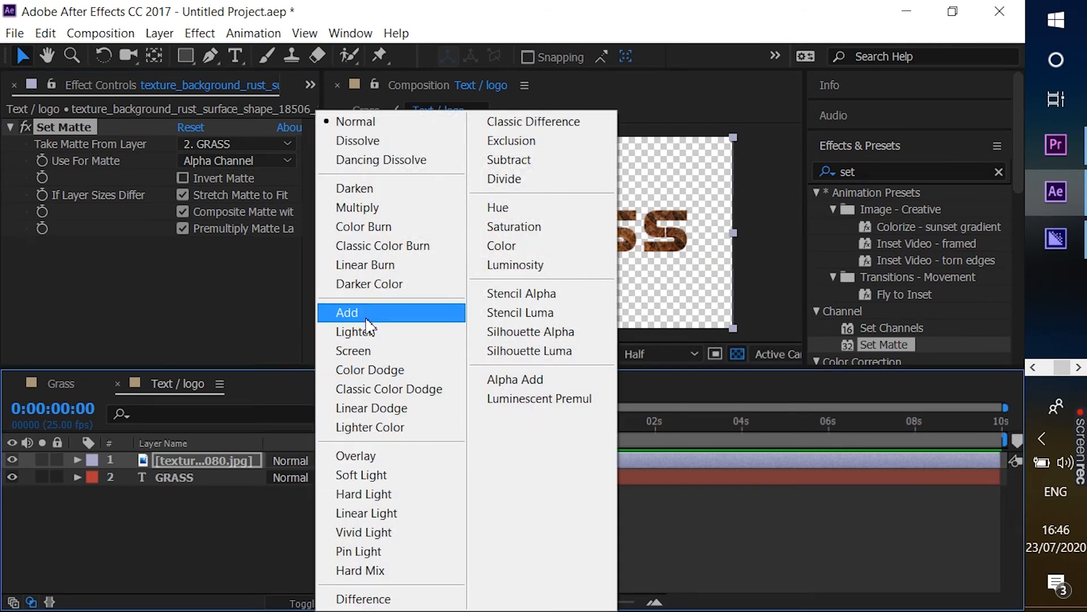
click(378, 208)
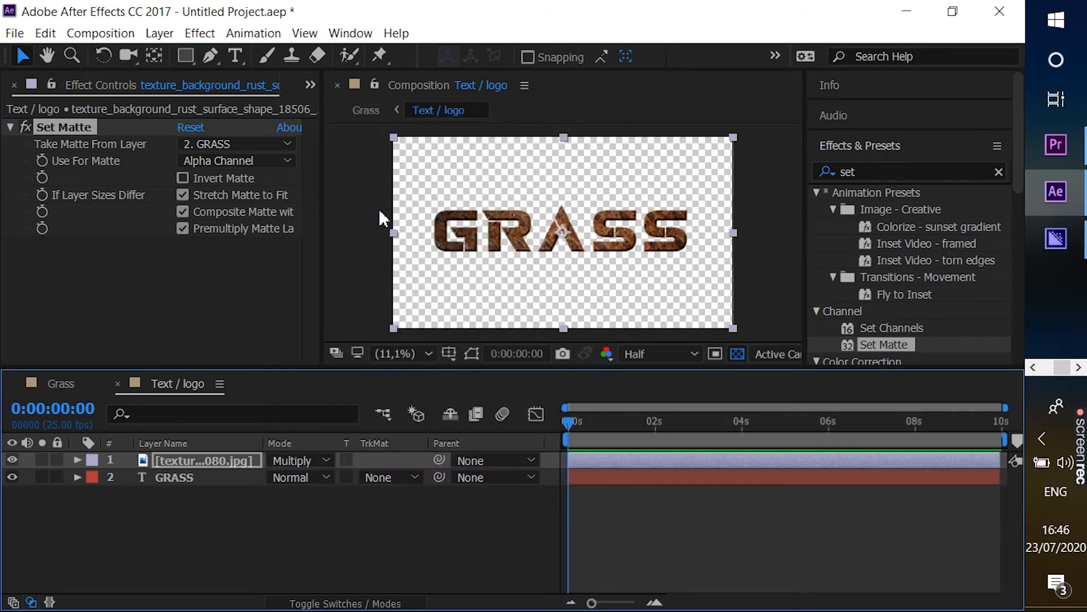
- Raise the Drop Shadow opacity on the Grass FX layer in the Grass composition to 100%
click(71, 383)
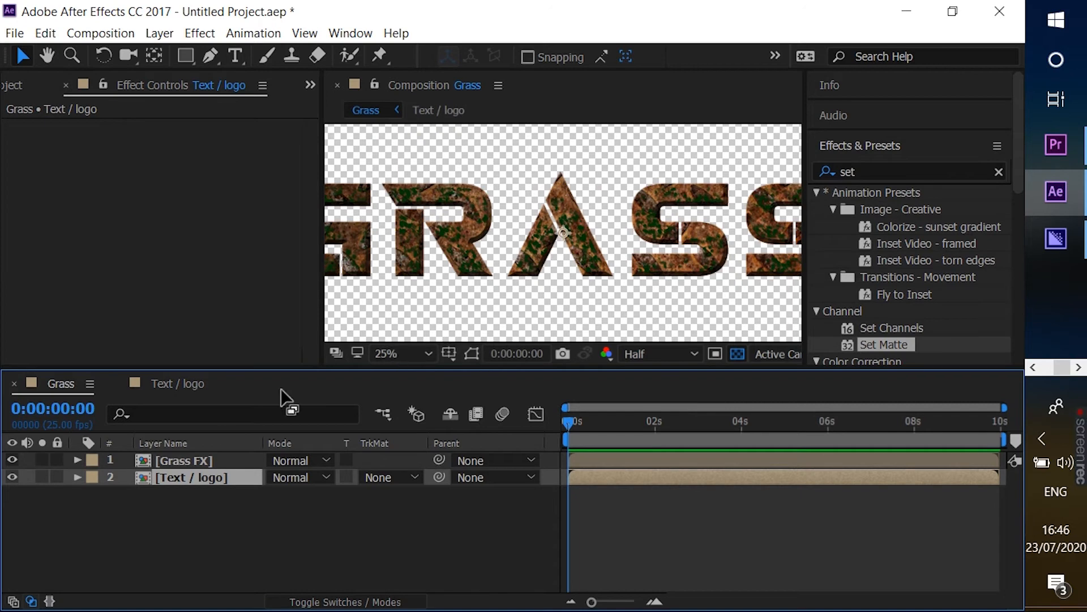
click(202, 460)
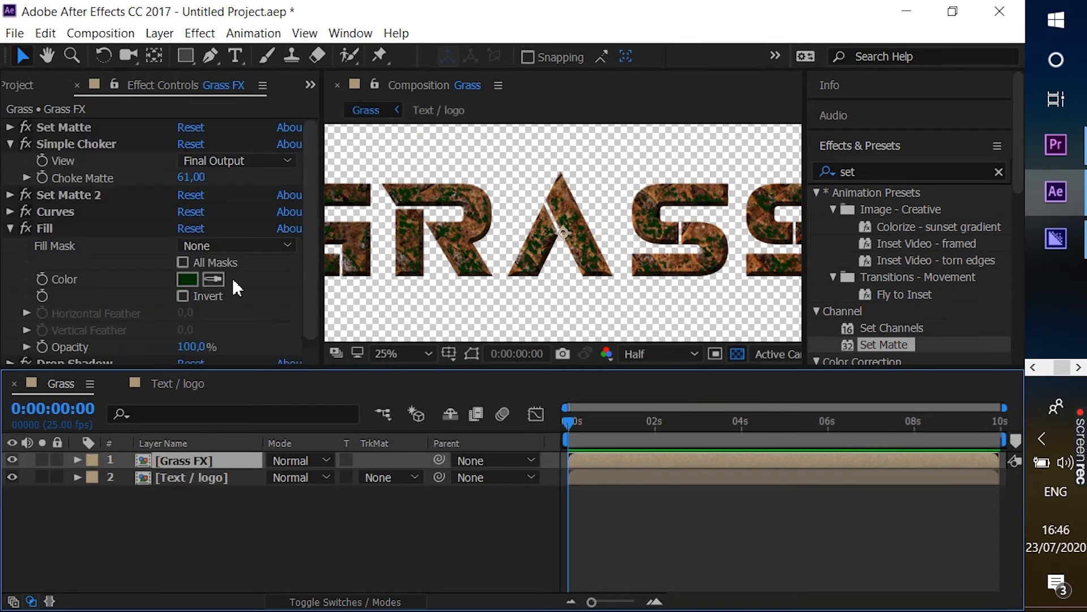
click(10, 229)
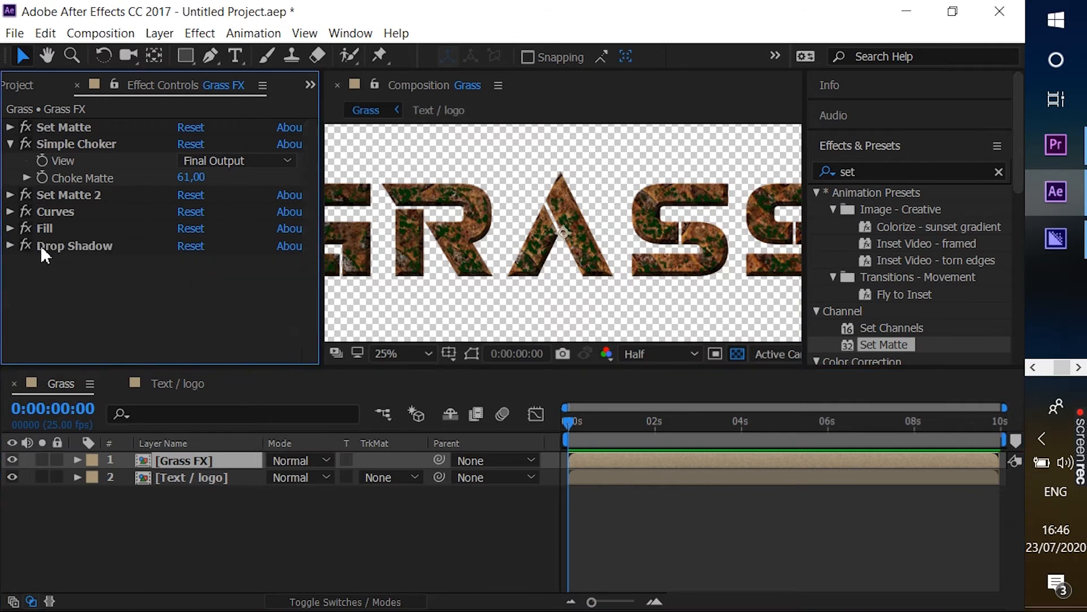
click(9, 245)
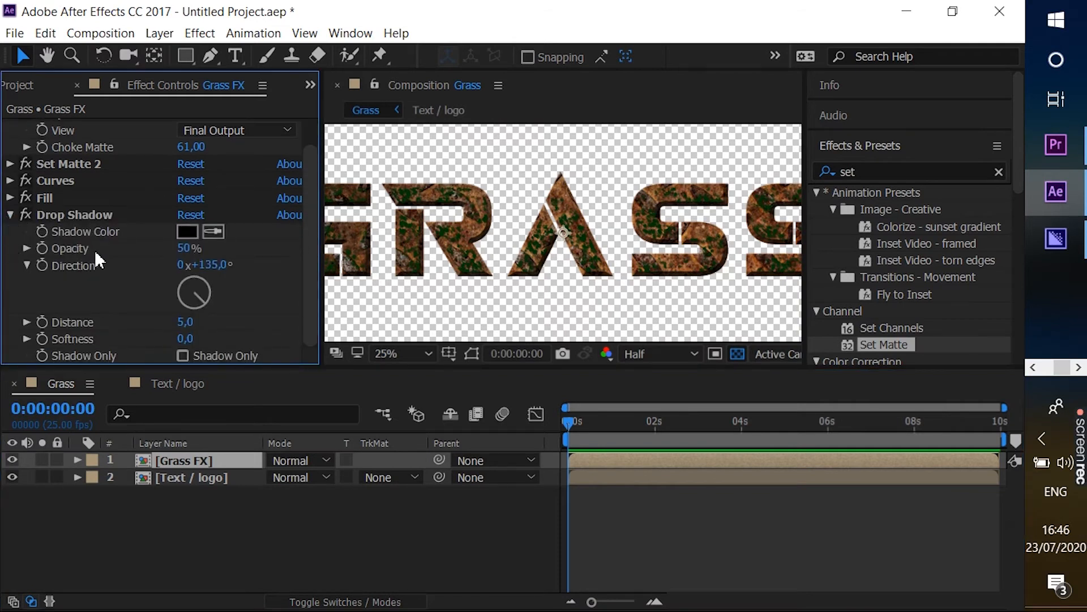
drag(185, 250, 334, 245)
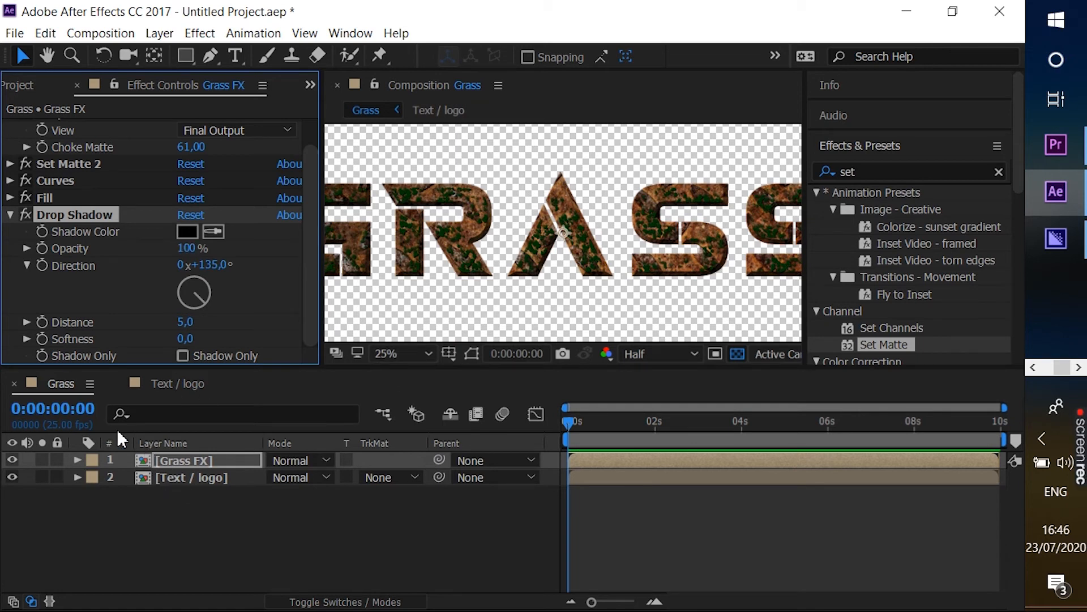
- Open the Grass FX precomp and bring up the Fractal Noise settings of its grass fx layer
double_click(184, 458)
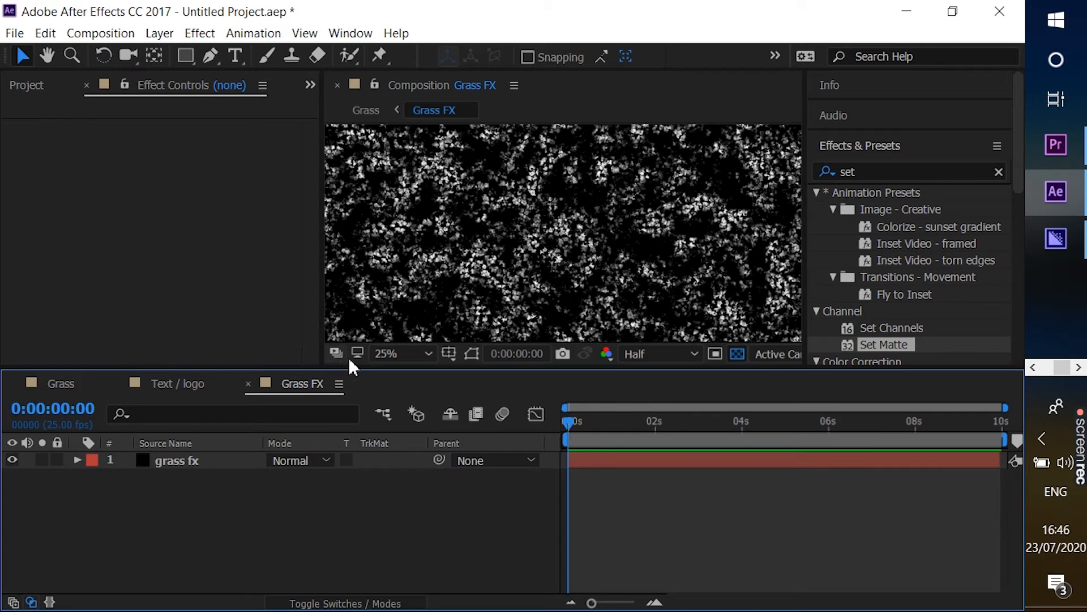
click(390, 354)
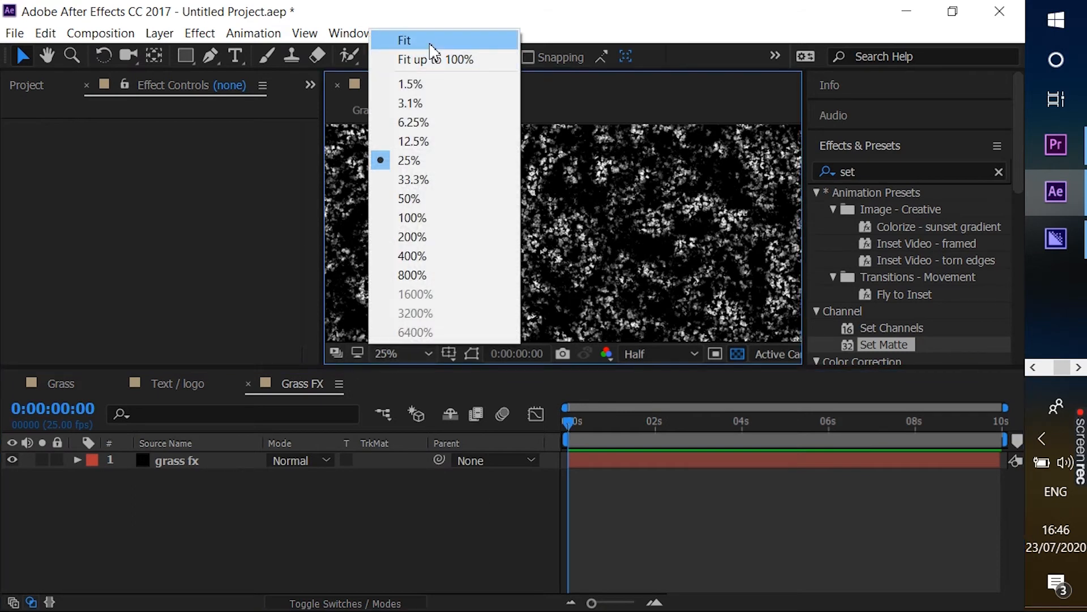
click(429, 41)
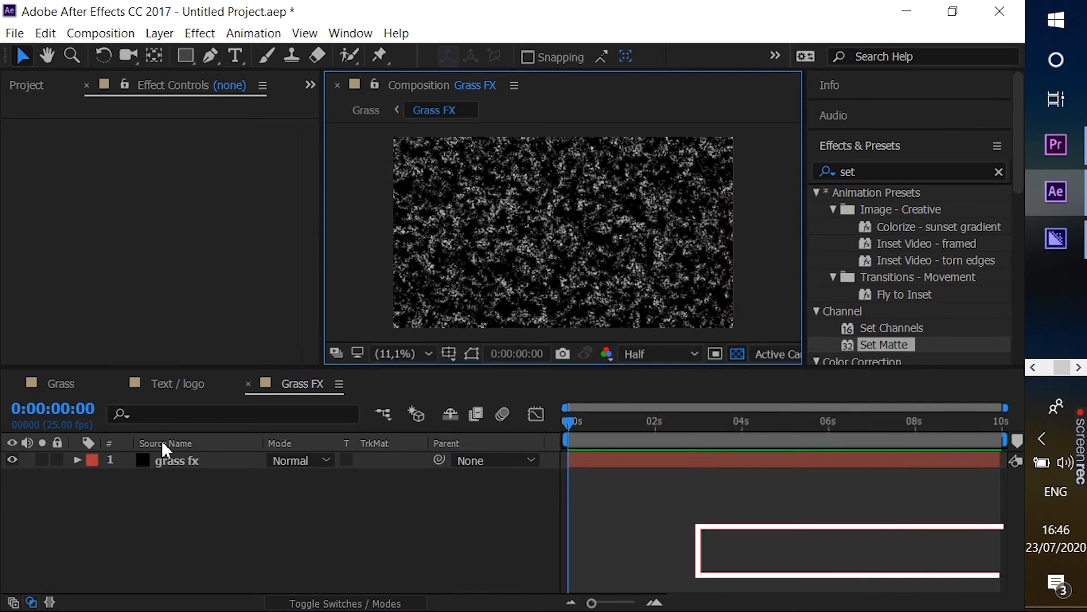
click(171, 460)
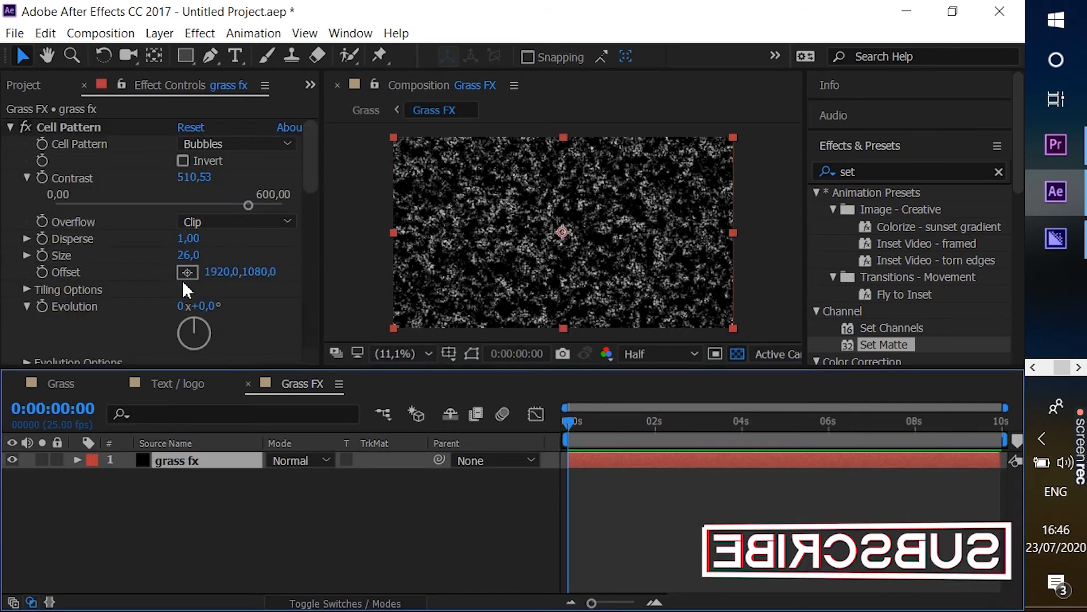
drag(311, 168, 302, 294)
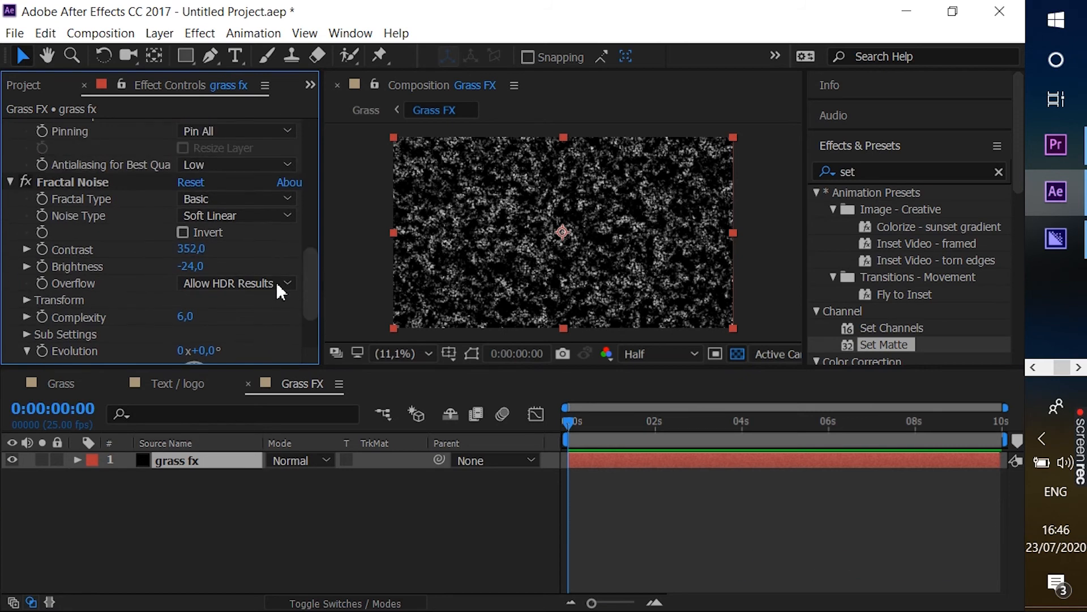
- Try lowering the Fractal Noise Brightness on the grass fx layer to about -178, and undo the change
drag(193, 267, 14, 233)
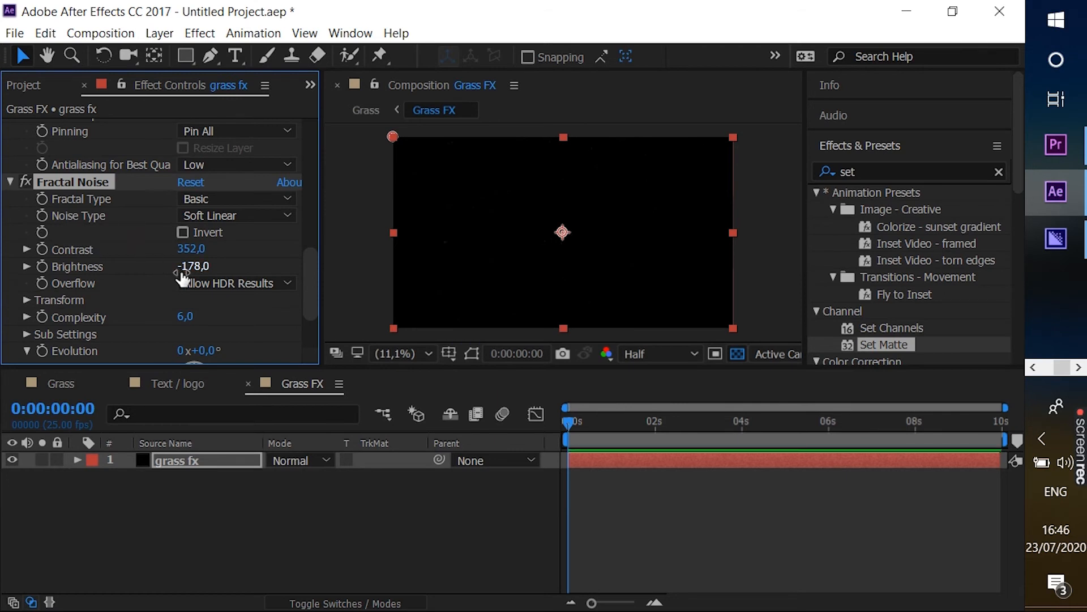
drag(192, 266, 115, 267)
key(ctrl+z)
key(ctrl+z)
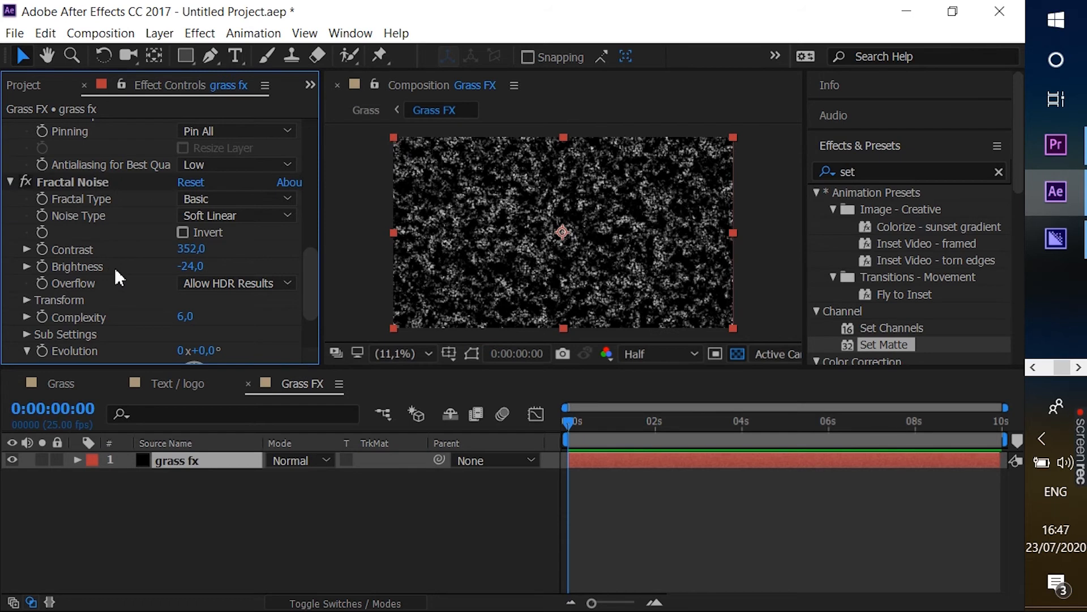
- Keyframe the Fractal Noise Brightness at 0:00:02:18 and set it to -180 at 0:00:00:06
drag(570, 420, 685, 422)
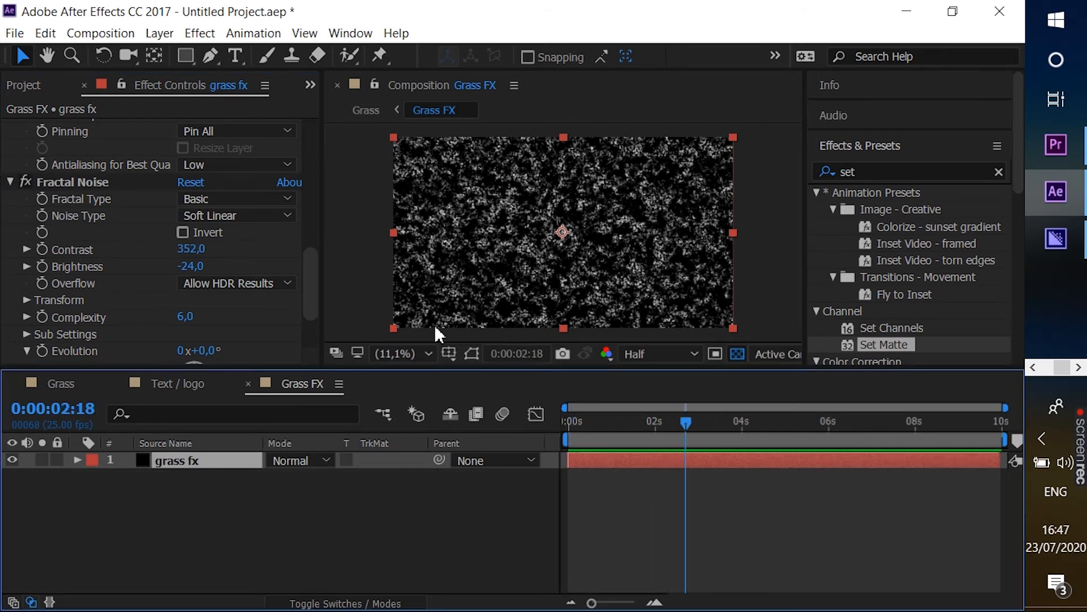
click(45, 264)
drag(685, 422, 579, 424)
drag(207, 266, 34, 265)
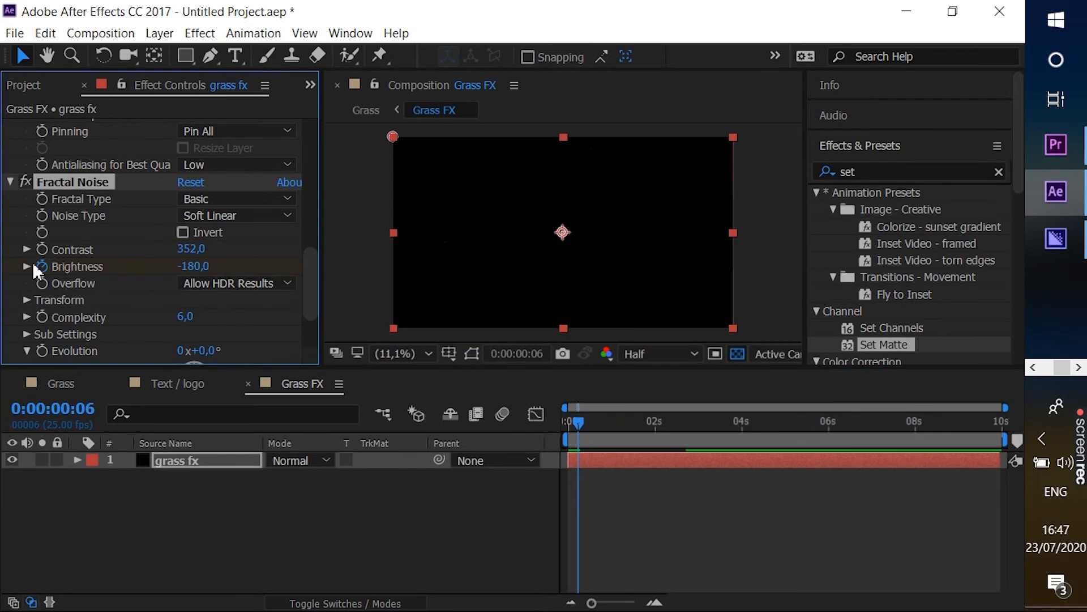
- Apply Easy Ease to both Brightness keyframes and lengthen the last keyframe's incoming ease so the speed peaks early
key(u)
drag(717, 488, 563, 501)
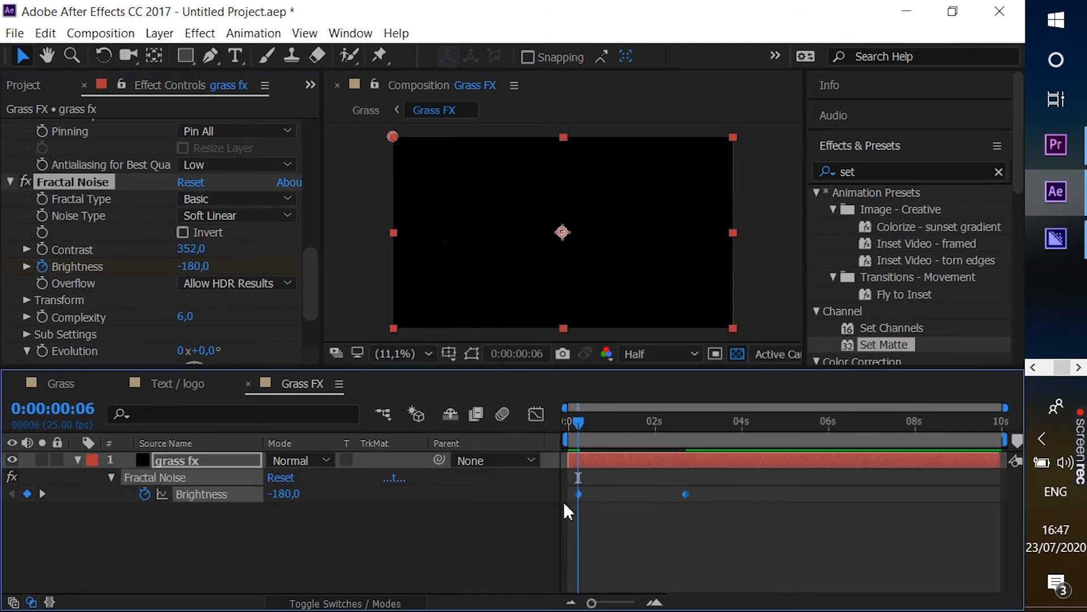
key(F9)
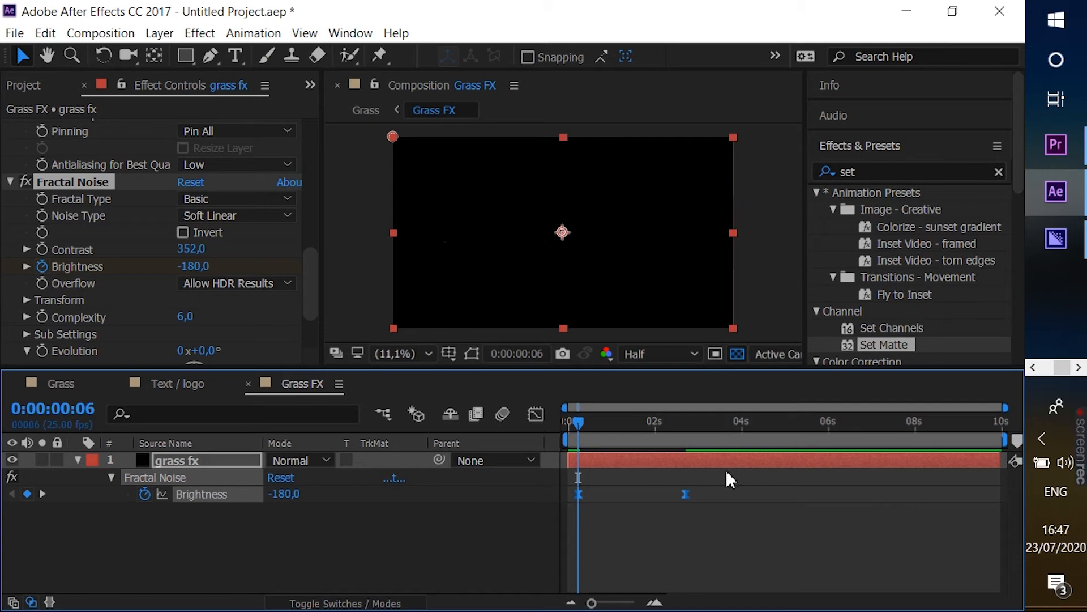
click(540, 415)
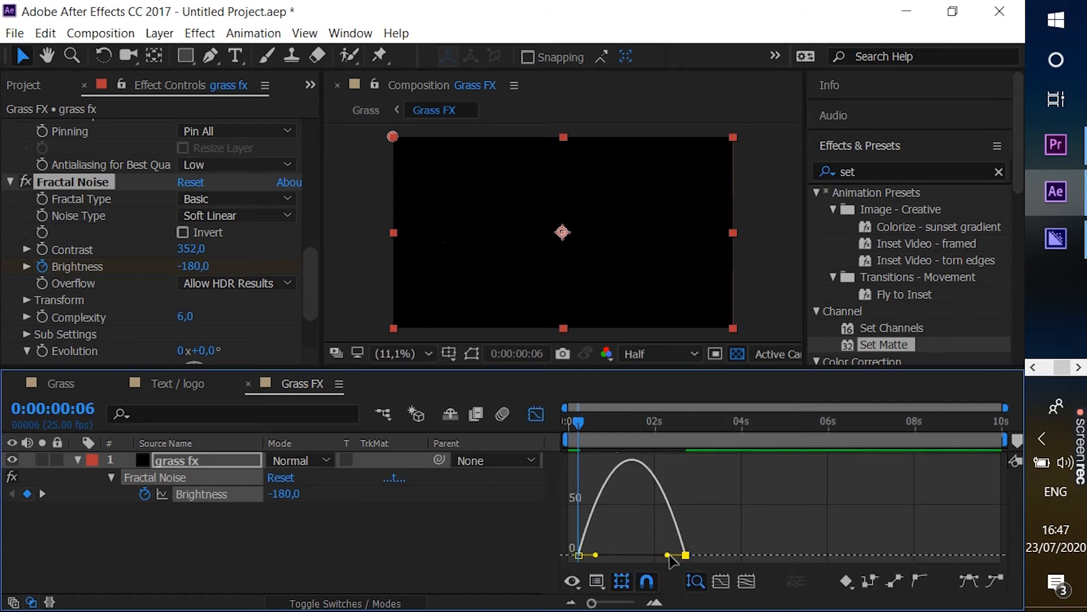
drag(668, 554, 634, 555)
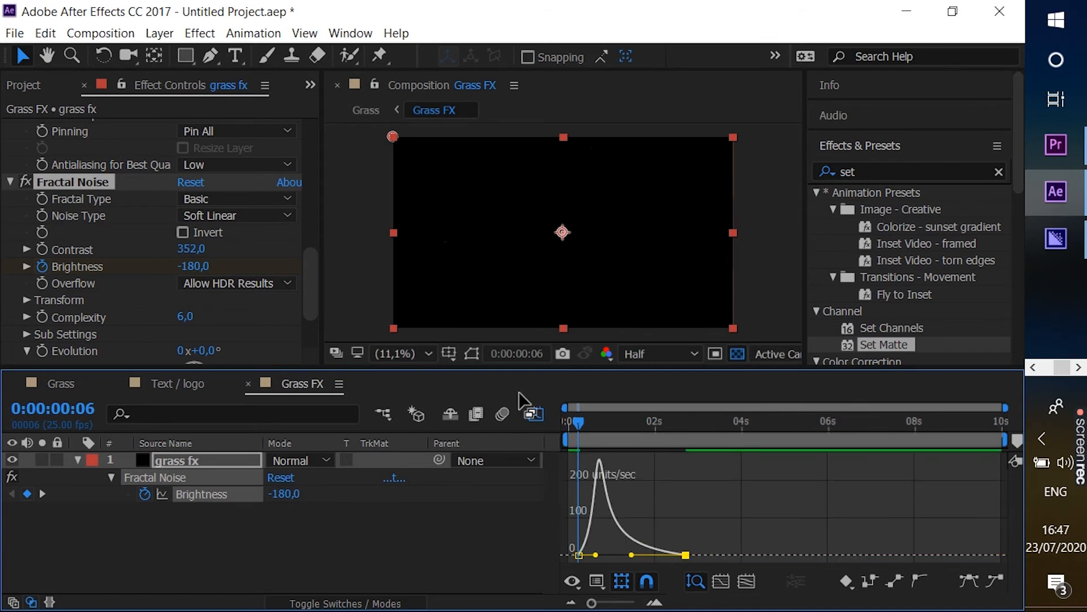
click(536, 414)
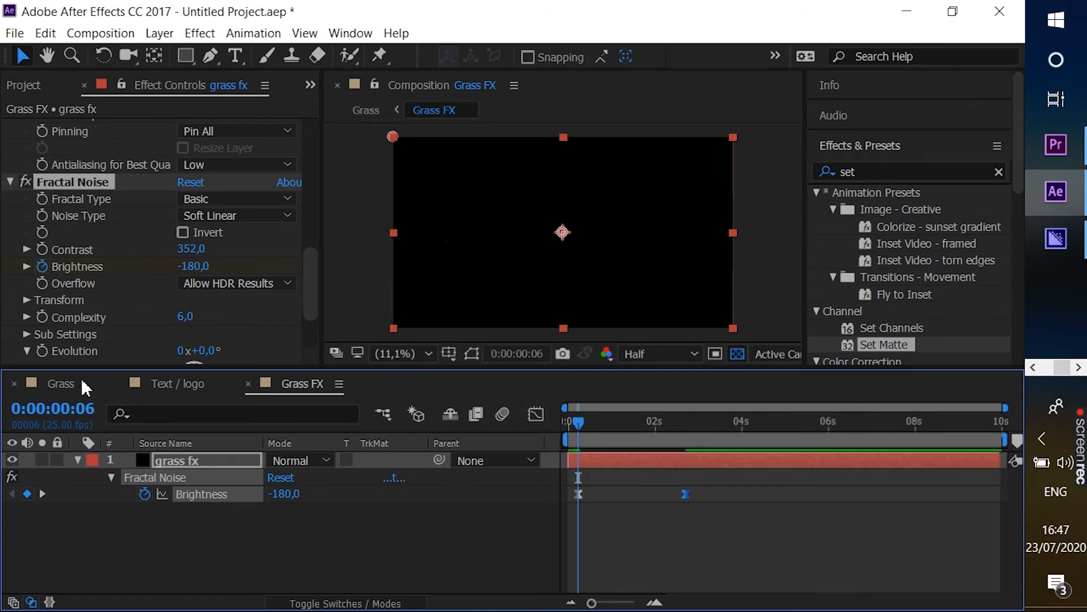
- Preview the grass growth animation in the Grass composition at Quarter resolution
click(61, 383)
key(space)
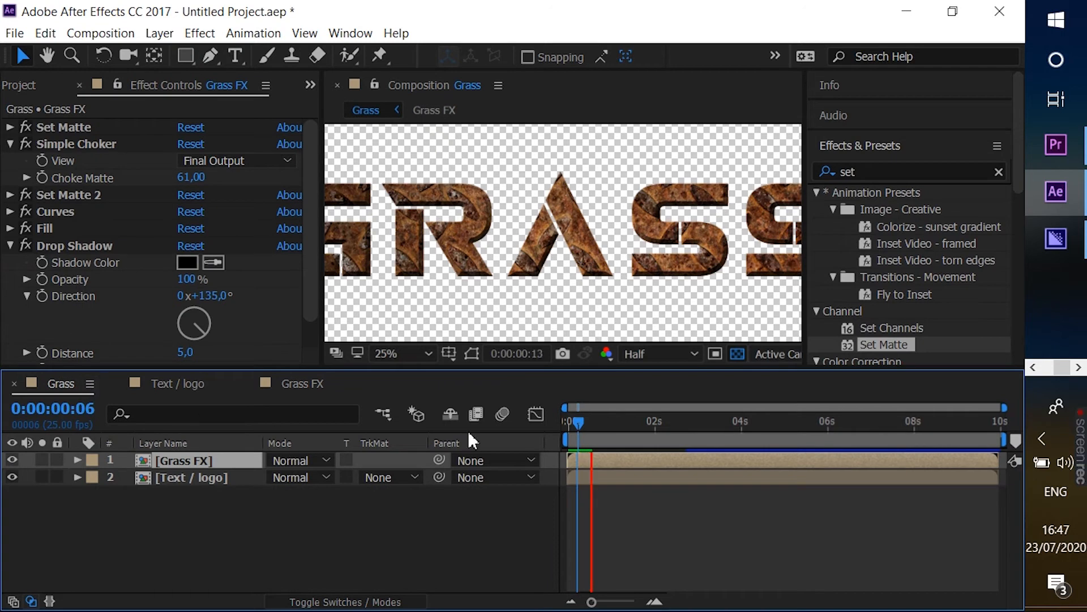
key(space)
click(668, 352)
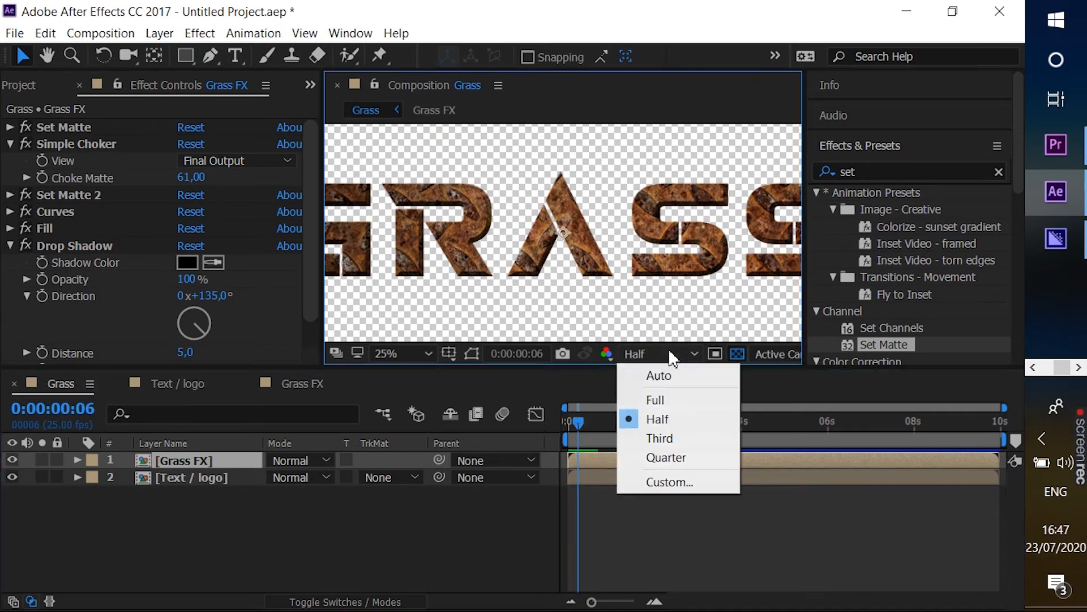
click(665, 456)
key(space)
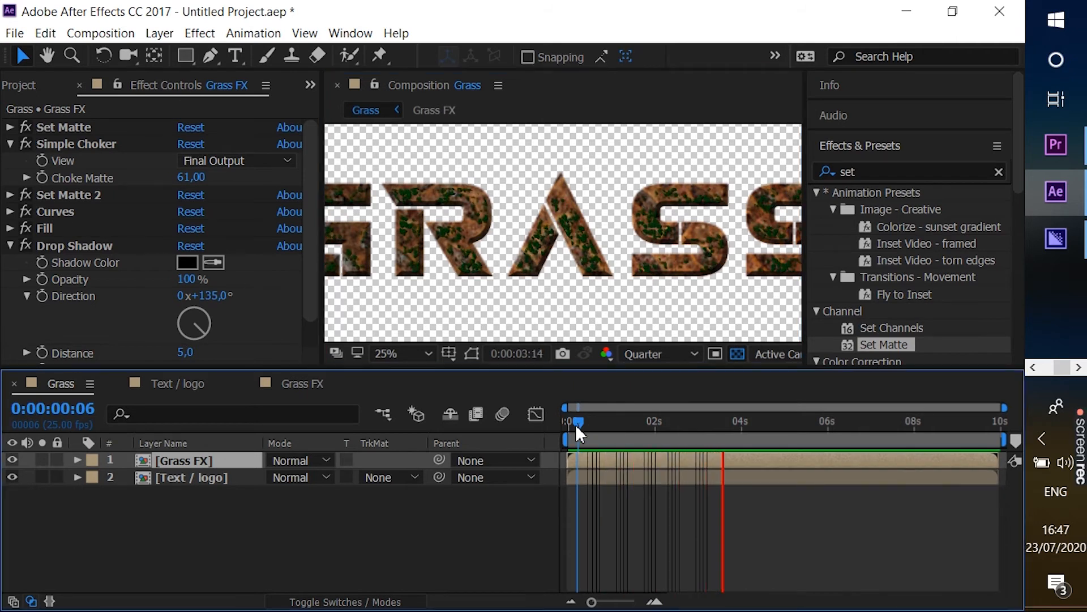
key(space)
key(space)
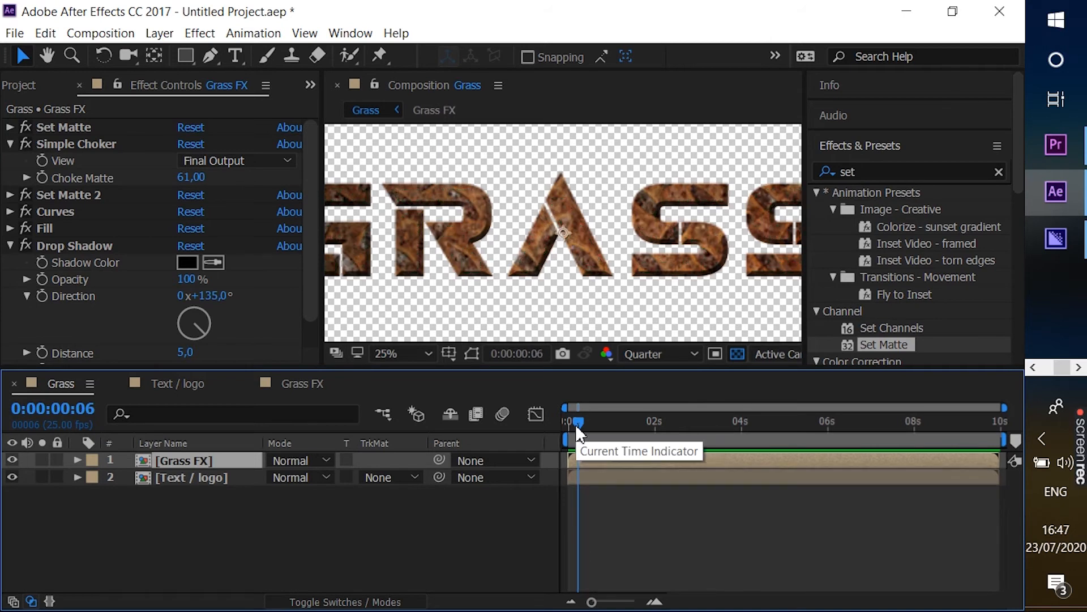
key(space)
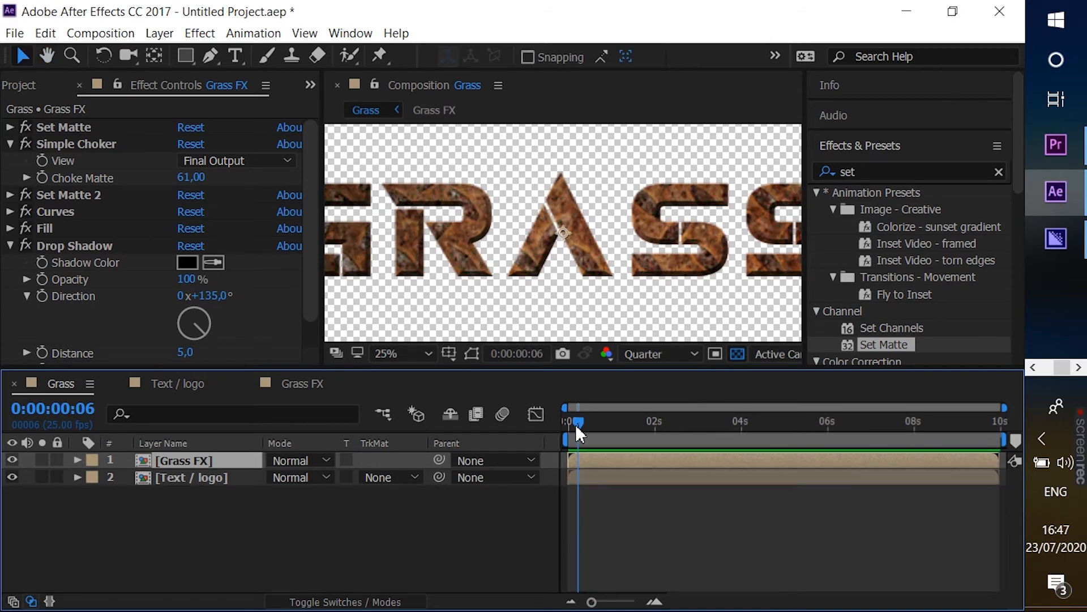
- Return the Grass composition's preview resolution to Half and play the animation again
click(678, 355)
click(658, 420)
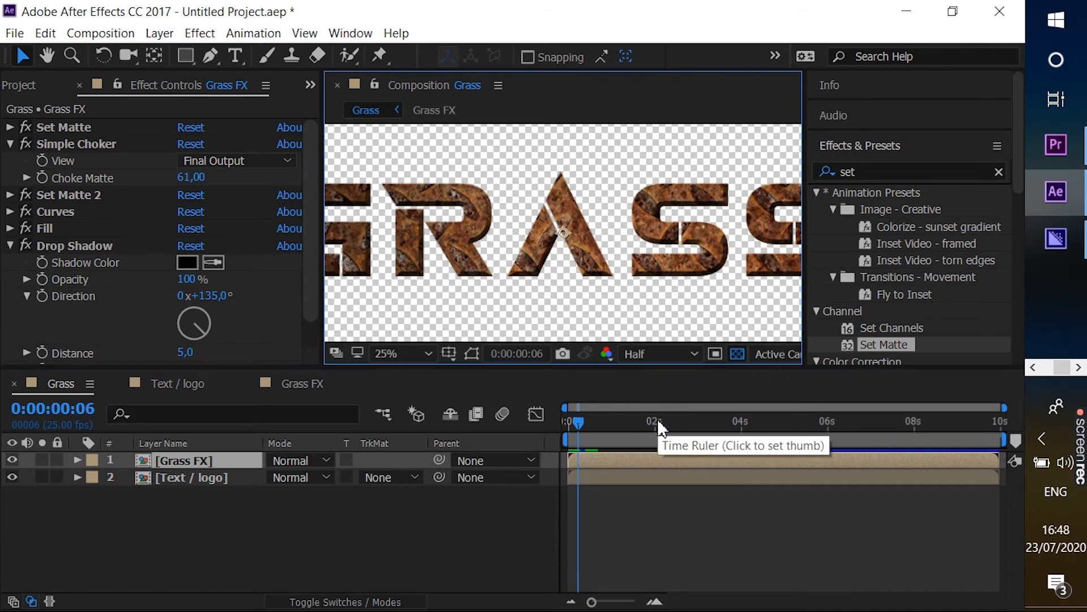
key(space)
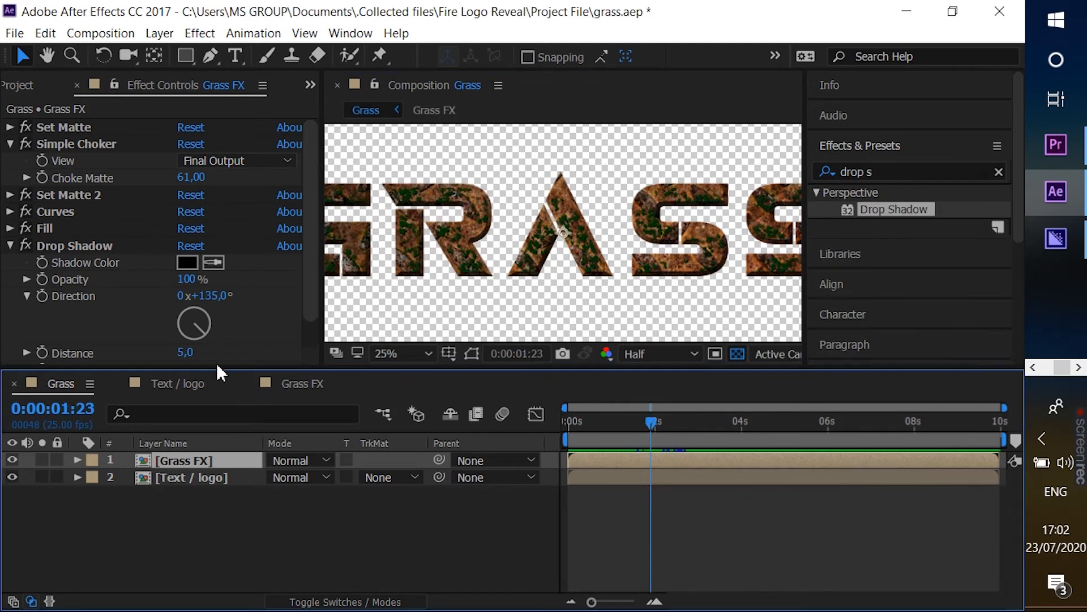
- Add a black 3840 x 2160 px solid named BG to the Grass composition
click(159, 33)
mouse_move(350, 32)
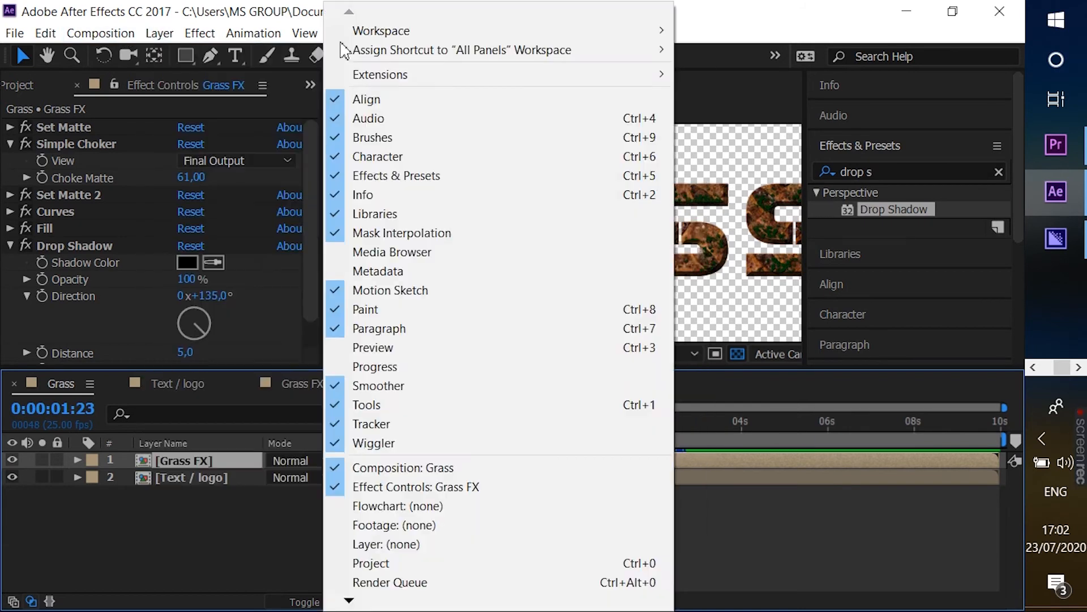
mouse_move(161, 35)
mouse_move(347, 57)
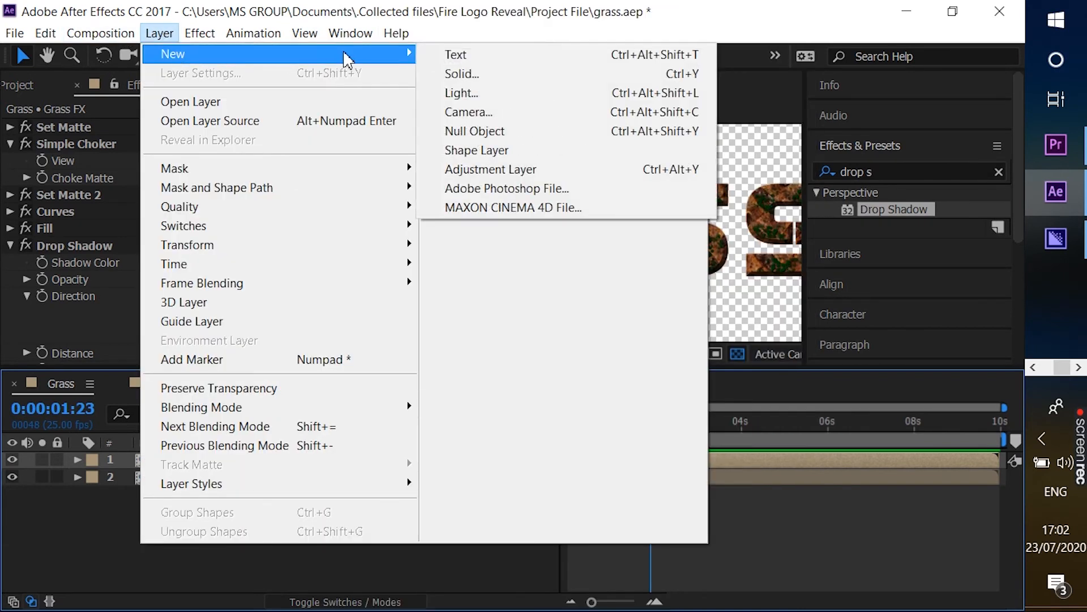
click(461, 73)
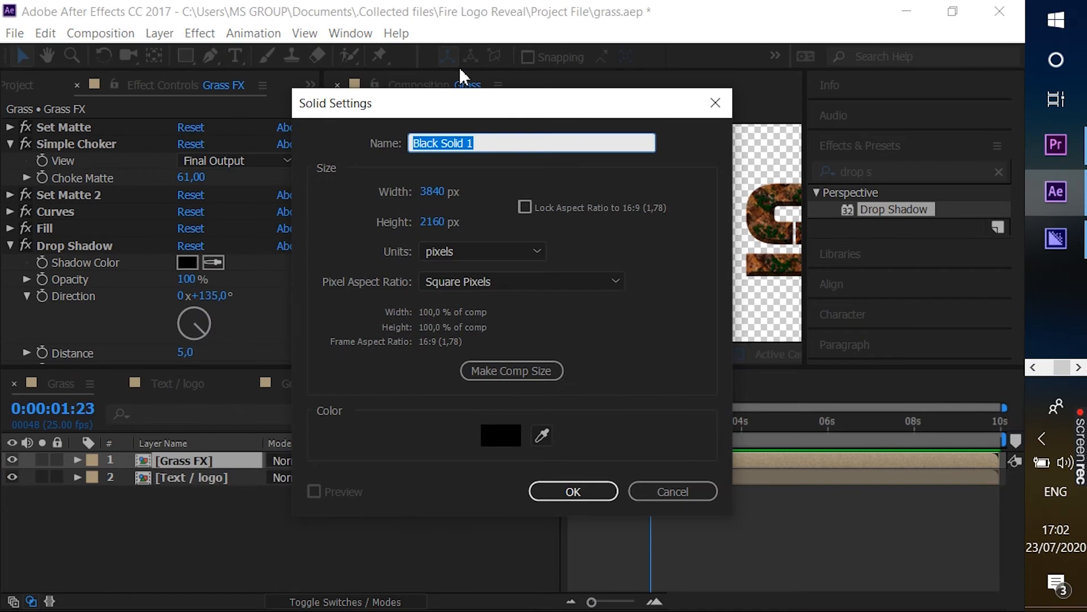
text(BG)
key(Return)
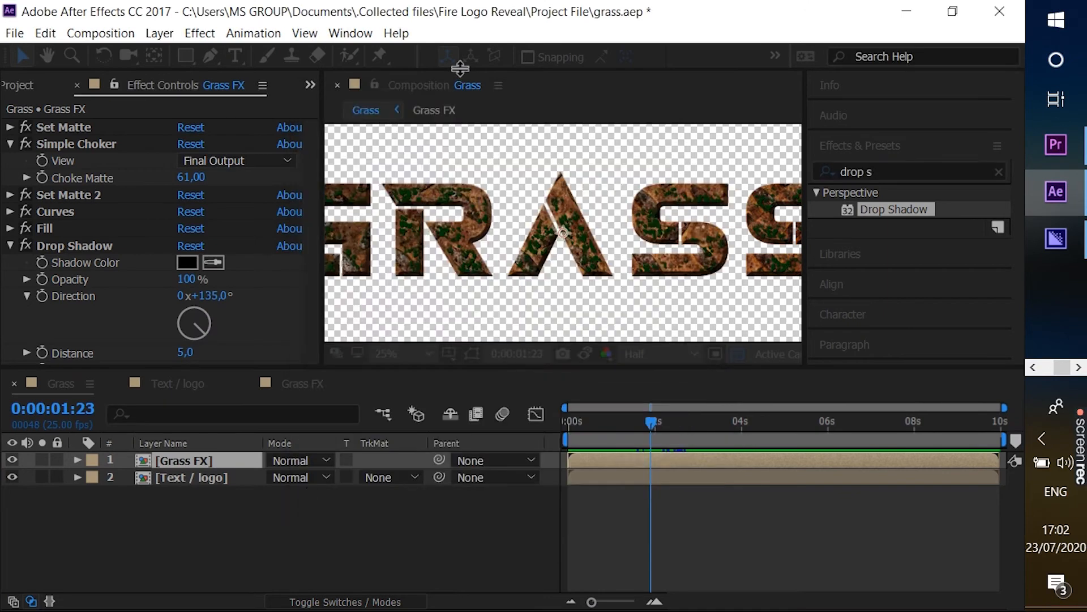
- Fit the whole composition in the viewer and move the BG solid beneath the Text / logo layer
click(406, 357)
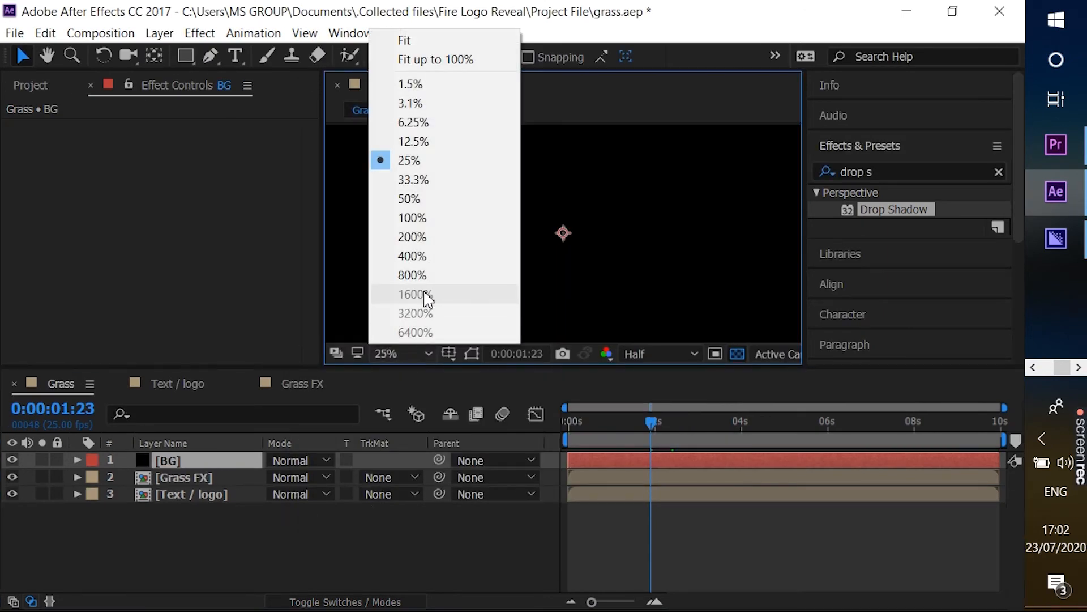
click(420, 35)
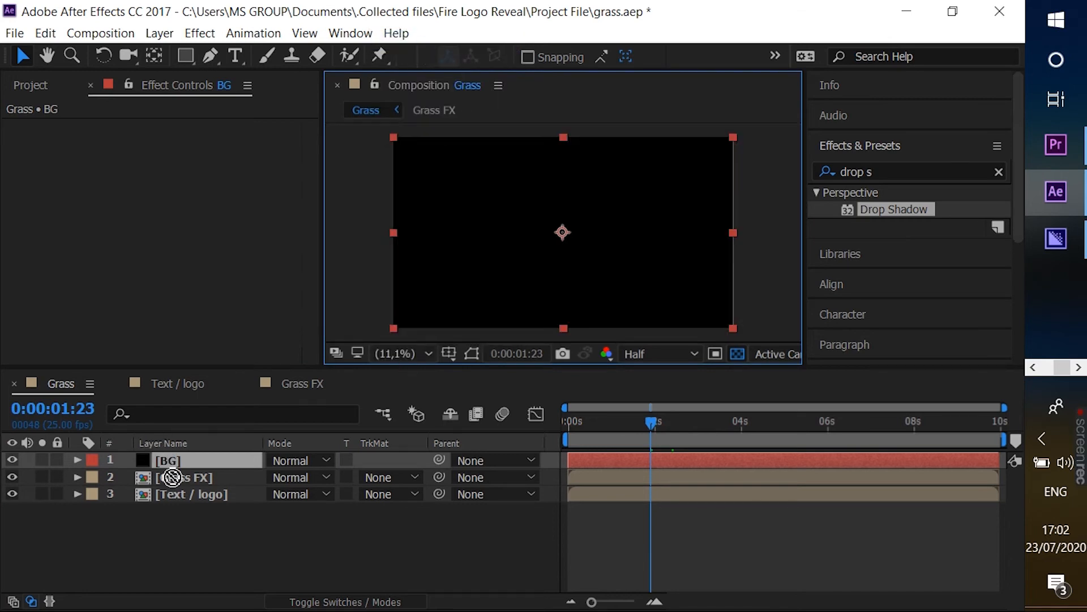
drag(169, 457, 170, 501)
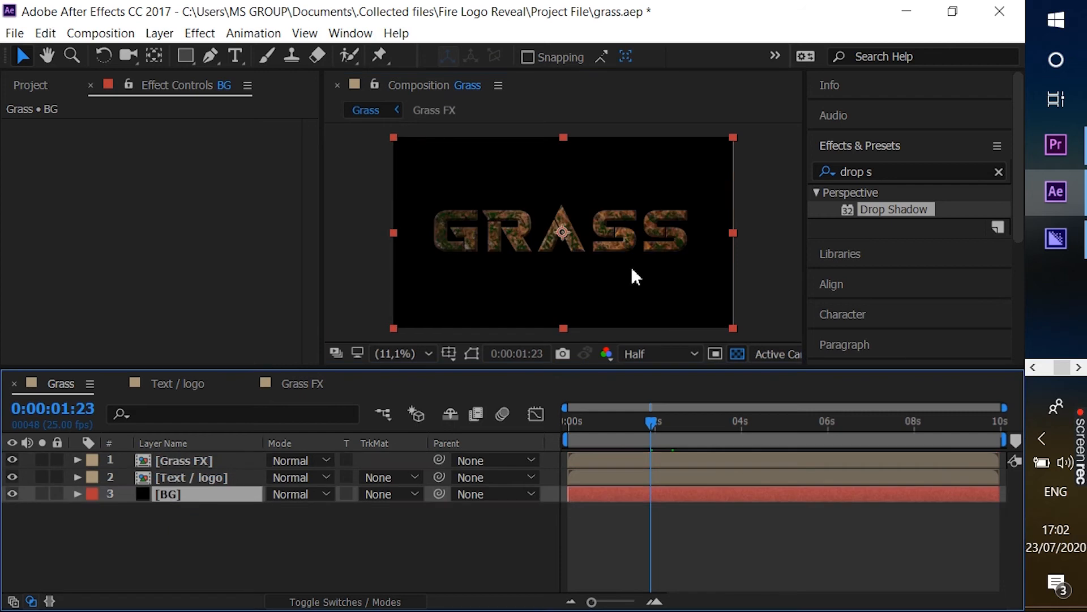
- Apply the Gradient Ramp effect to the BG layer
click(1001, 166)
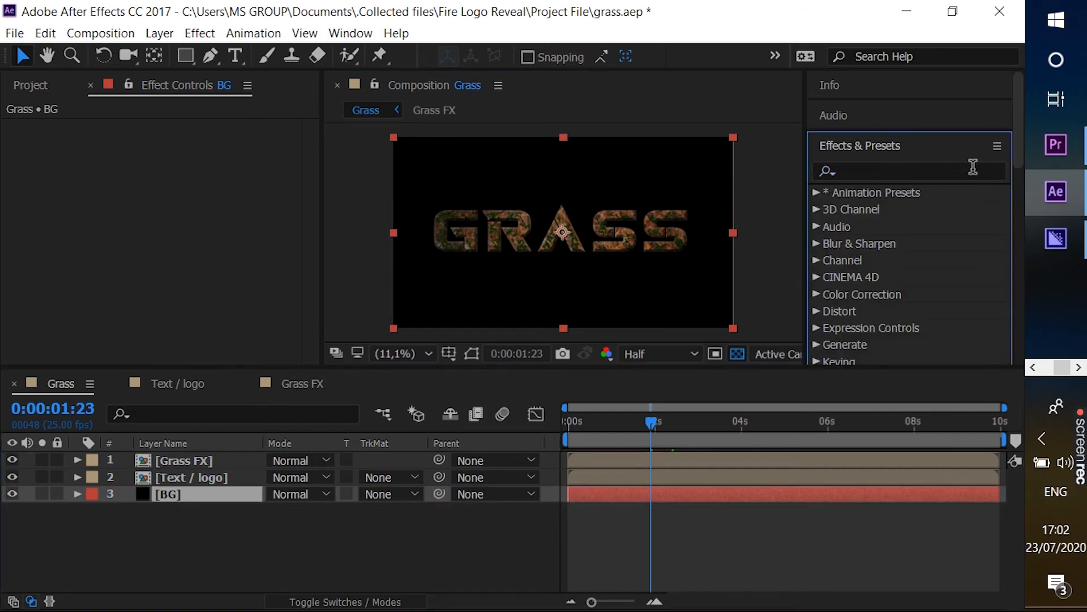
click(973, 166)
text(ramp)
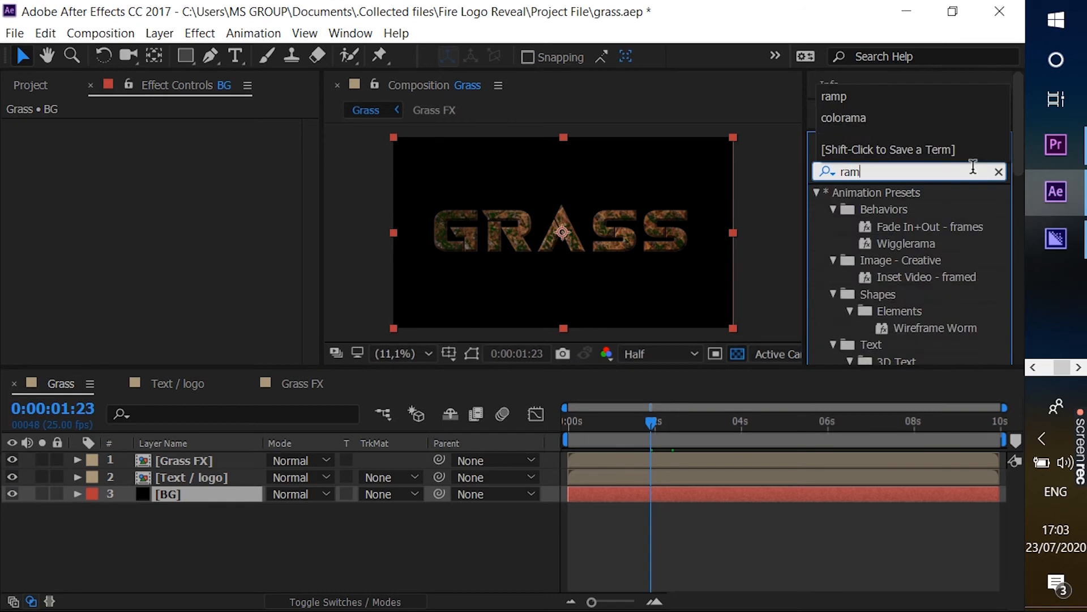
double_click(903, 206)
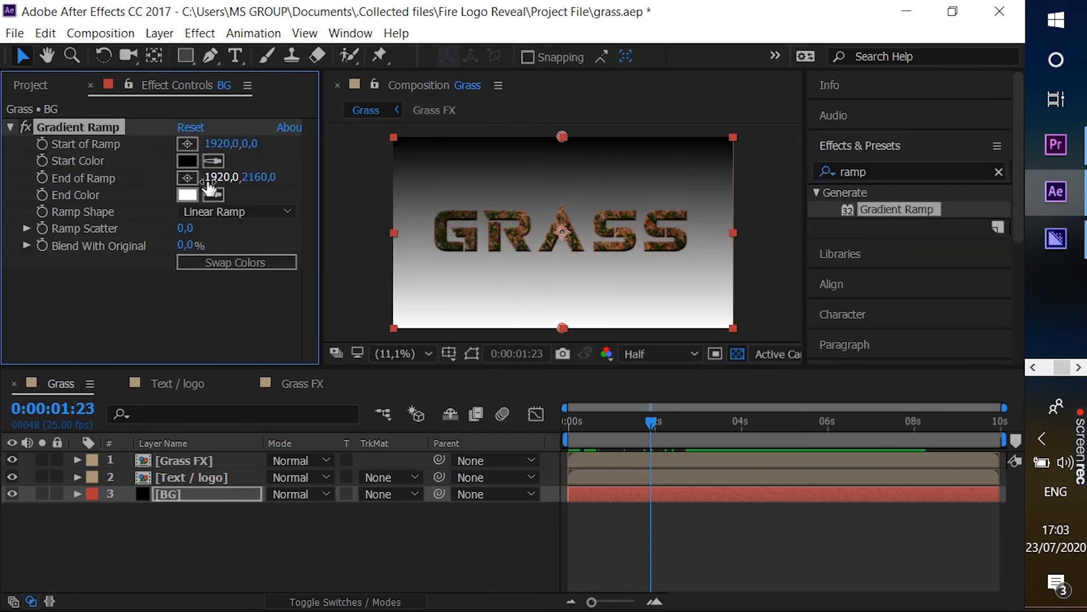
- Set the BG gradient's ramp shape to Radial Ramp and swap its start and end colors
click(234, 214)
click(239, 251)
click(239, 262)
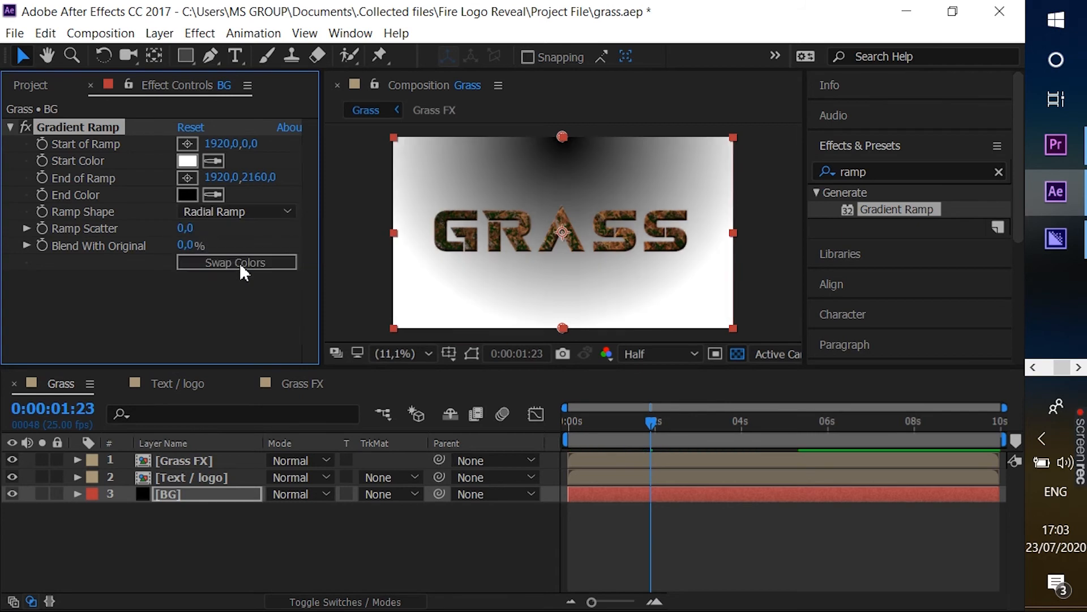
- Move the BG gradient's start point to about 1840, -2668 above the frame and its end point to about 1947, 2754 below it
drag(564, 135, 562, 84)
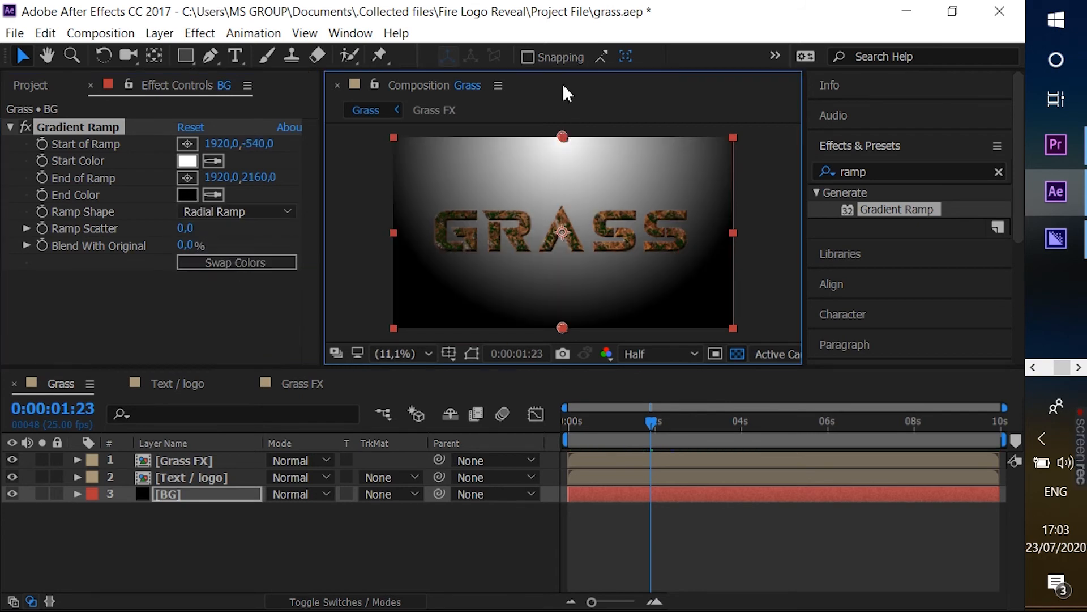
drag(559, 328, 562, 388)
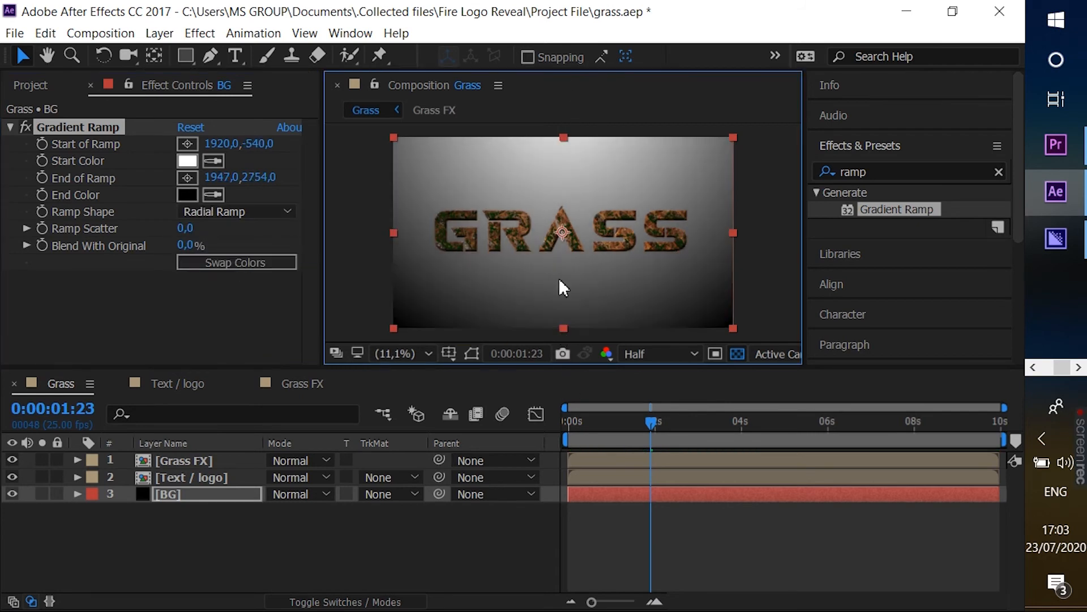
click(426, 349)
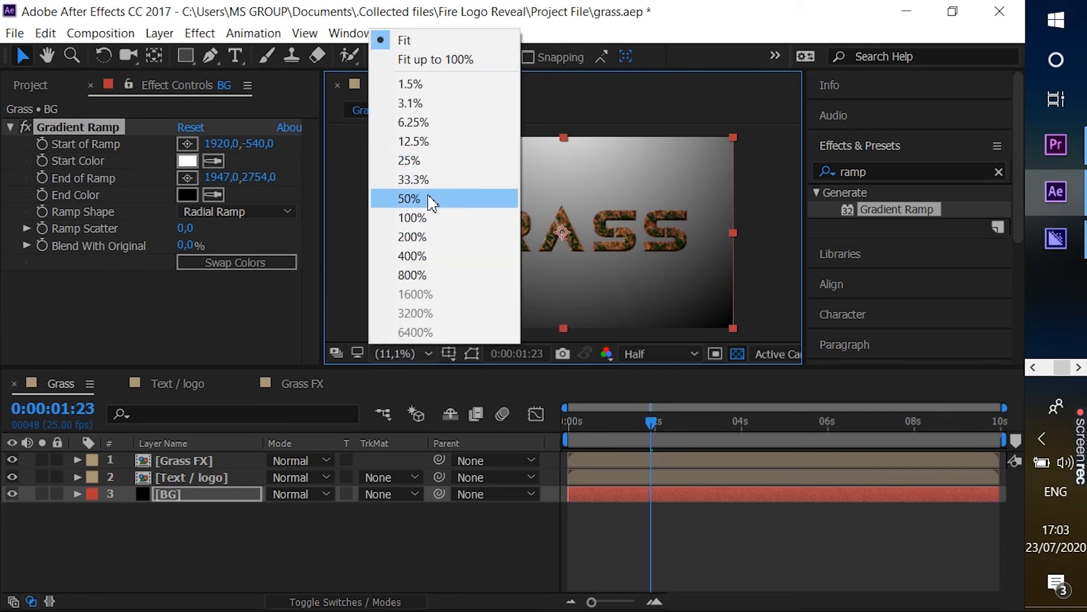
click(430, 153)
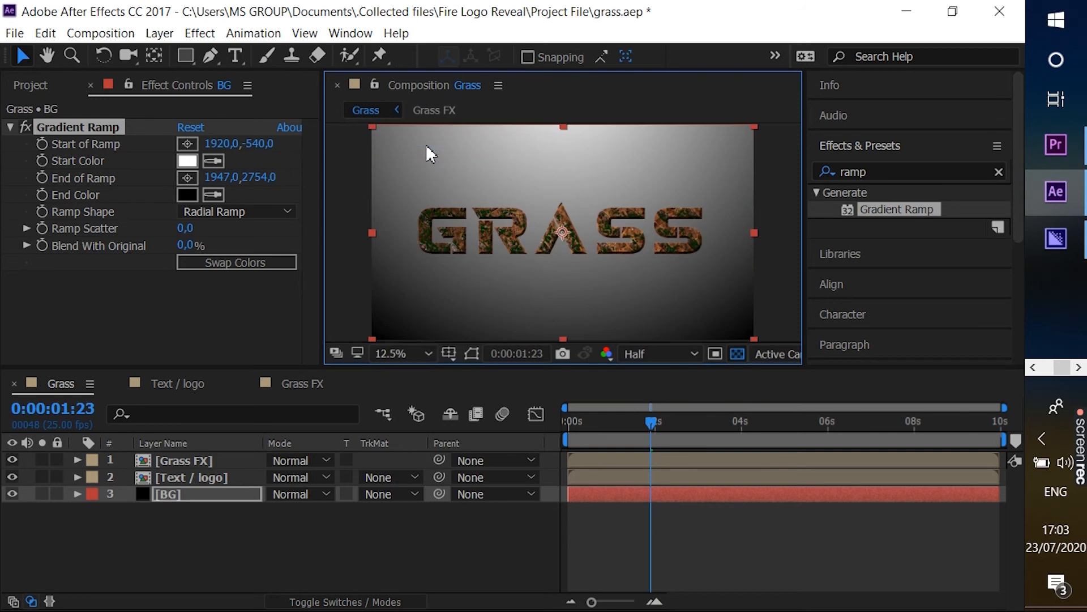
click(395, 352)
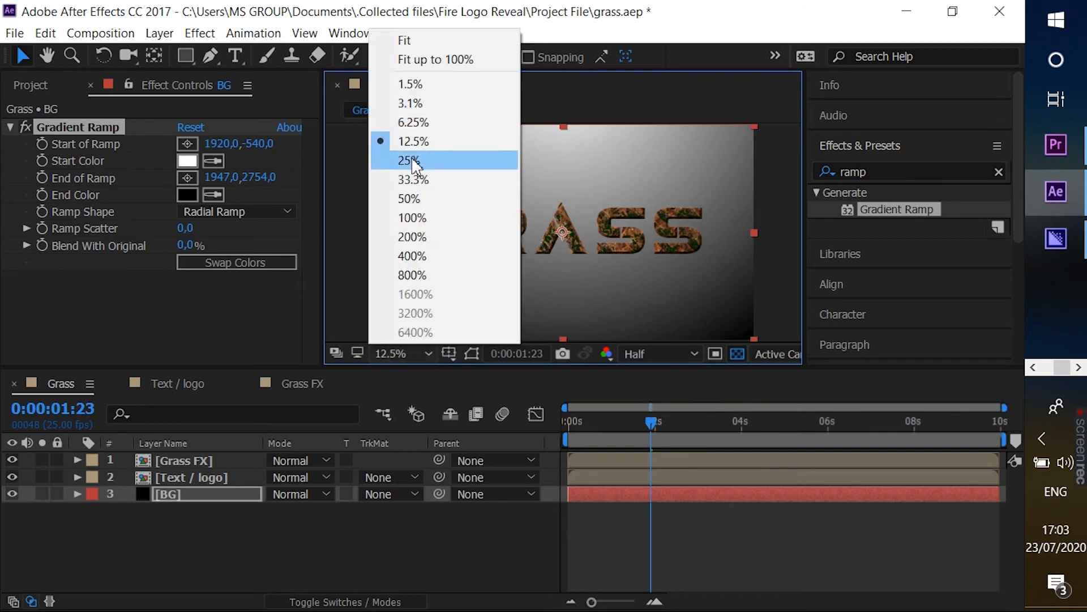
click(415, 121)
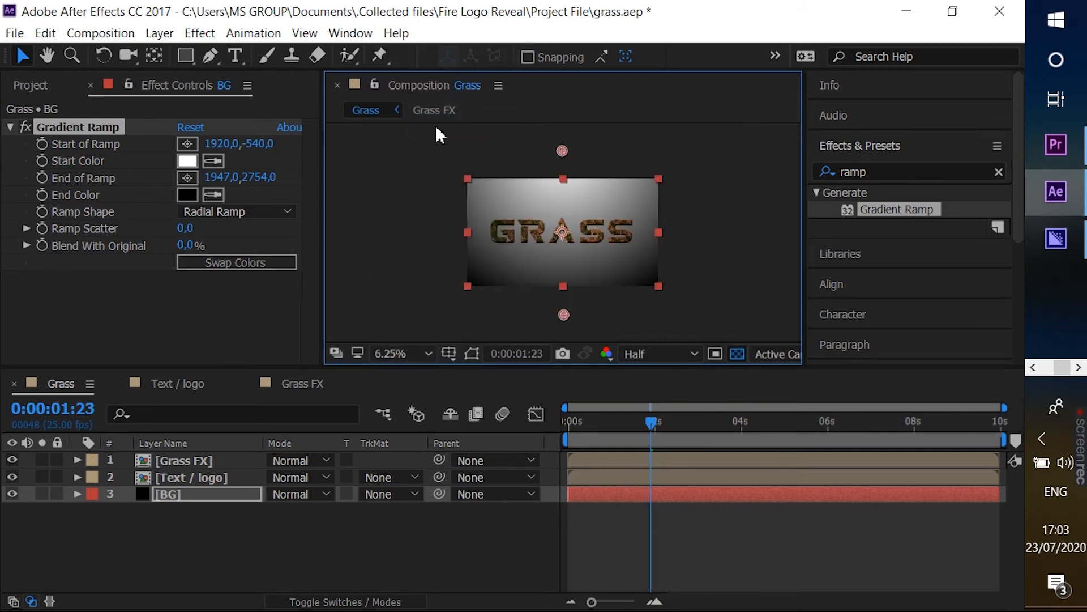
drag(562, 151, 558, 45)
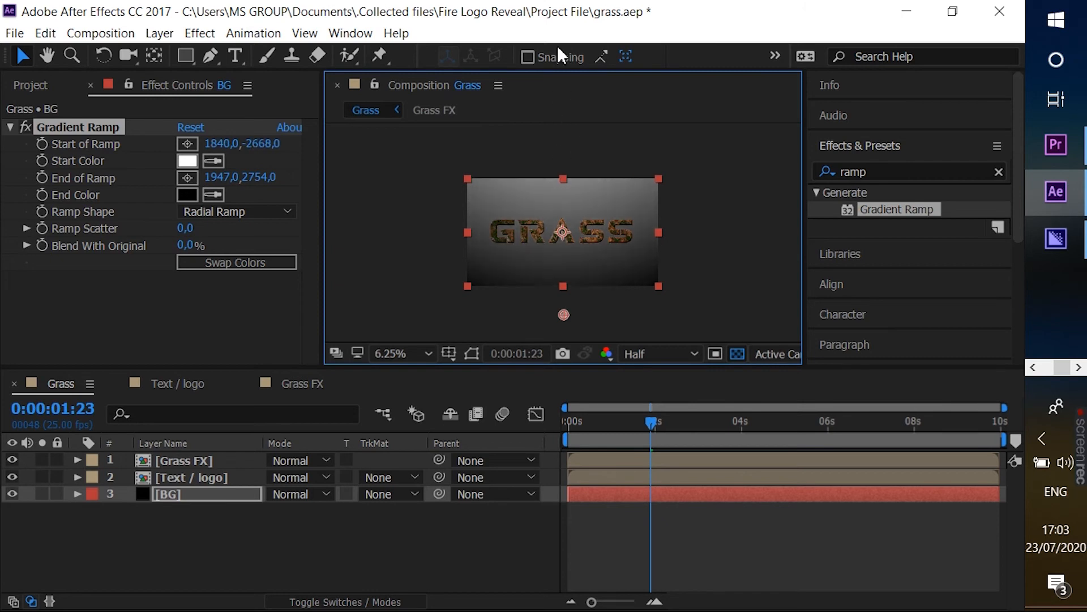
- Set the BG gradient's start color to a dark green, about #048901
click(189, 161)
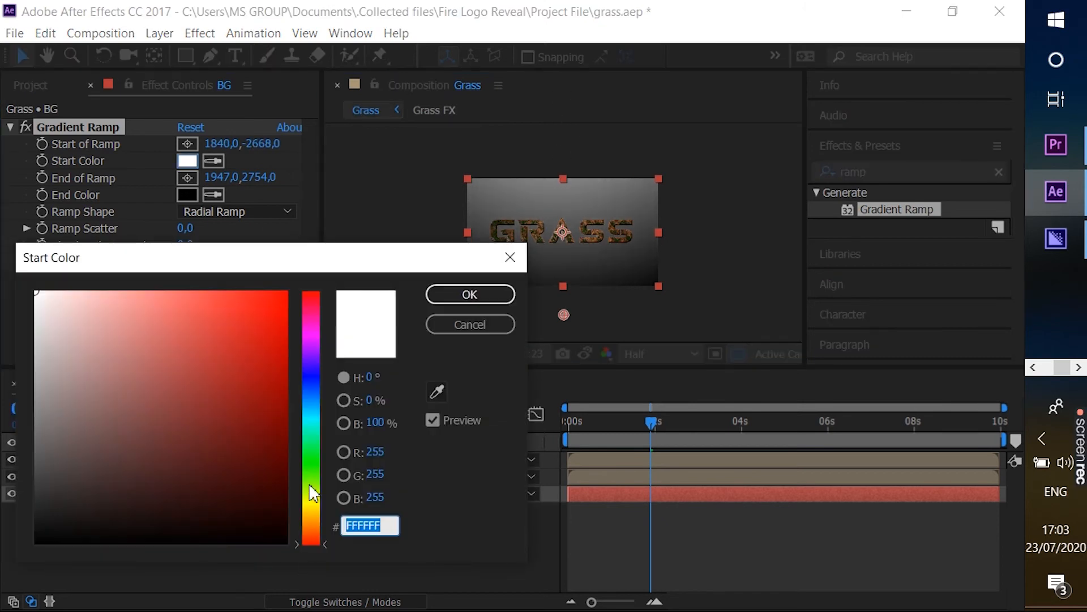
click(311, 459)
drag(264, 397, 285, 407)
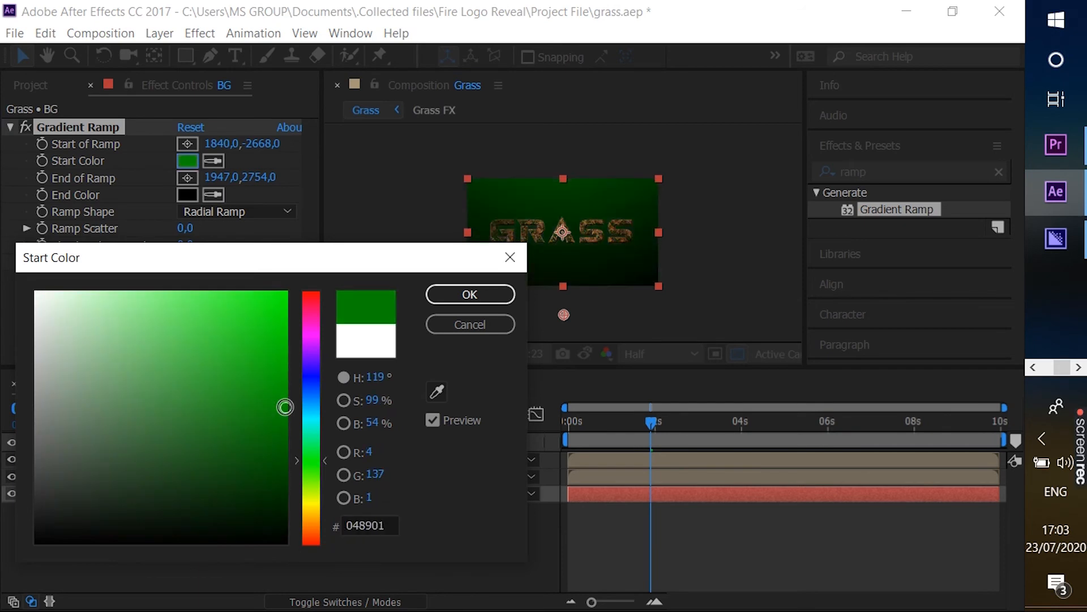
click(452, 297)
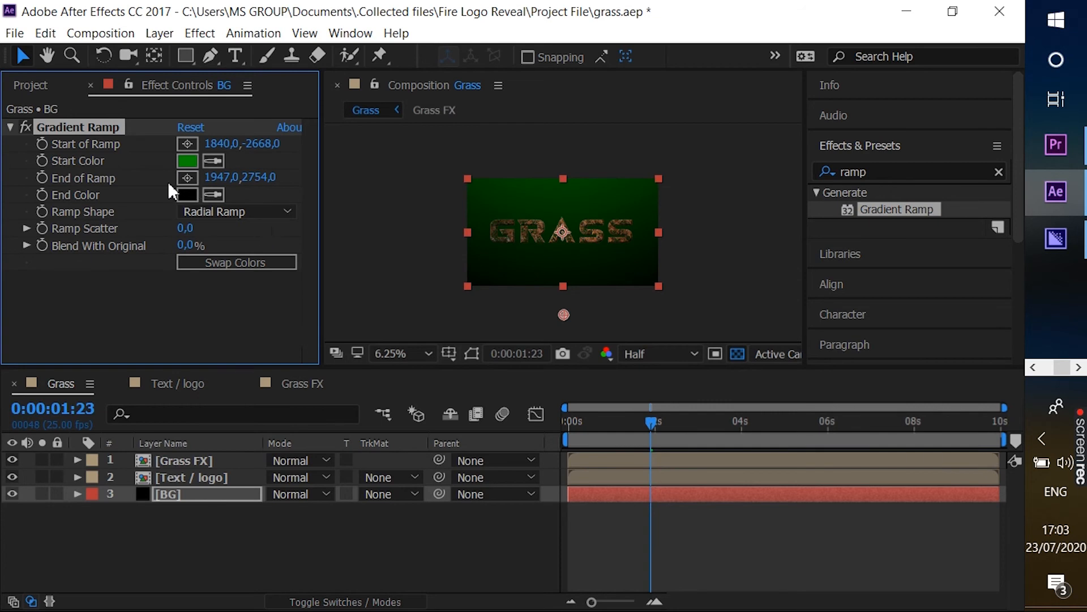
- Set the BG gradient's end color to a nearly black green, about #001301
click(188, 193)
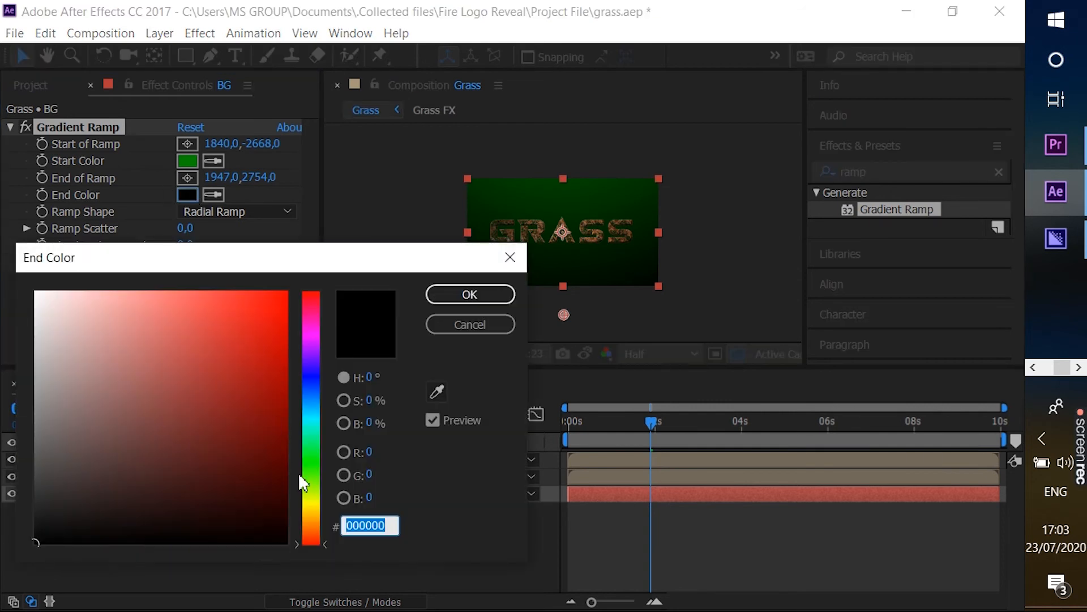
click(310, 455)
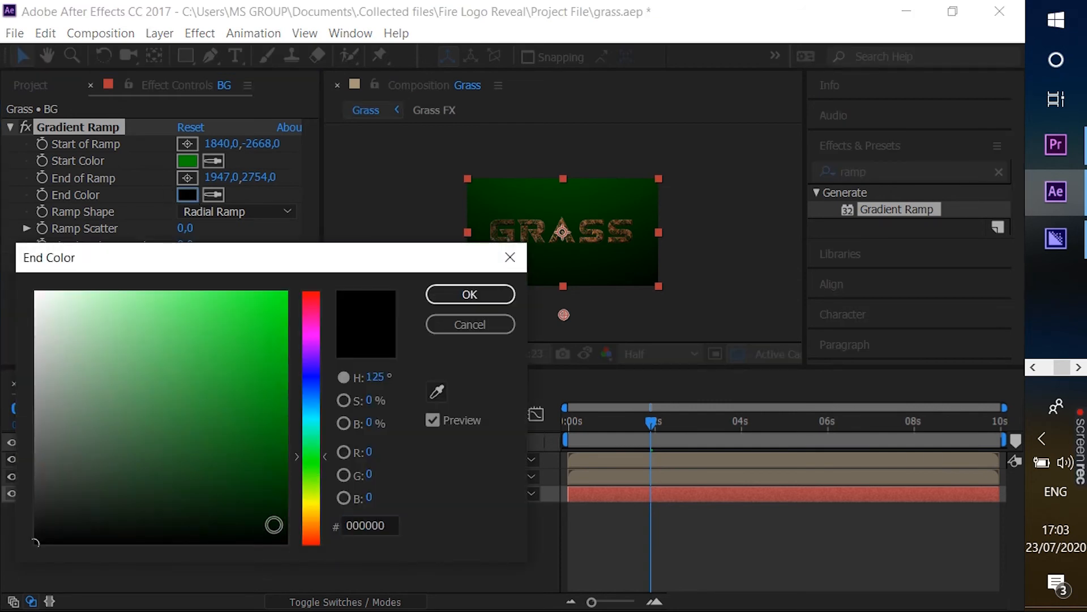
drag(277, 522, 294, 528)
click(446, 301)
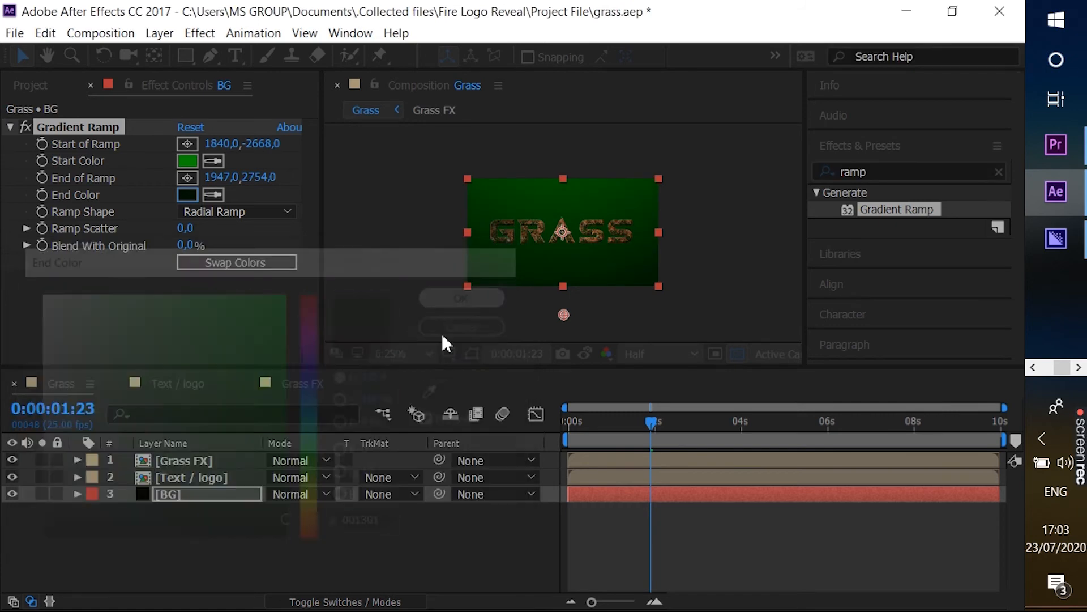
- Fit the composition in the viewer and apply a Drop Shadow effect to the Text / logo layer
click(426, 353)
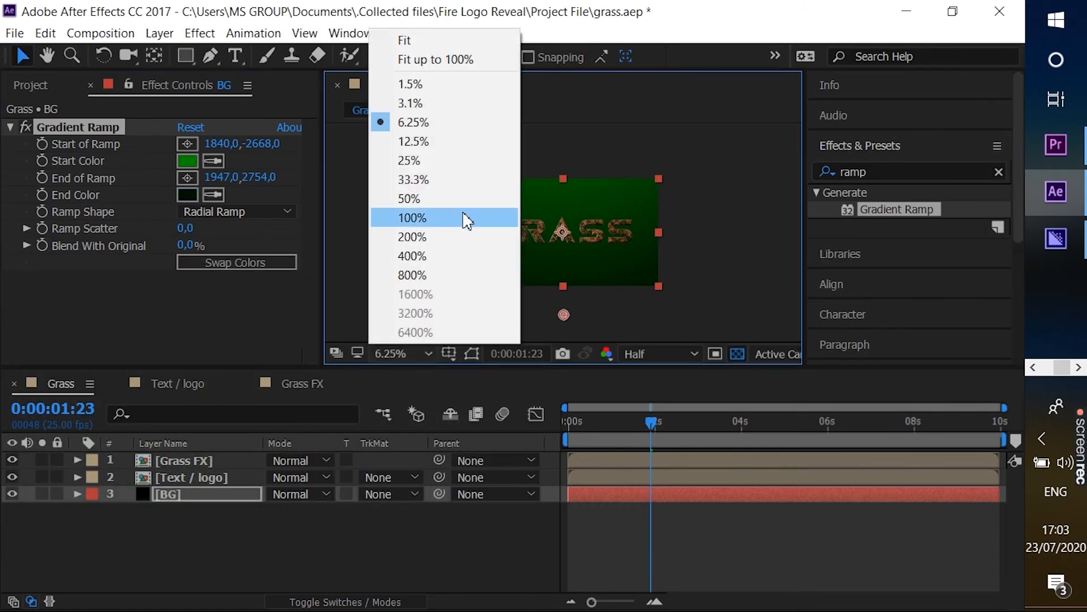
click(453, 41)
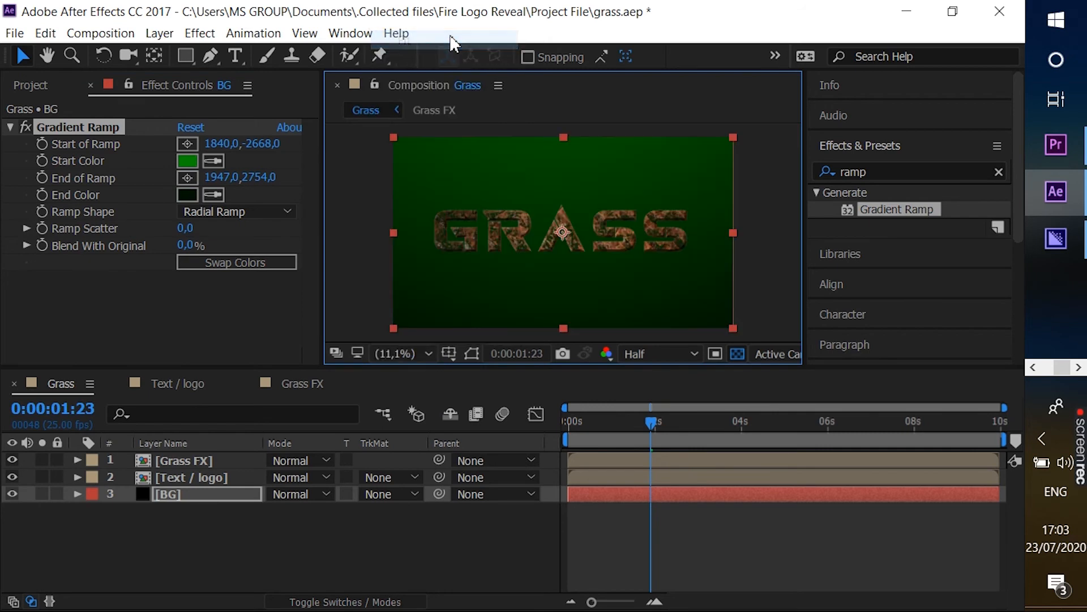
click(219, 462)
click(219, 481)
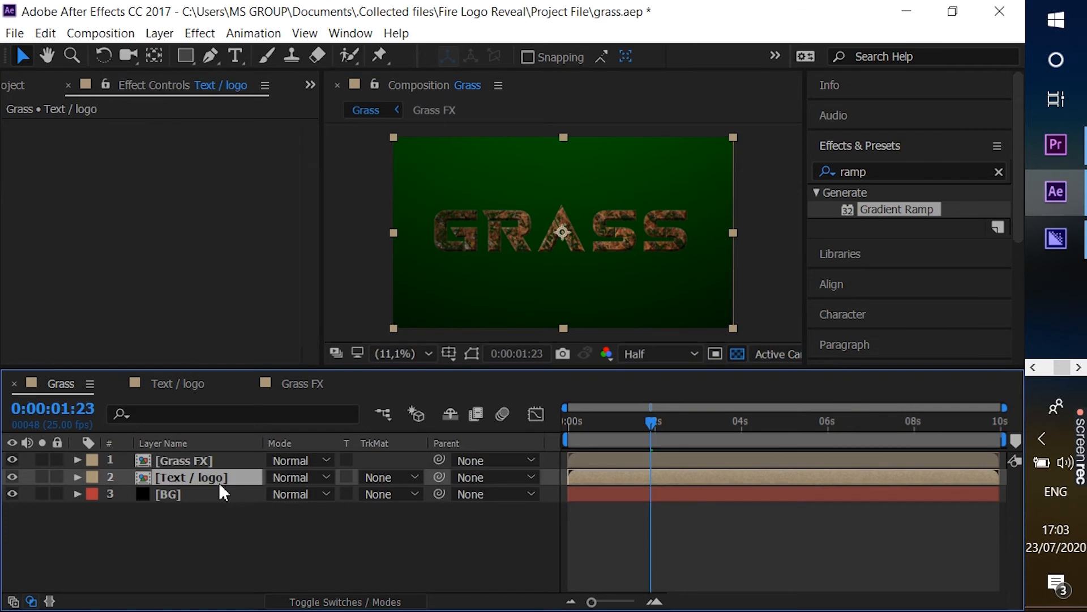
click(998, 173)
click(989, 169)
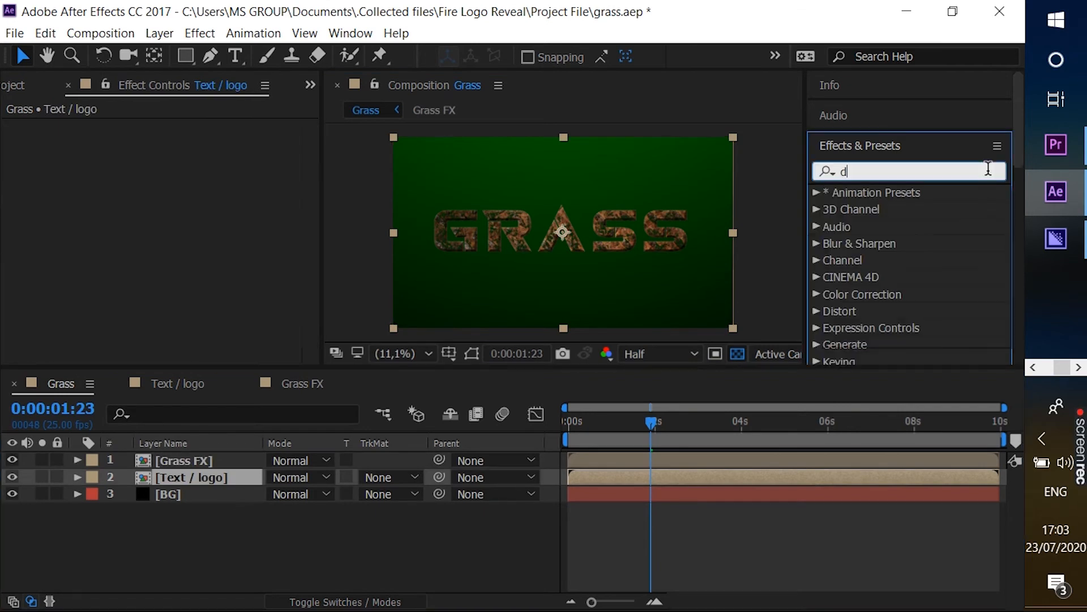
text(drop)
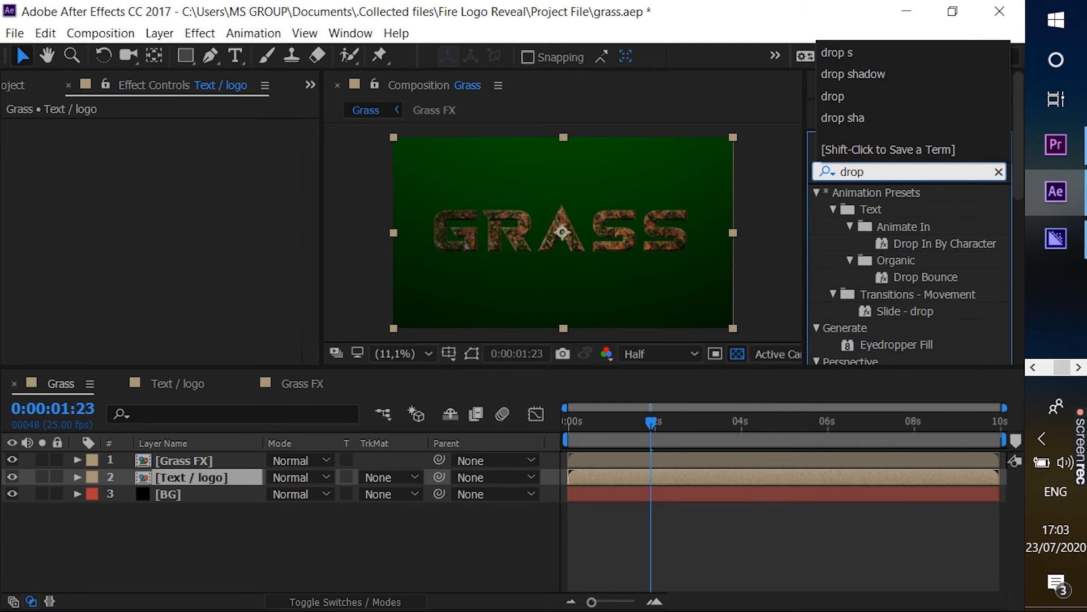
text( s)
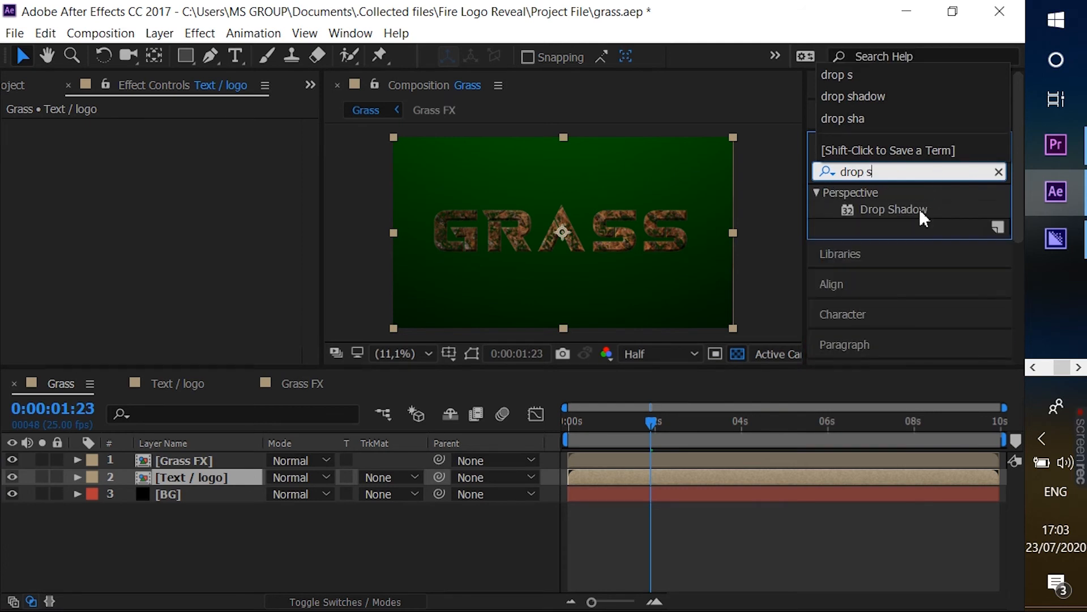
double_click(921, 212)
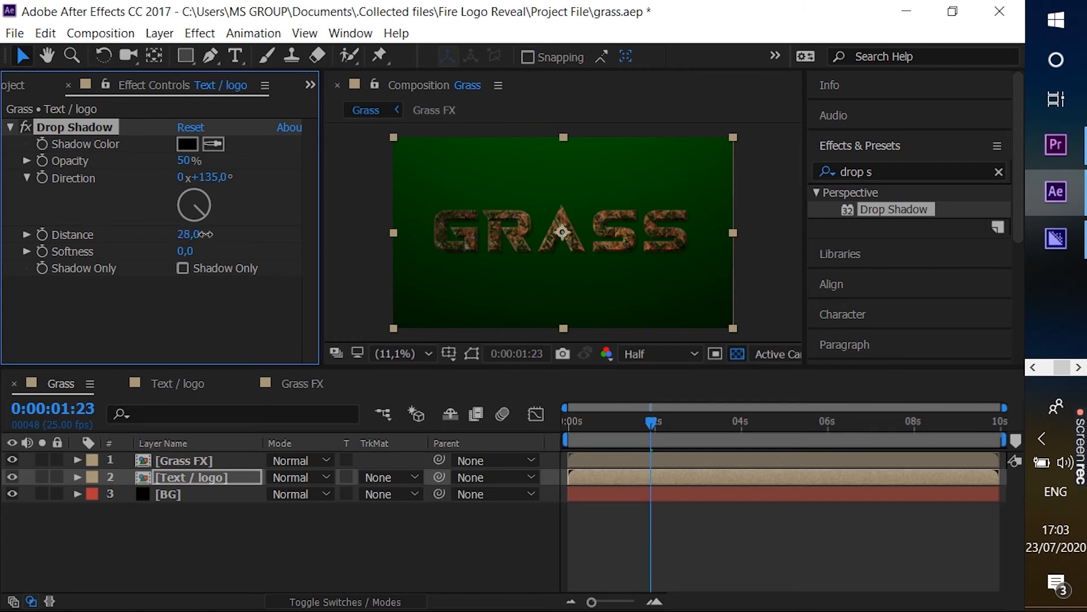
- Set the Text / logo drop shadow to 87% opacity, a distance of 38 and a softness of 113
drag(211, 234, 216, 234)
drag(193, 161, 249, 161)
drag(187, 251, 269, 237)
drag(189, 162, 225, 163)
drag(188, 251, 209, 250)
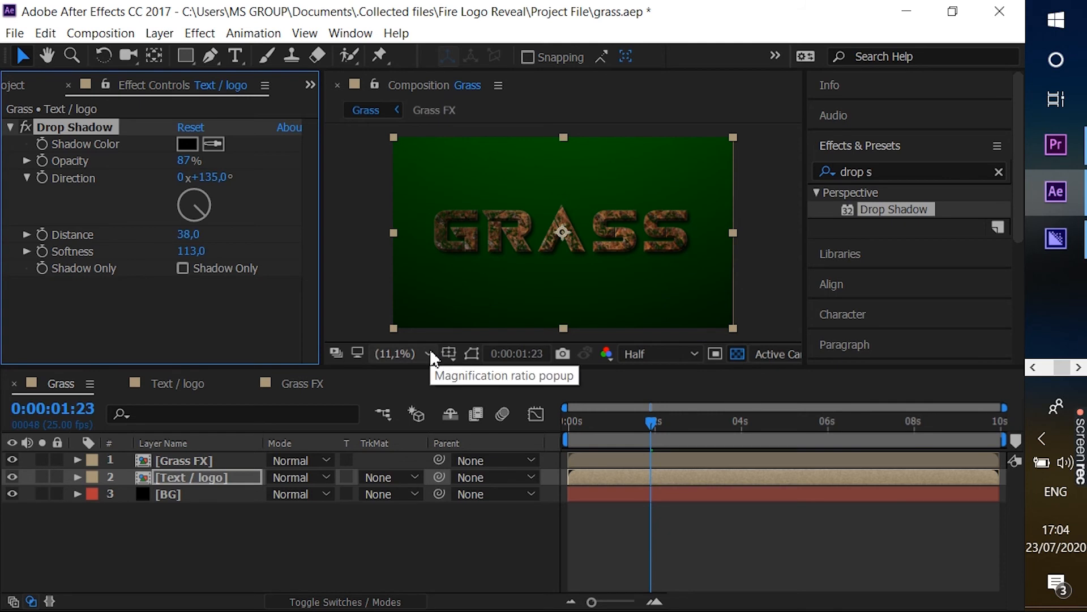
click(430, 354)
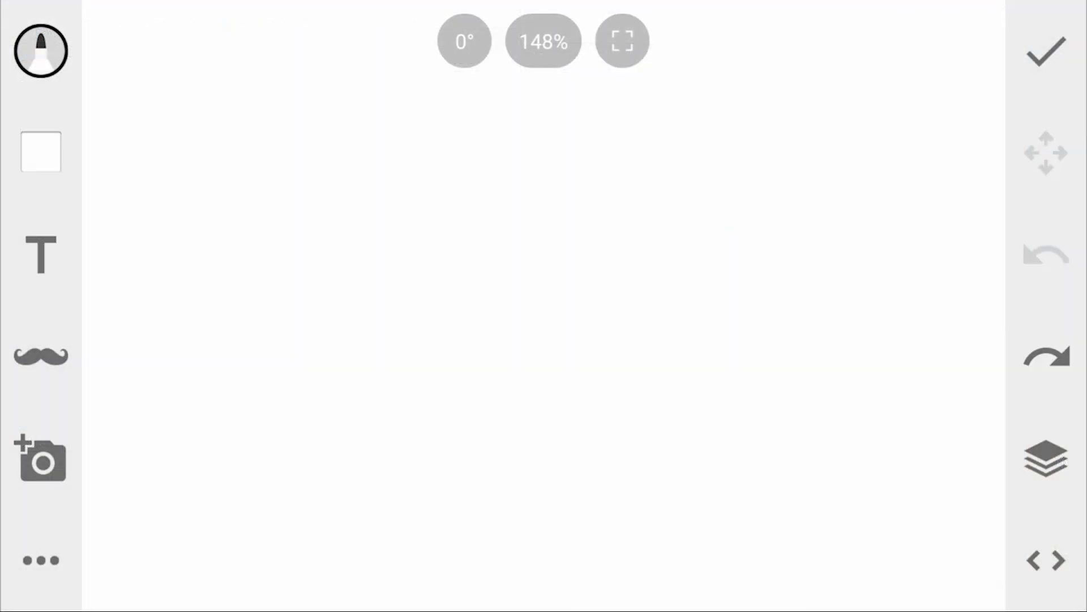
- In the mobile sketching app, rough out the character with freehand strokes on the blank canvas, undoing the strokes that miss
drag(382, 127, 468, 388)
mouse_move(652, 111)
mouse_down()
mouse_move(580, 367)
mouse_move(640, 164)
mouse_move(561, 380)
mouse_up()
click(1046, 253)
click(1046, 254)
mouse_move(411, 302)
mouse_down()
mouse_move(424, 436)
mouse_move(417, 431)
mouse_up()
click(1046, 254)
drag(699, 265, 719, 409)
scroll(350, 160, down, 5)
scroll(544, 305, up, 5)
mouse_move(269, 189)
mouse_down()
mouse_move(503, 204)
mouse_move(571, 224)
mouse_up()
click(1046, 253)
- Turn on mirror symmetry and draw the character's black outlines for the face, nose, mouth, neck and shoulders
click(41, 560)
click(636, 121)
scroll(544, 306, down, 4)
mouse_move(571, 425)
mouse_down()
mouse_move(471, 427)
mouse_move(499, 430)
mouse_up()
drag(338, 127, 464, 144)
click(1046, 254)
scroll(544, 306, up, 2)
scroll(544, 305, up, 2)
drag(265, 176, 503, 189)
drag(264, 257, 463, 225)
scroll(383, 226, up, 4)
drag(220, 325, 446, 362)
drag(279, 211, 345, 338)
scroll(544, 306, down, 2)
drag(674, 261, 533, 234)
click(1046, 253)
scroll(543, 306, down, 2)
drag(306, 261, 407, 273)
scroll(544, 305, down, 4)
drag(486, 174, 146, 385)
click(1046, 254)
scroll(544, 306, down, 2)
drag(516, 199, 287, 330)
scroll(544, 306, up, 2)
mouse_move(297, 155)
mouse_down()
mouse_move(316, 300)
mouse_move(355, 394)
mouse_up()
drag(252, 129, 195, 395)
scroll(544, 306, up, 4)
drag(381, 97, 469, 301)
scroll(544, 305, down, 5)
scroll(544, 306, up, 2)
drag(529, 328, 257, 301)
scroll(544, 306, down, 4)
mouse_move(231, 330)
mouse_down()
mouse_move(408, 331)
mouse_move(655, 309)
mouse_up()
click(1046, 254)
scroll(544, 306, up, 2)
drag(399, 272, 412, 278)
scroll(544, 305, down, 5)
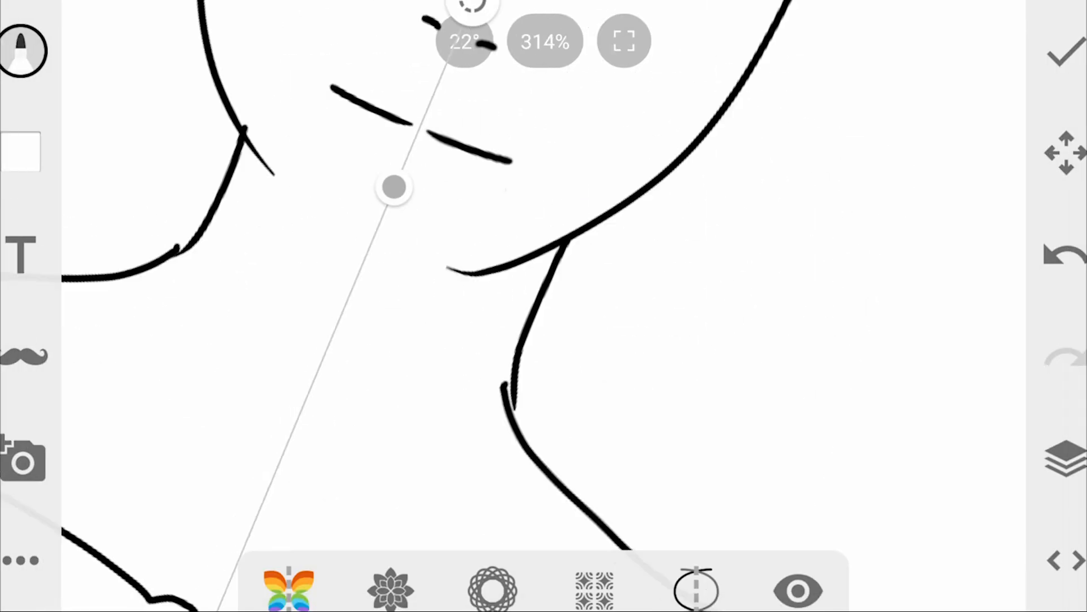
- Draw the character's mirrored eyes with curved brows, eyelids, open irises and solid round pupils
scroll(543, 306, up, 6)
click(1046, 254)
drag(180, 243, 187, 130)
scroll(544, 306, up, 1)
drag(433, 140, 386, 374)
scroll(544, 306, down, 4)
scroll(544, 305, up, 1)
mouse_move(255, 309)
mouse_down()
mouse_move(262, 354)
mouse_move(434, 45)
mouse_up()
scroll(544, 306, down, 5)
scroll(544, 306, up, 10)
drag(334, 292, 346, 325)
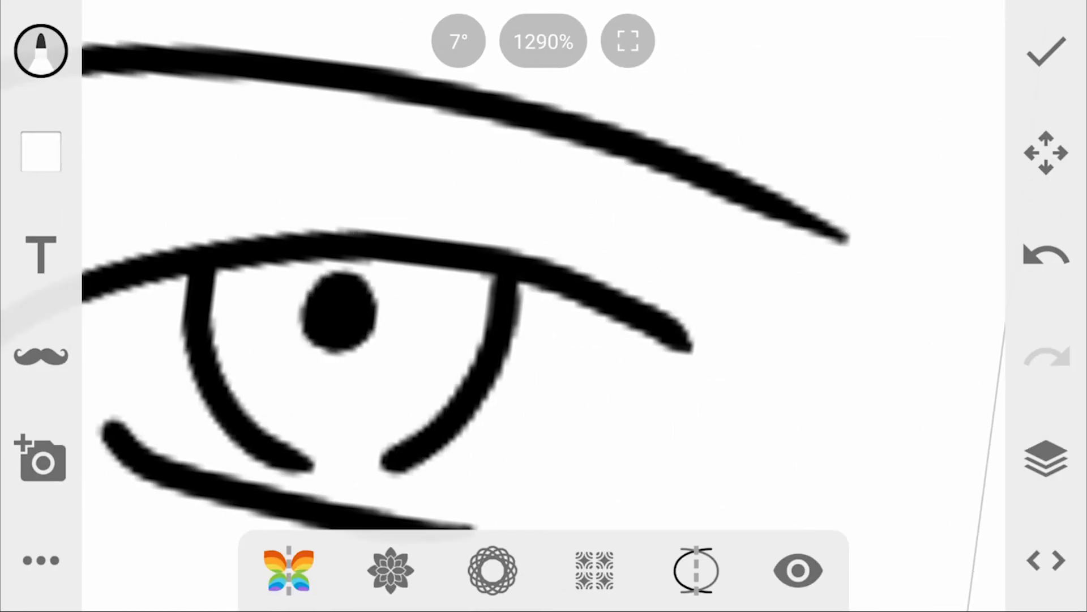
- Color the character drawing with brown skin, pale blond hair and bright blue eyes
scroll(544, 306, down, 10)
scroll(544, 306, up, 1)
click(1046, 459)
click(870, 570)
scroll(543, 305, up, 3)
click(40, 51)
click(705, 249)
click(832, 380)
click(408, 362)
click(40, 51)
click(136, 158)
click(369, 264)
scroll(544, 306, up, 10)
mouse_move(374, 281)
mouse_down()
mouse_move(356, 501)
mouse_move(226, 244)
mouse_up()
scroll(544, 305, up, 1)
drag(170, 374, 334, 227)
drag(199, 440, 351, 226)
scroll(543, 306, down, 10)
scroll(619, 261, up, 7)
scroll(544, 306, down, 5)
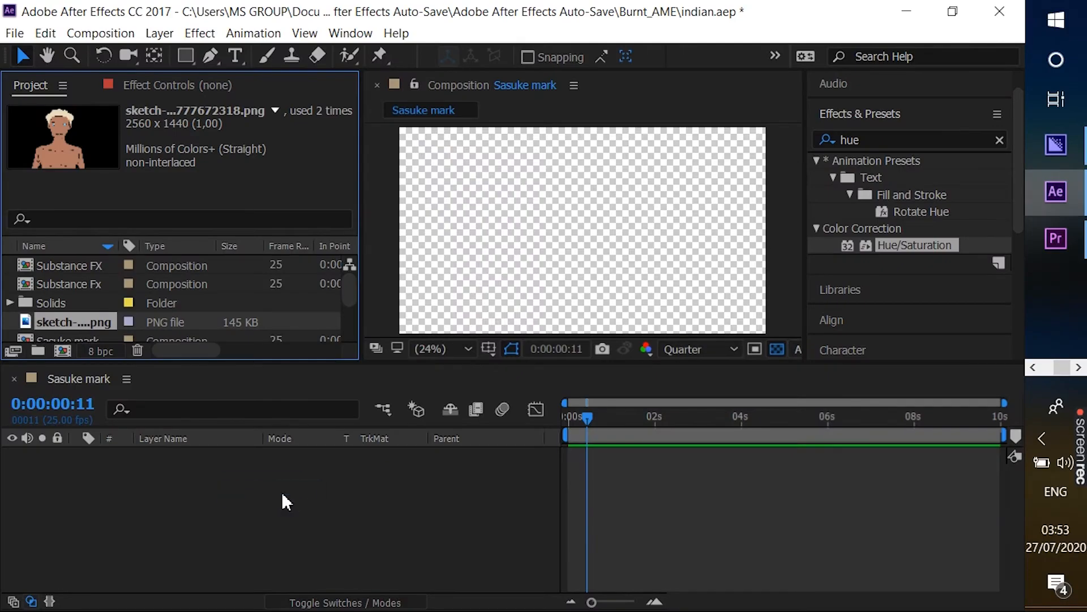
- Switch to After Effects, add the sketch PNG to the Sasuke mark composition, scale it to 76% and shift it slightly right
key(ctrl+slash)
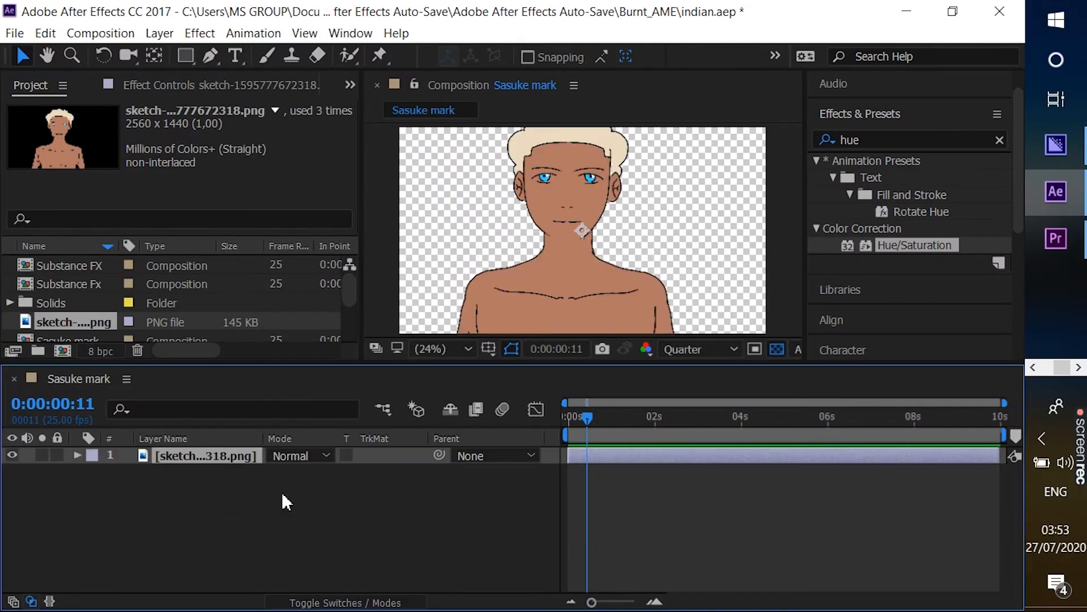
key(s)
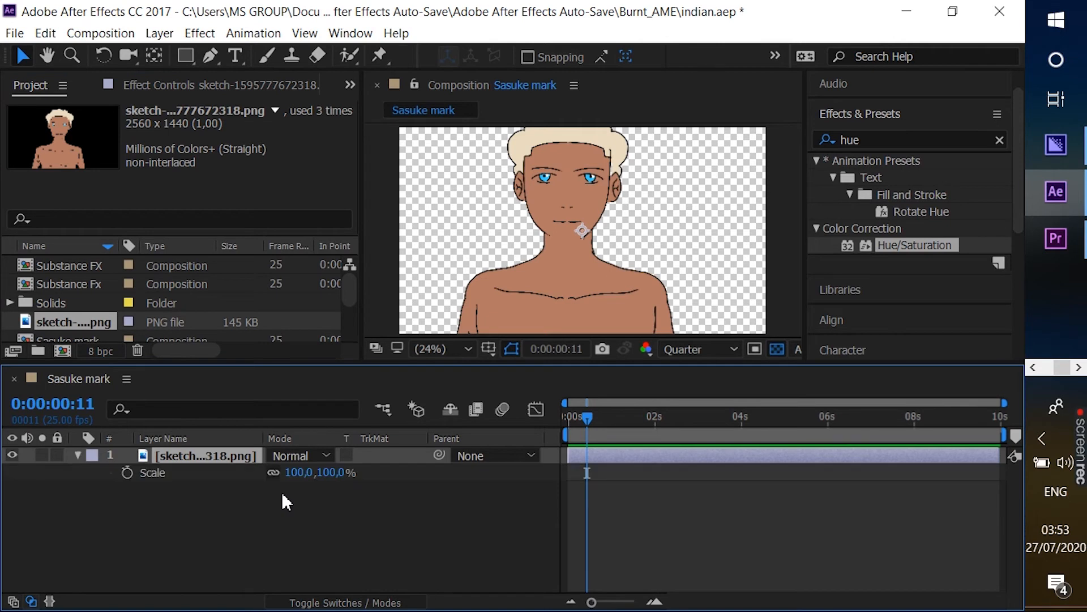
drag(303, 482, 275, 475)
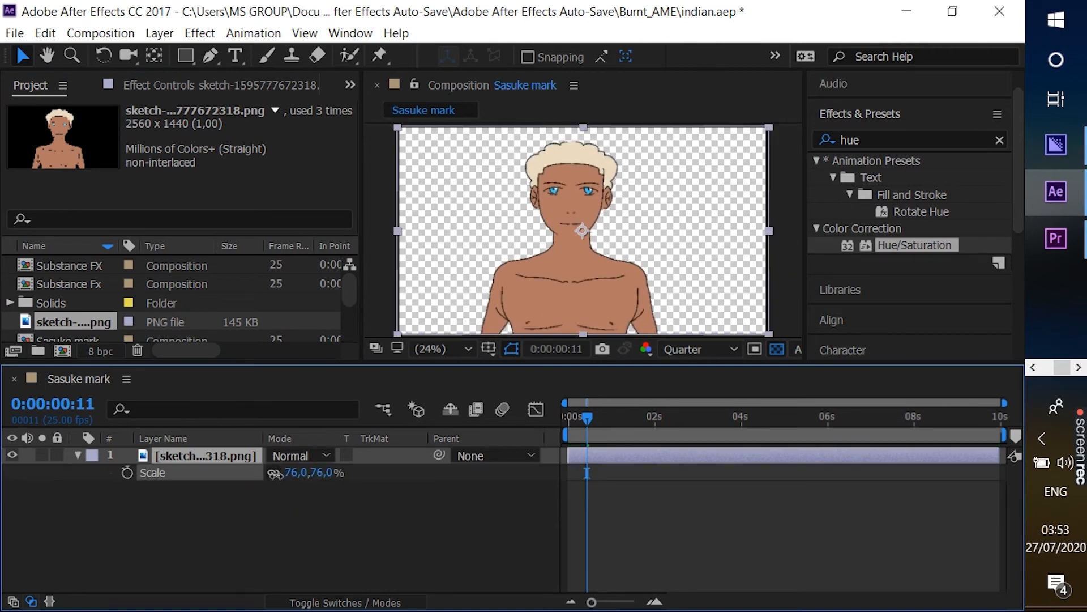
drag(596, 289, 603, 289)
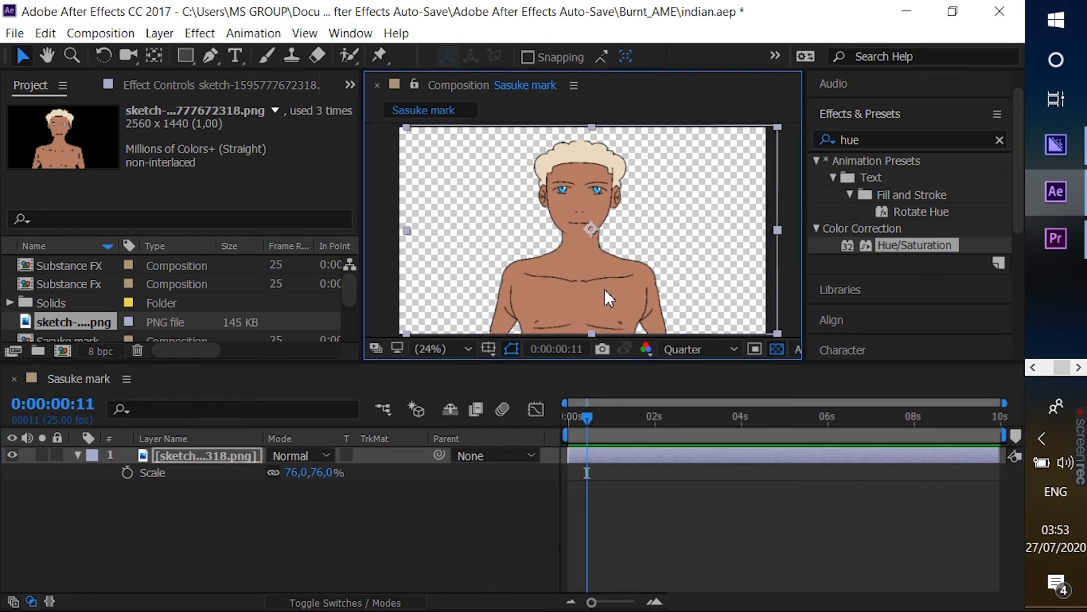
- Pre-compose the sketch PNG layer as Character comp 1, moving all attributes into the new composition
click(46, 124)
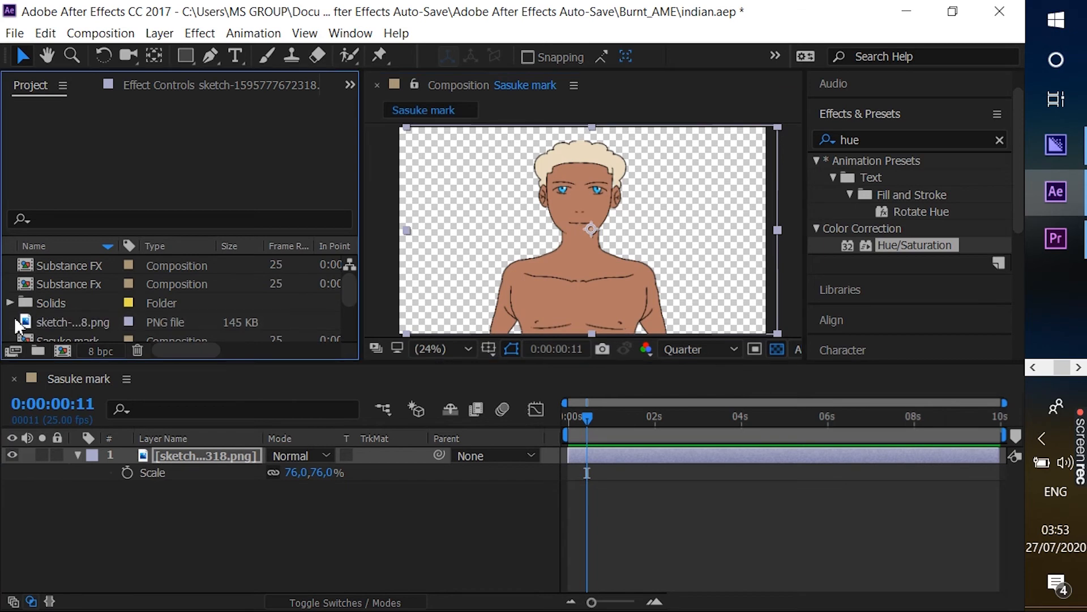
click(205, 86)
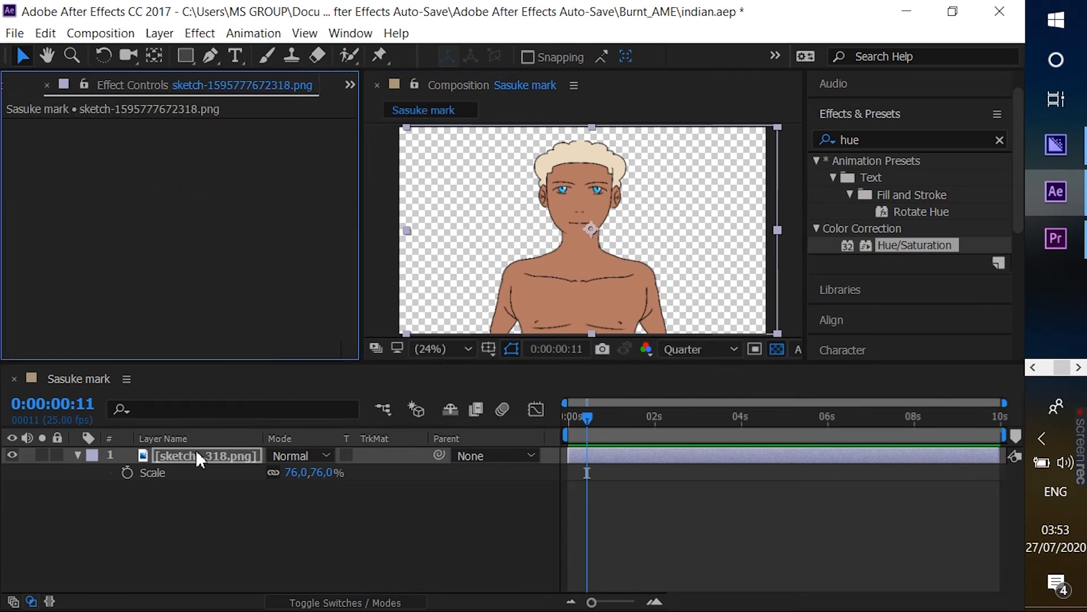
click(77, 455)
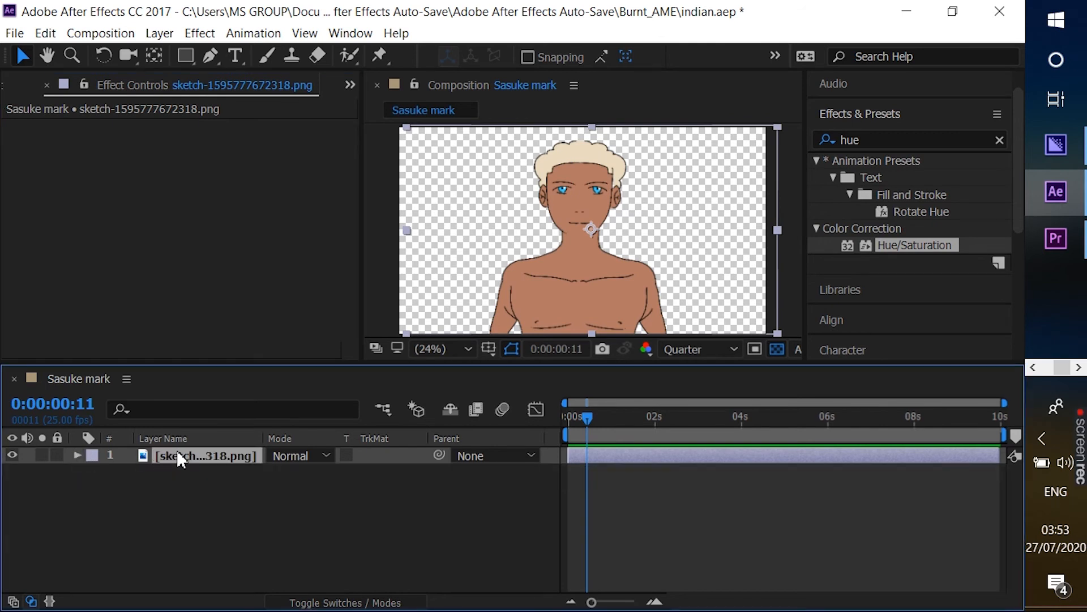
key(ctrl+shift+c)
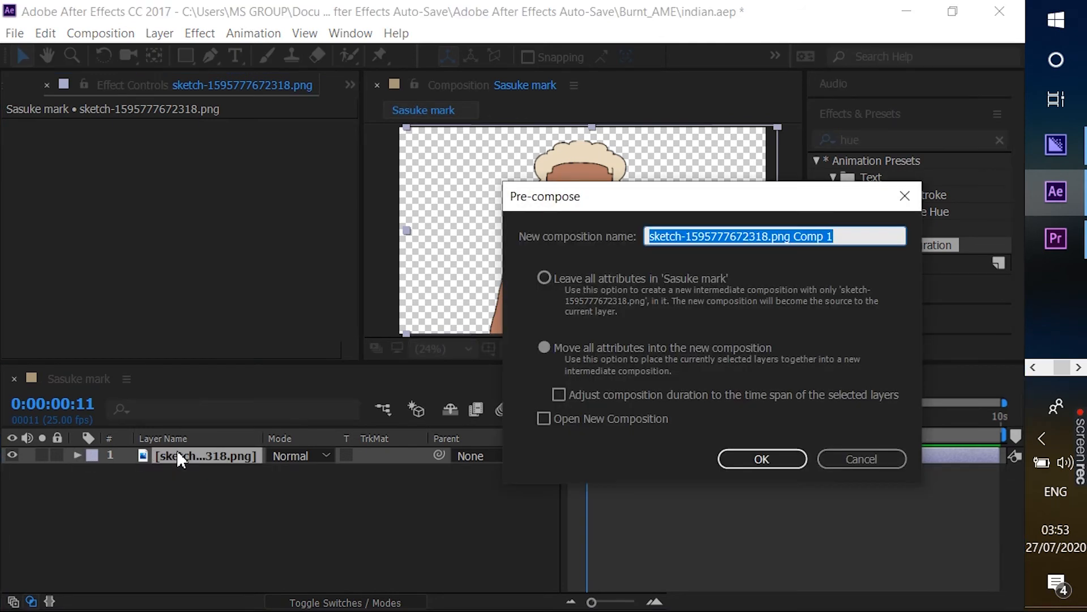
text(Char)
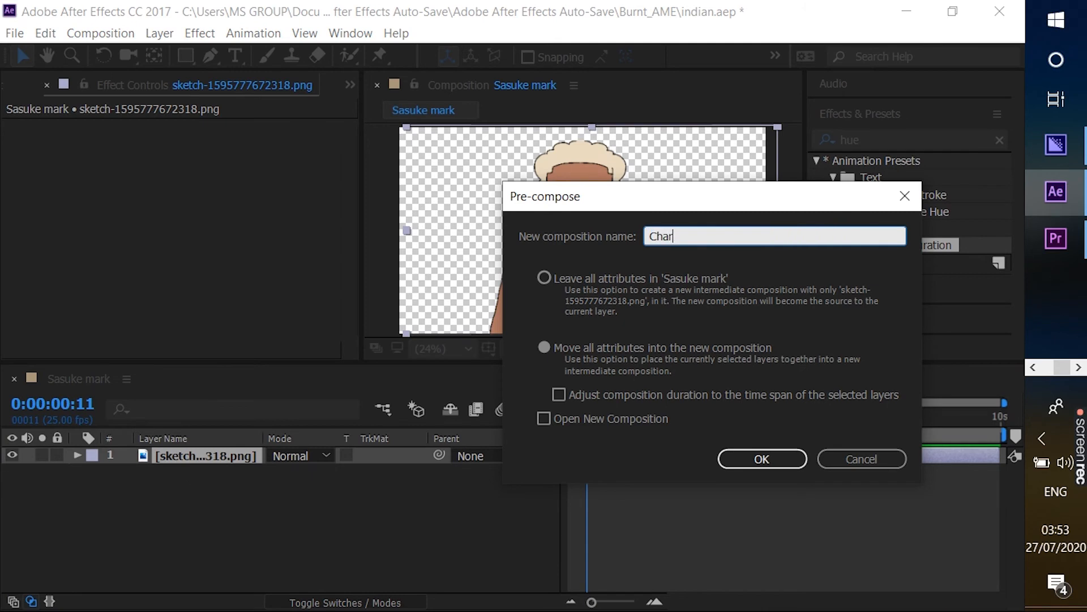
text(acter )
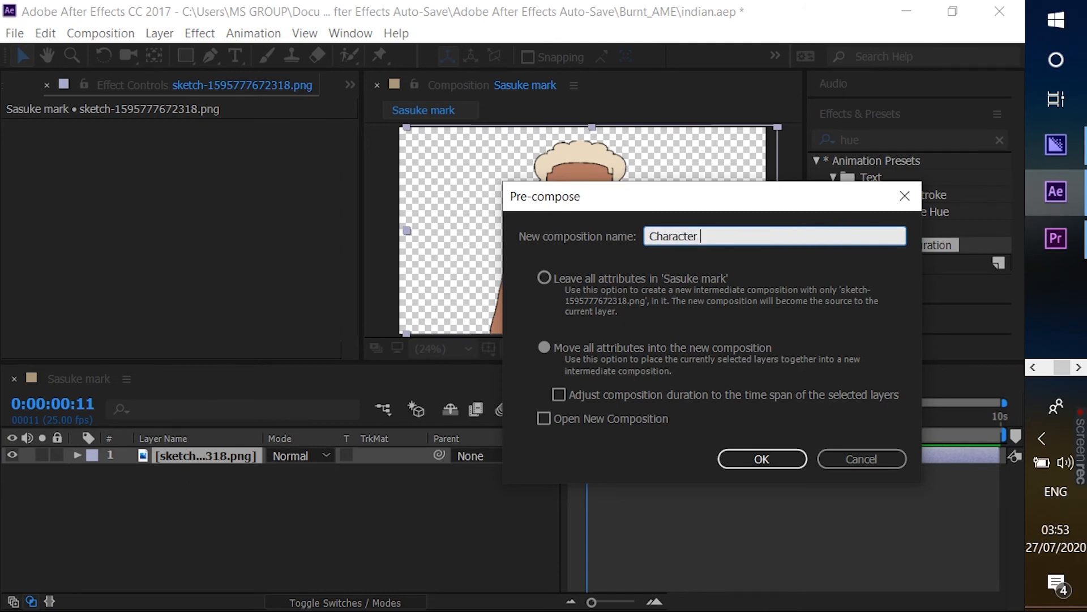
text(comp 1)
key(Return)
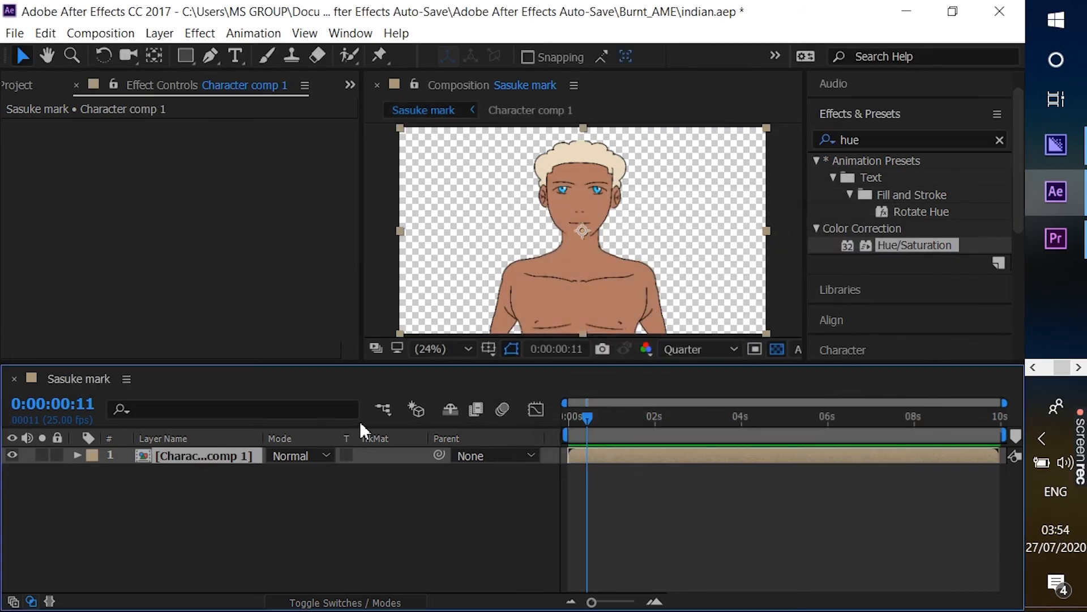
- Create a black 1920 x 1080 px solid named Substance above the character layer
click(159, 36)
mouse_move(335, 50)
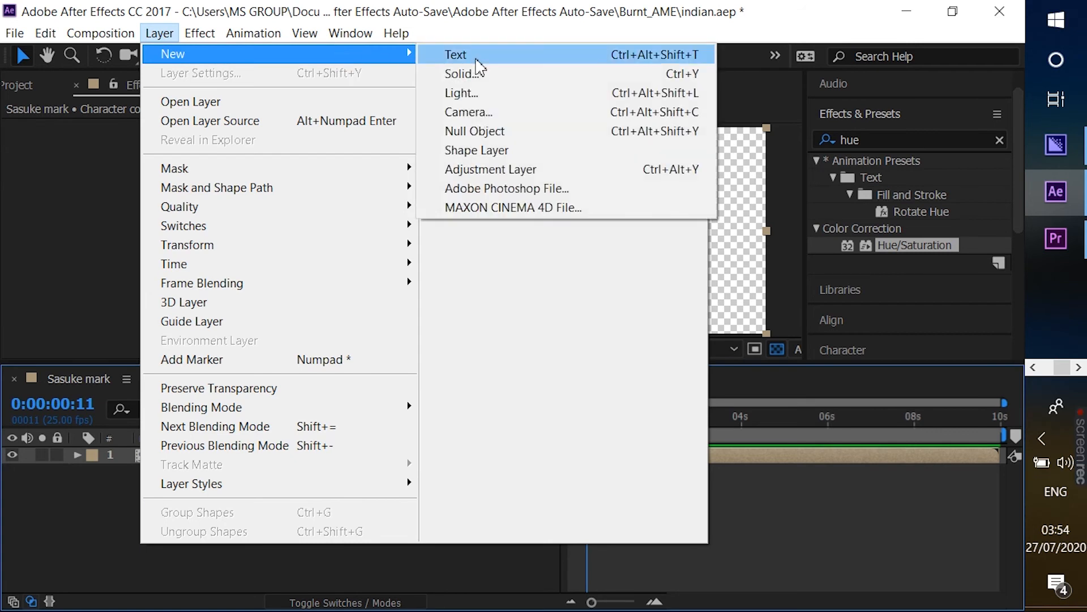
click(480, 74)
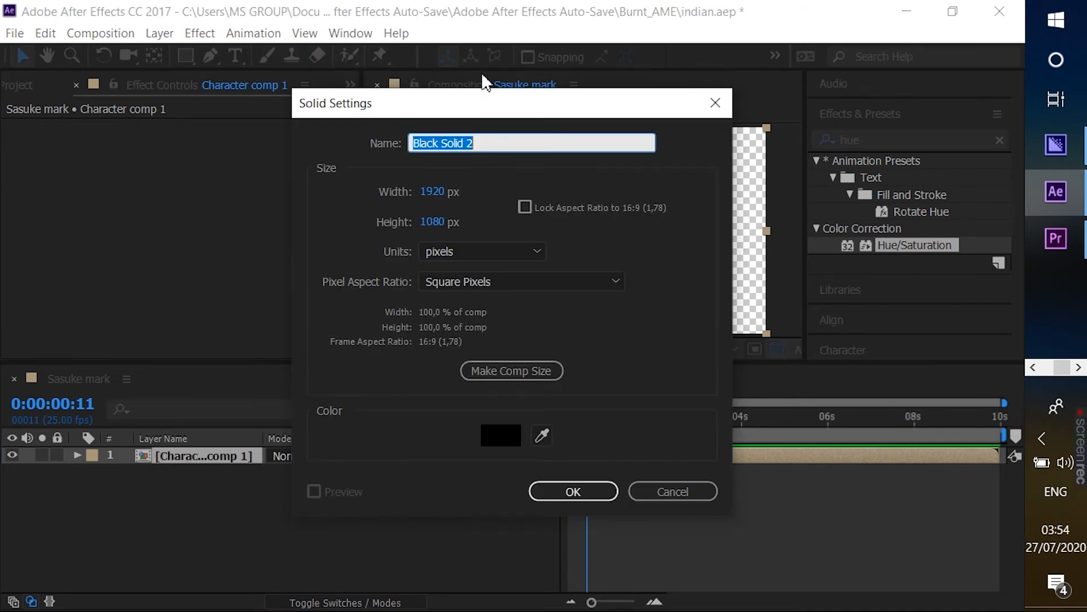
text(Substance)
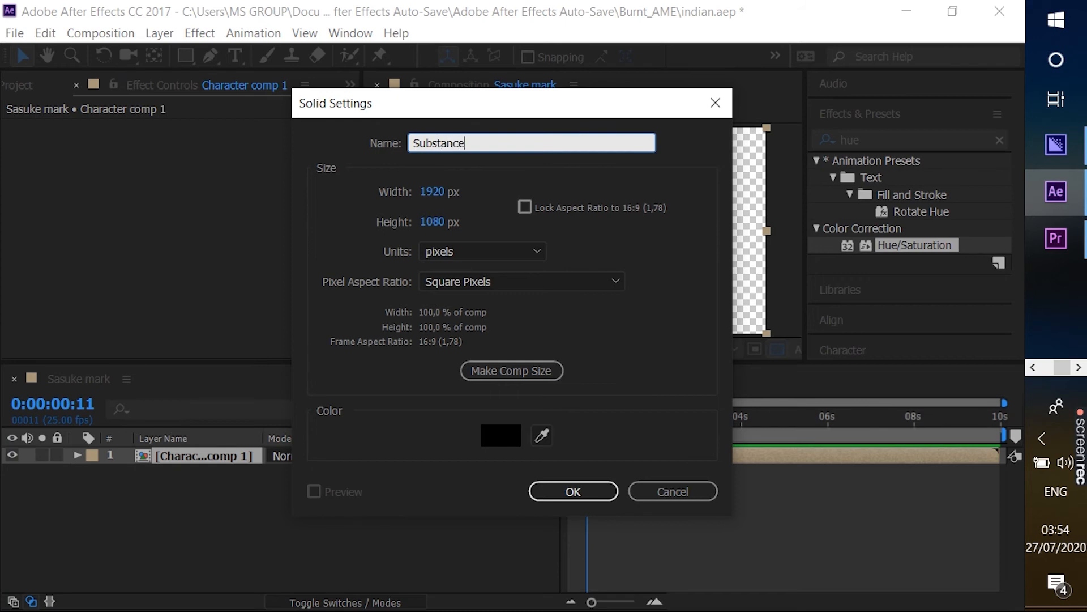
key(Return)
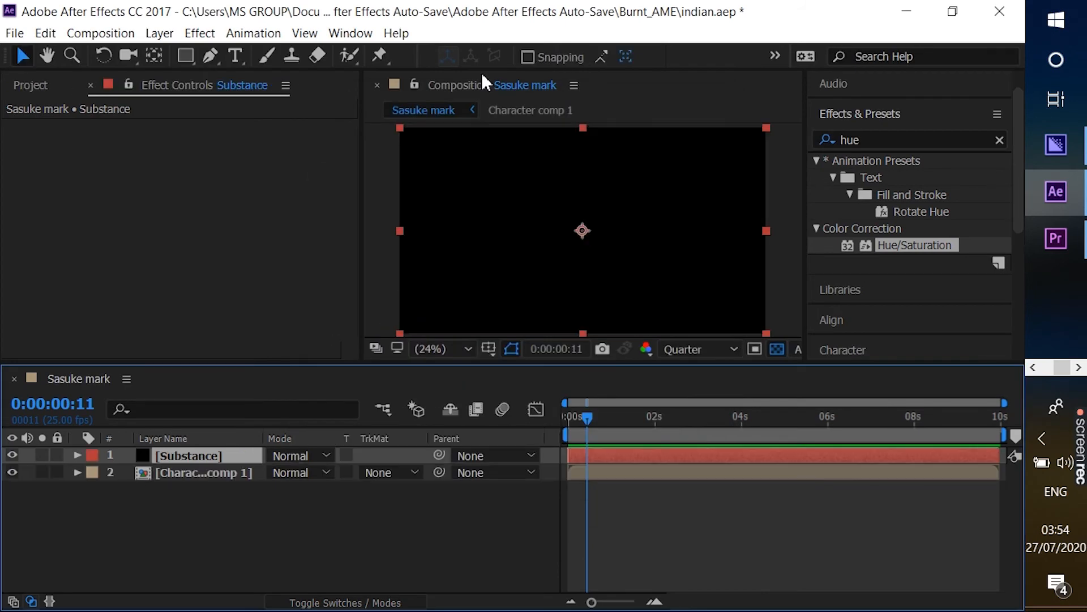
- Find the Cell Pattern effect and apply it to the Substance solid
click(999, 139)
click(1000, 140)
click(980, 134)
text(ce)
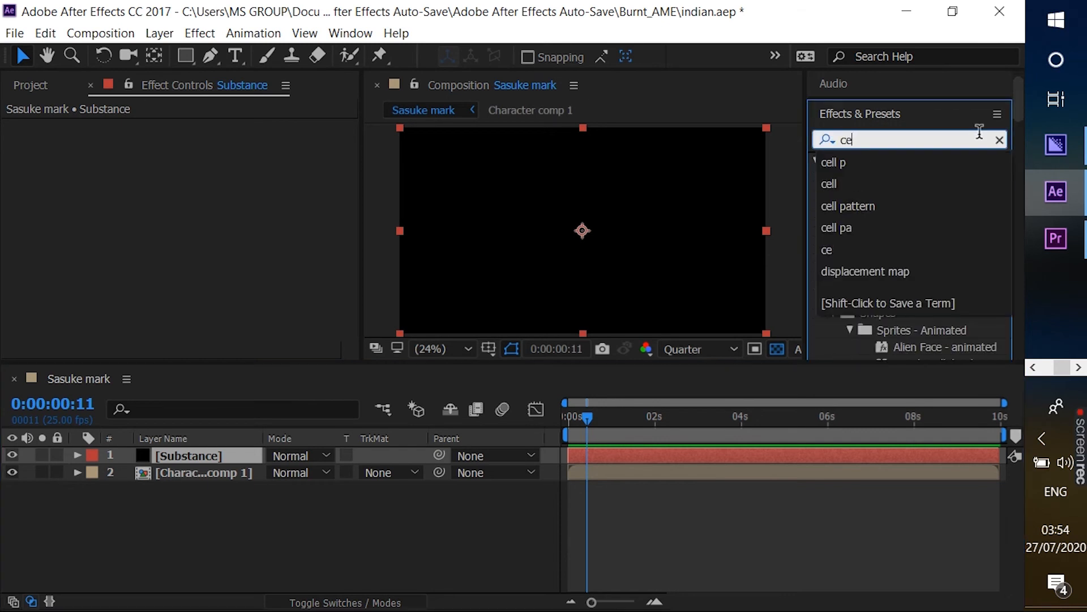
text(ll pa)
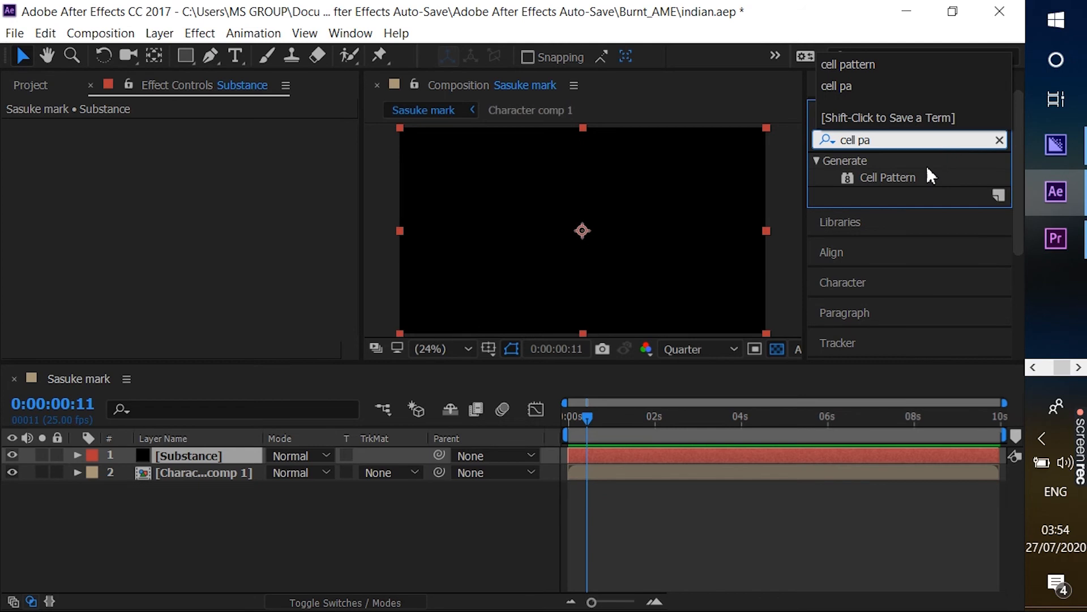
double_click(910, 179)
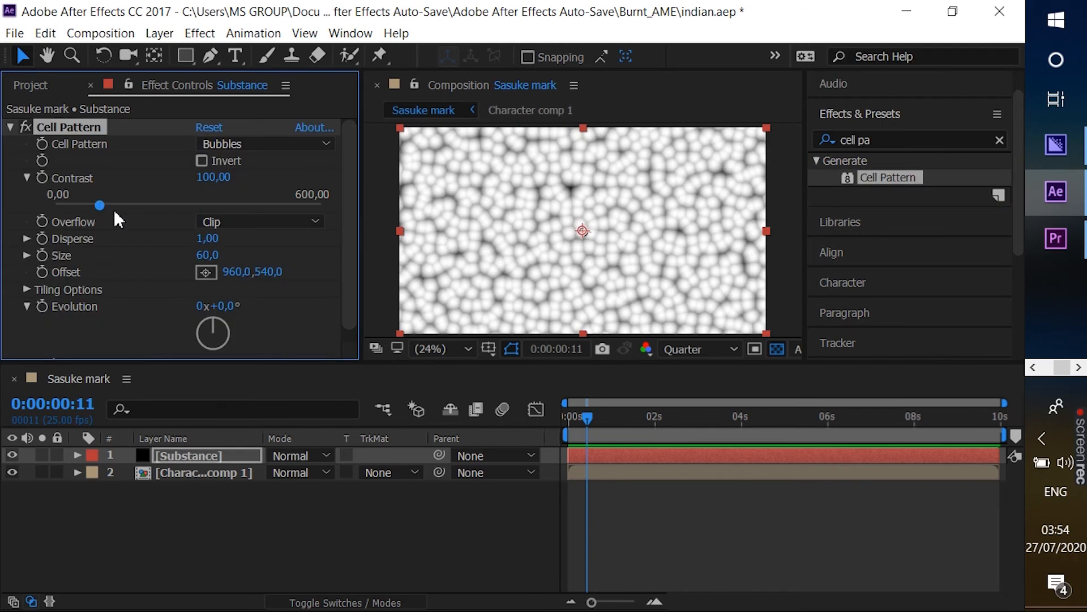
- Set the cell pattern to Tubular with a contrast of 600 and a size of 40
click(322, 144)
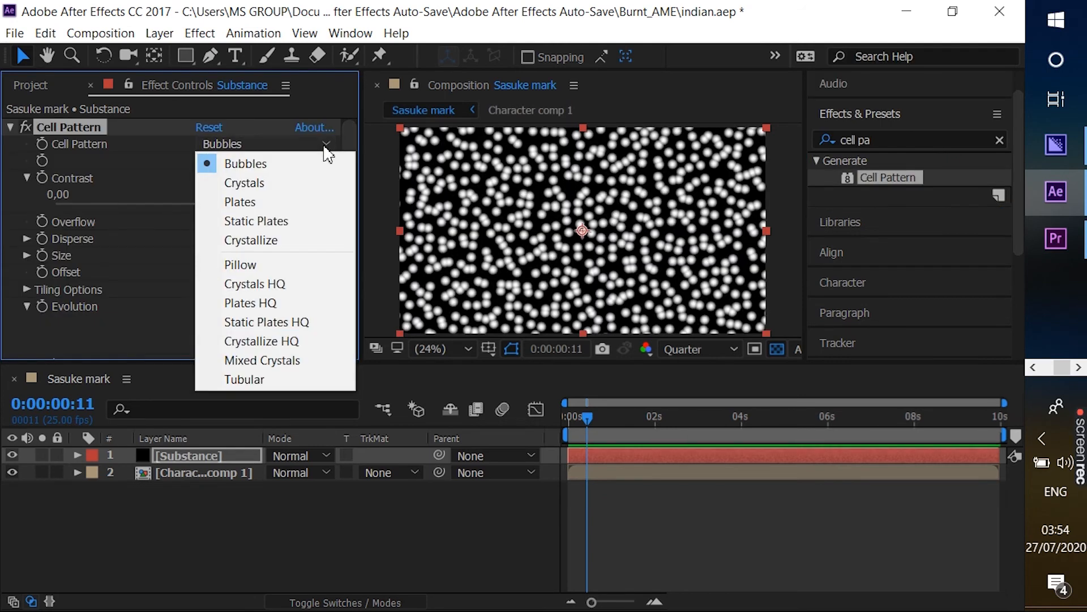
click(283, 380)
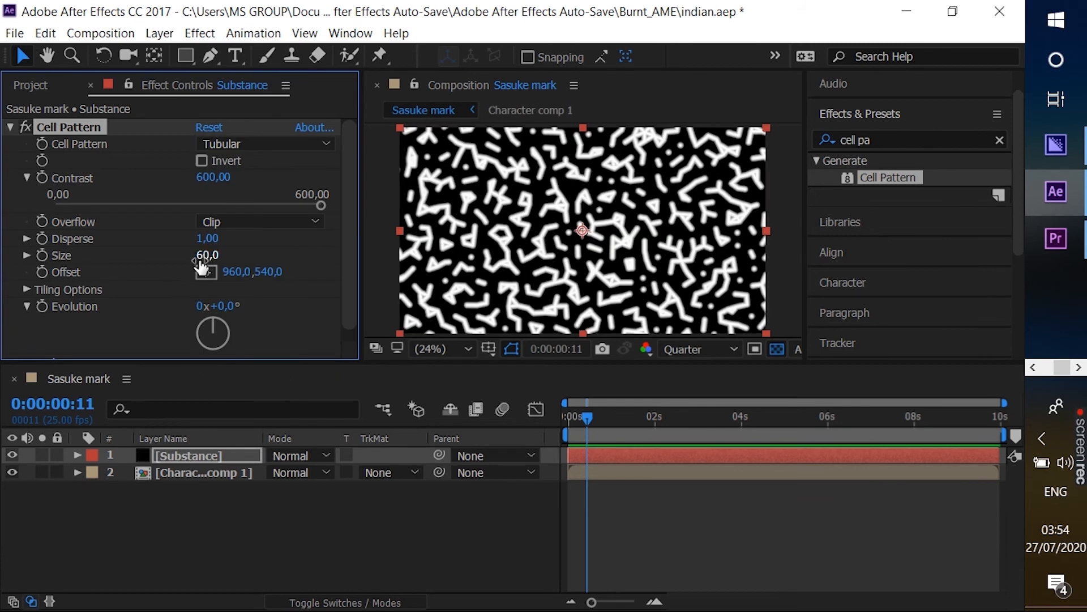
drag(187, 258, 183, 258)
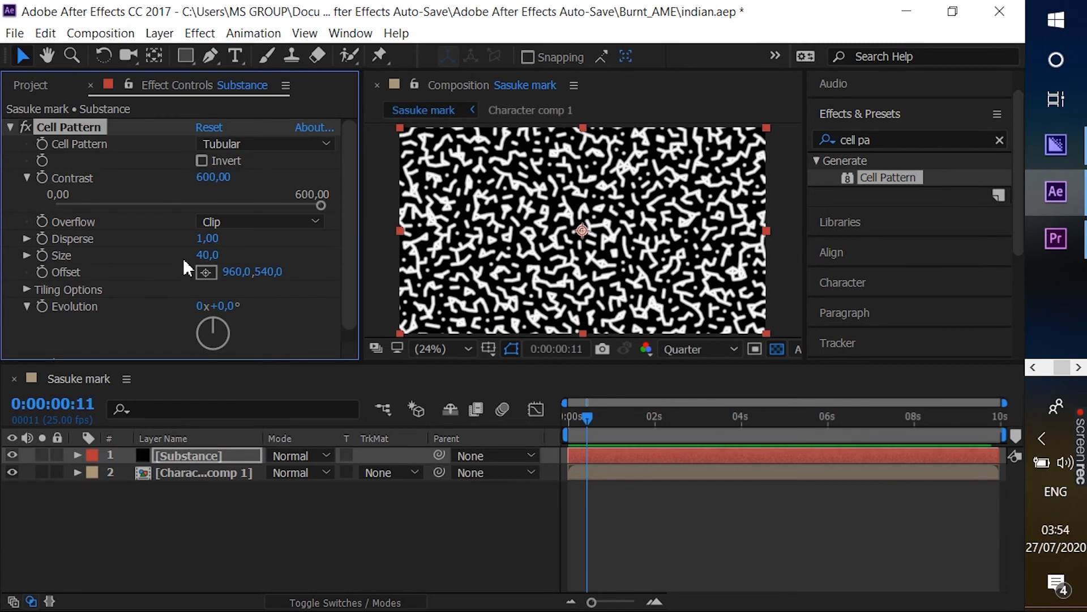
- Find the Fractal Noise effect and add it to the Substance solid
click(1000, 141)
click(984, 137)
text(fractal n)
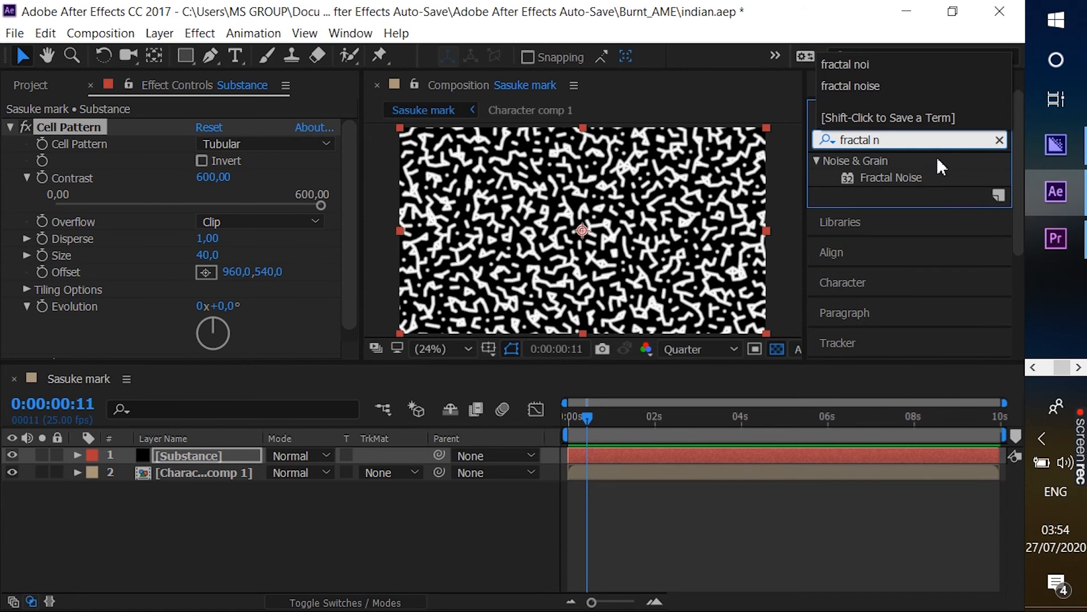
double_click(914, 179)
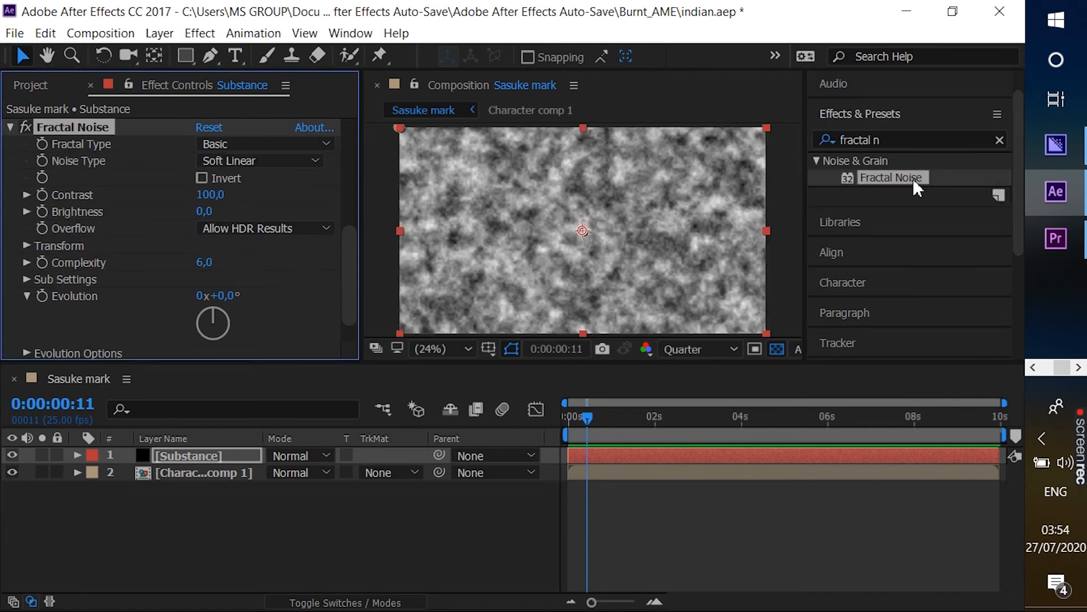
- Set the Fractal Noise contrast to 425 and its blending mode to Multiply on the Substance solid
drag(210, 195, 507, 181)
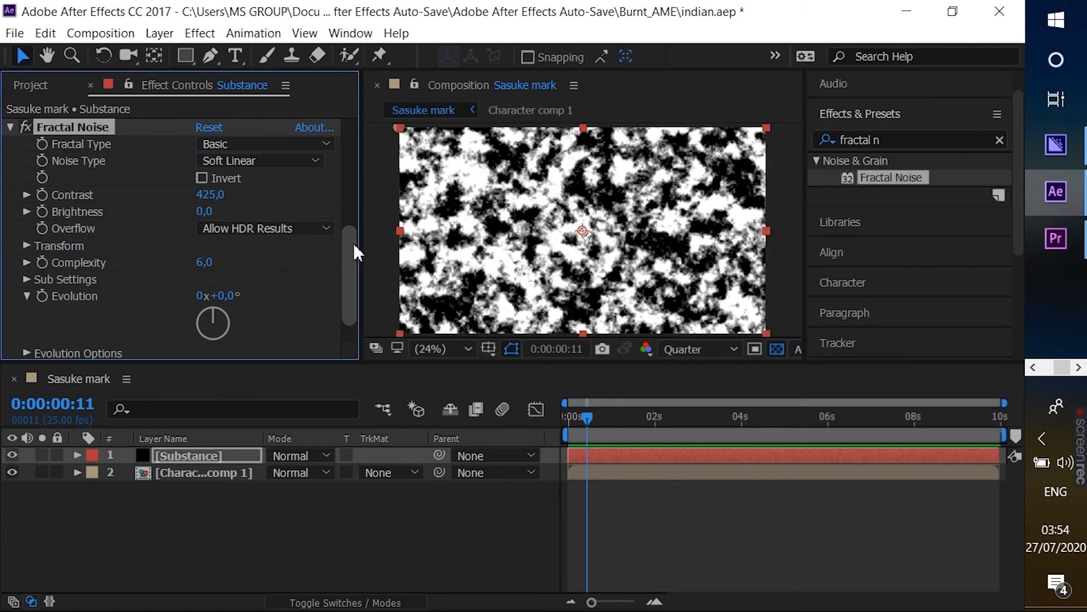
drag(354, 243, 352, 290)
click(291, 349)
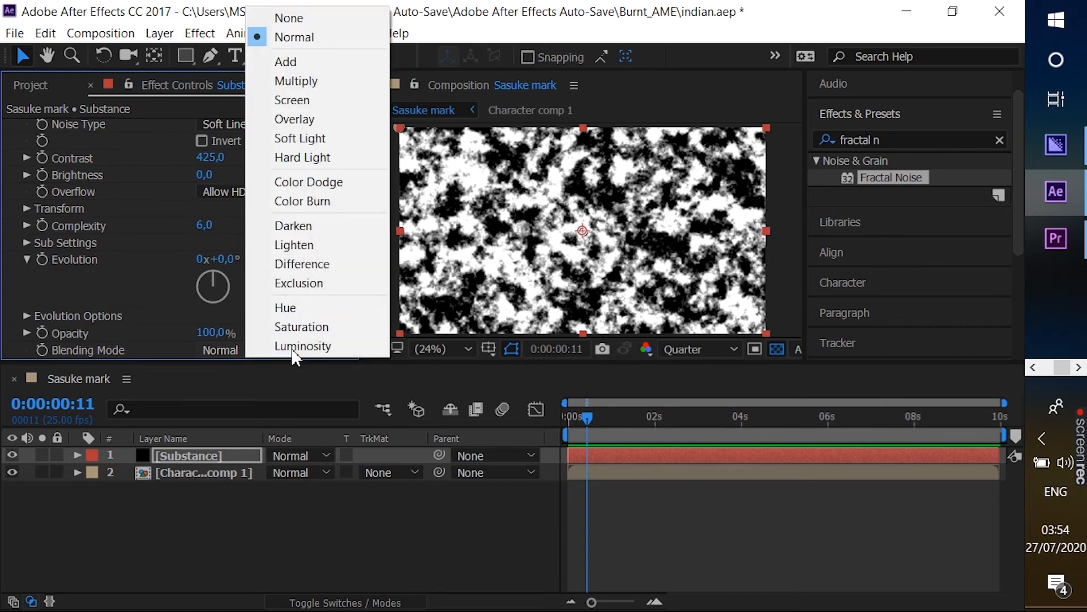
click(290, 81)
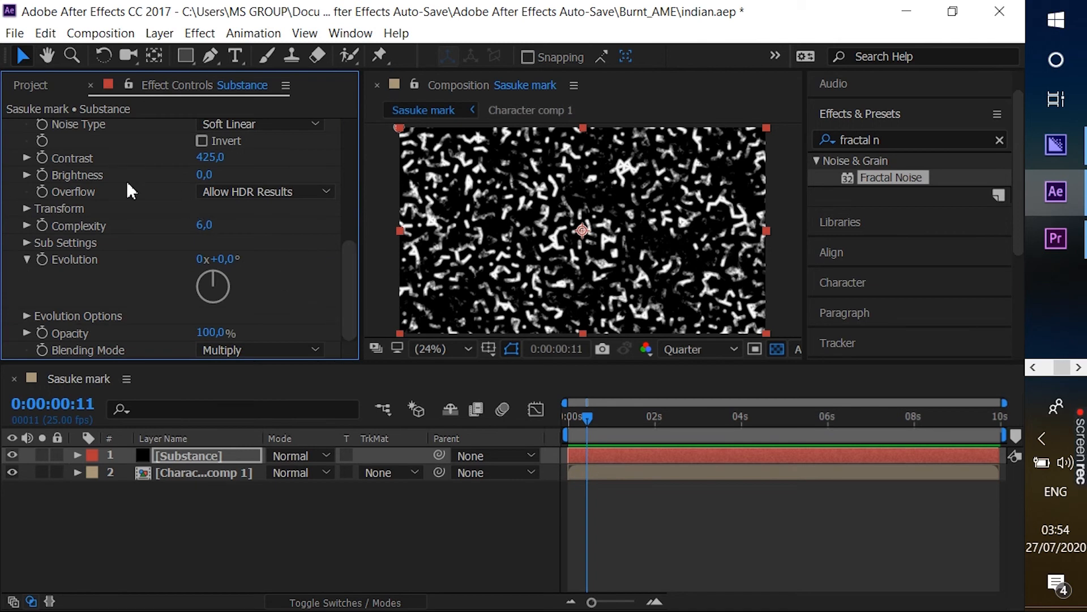
- Reduce the Fractal Noise complexity on the Substance solid to 2.0
click(203, 224)
text(4,3)
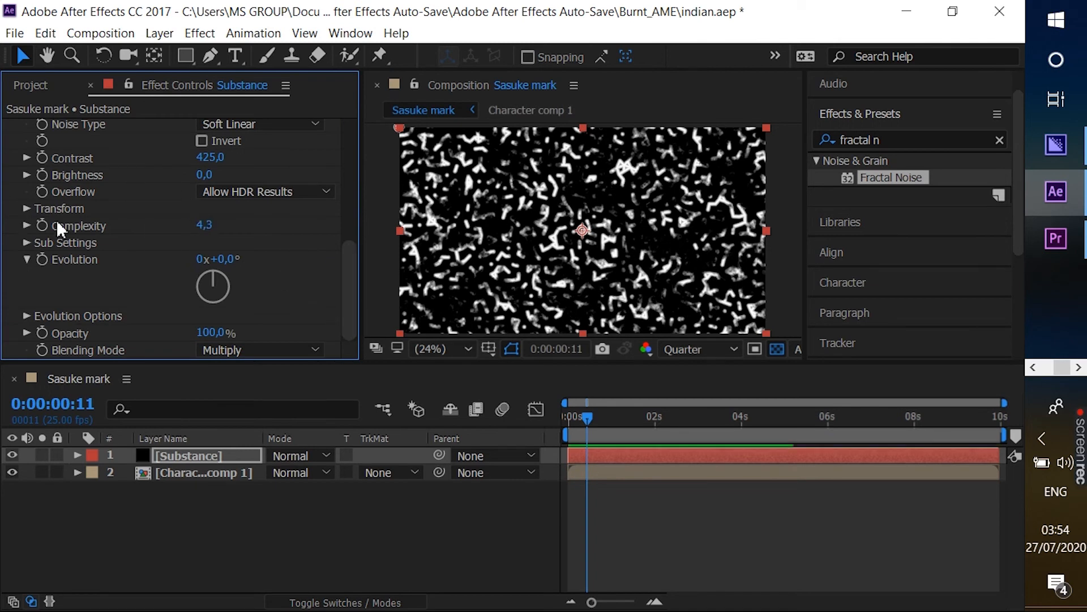
drag(204, 225, 2, 233)
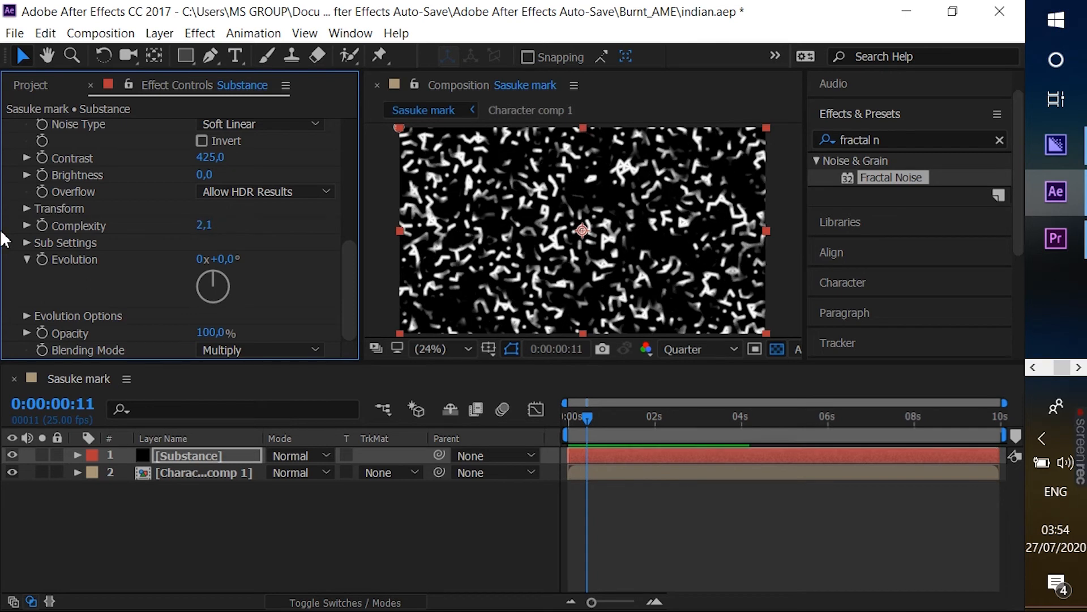
drag(200, 238, 144, 409)
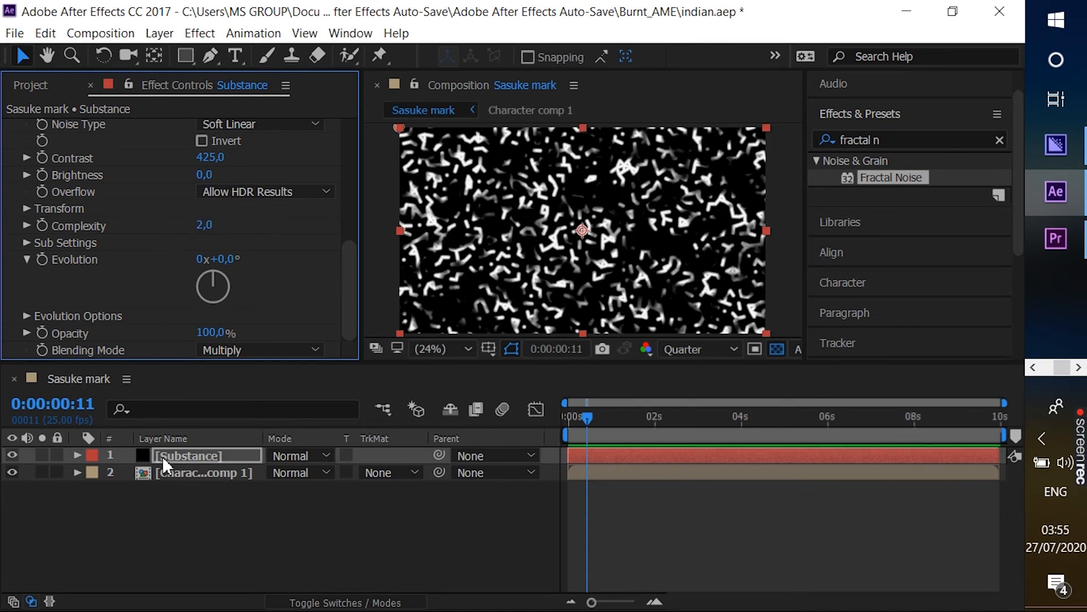
- Pre-compose the Substance layer as Substance FX, moving all attributes into the new composition
key(ctrl+shift+c)
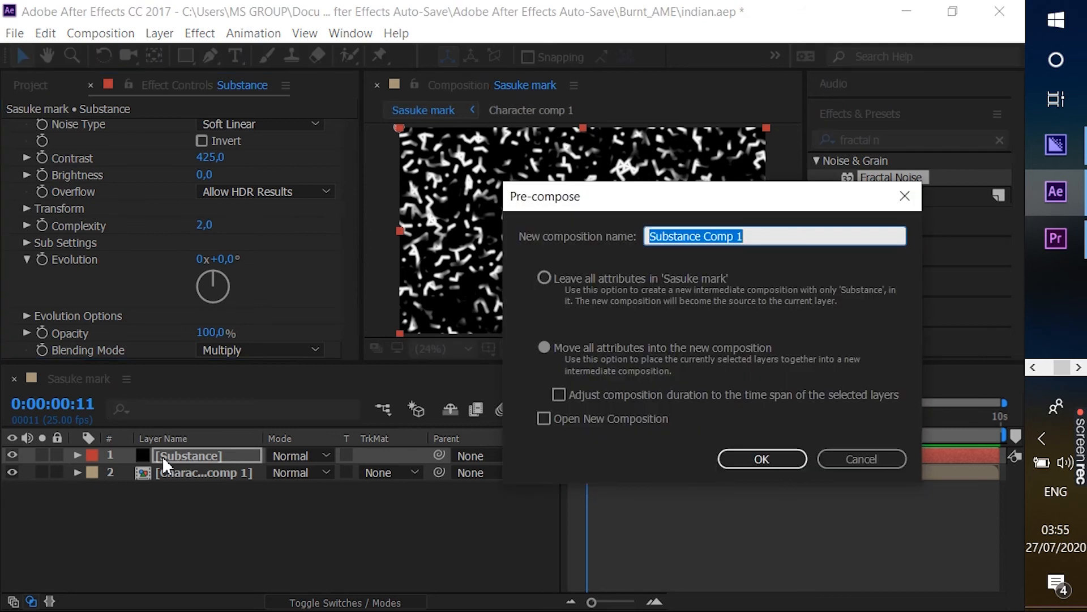
text(S)
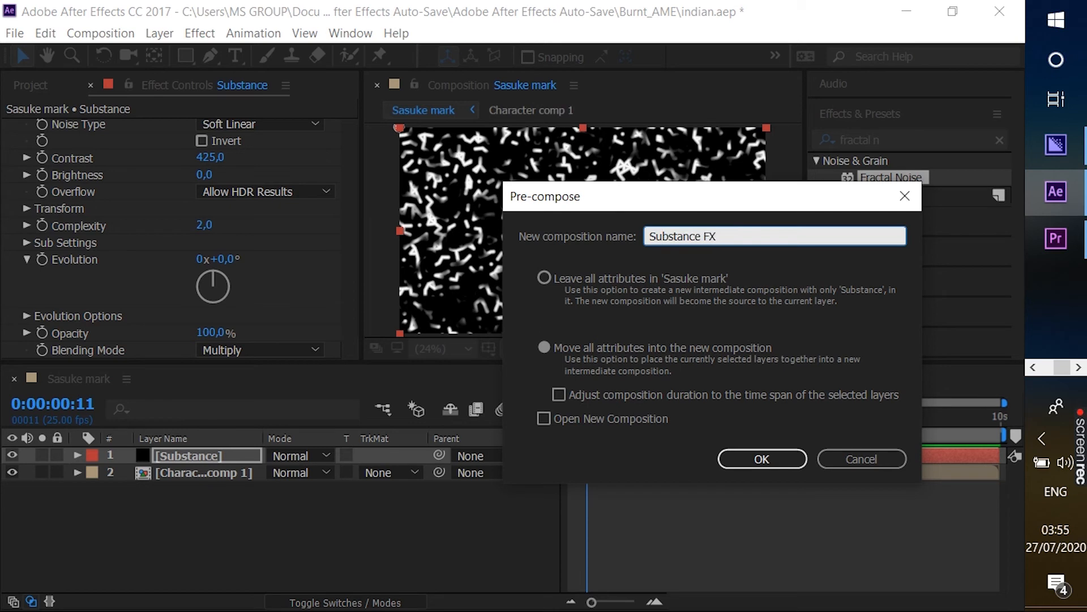
key(Return)
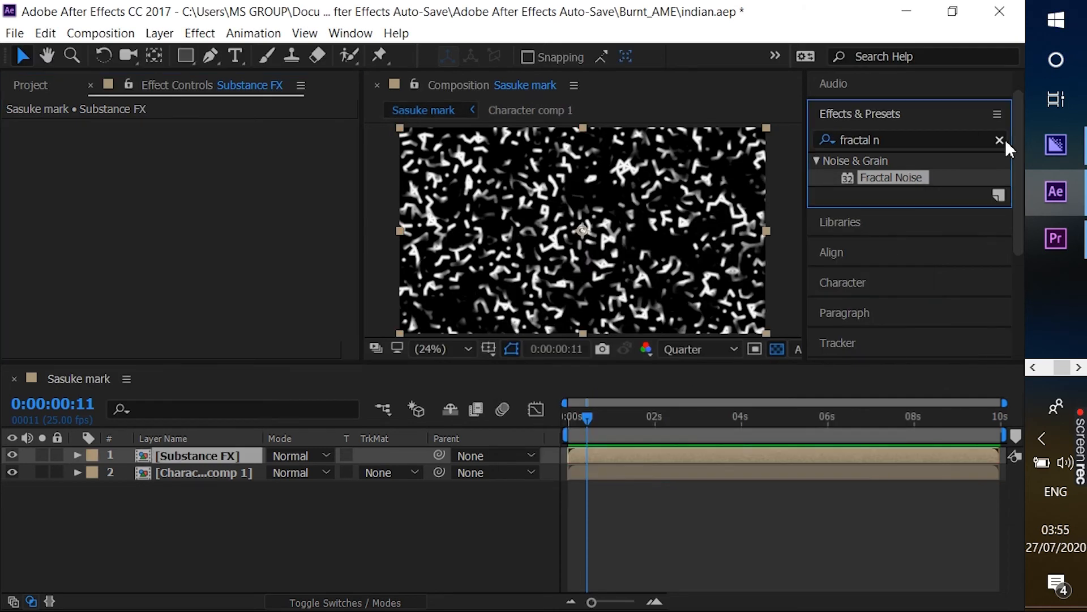
- Find the Set Matte effect and apply it to Substance FX, taking the matte from Character comp 1
click(1003, 140)
click(977, 134)
text(sr)
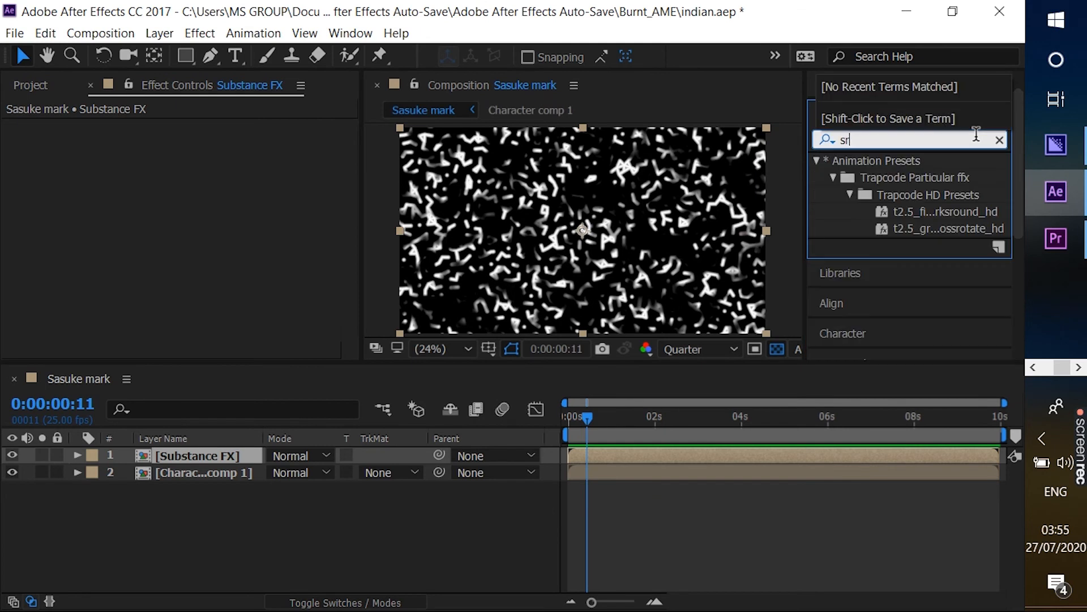
key(BackSpace)
text(et m)
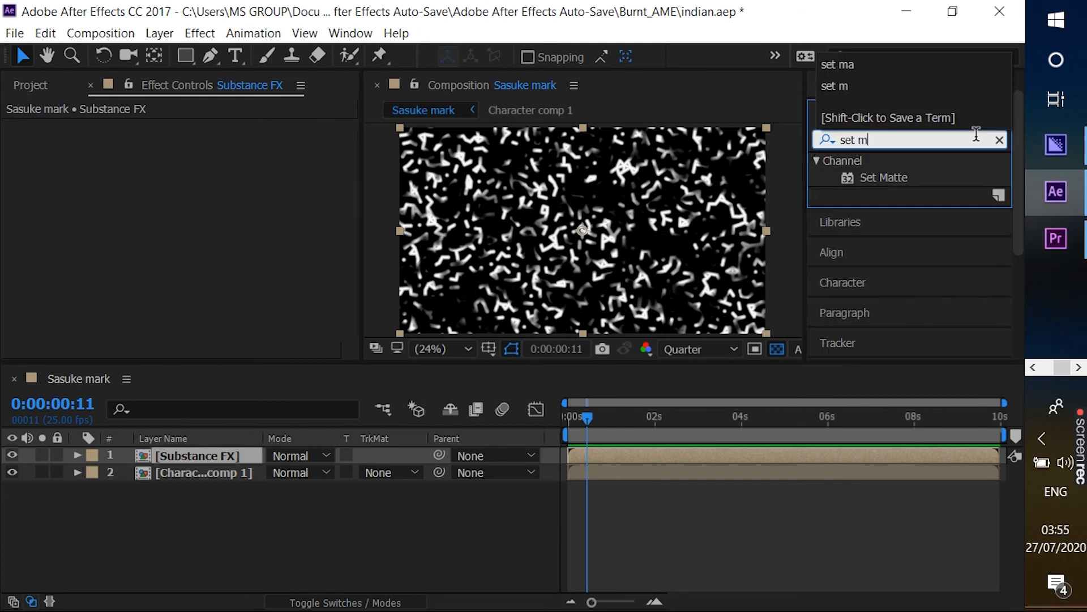
drag(899, 182, 351, 176)
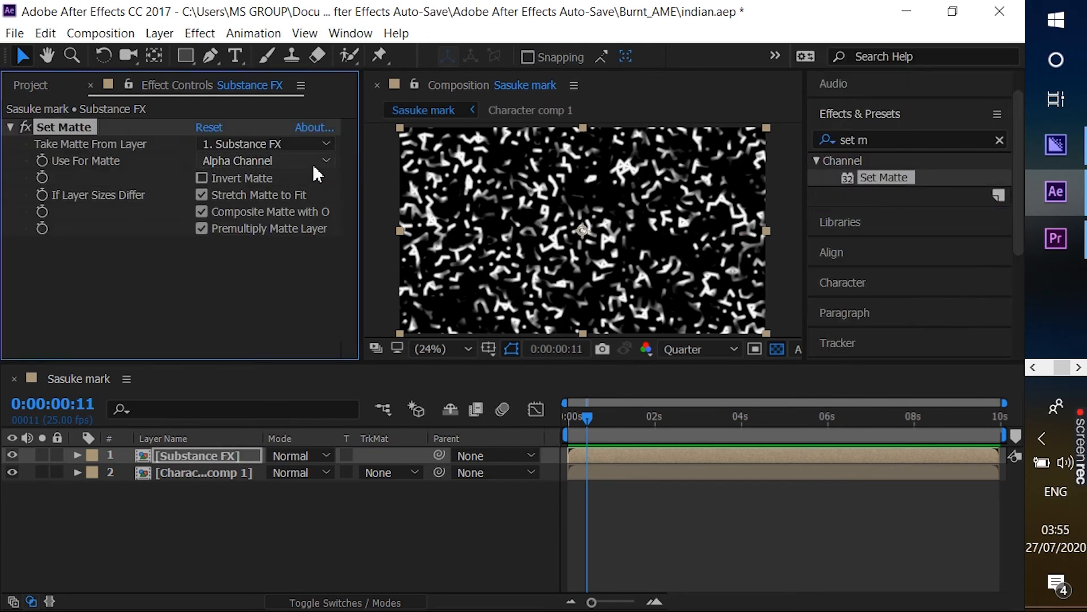
click(314, 146)
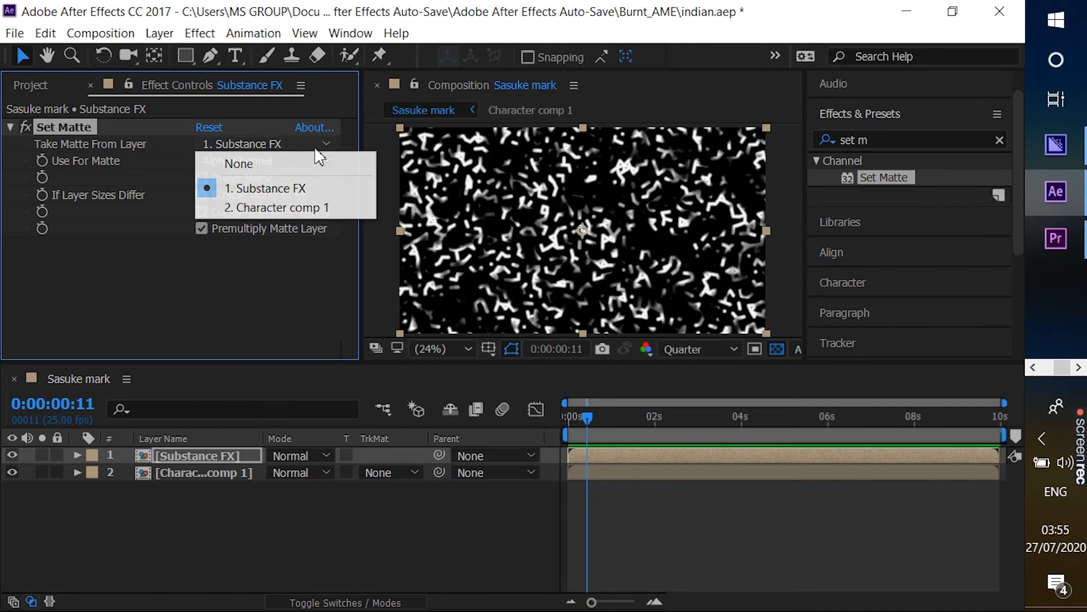
click(295, 208)
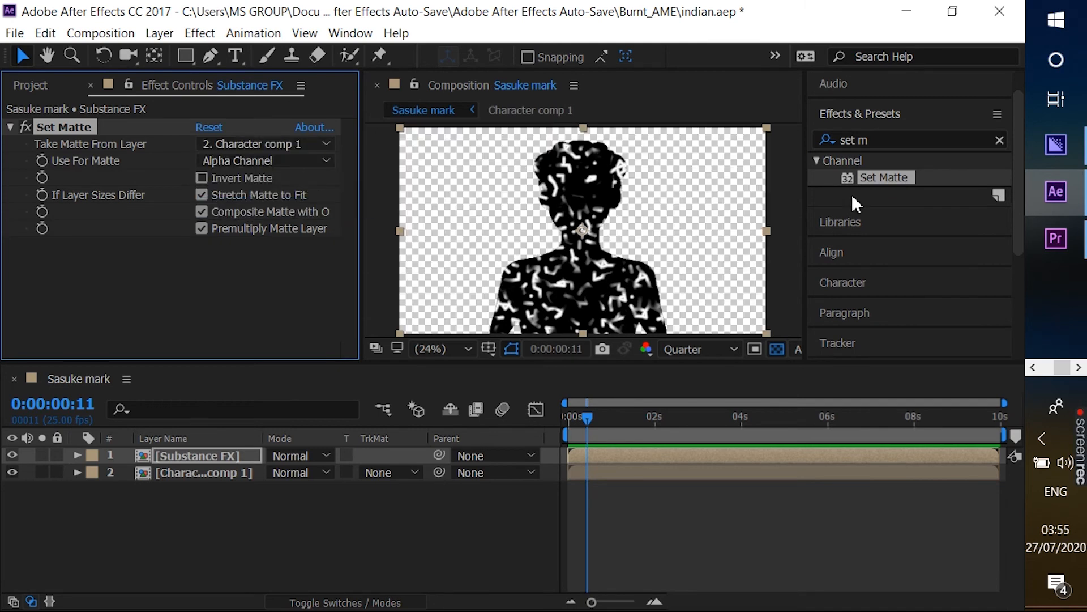
- Add a second Set Matte to Substance FX that uses the layer's own luminance, and solo the layer
drag(894, 182, 358, 262)
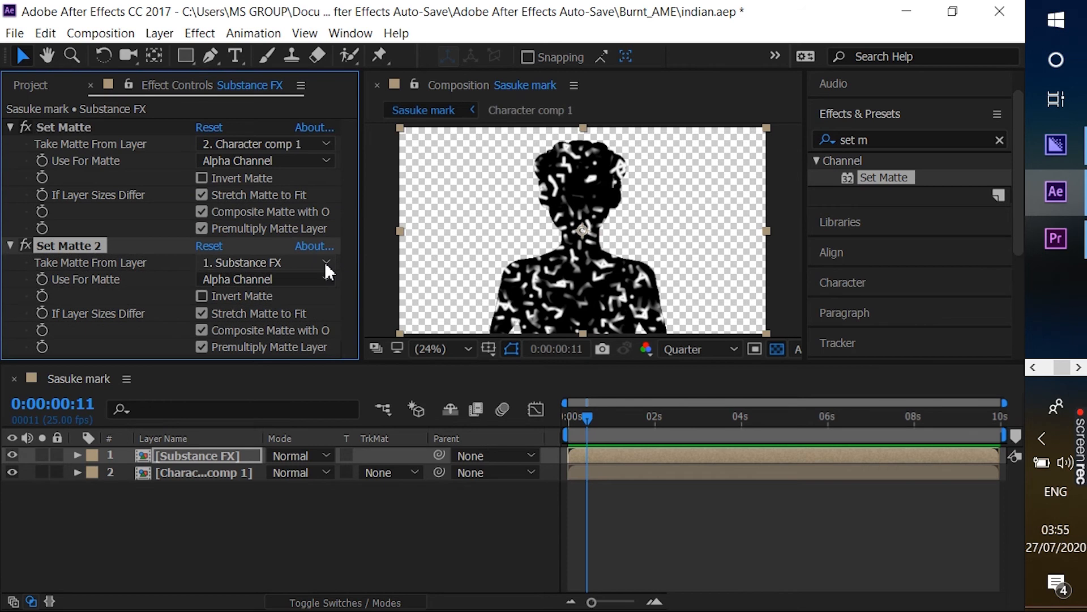
click(327, 262)
click(343, 261)
click(316, 278)
click(286, 375)
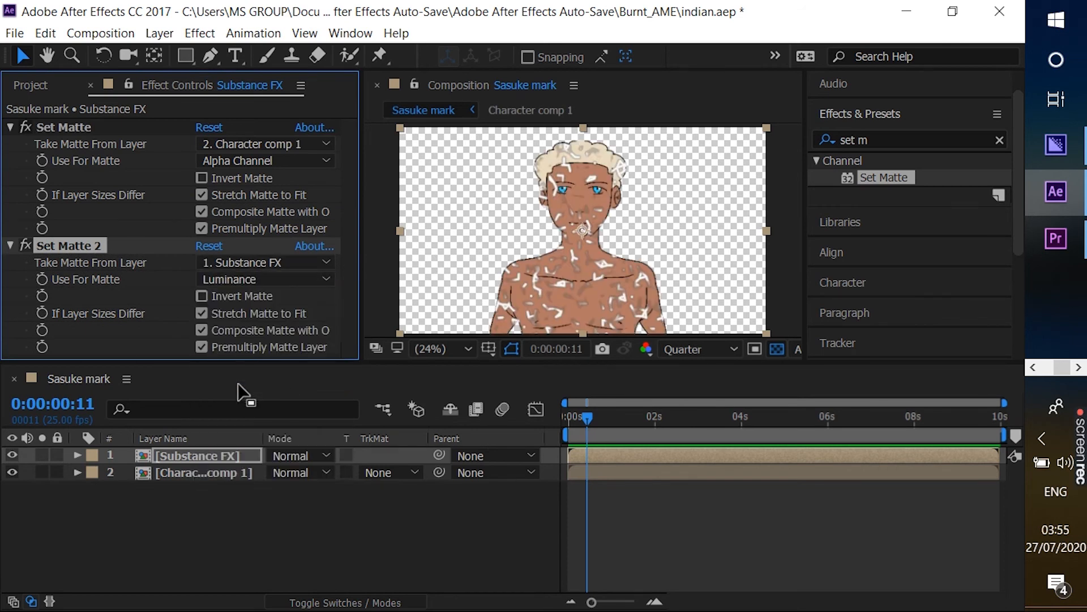
click(42, 454)
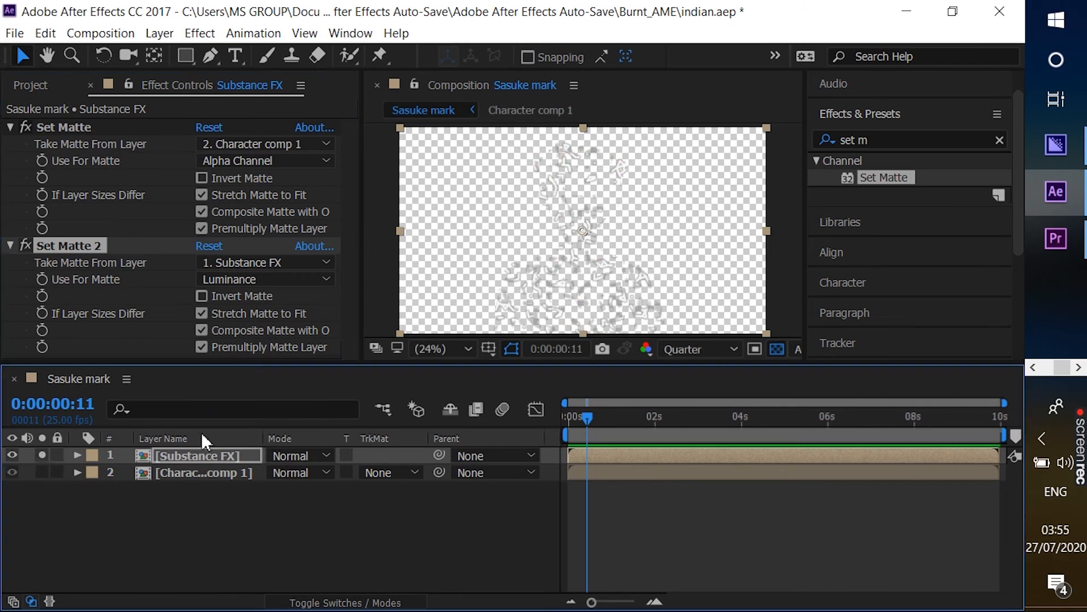
- Find the Curves effect, add it to Substance FX and bend the RGB curve downward to darken the pattern
click(1000, 140)
click(970, 140)
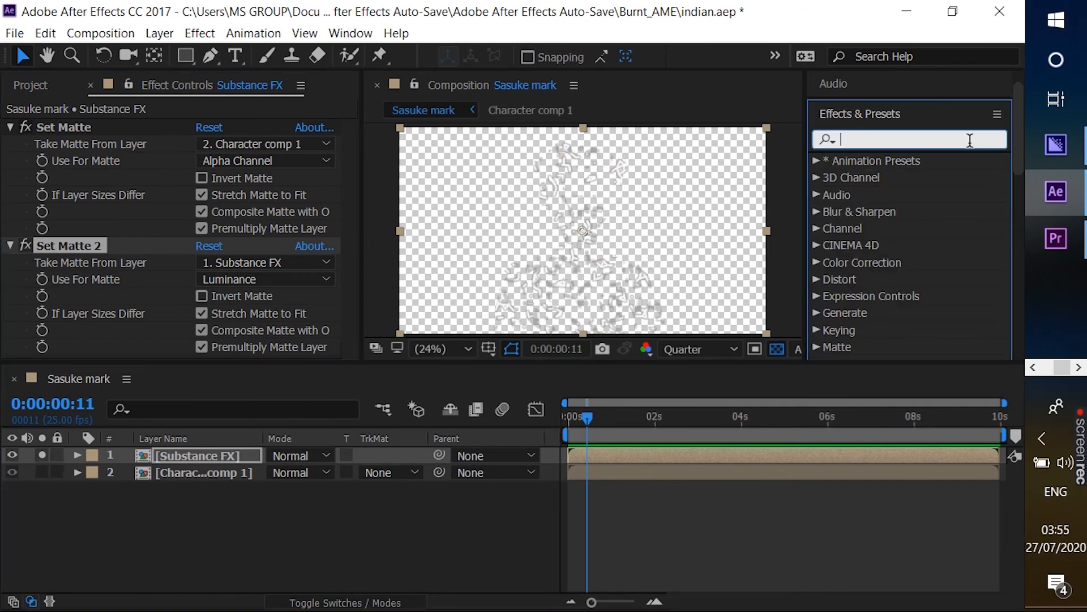
text(curves)
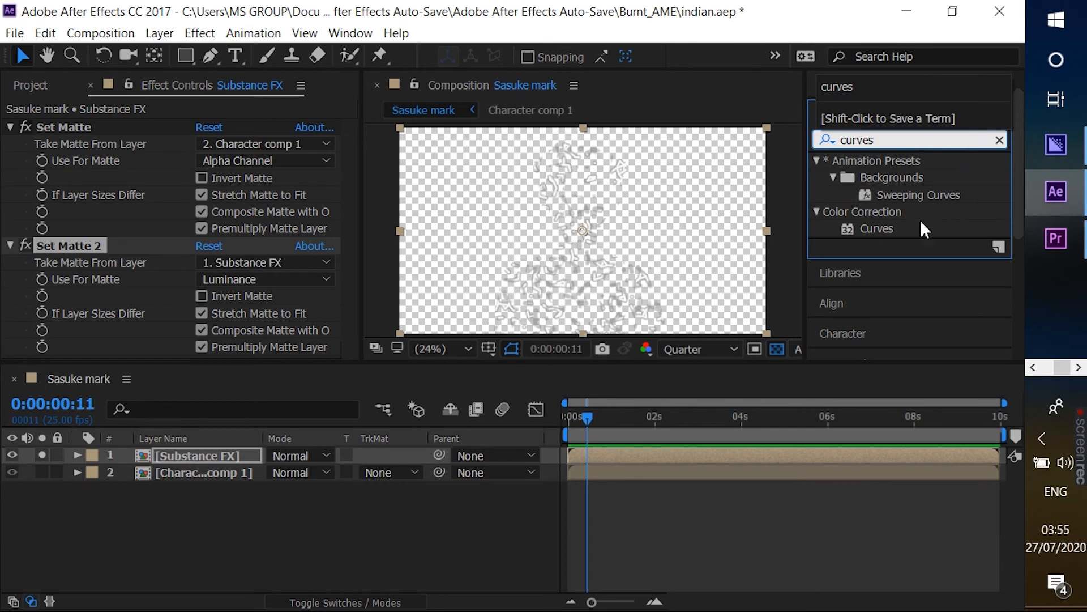
double_click(872, 230)
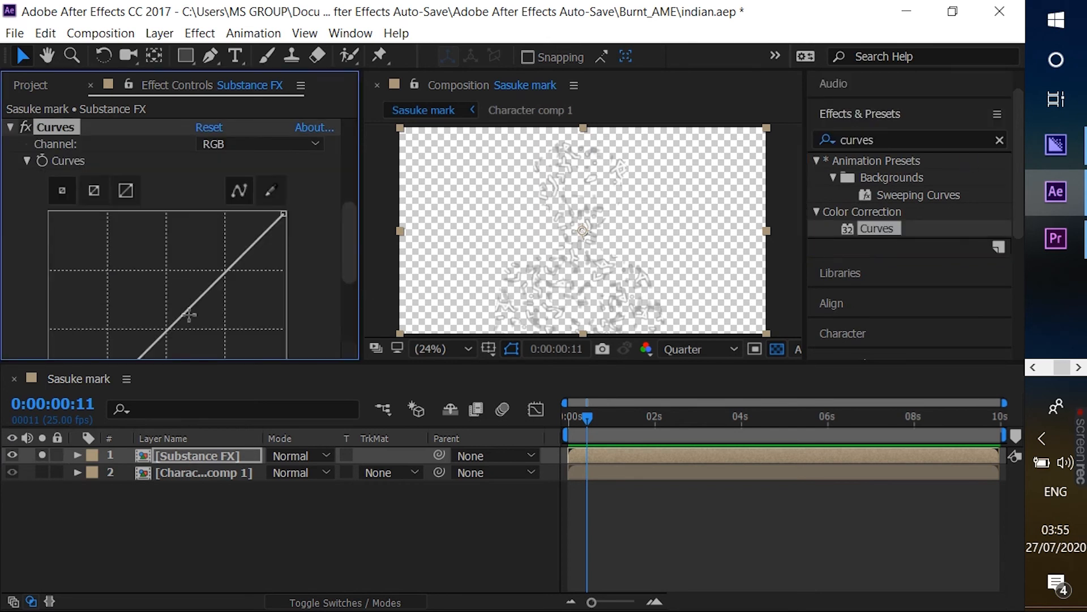
drag(182, 314, 220, 334)
- Raise the Alpha channel curve of Substance FX steeply toward the graph's upper-left corner to make the pattern opaque
click(316, 143)
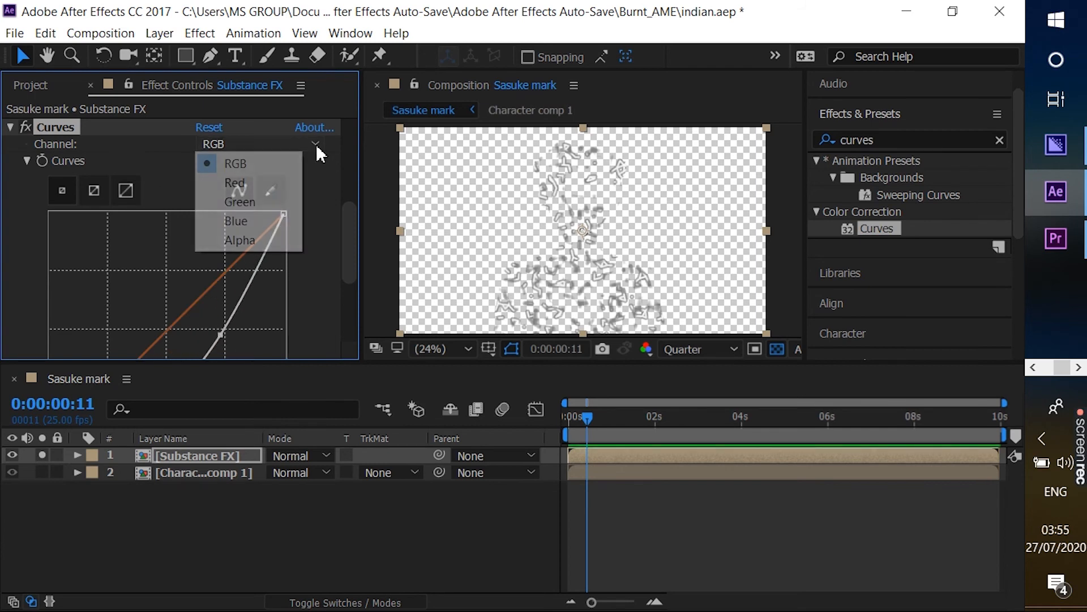
click(269, 241)
drag(168, 327, 69, 223)
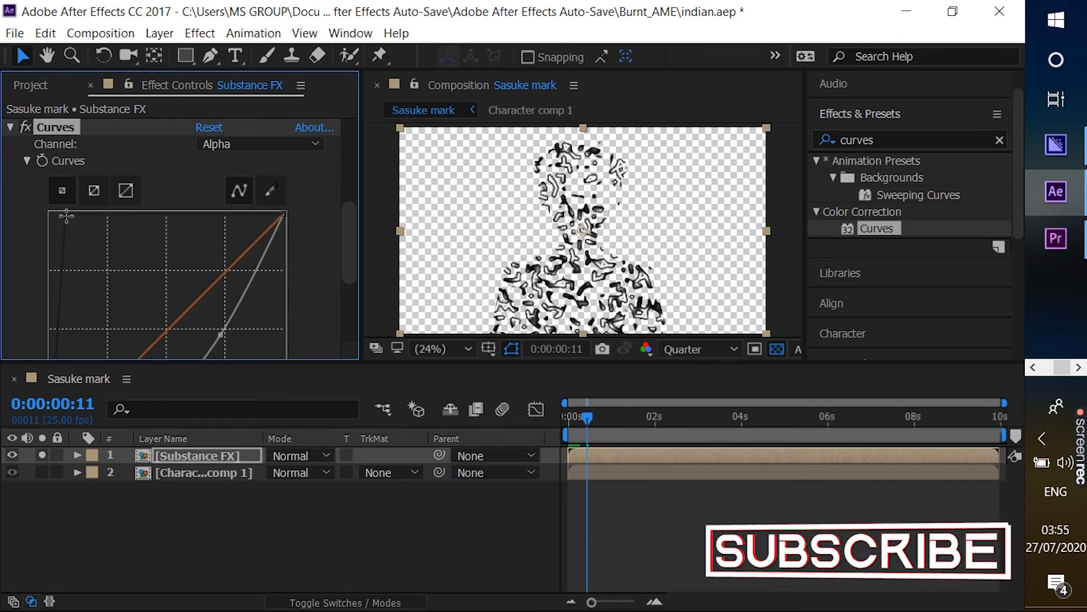
- Find the Fill effect, add it to Substance FX and change the fill color to dark red
click(1000, 140)
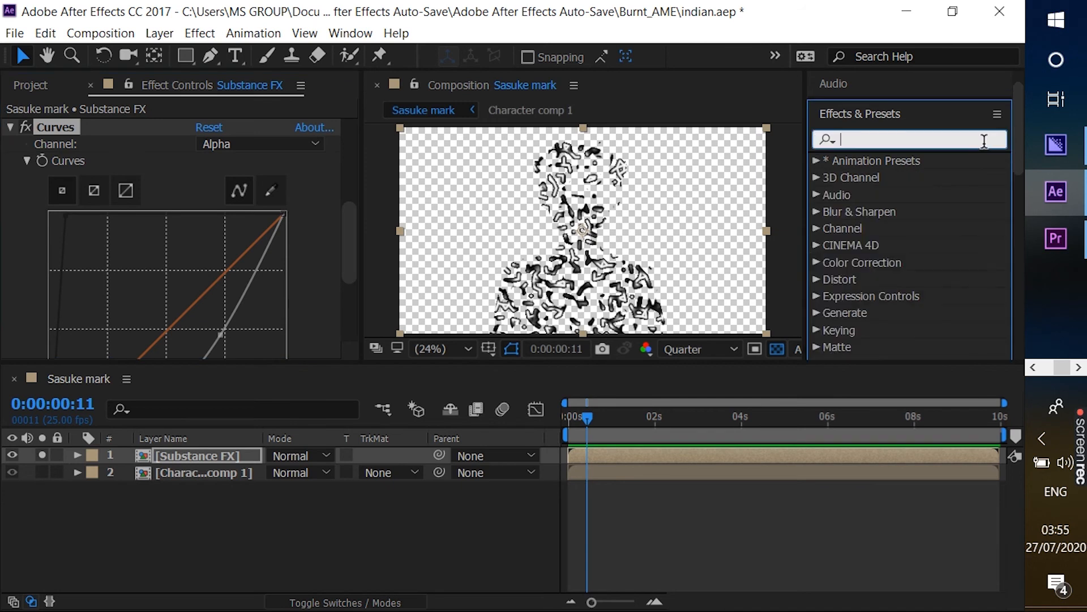
text(fill)
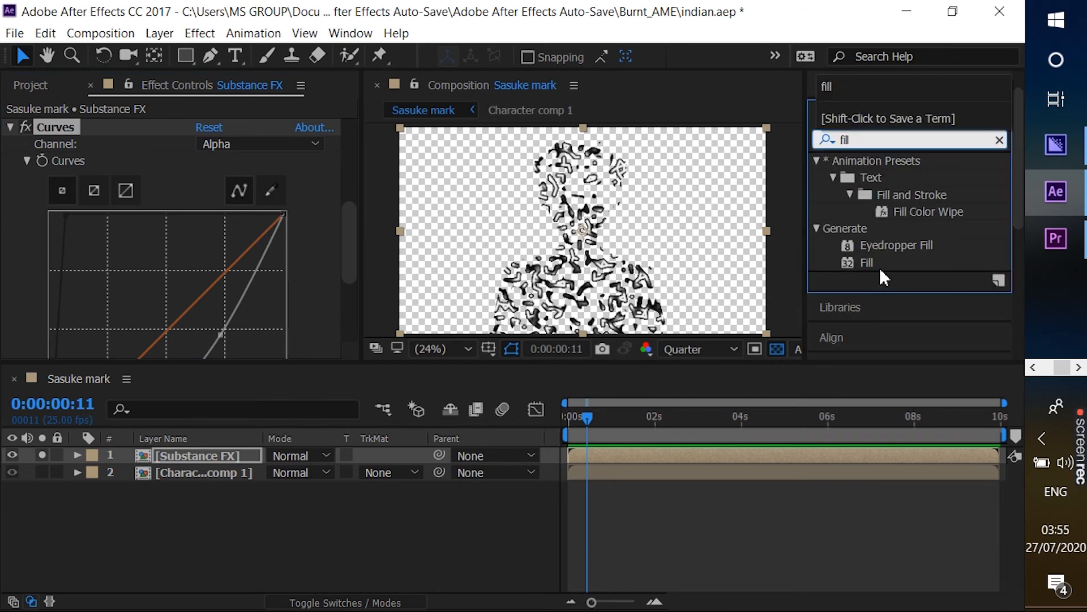
double_click(870, 262)
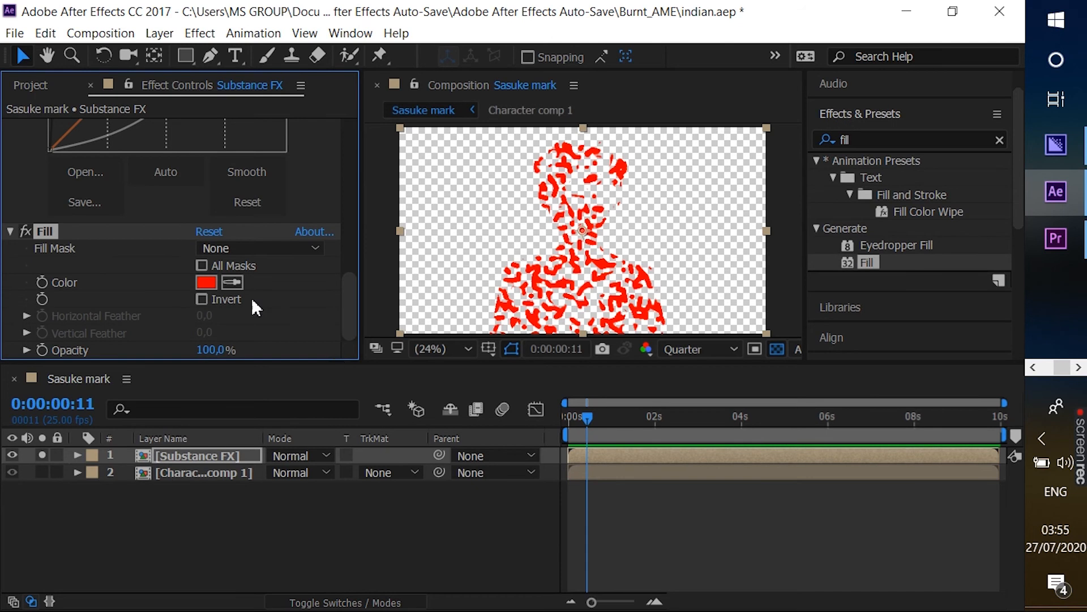
click(205, 282)
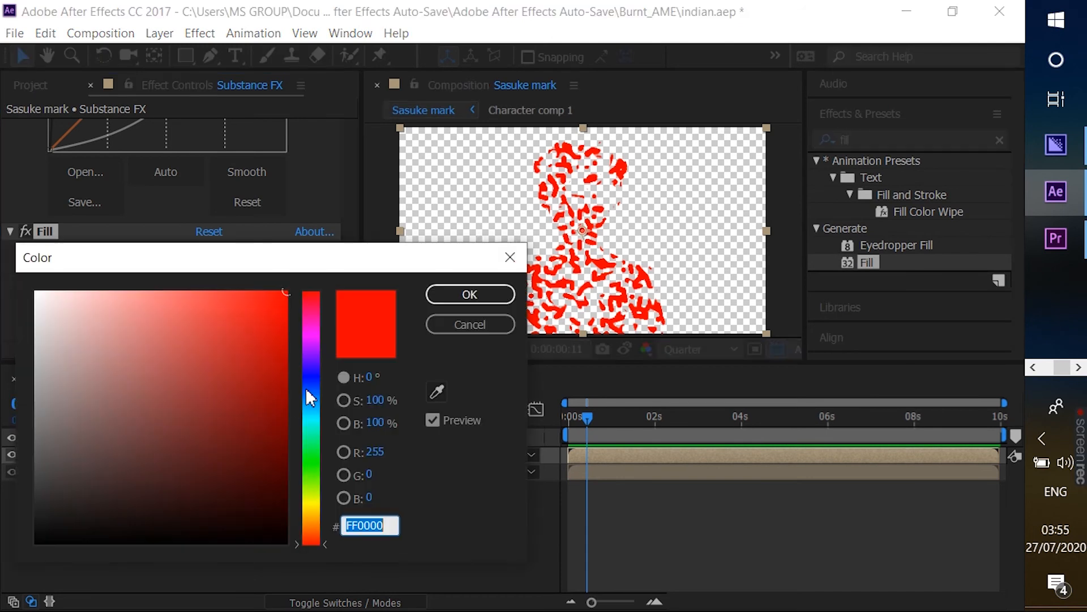
click(289, 461)
drag(289, 457, 289, 461)
click(479, 286)
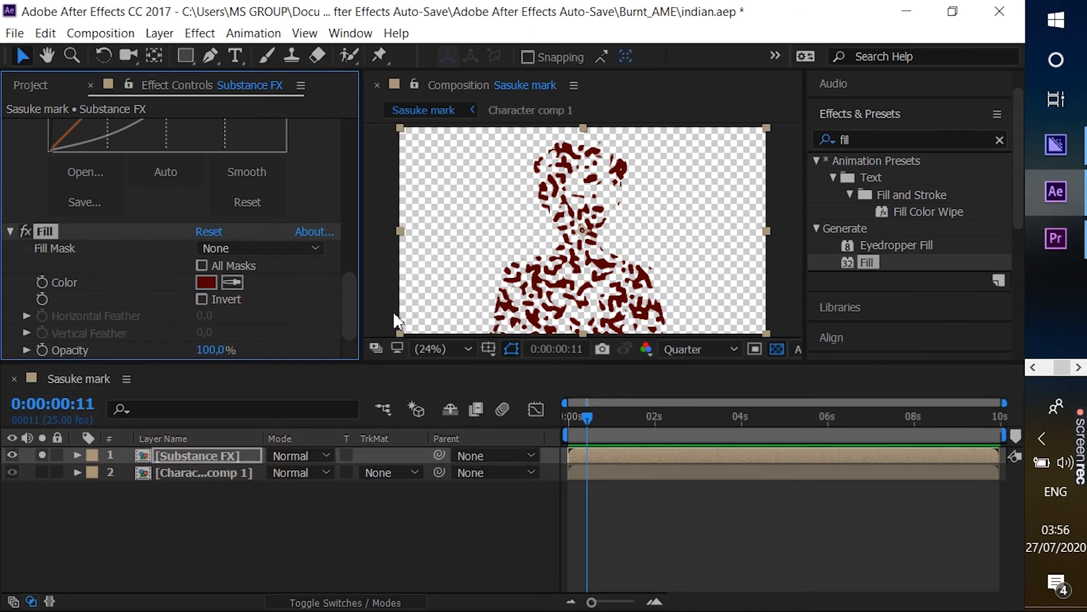
click(124, 456)
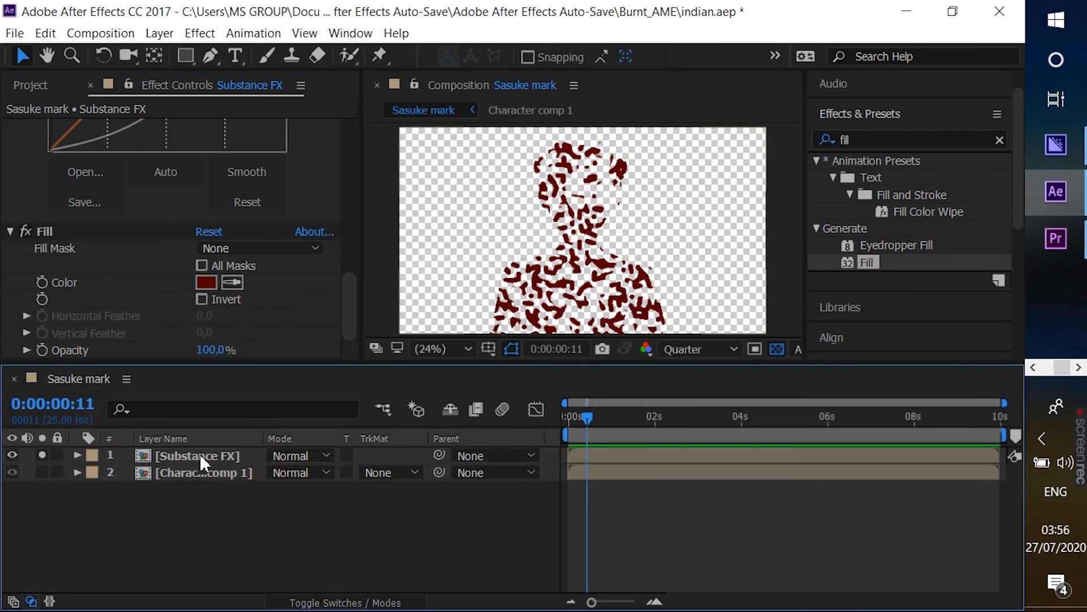
click(180, 470)
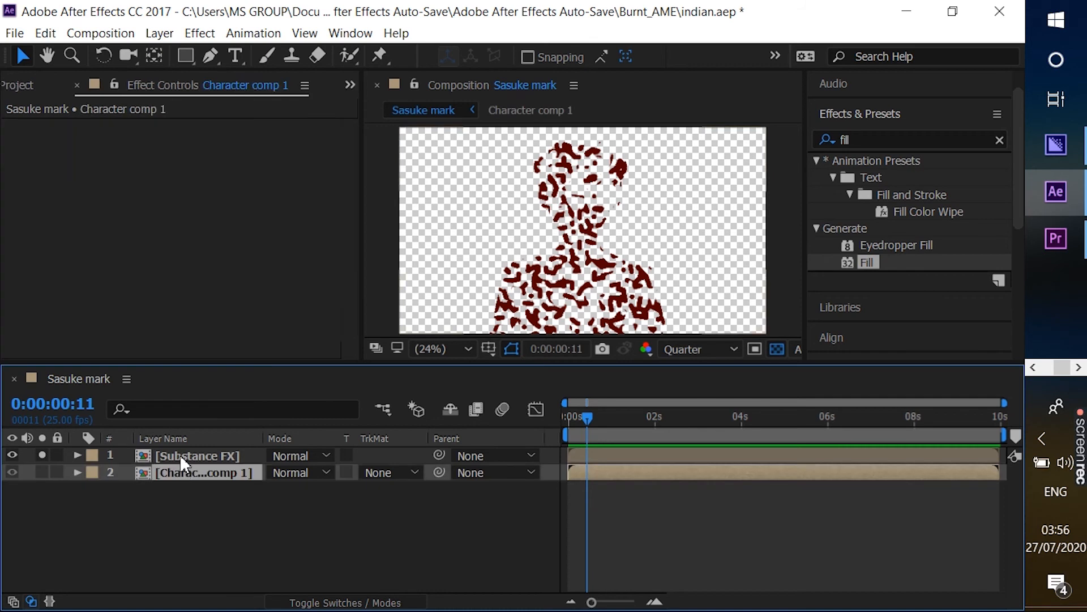
click(181, 458)
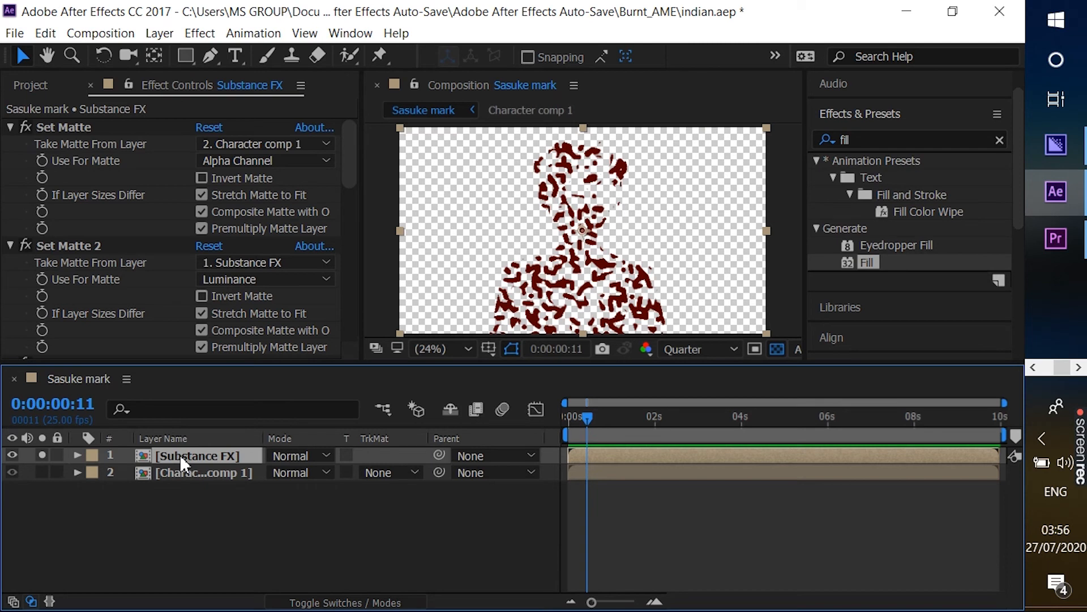
- Lock the Sasuke mark viewer, open the Substance FX composition in a separate viewer beside it, and set the Sasuke mark view to 50%
click(416, 86)
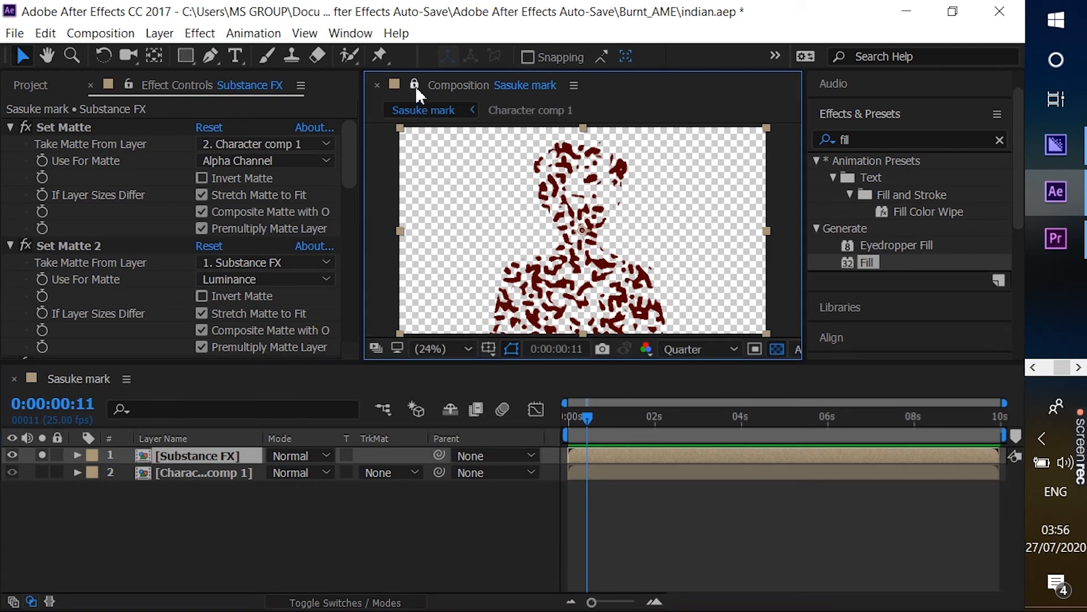
double_click(221, 458)
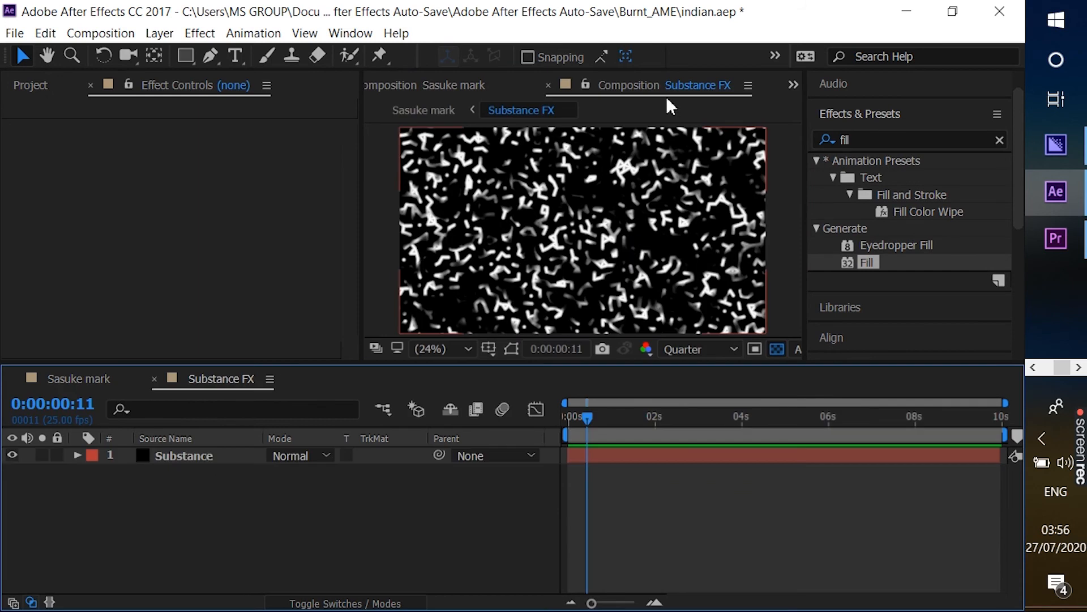
drag(646, 85, 768, 168)
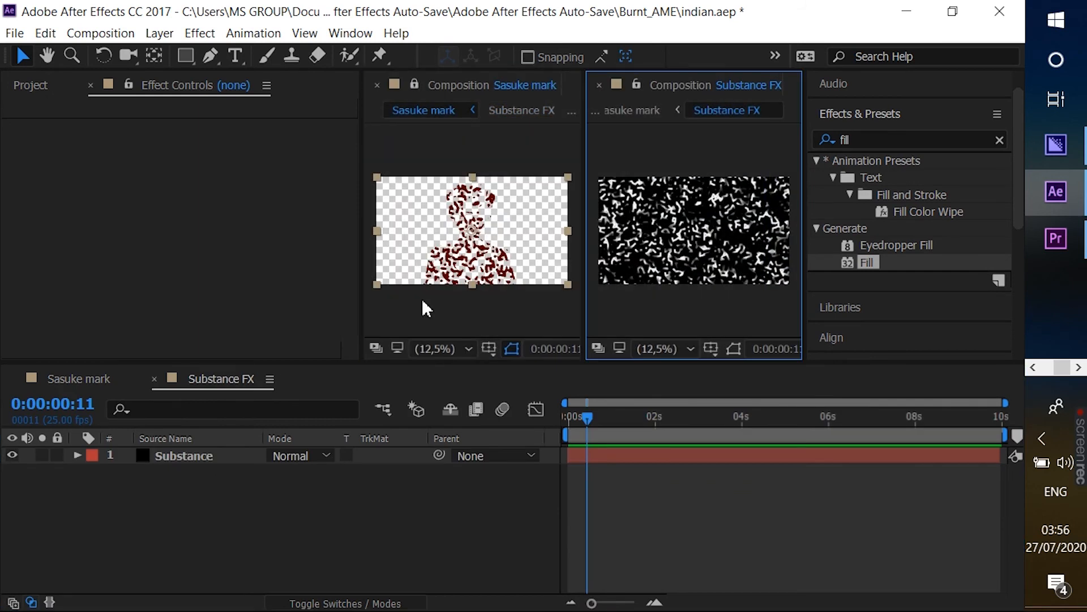
click(449, 350)
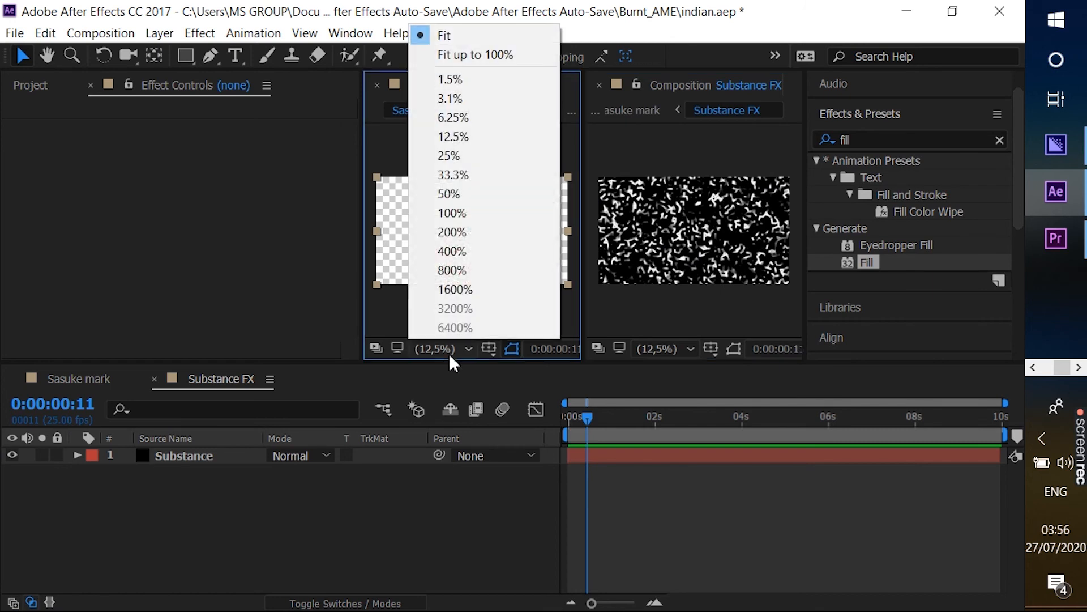
click(463, 195)
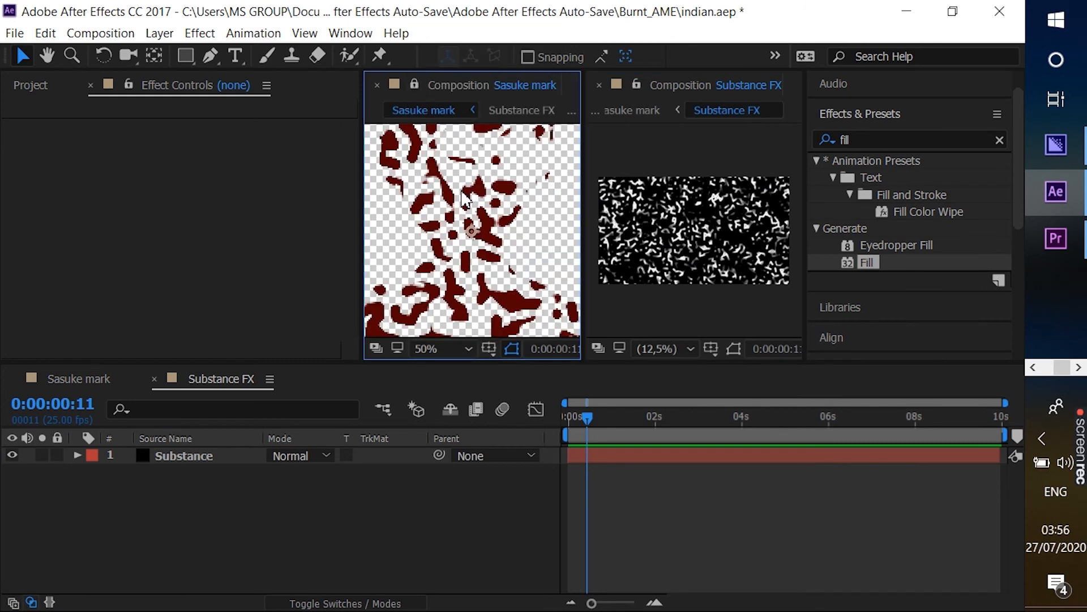
- Set the Cell Pattern size of the Substance layer to 30
click(234, 457)
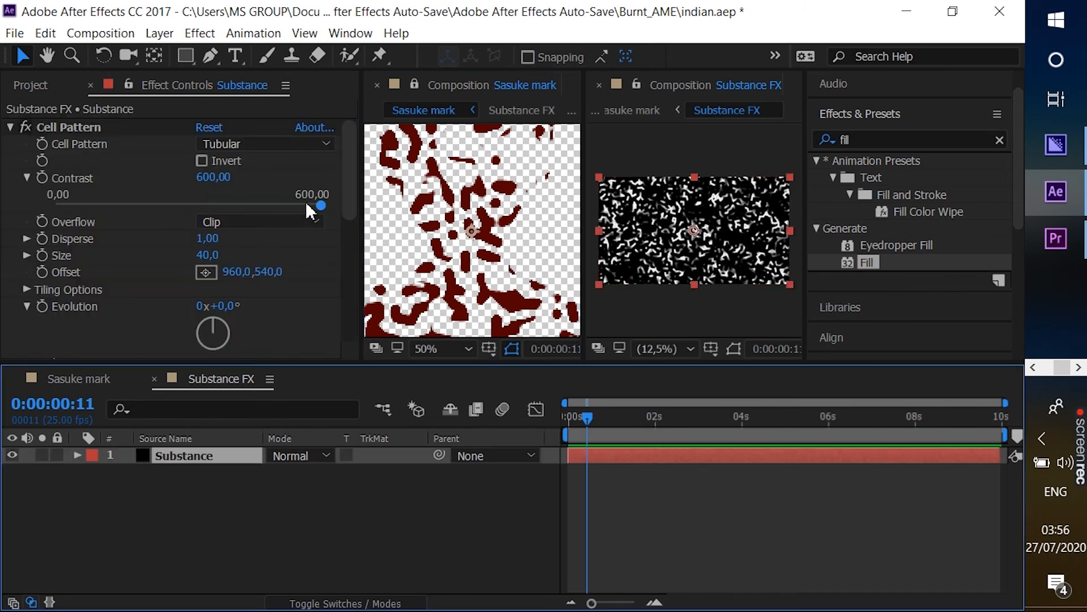
click(199, 255)
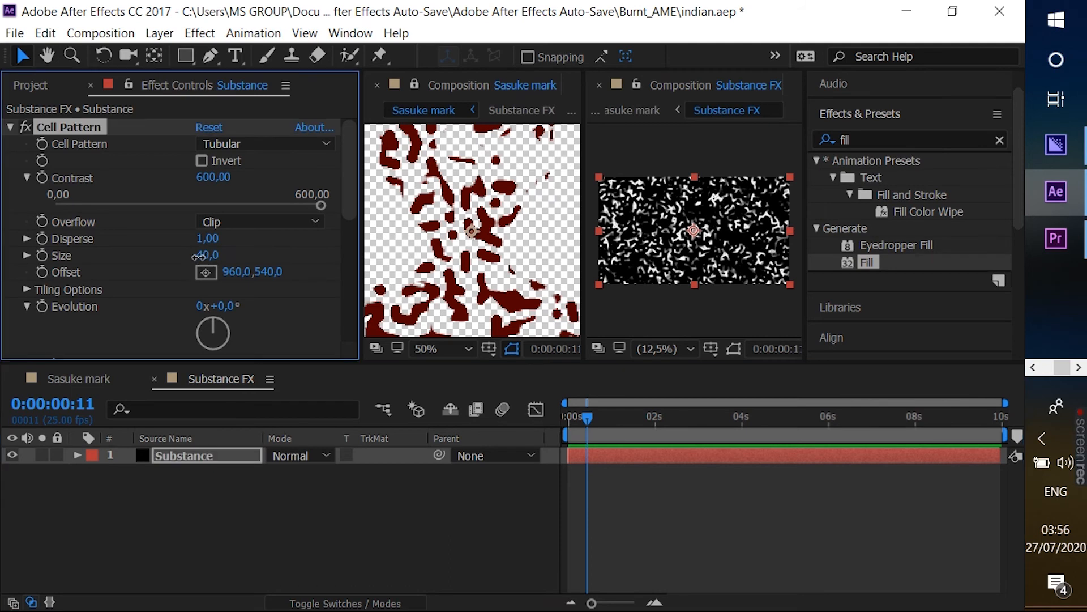
drag(200, 255, 195, 257)
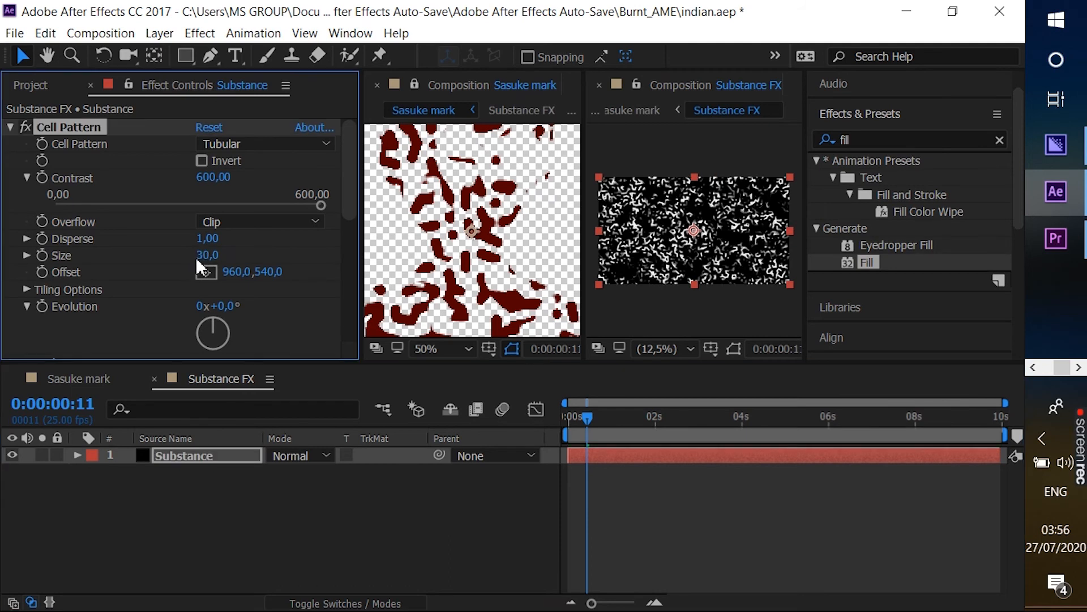
- Return to the Sasuke mark composition, close the separate Substance FX viewer and fit the Sasuke mark view
click(86, 376)
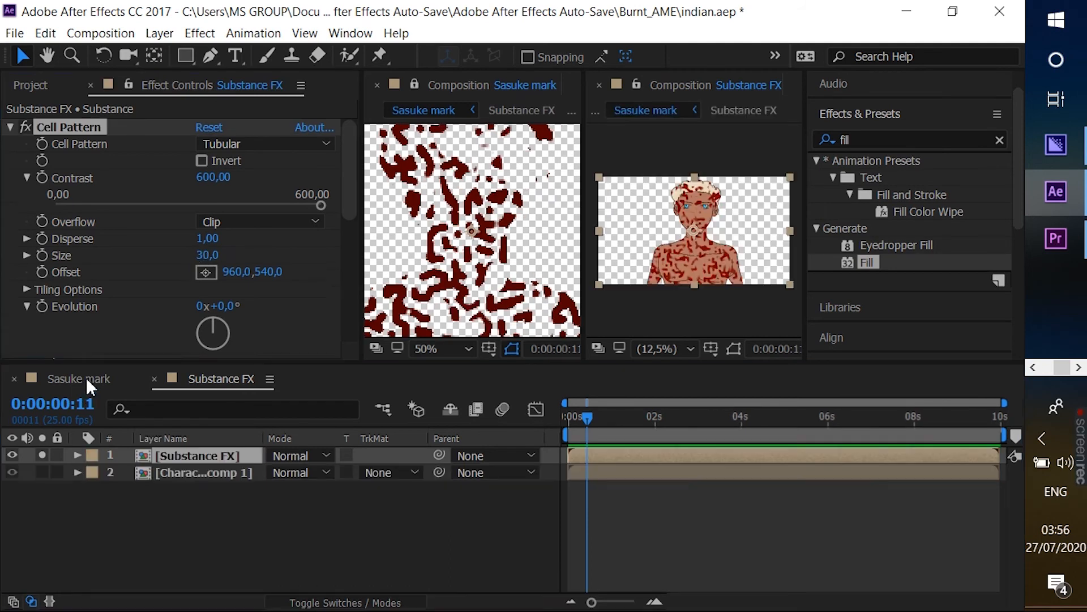
click(597, 86)
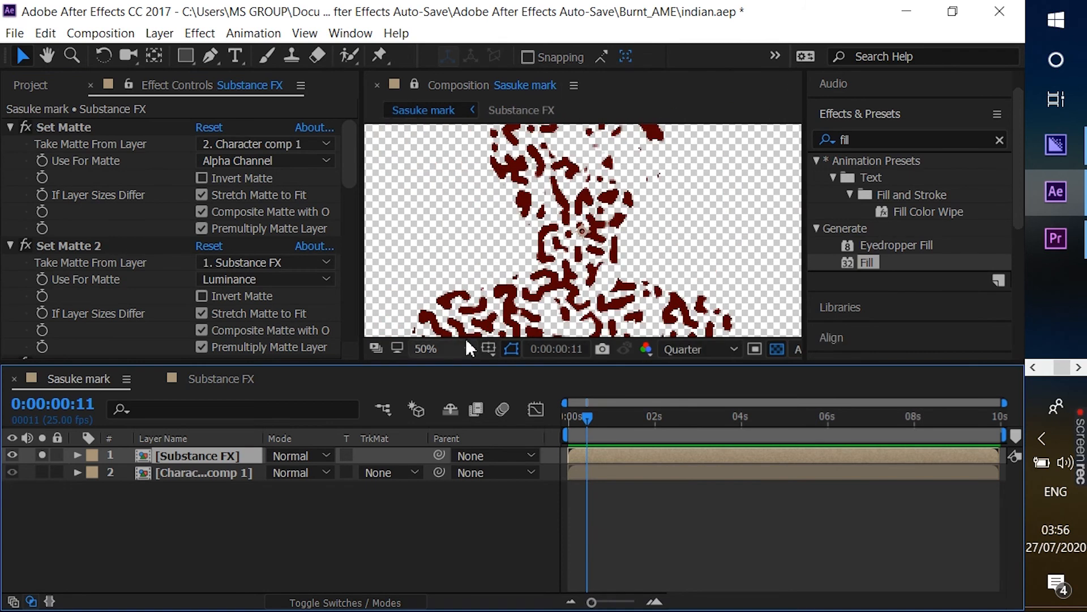
click(465, 353)
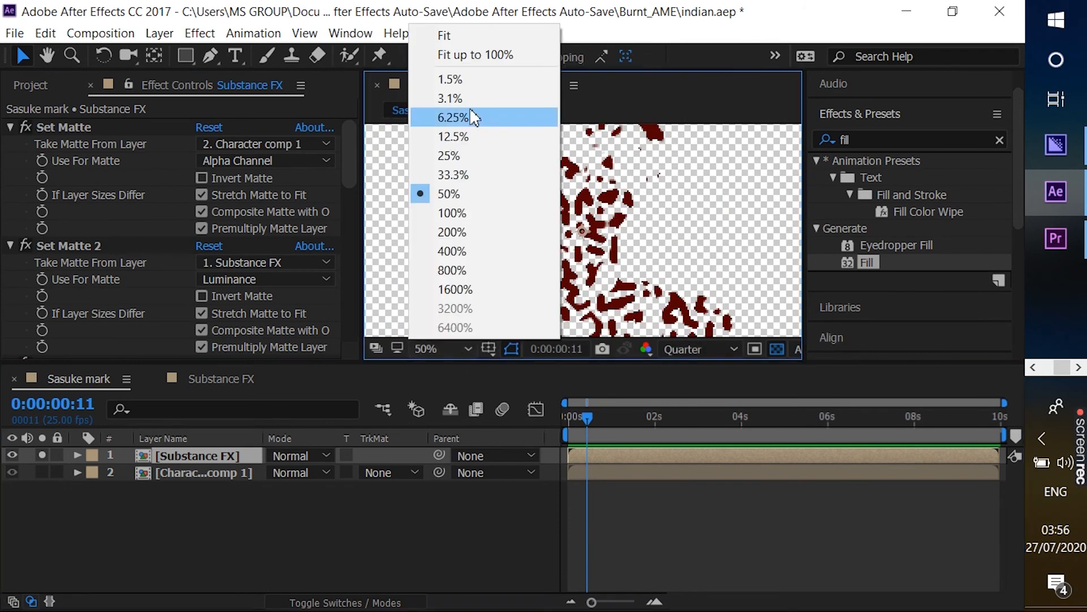
click(471, 37)
click(348, 509)
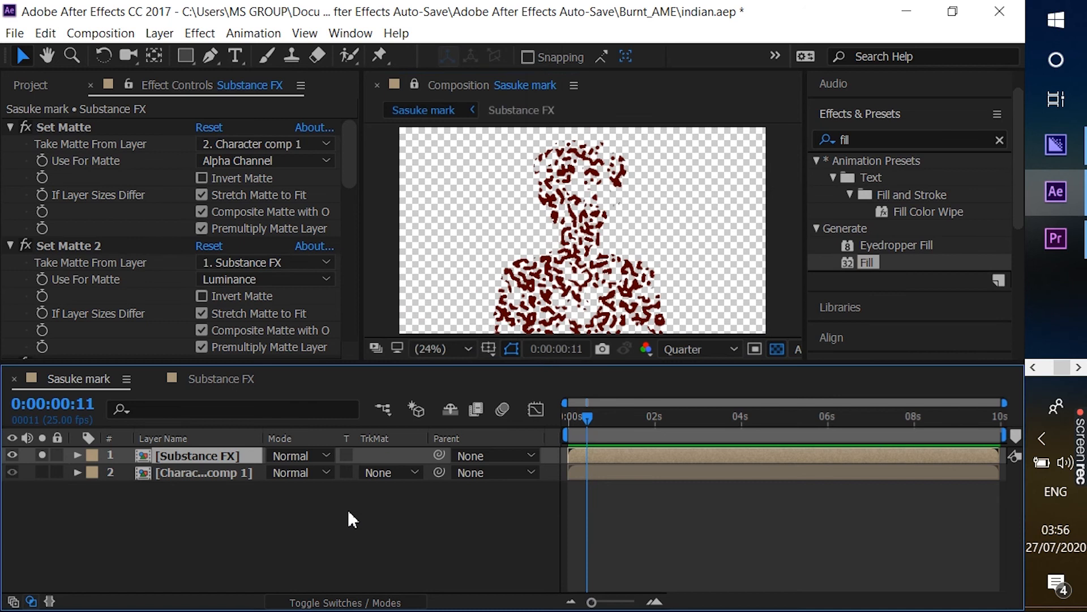
- Open the Substance FX timeline and unlock the composition viewer so it shows Substance FX
click(212, 456)
click(247, 383)
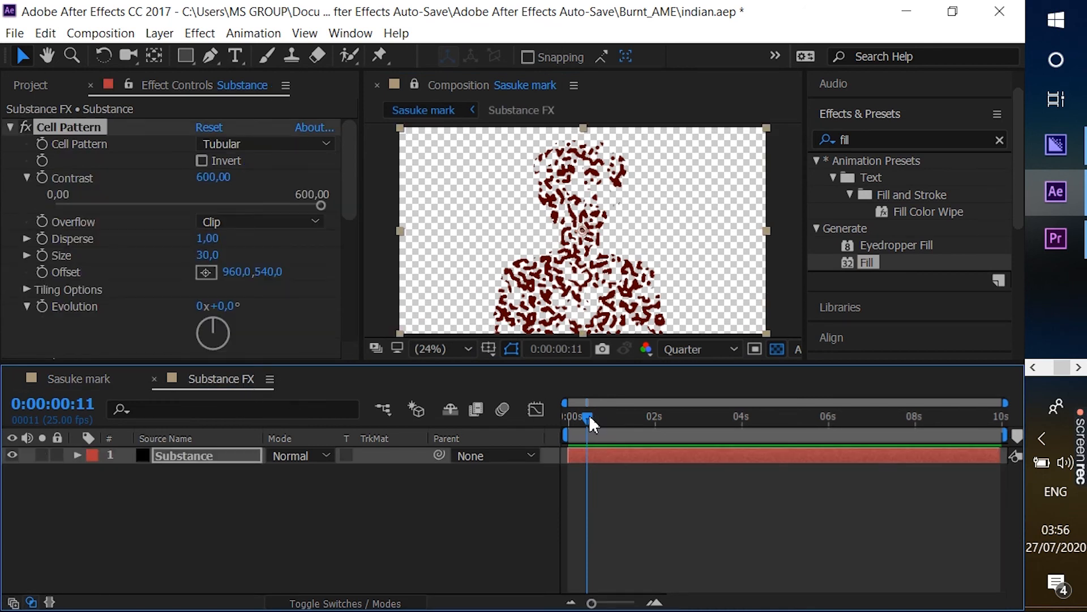
drag(588, 414, 596, 416)
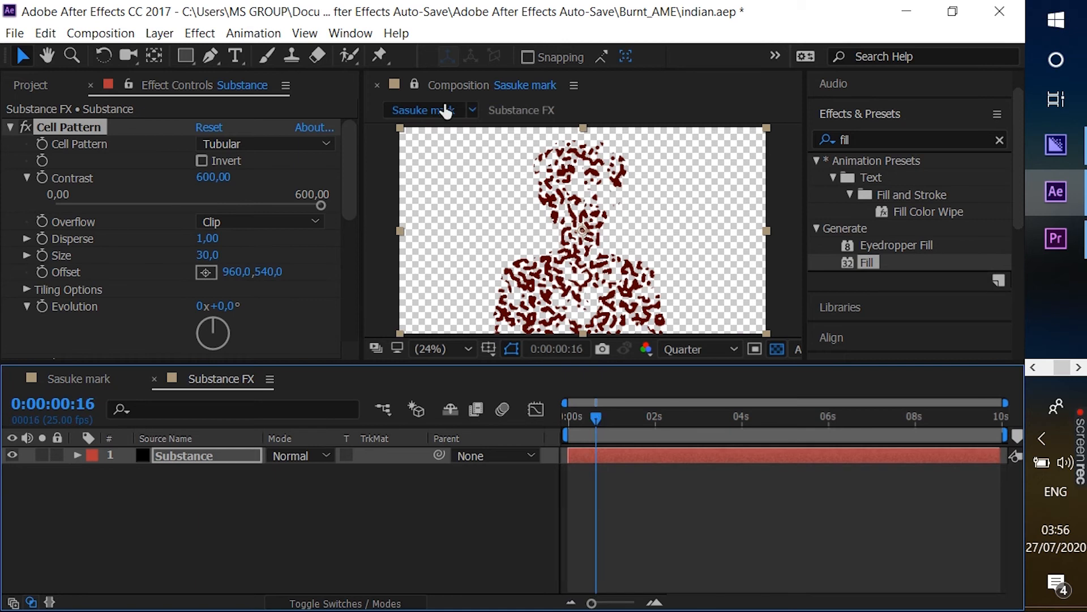
click(419, 81)
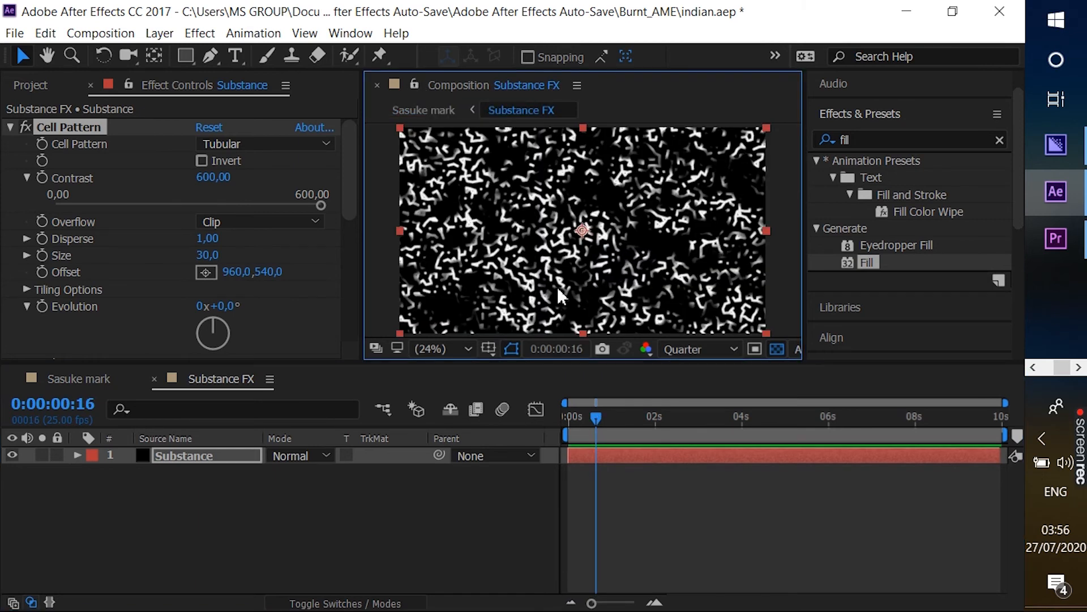
- At 0:00:01:23, start keyframing the Fractal Noise Brightness of the Substance layer with a value of -407
drag(590, 417, 652, 418)
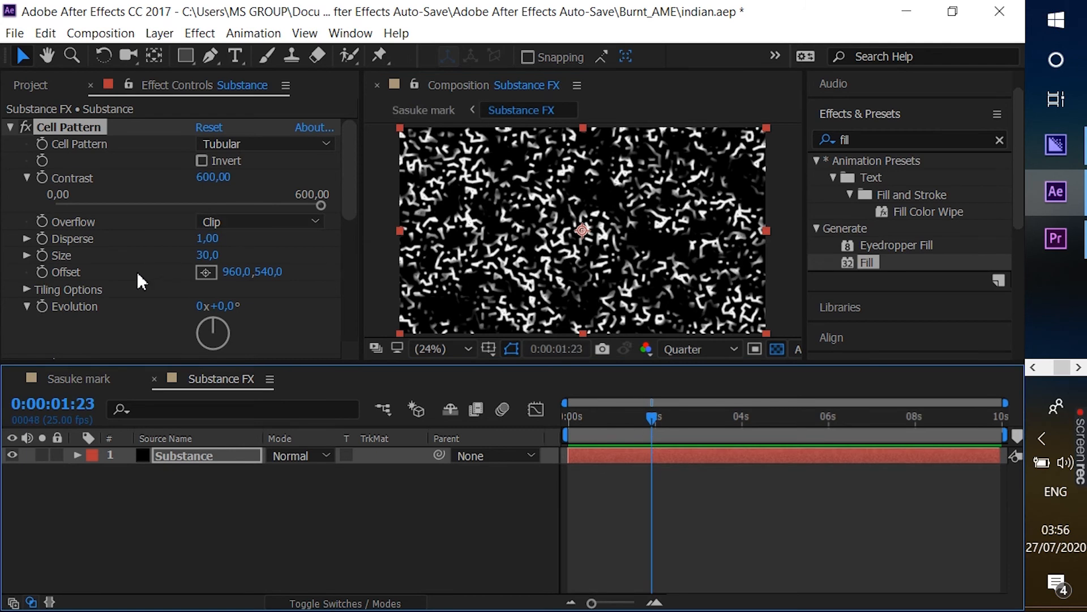
click(352, 205)
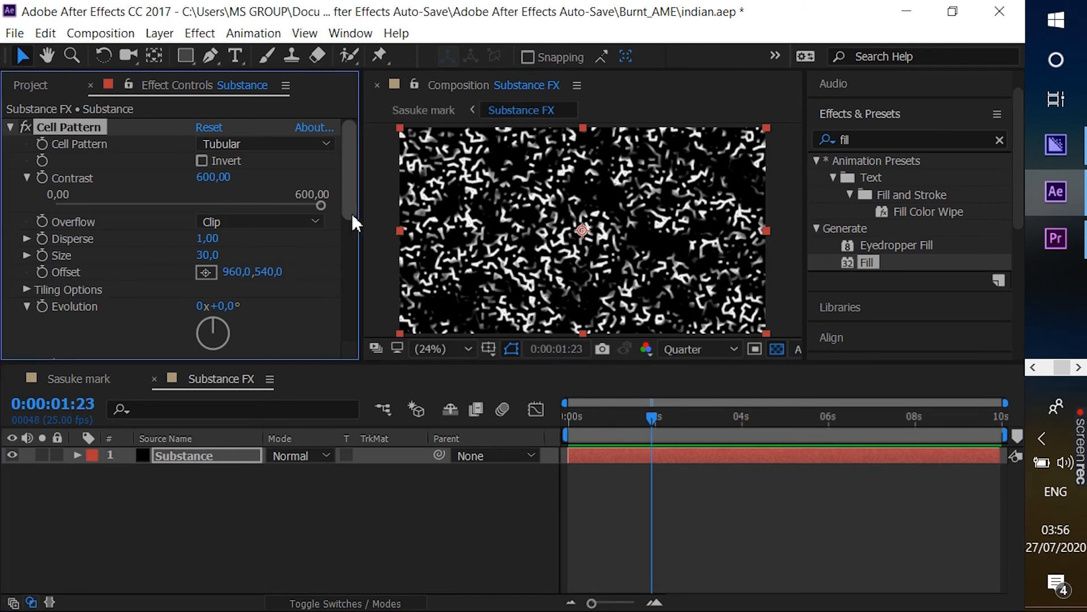
drag(351, 205, 351, 308)
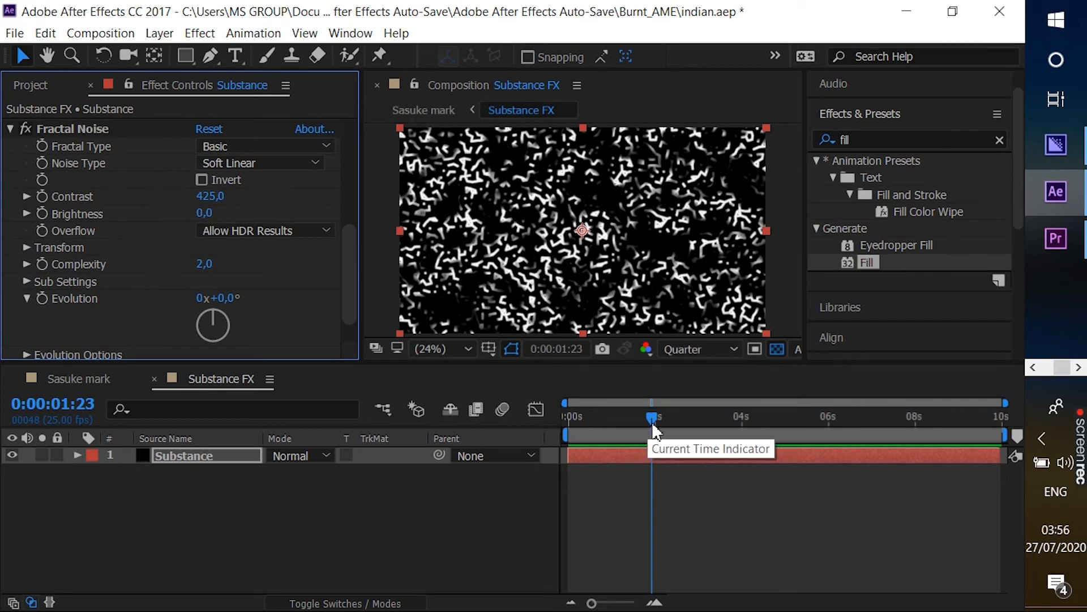
click(41, 215)
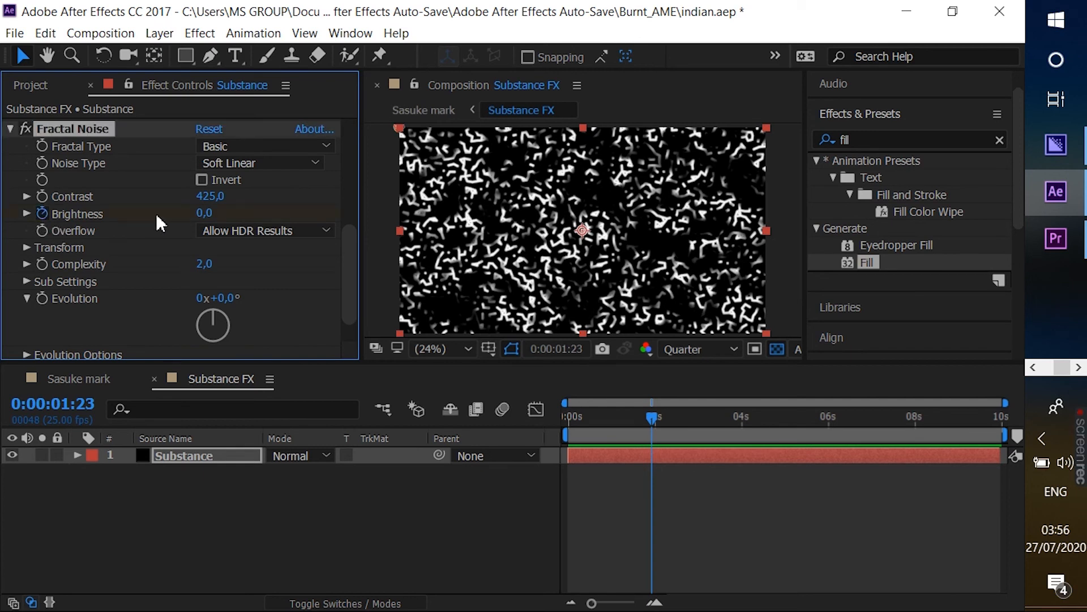
drag(203, 213, 20, 230)
- At 0:00:04:18, set the Fractal Noise Brightness to -25 and reveal the layer's keyframes in the timeline
drag(652, 419, 772, 420)
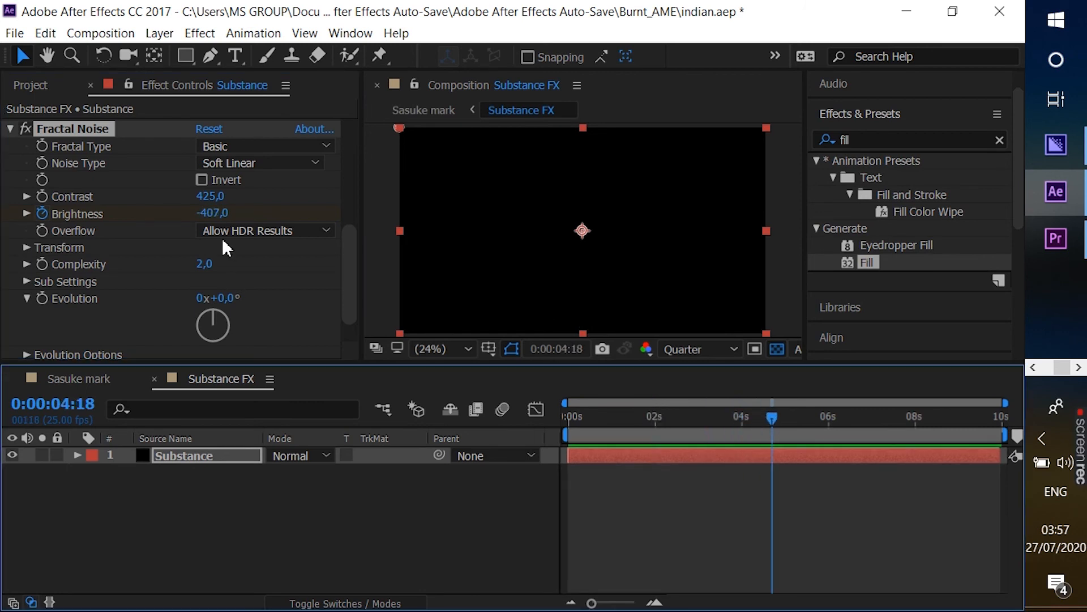
drag(209, 213, 344, 203)
scroll(344, 203, down, 5)
key(u)
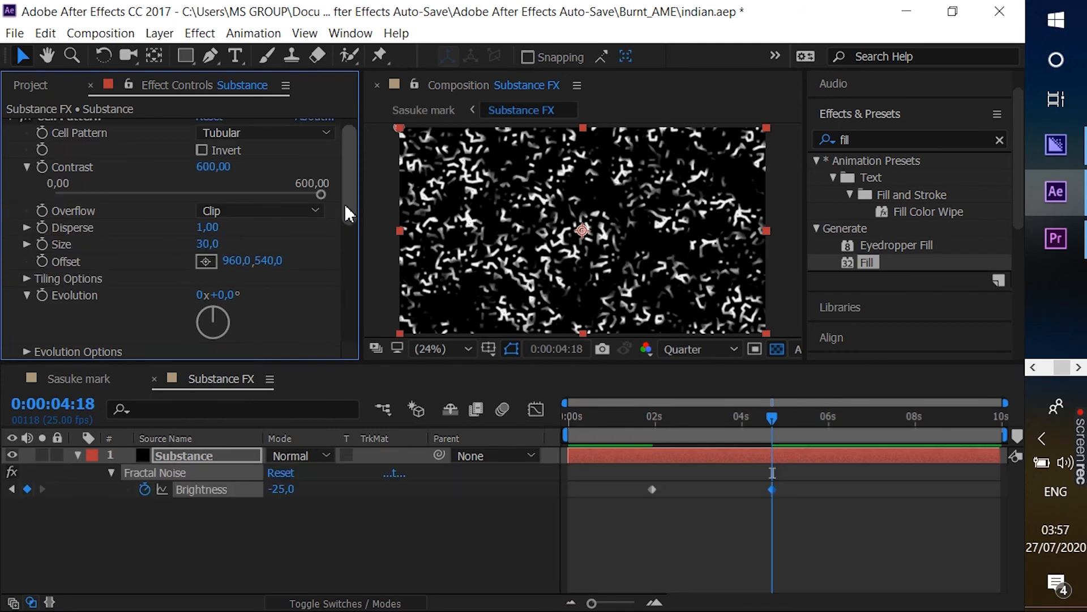
- Select both Brightness keyframes and apply Easy Ease to them
drag(797, 484, 641, 498)
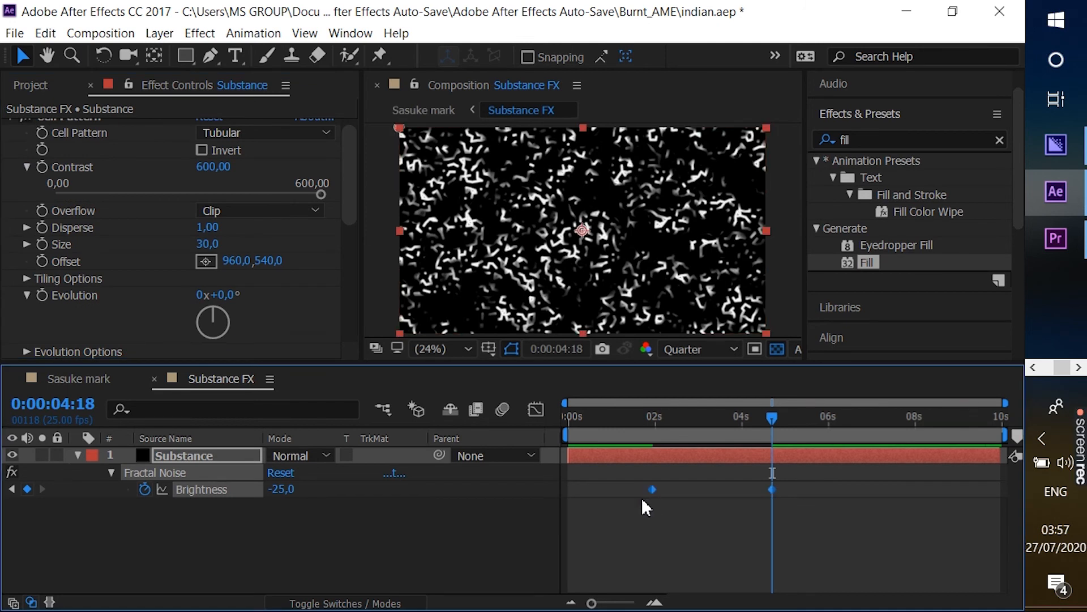
key(F9)
key(ctrl+z)
right_click(773, 488)
mouse_move(811, 480)
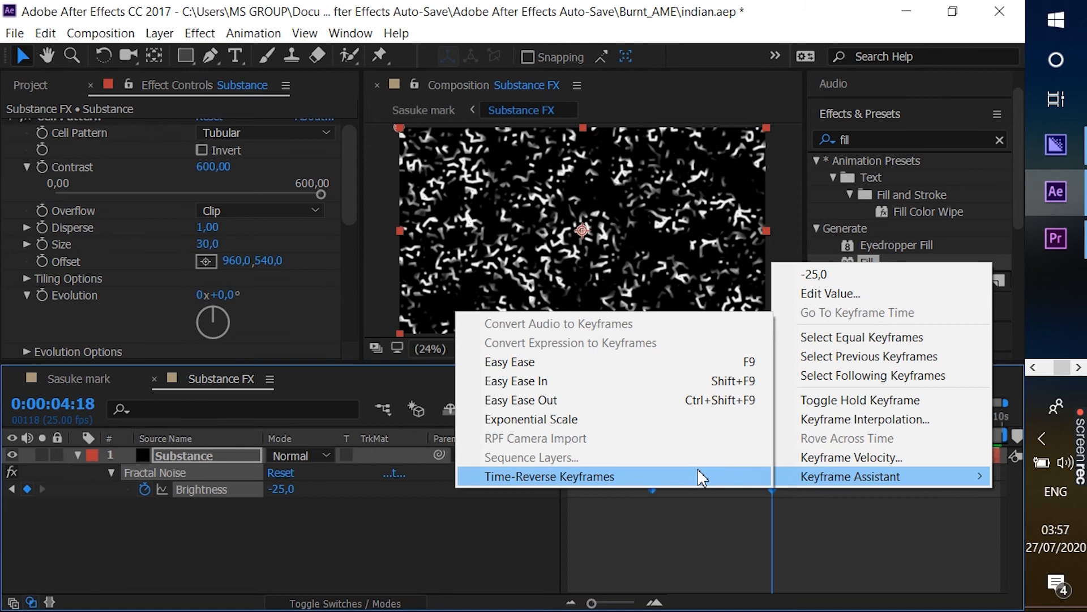
click(628, 372)
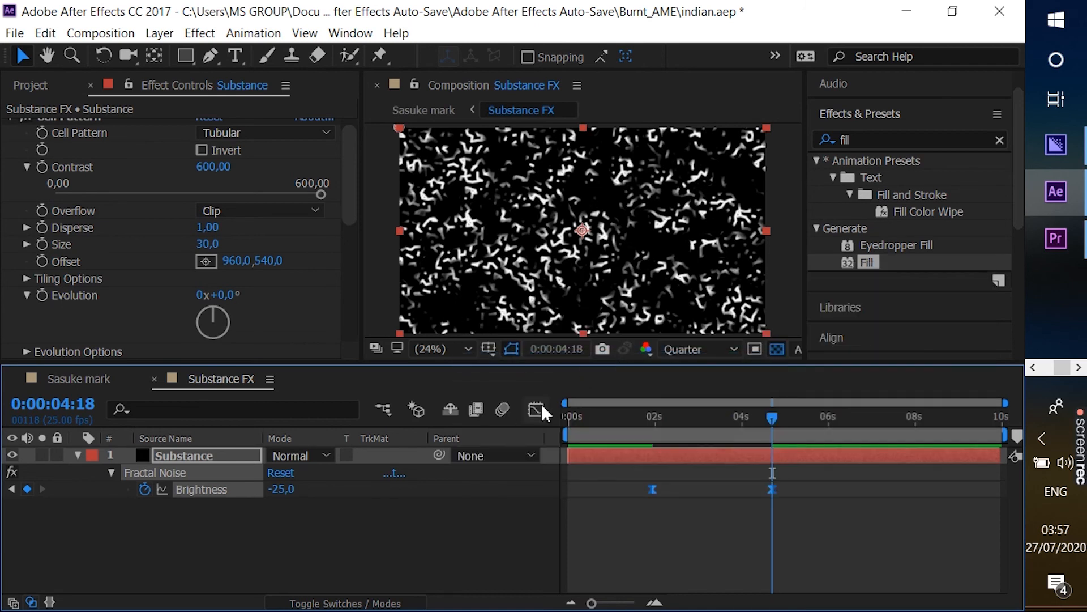
- In the Graph Editor, lengthen the incoming ease of the last Brightness keyframe so the speed peaks early
click(793, 526)
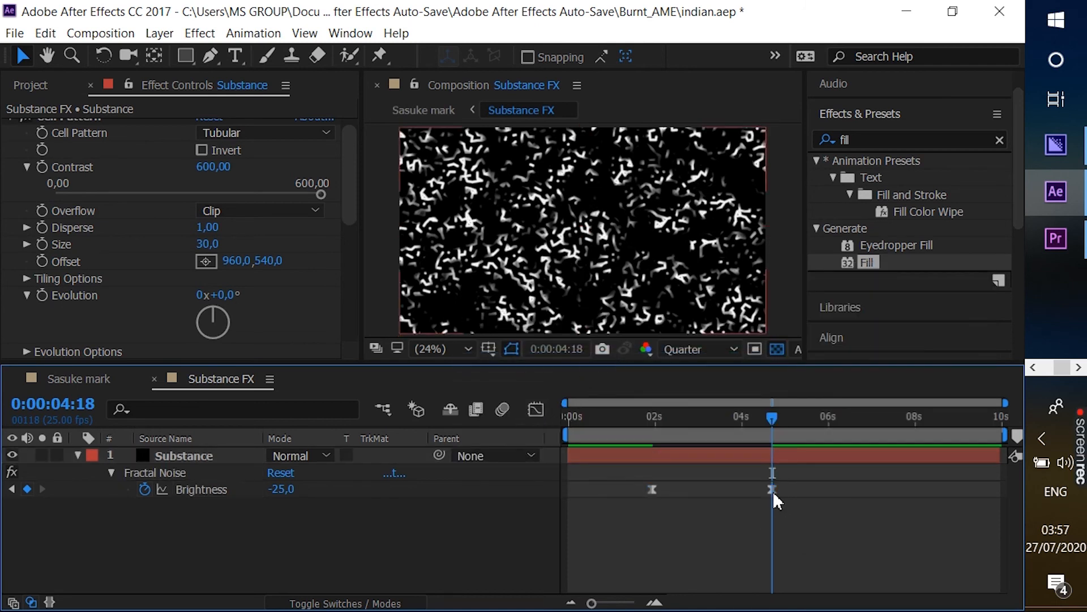
click(773, 489)
click(547, 410)
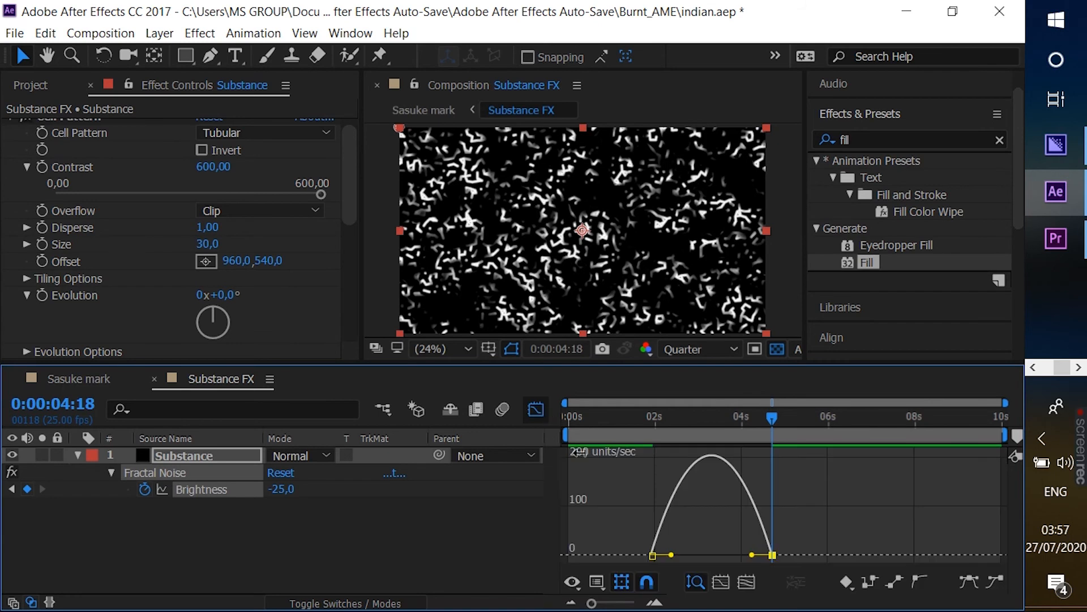
drag(752, 554, 711, 555)
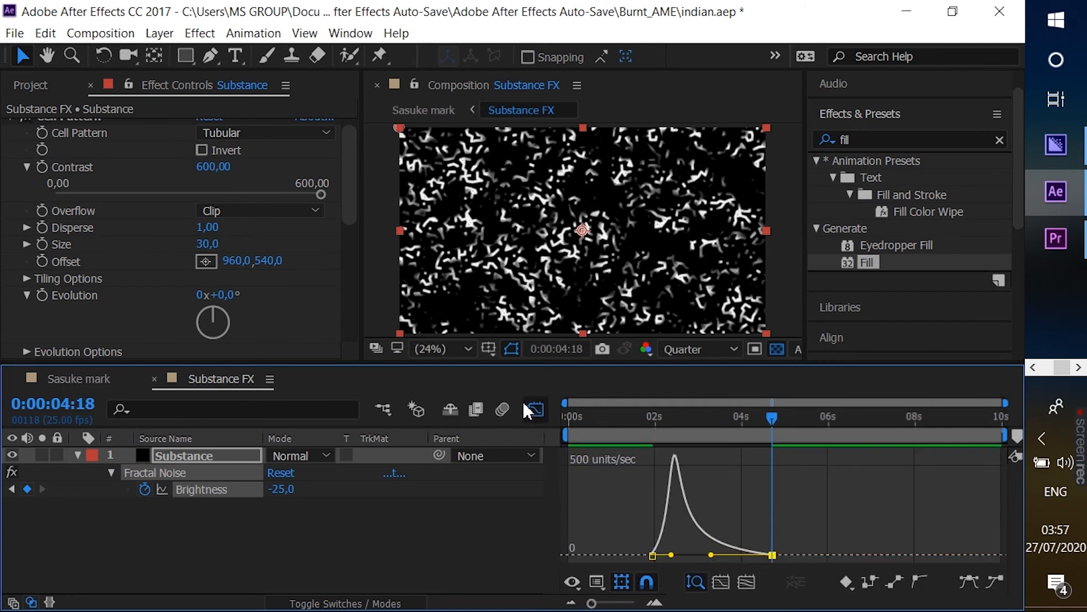
click(535, 410)
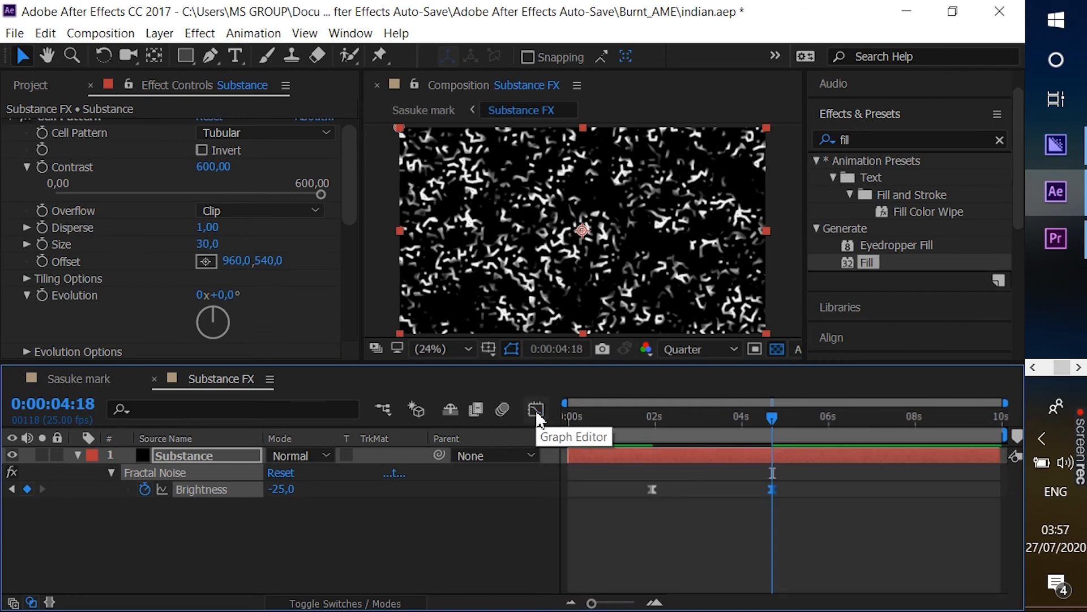
- Turn off solo on Substance FX in Sasuke mark, preview the animation from 0:00:01:09 and move to 0:00:03:03
drag(762, 419, 627, 420)
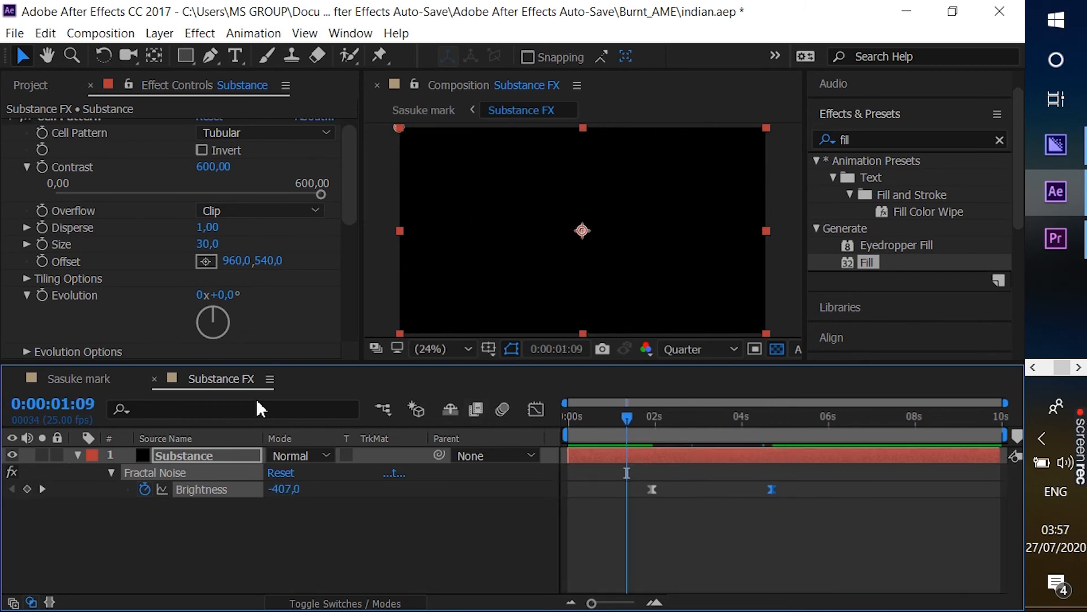
click(90, 379)
key(space)
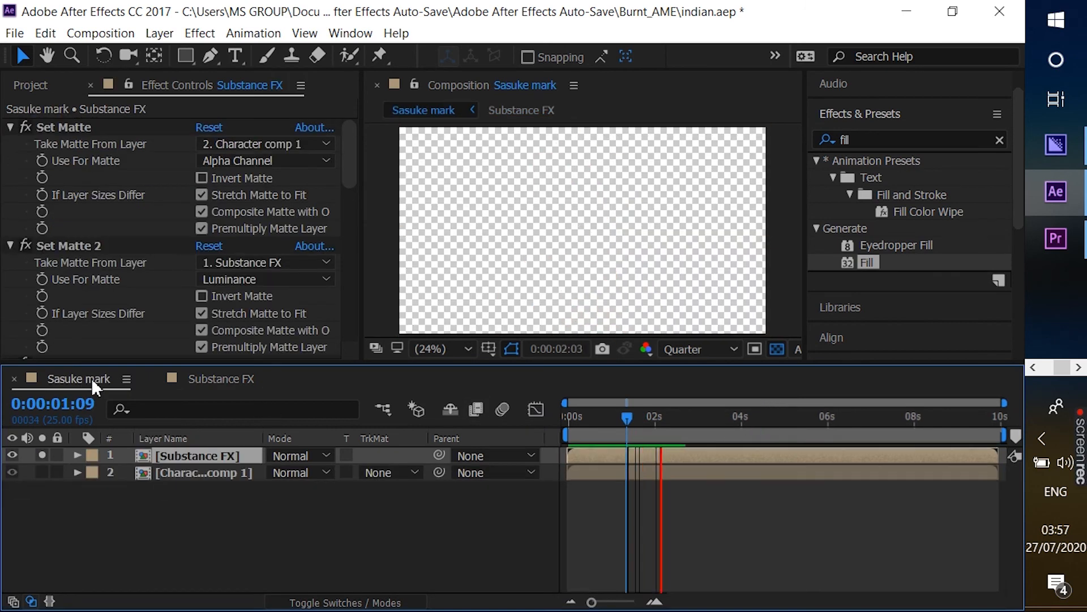
click(626, 416)
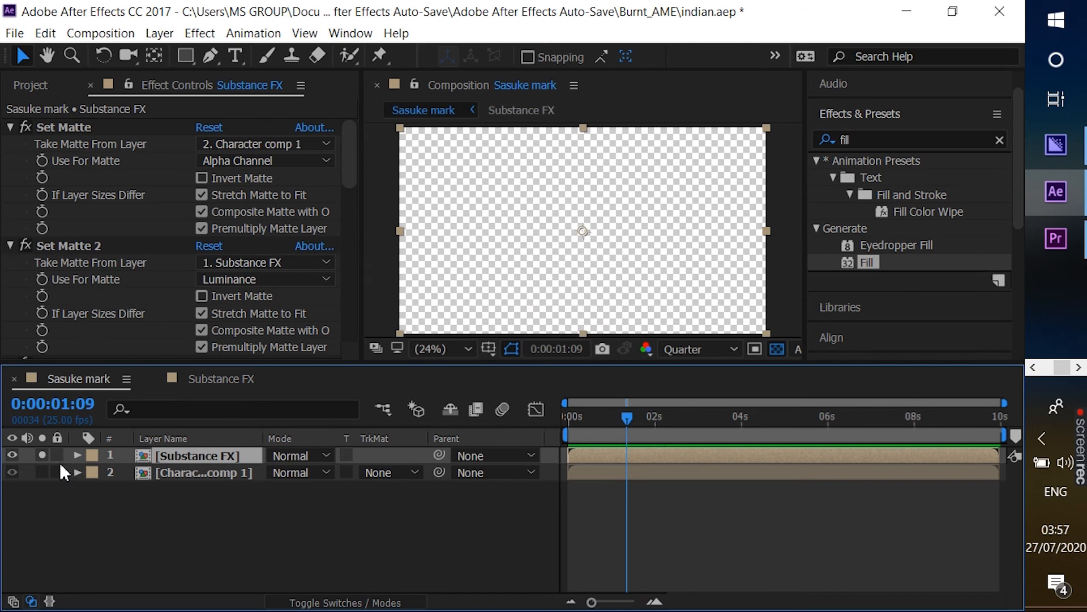
click(42, 455)
key(space)
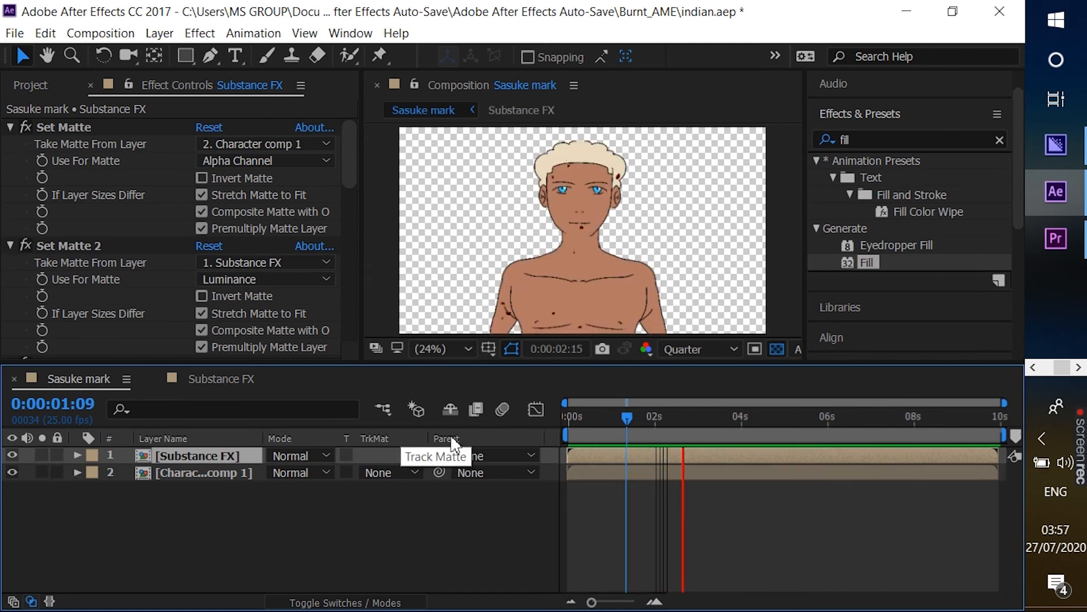
drag(624, 423, 699, 424)
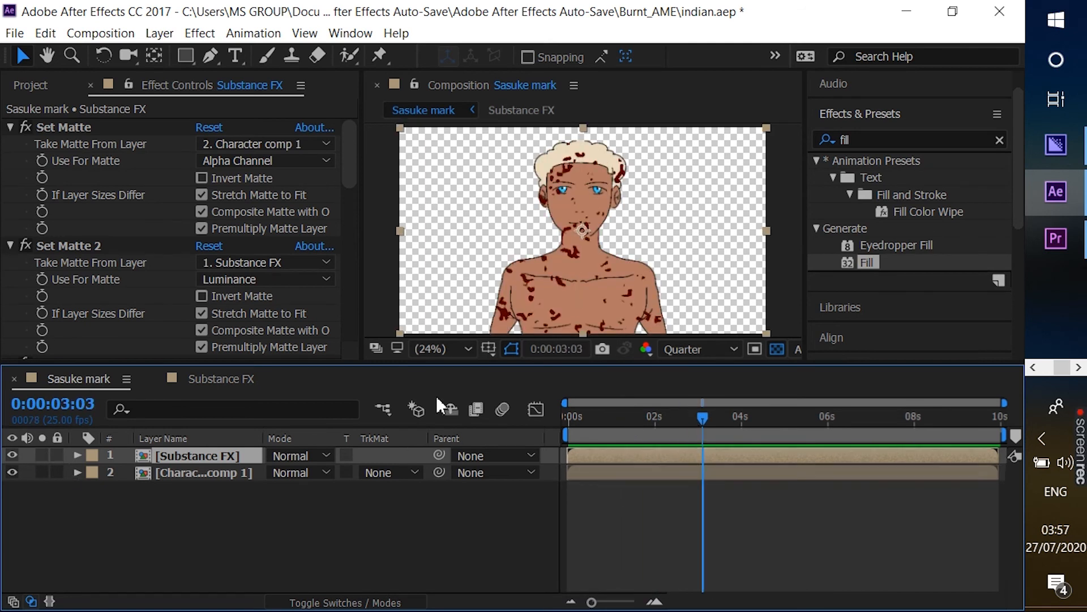
- Lock the Sasuke mark viewer, open Substance FX in a separate viewer beside it, and set the Sasuke mark view to 25%
click(419, 84)
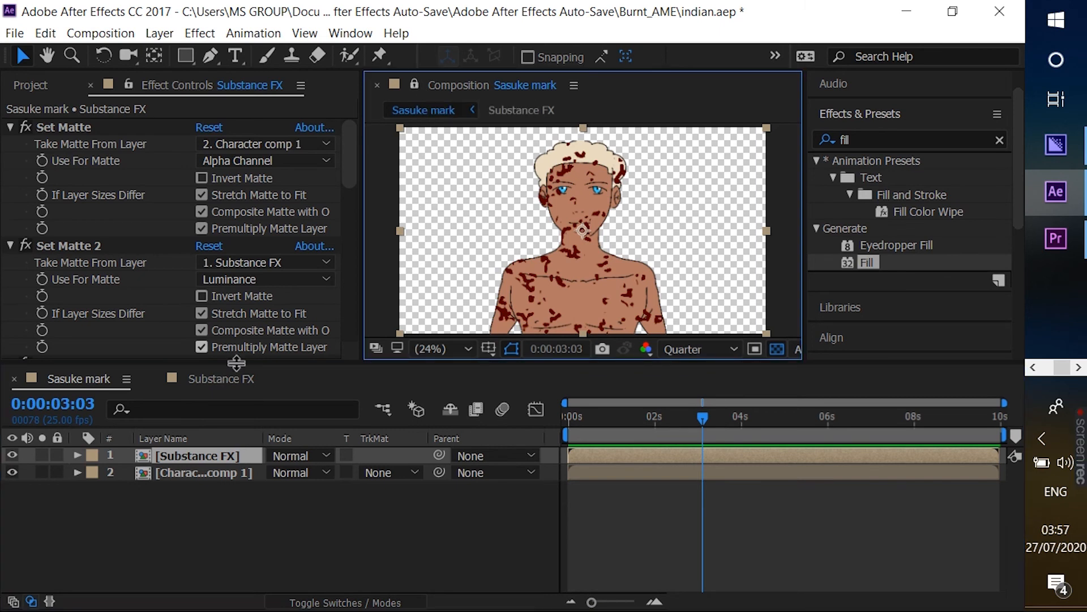
click(215, 474)
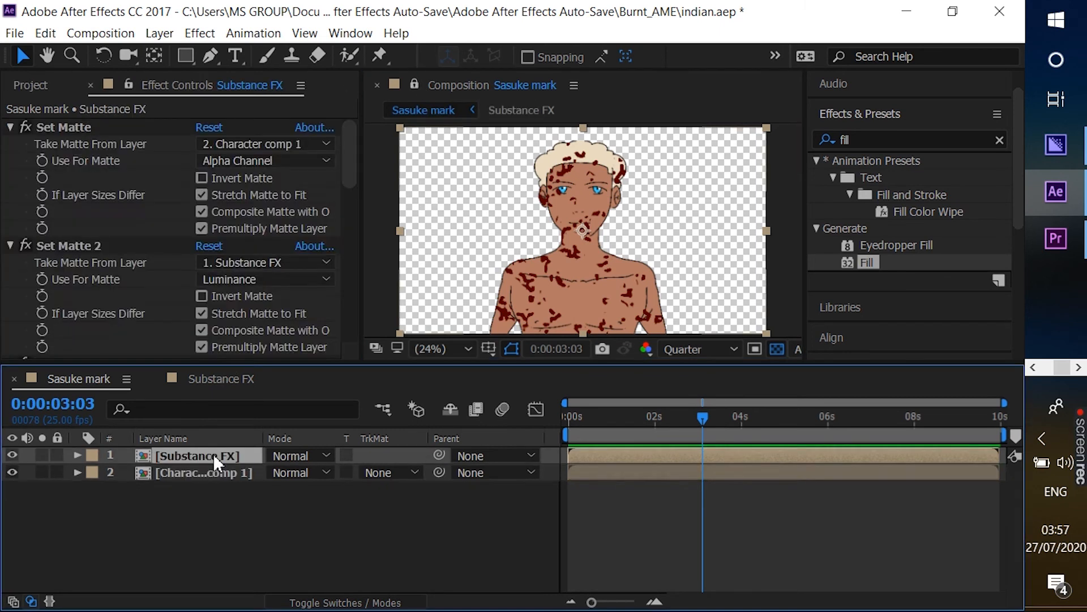
double_click(214, 456)
drag(634, 93, 771, 188)
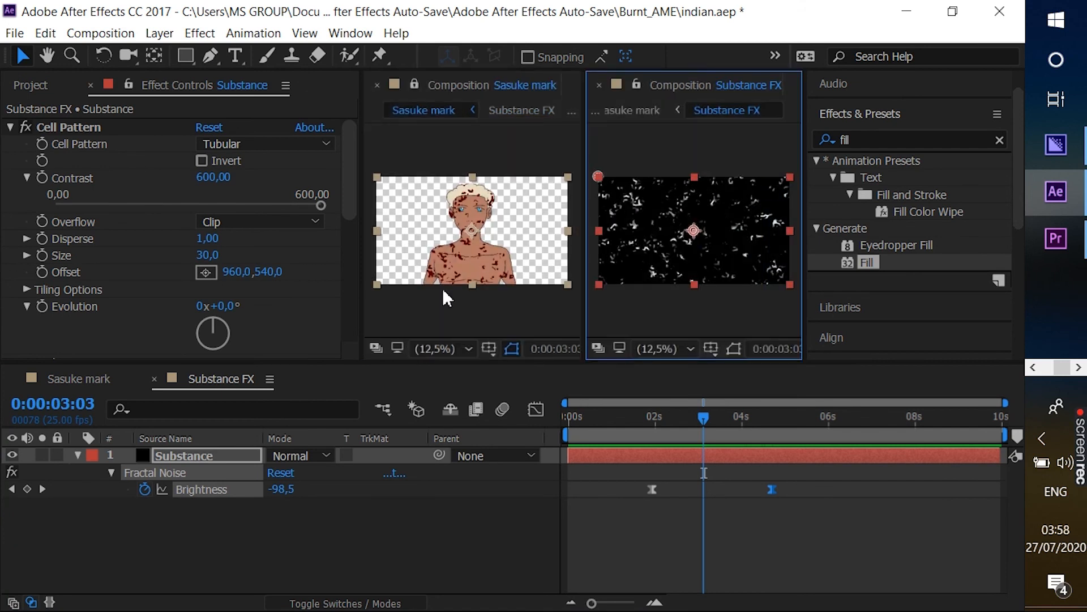
click(457, 347)
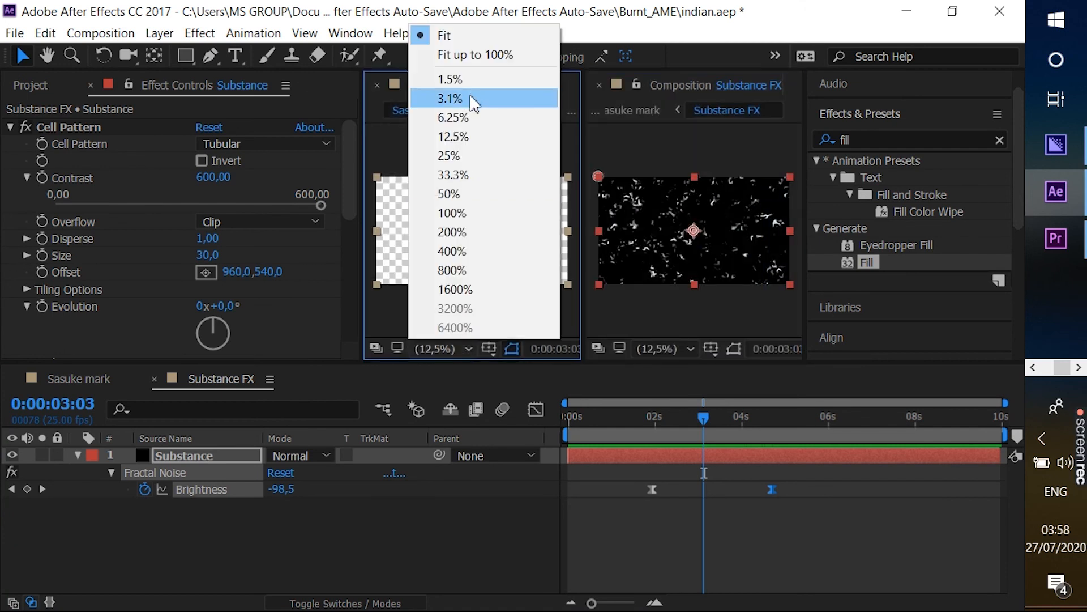
click(474, 161)
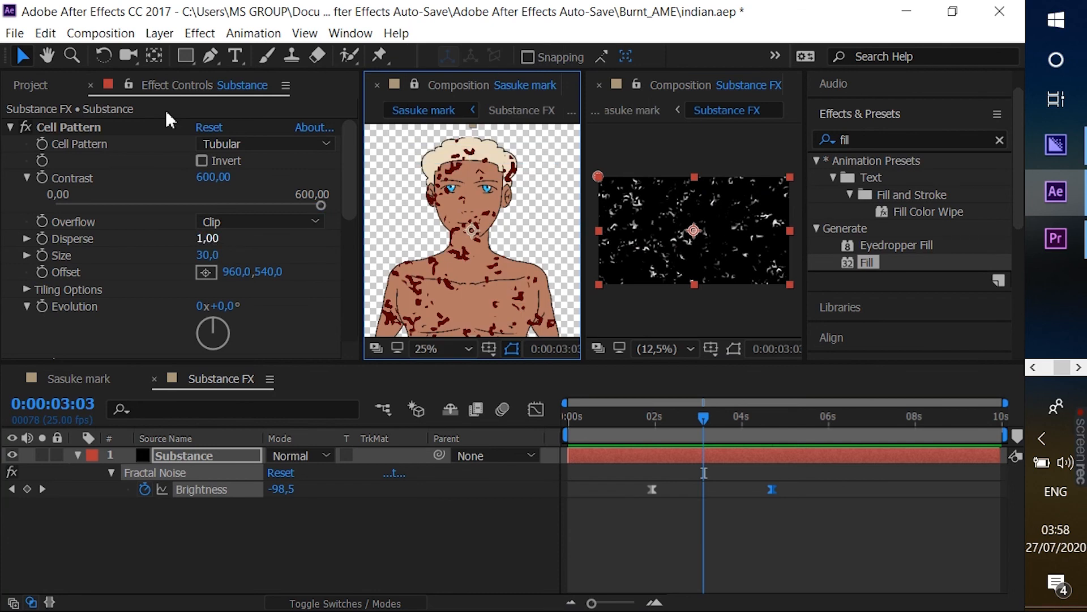
- Draw a rectangular mask on the Substance layer around the upper middle area covering the character's head
click(186, 55)
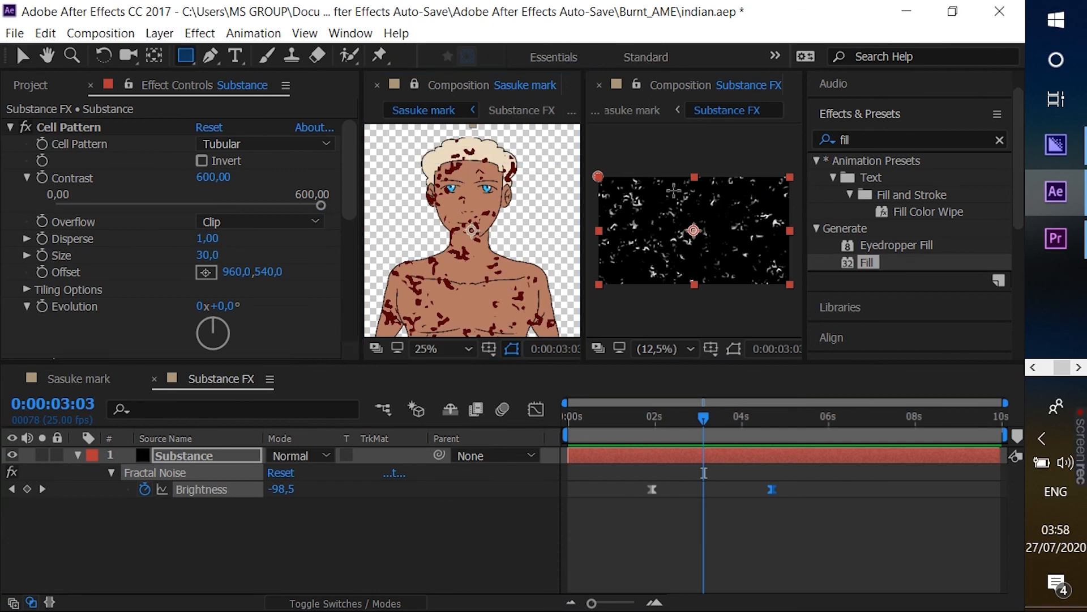
drag(657, 174, 738, 223)
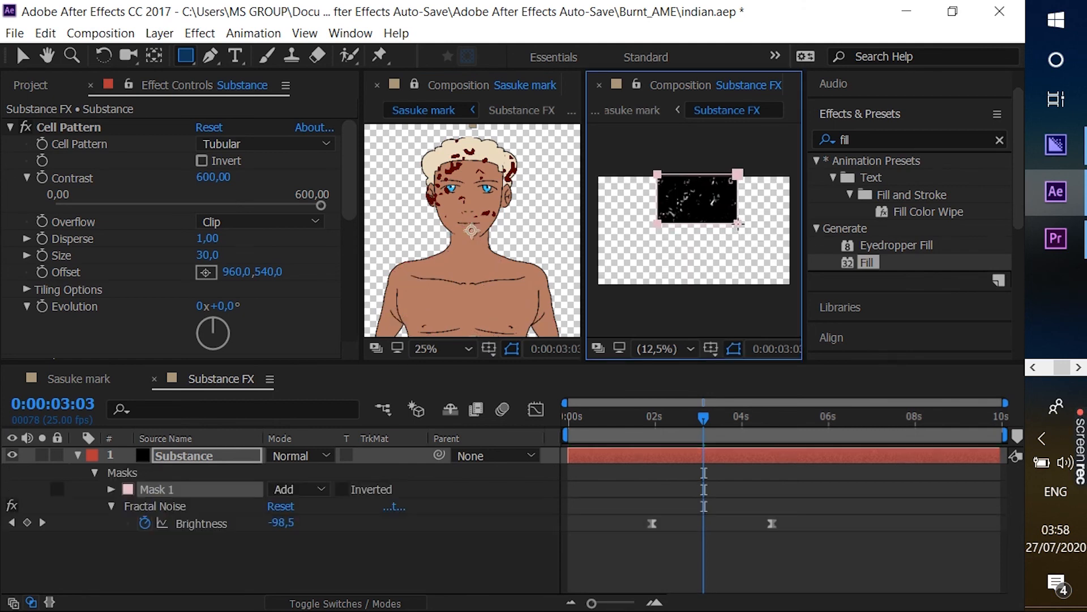
- Lower the bottom edge of Mask 1 on the Substance layer to the character's neck and set the mask mode to Subtract
click(215, 451)
key(v)
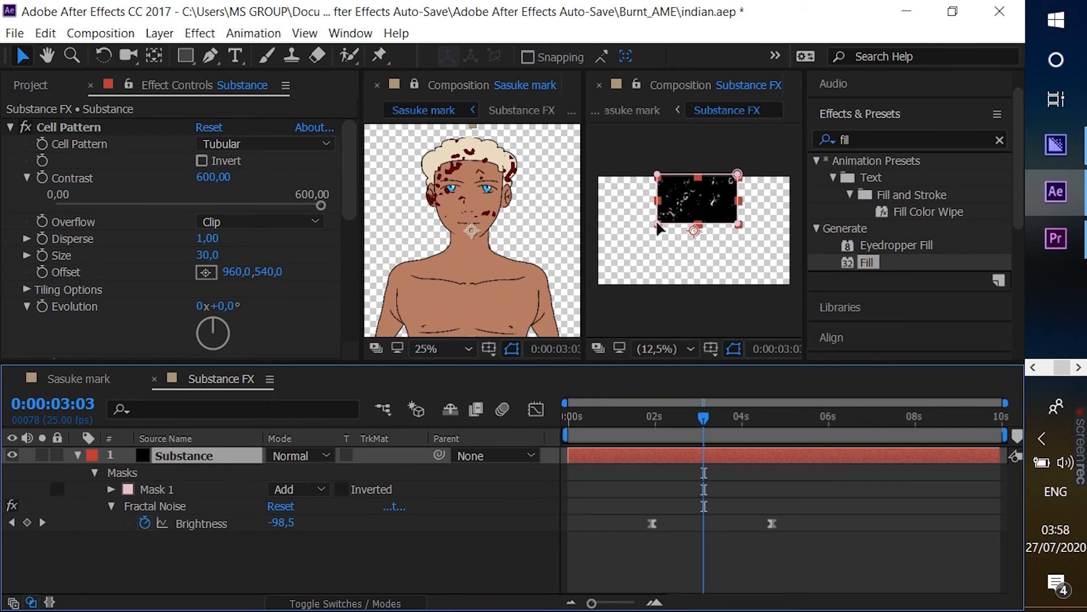
drag(658, 222, 659, 228)
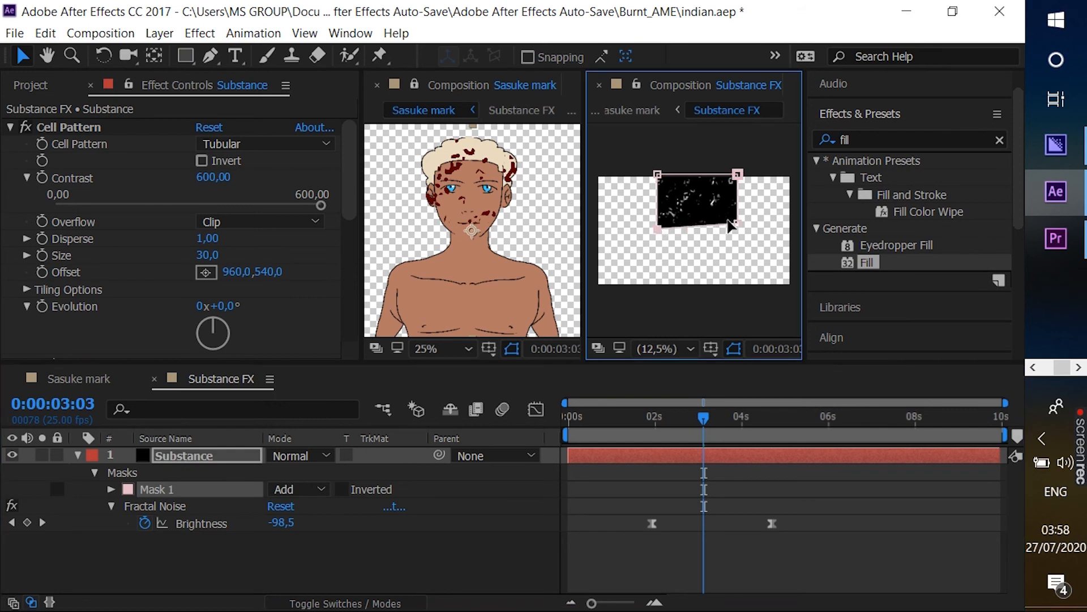
drag(737, 222, 737, 228)
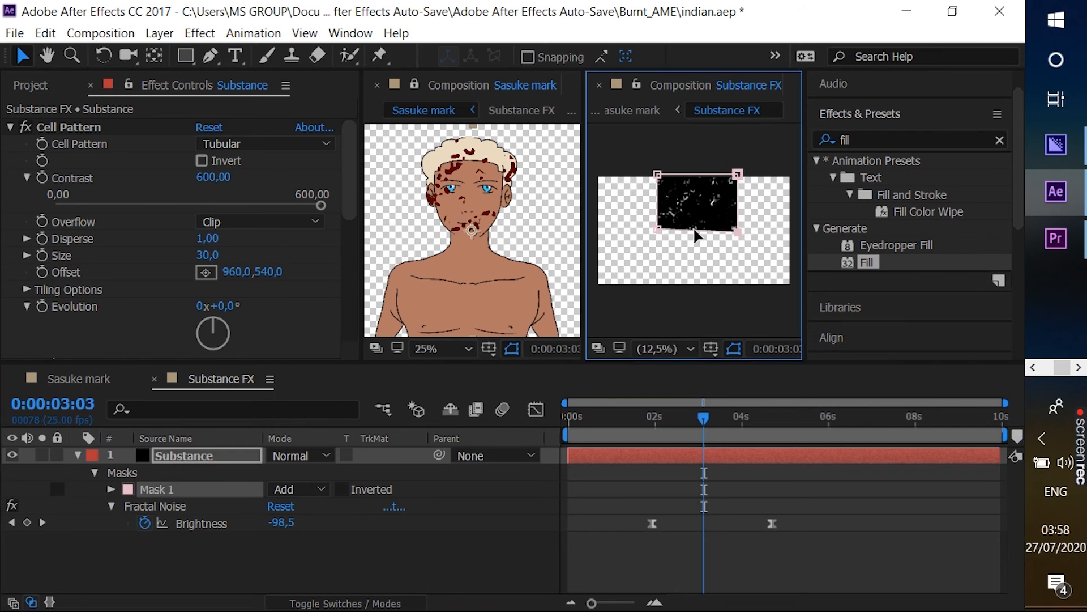
drag(658, 227, 659, 231)
drag(735, 233, 735, 230)
click(316, 490)
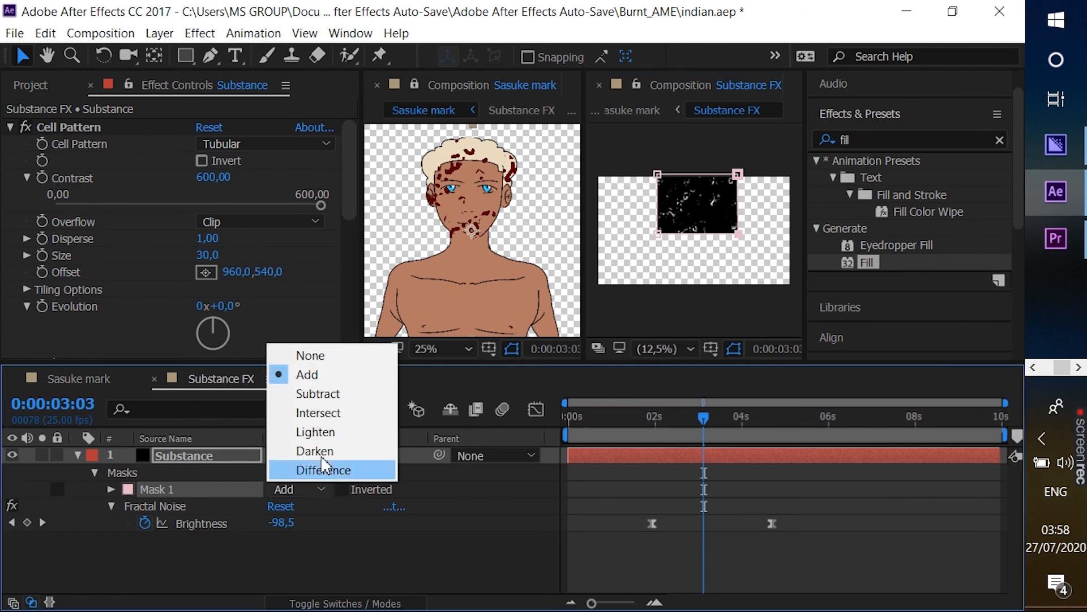
click(330, 397)
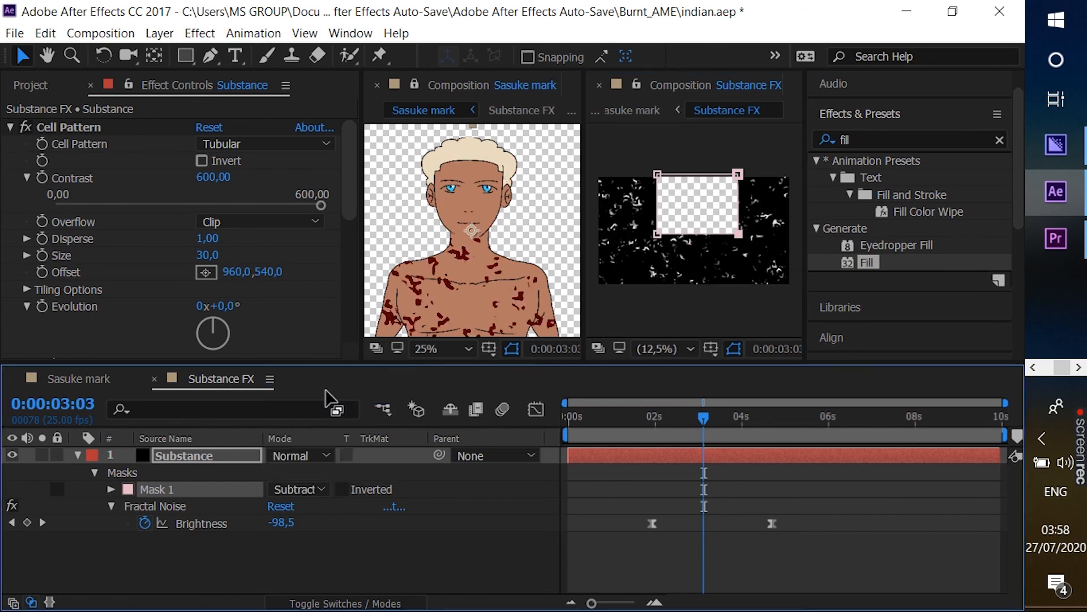
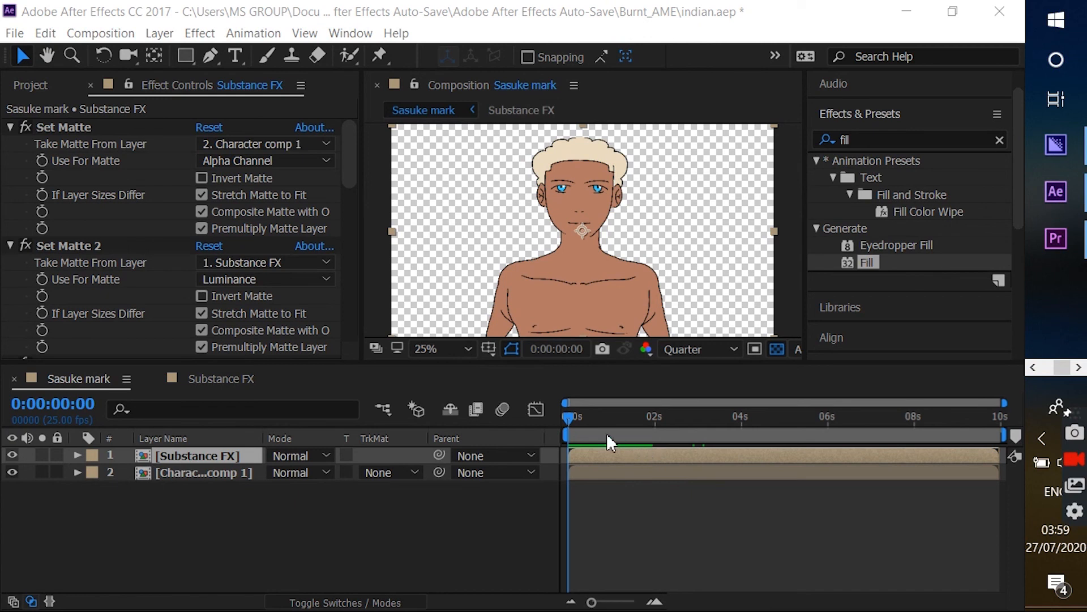
- Preview the Sasuke mark animation from 0:00:00:00 to check the masked pattern on the character
click(567, 420)
key(space)
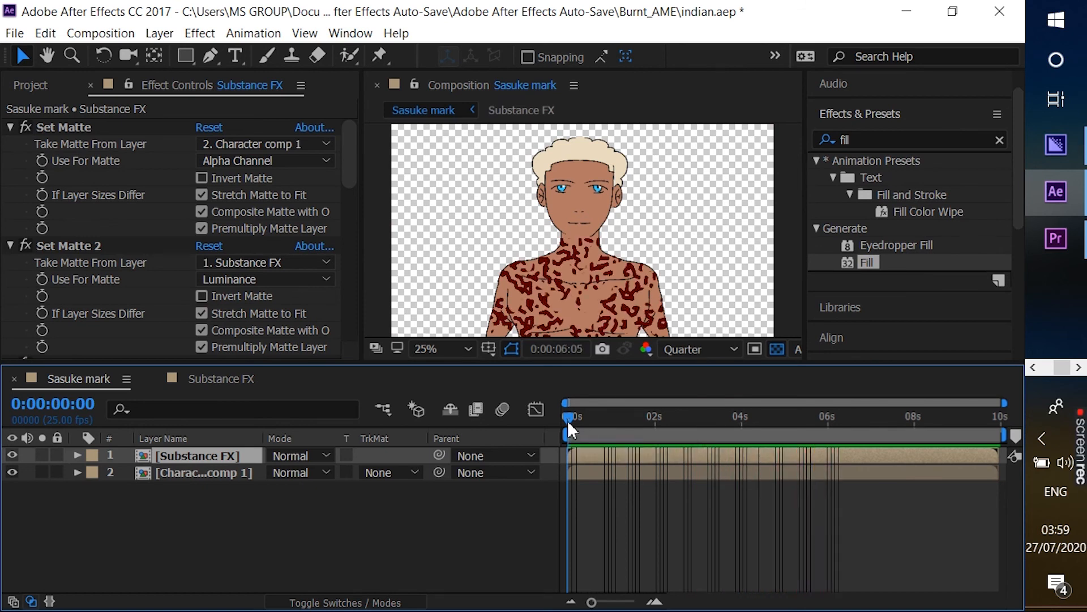
key(space)
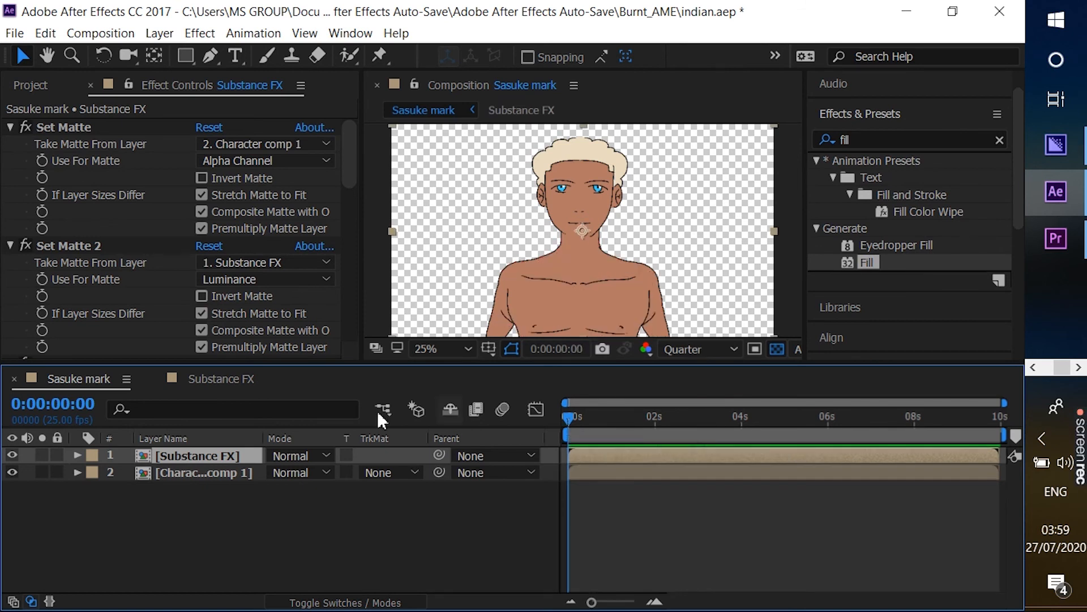
- In the Substance FX composition, move to 0:00:03:17 and set the Cell Pattern Size to 24
click(222, 381)
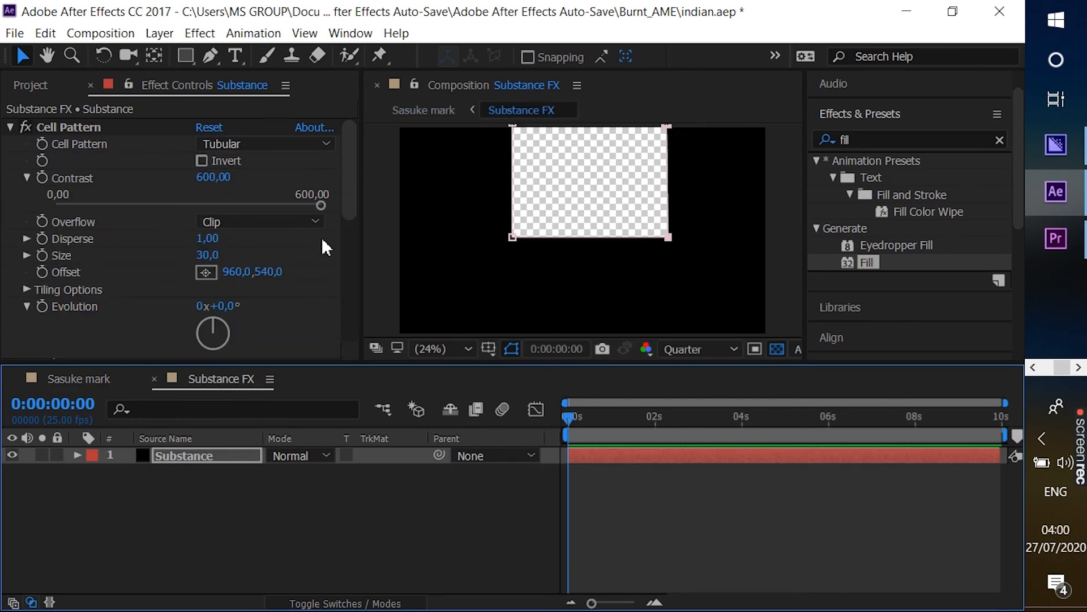
drag(568, 418, 727, 419)
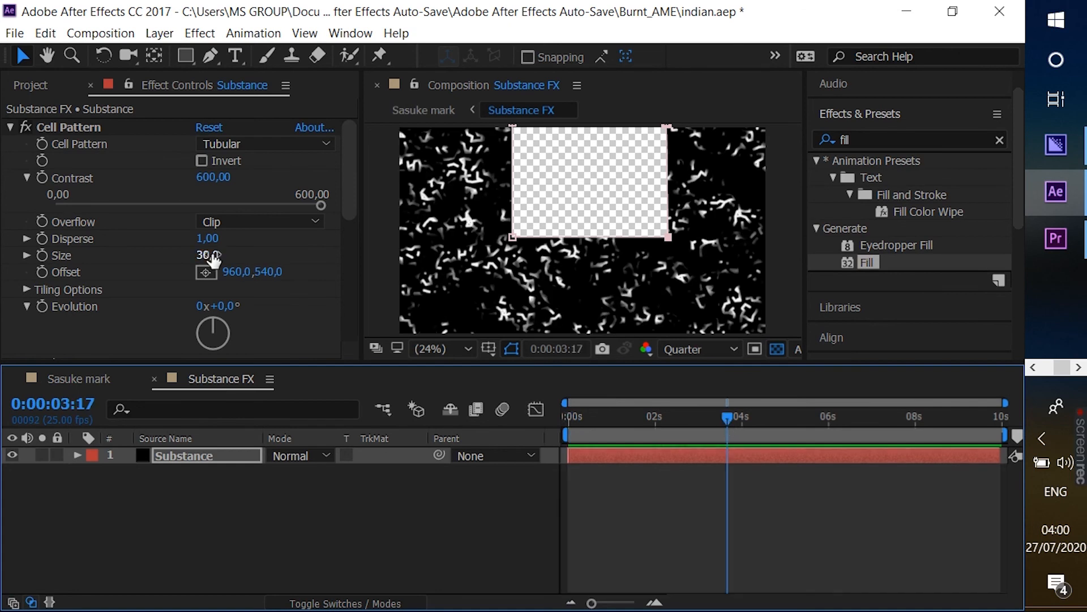
drag(214, 259, 207, 258)
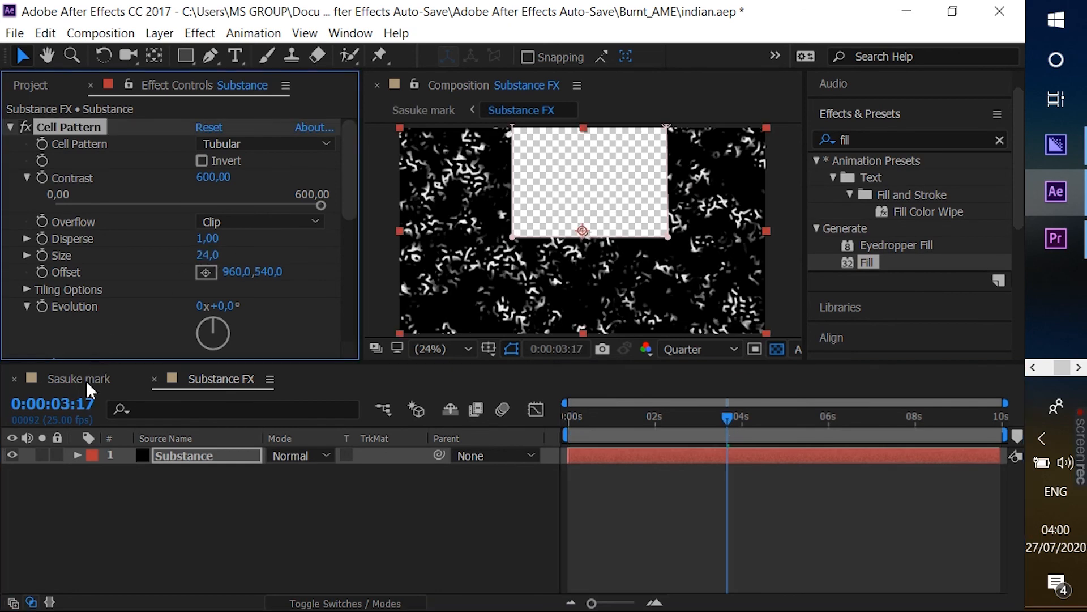
- Preview the Sasuke mark composition from near its start and save the project
click(86, 380)
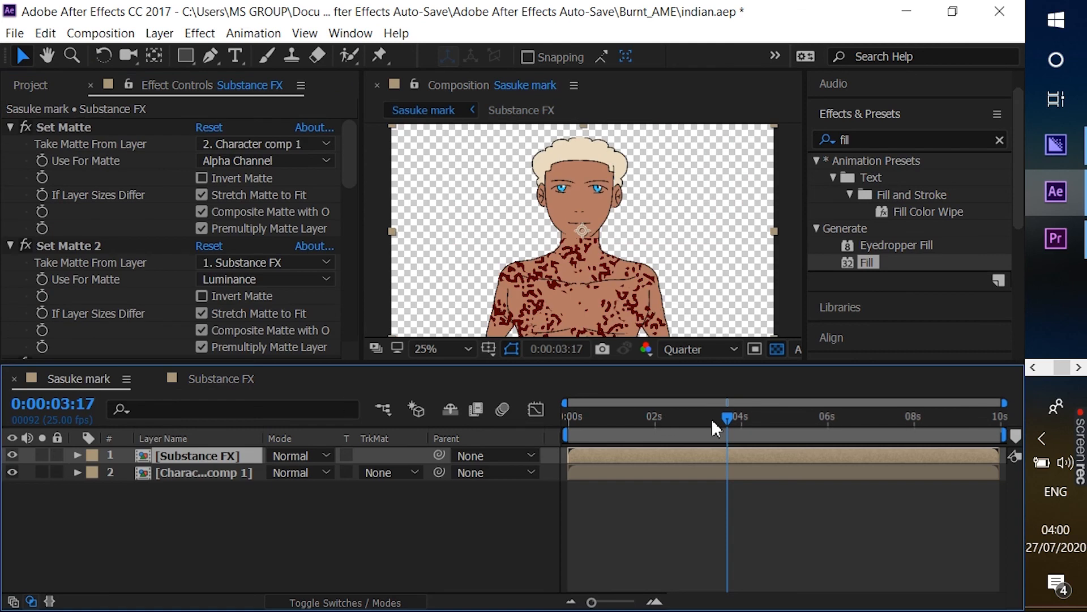
drag(721, 419, 572, 422)
key(space)
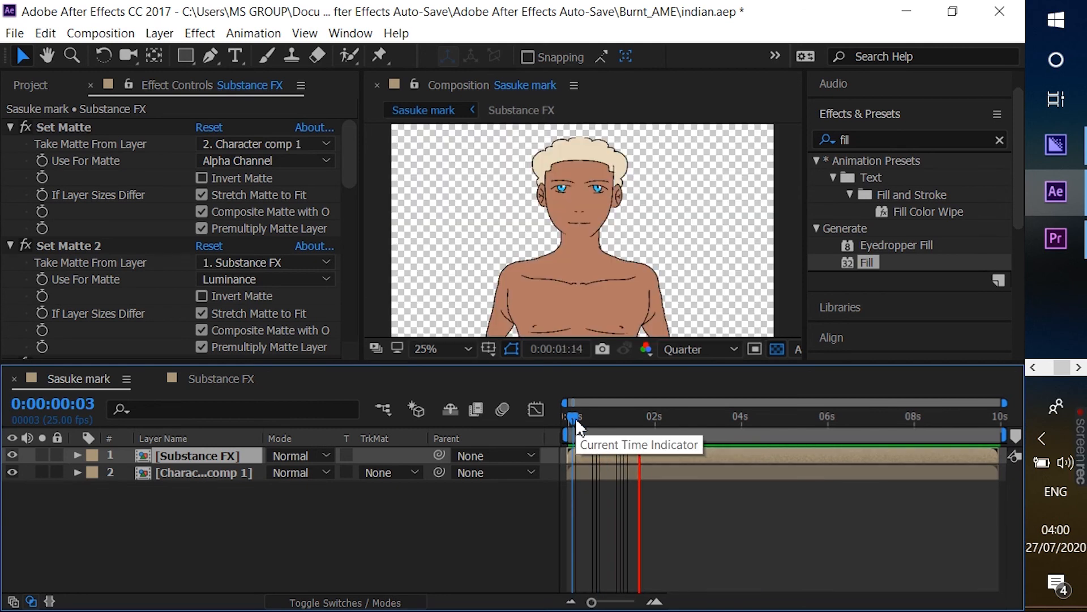
drag(575, 417, 596, 417)
key(ctrl+s)
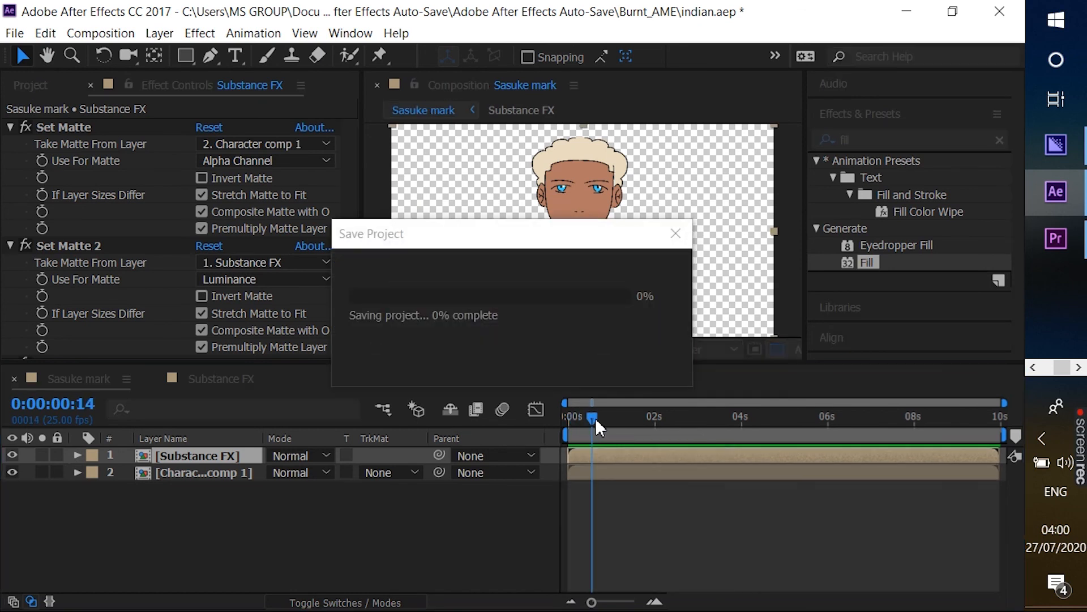
key(space)
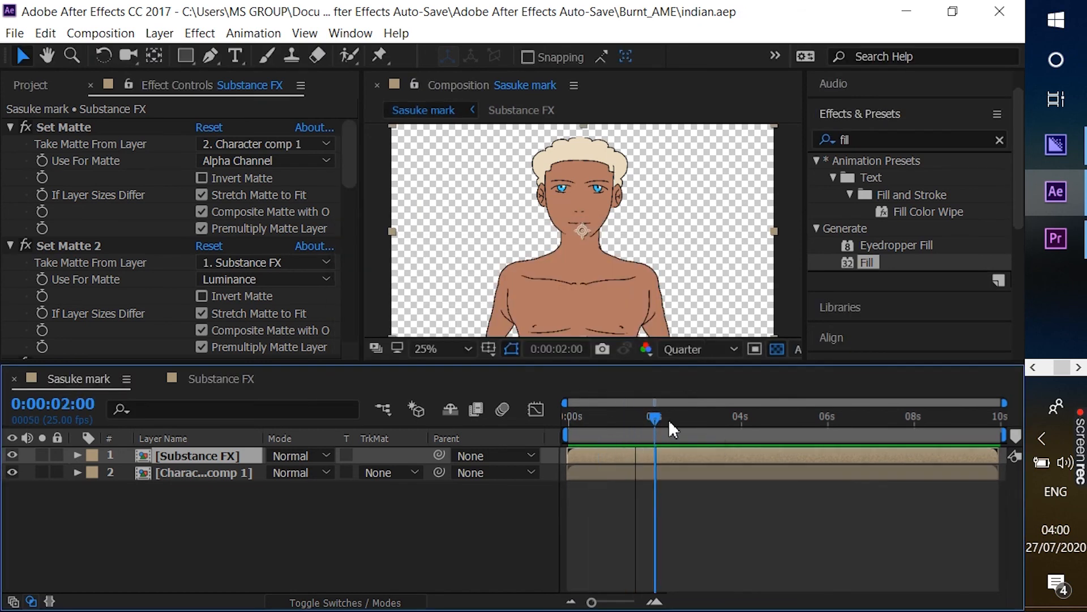
- Move to 0:00:03:22 and create a black 1920 × 1080 px solid named BG beneath the other layers in Sasuke mark
drag(723, 421, 740, 421)
click(287, 512)
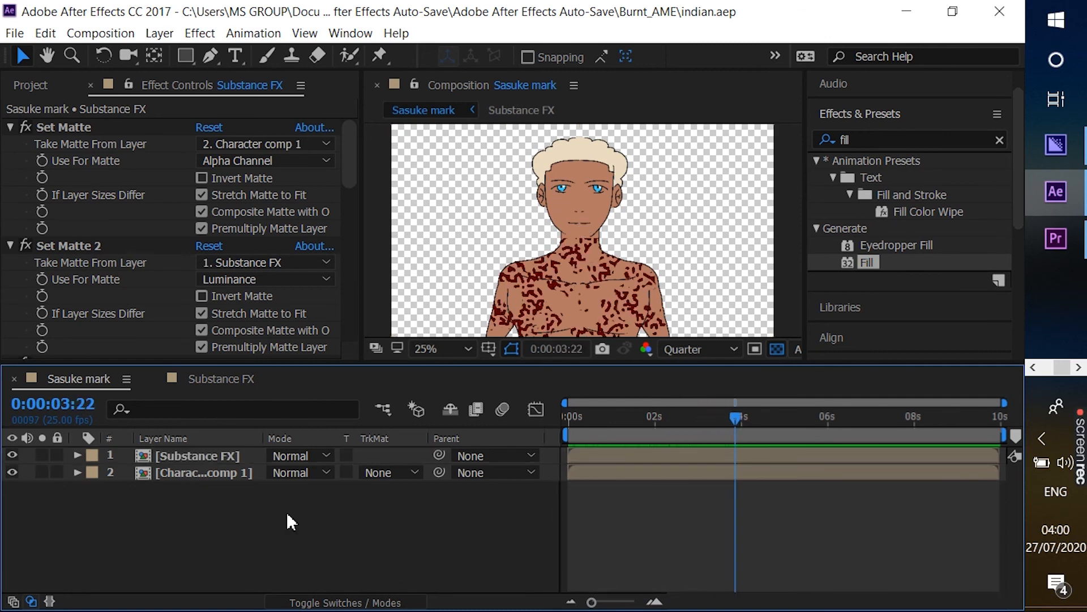
click(159, 33)
mouse_move(286, 59)
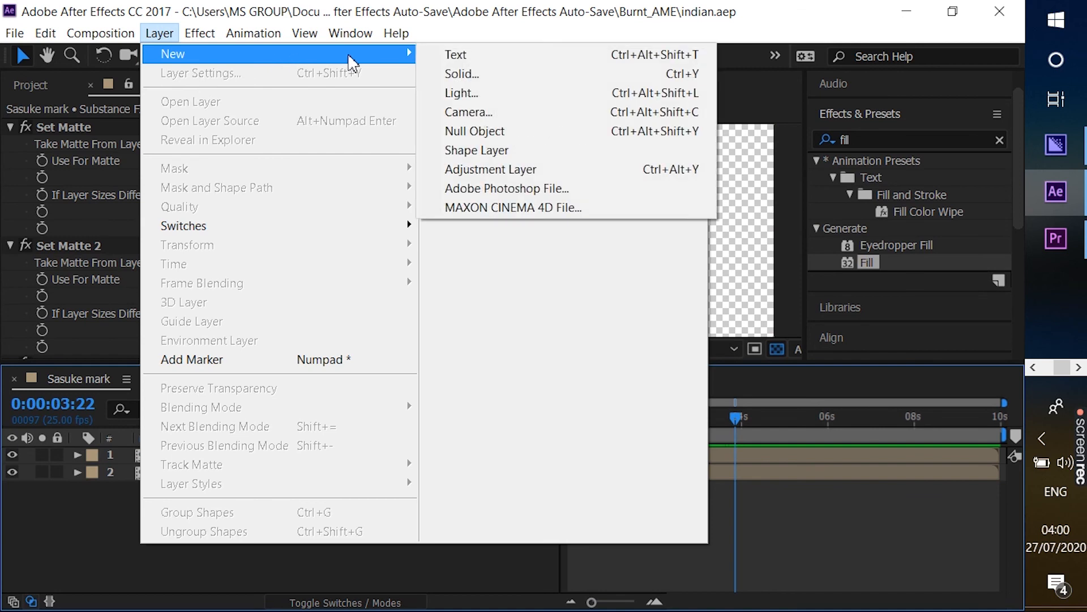
click(448, 74)
text(BG)
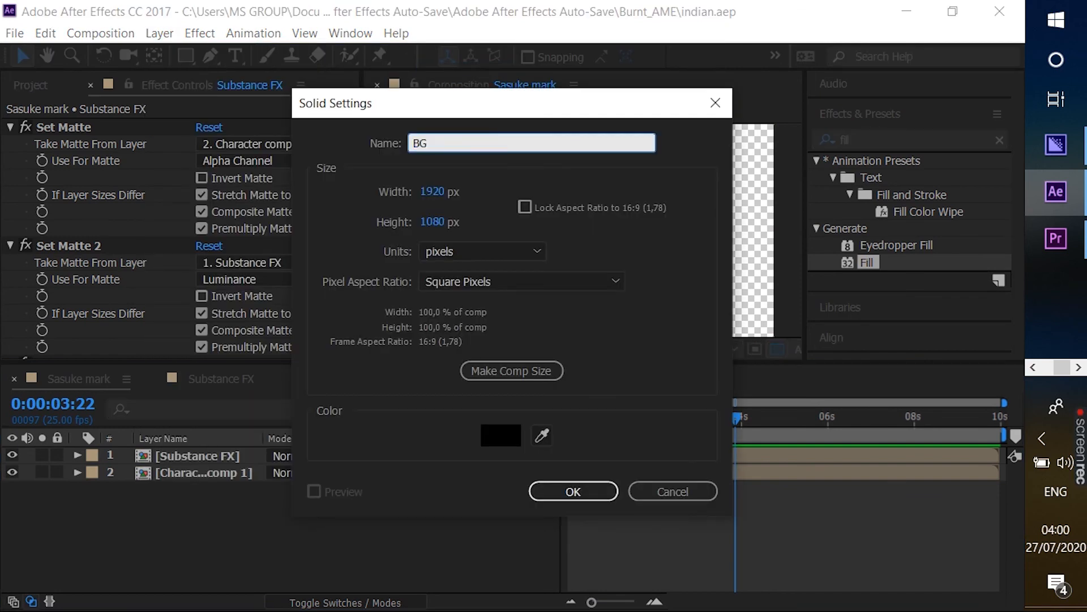
key(Return)
drag(179, 454, 177, 509)
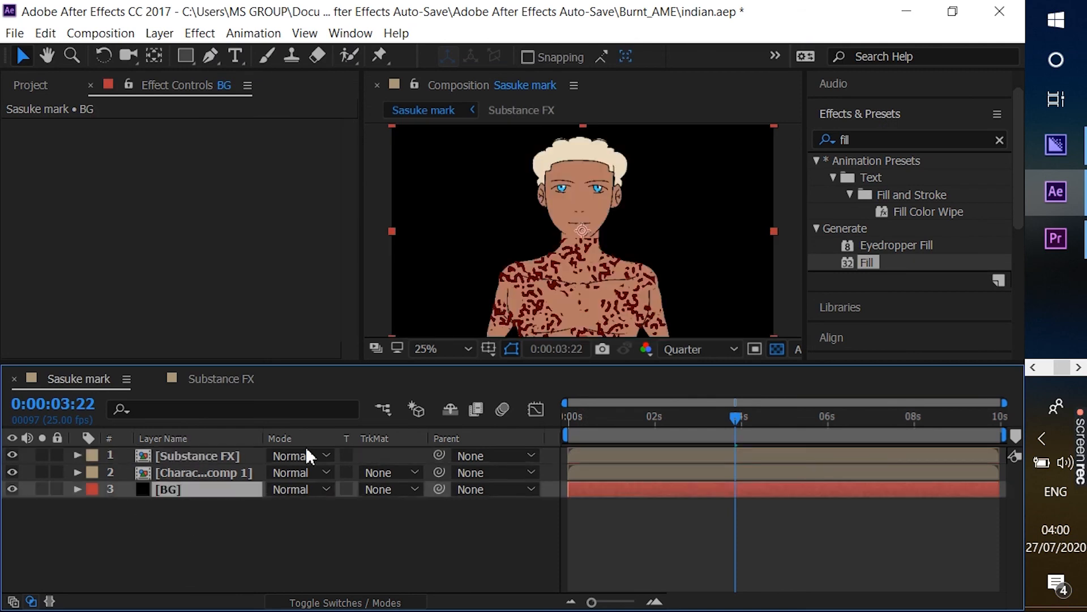
- Find and apply the Gradient Ramp effect to the BG layer, with Ramp Shape set to Radial Ramp
click(1000, 141)
click(976, 138)
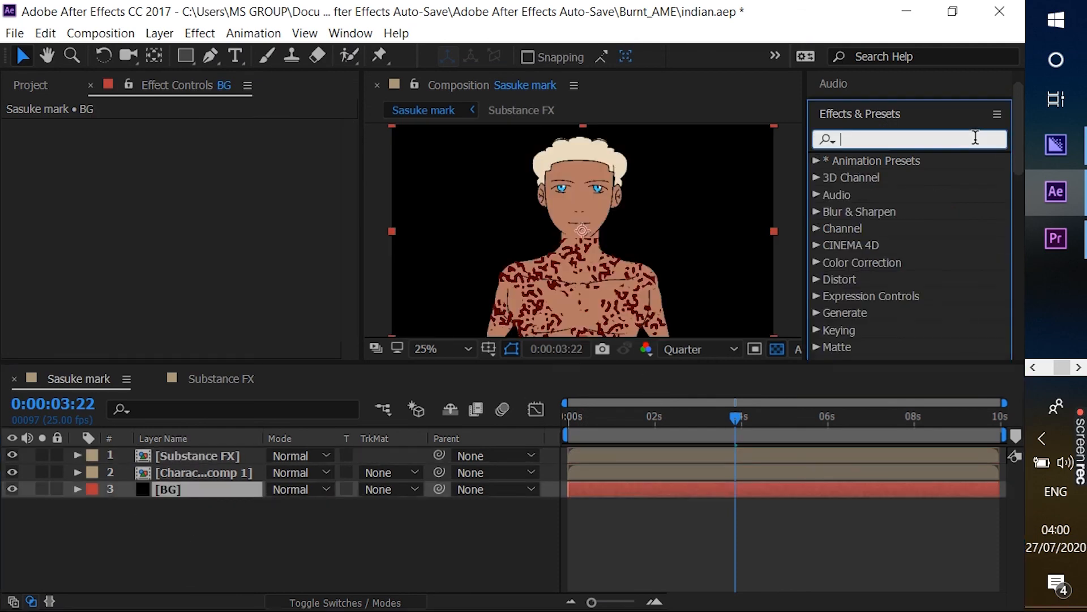
text(ramp)
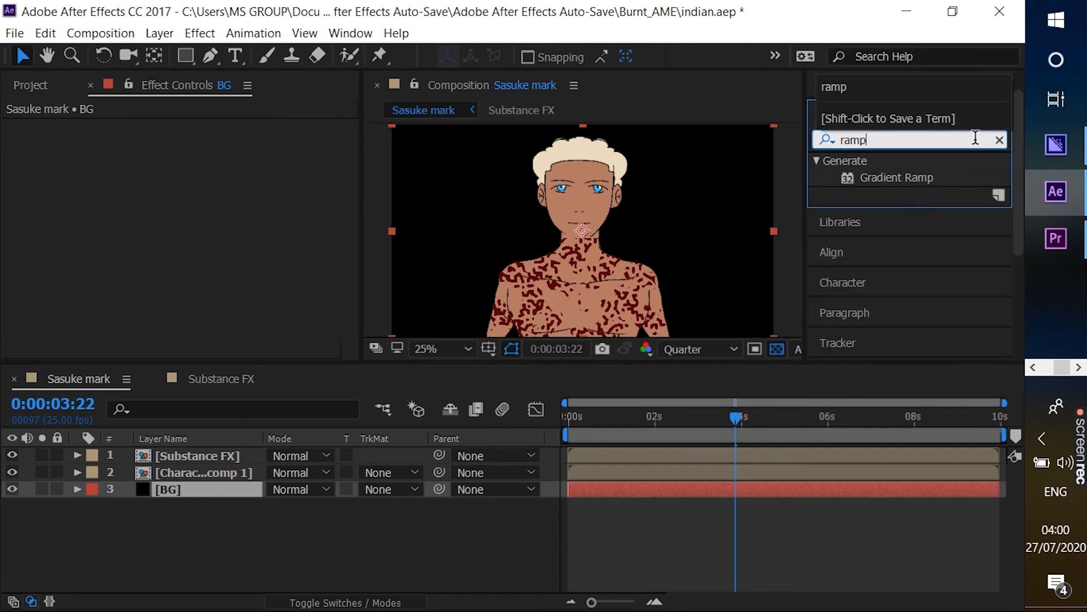
key(Return)
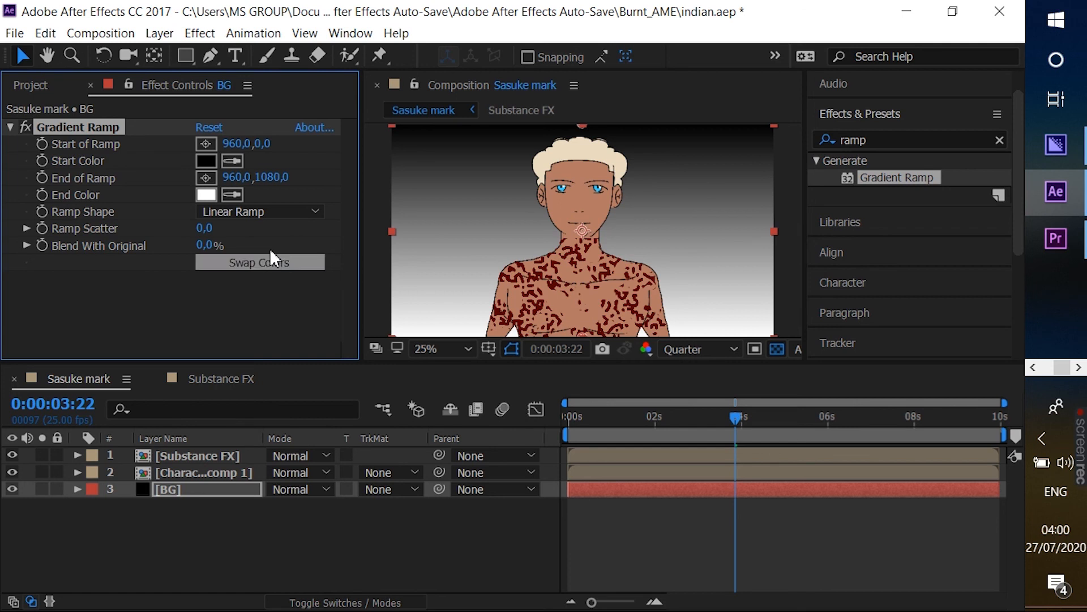
click(292, 214)
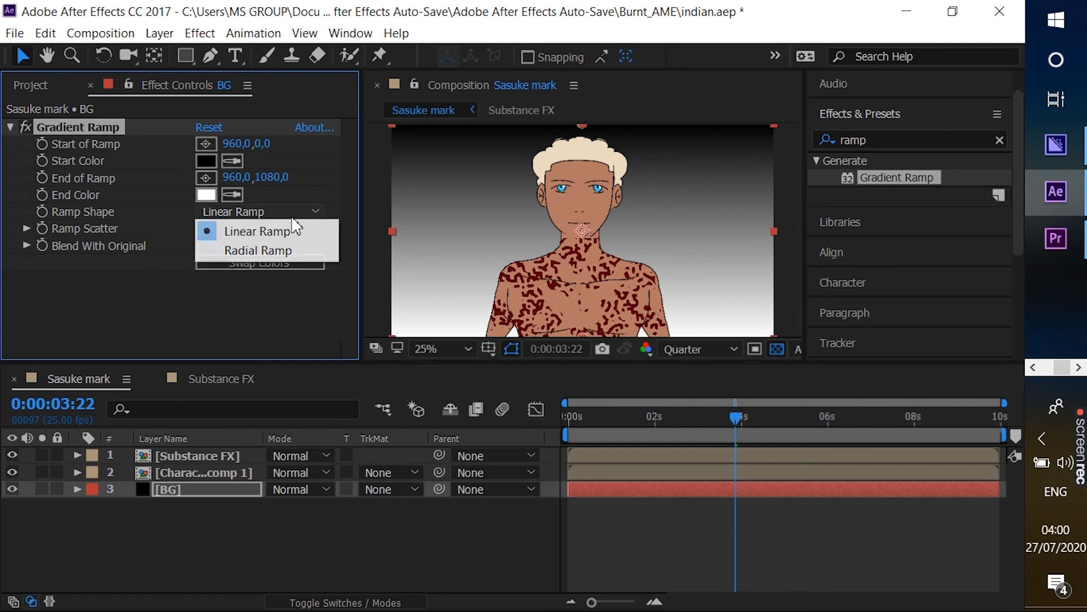
click(278, 251)
- Place the ramp's start at about 8, 64 near the upper left corner and its end at about 3144, 1608 outside the frame
click(467, 349)
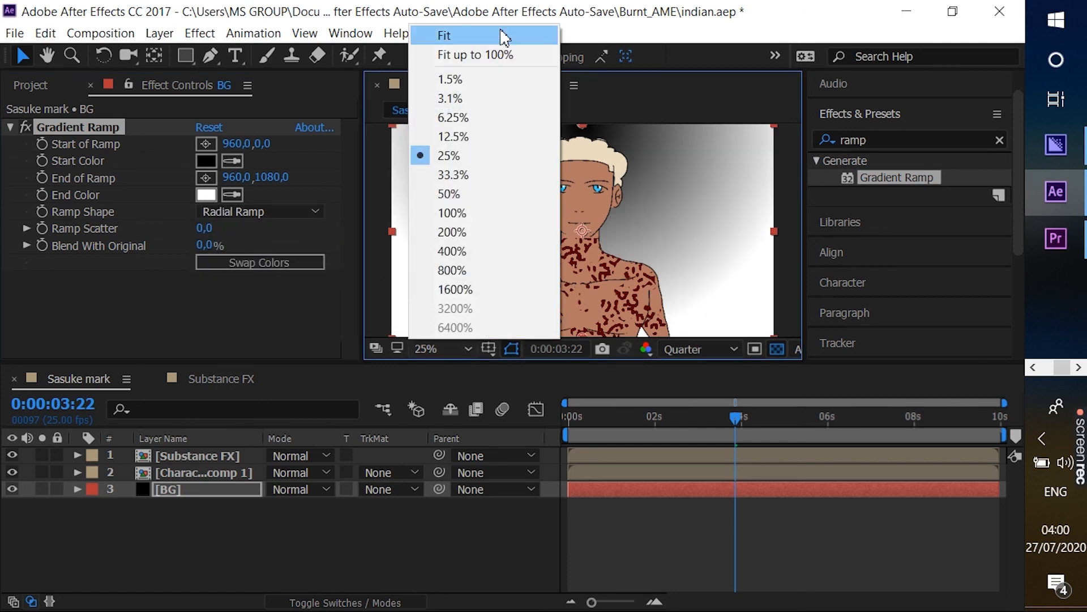
click(483, 139)
drag(581, 175, 487, 183)
drag(582, 283, 797, 336)
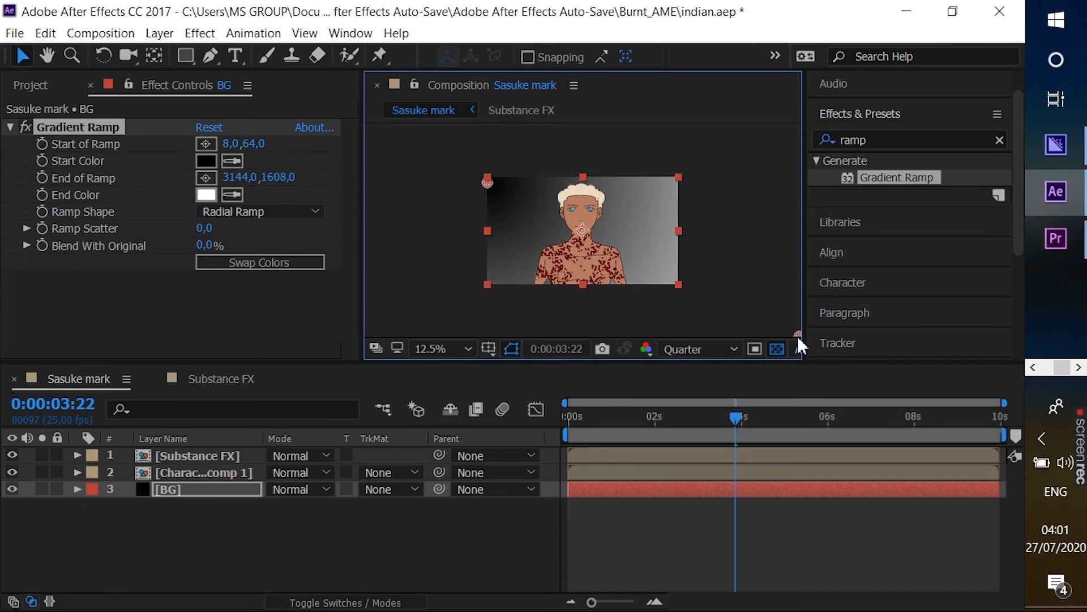
- Set the Gradient Ramp's Start Color to dark blue 000347
click(206, 160)
click(314, 375)
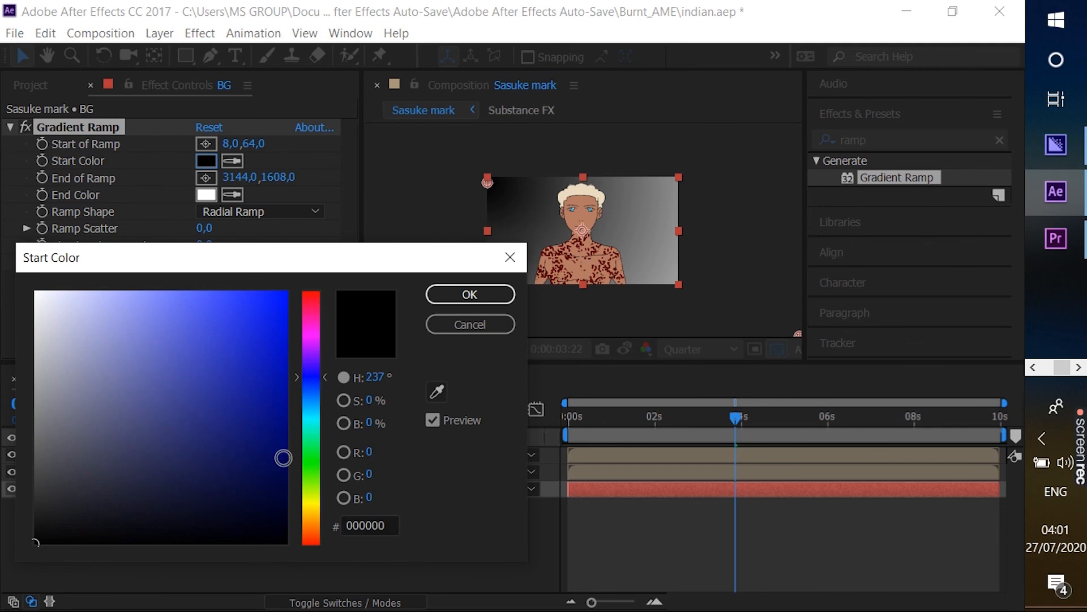
drag(283, 458, 289, 472)
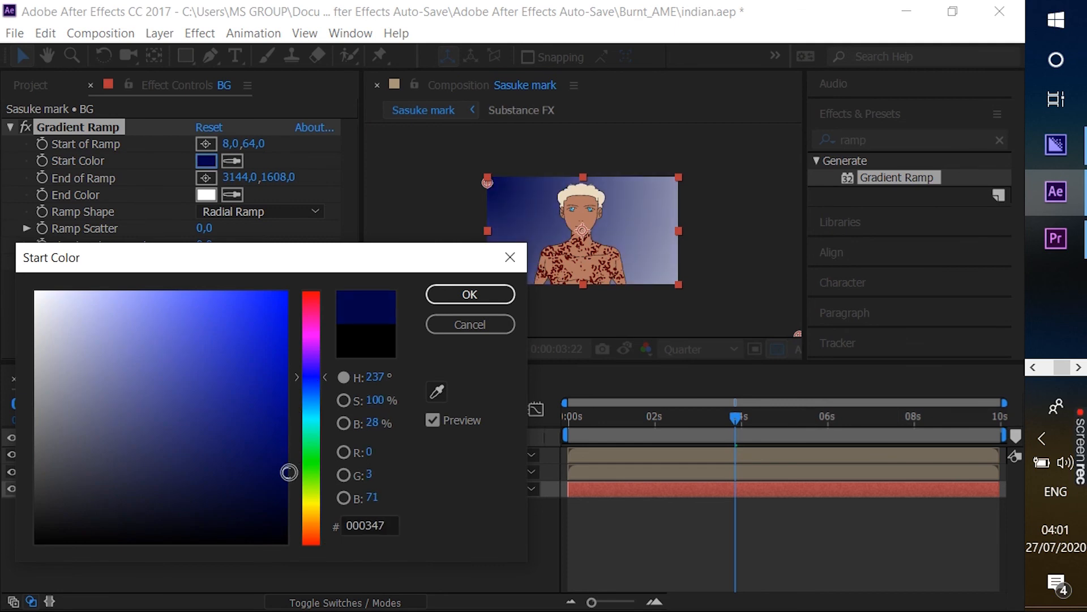
click(470, 294)
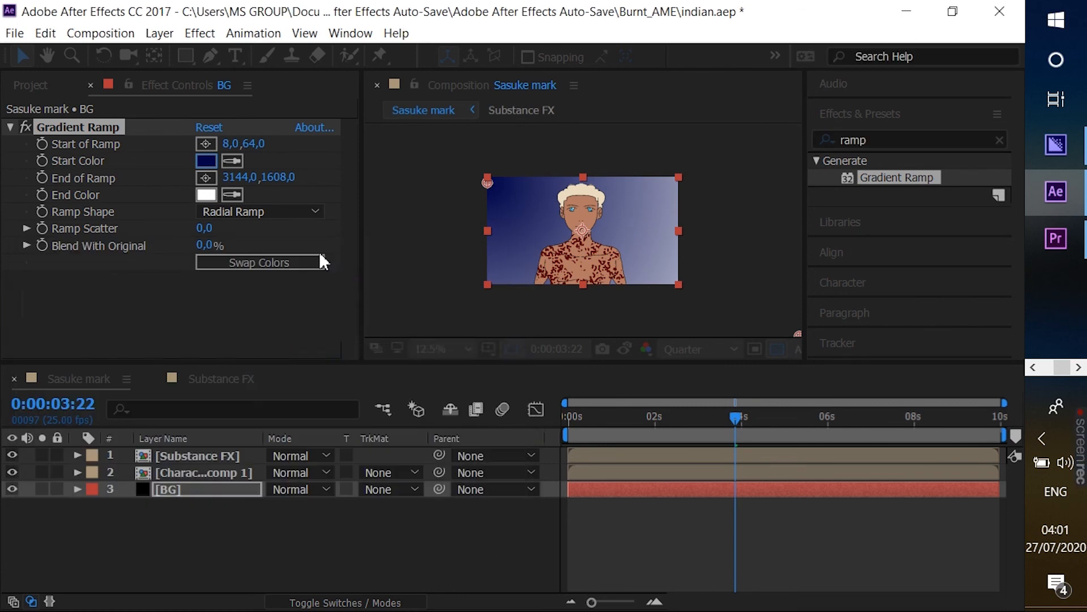
- Set the Gradient Ramp's End Color to bright blue 0066FF
click(206, 195)
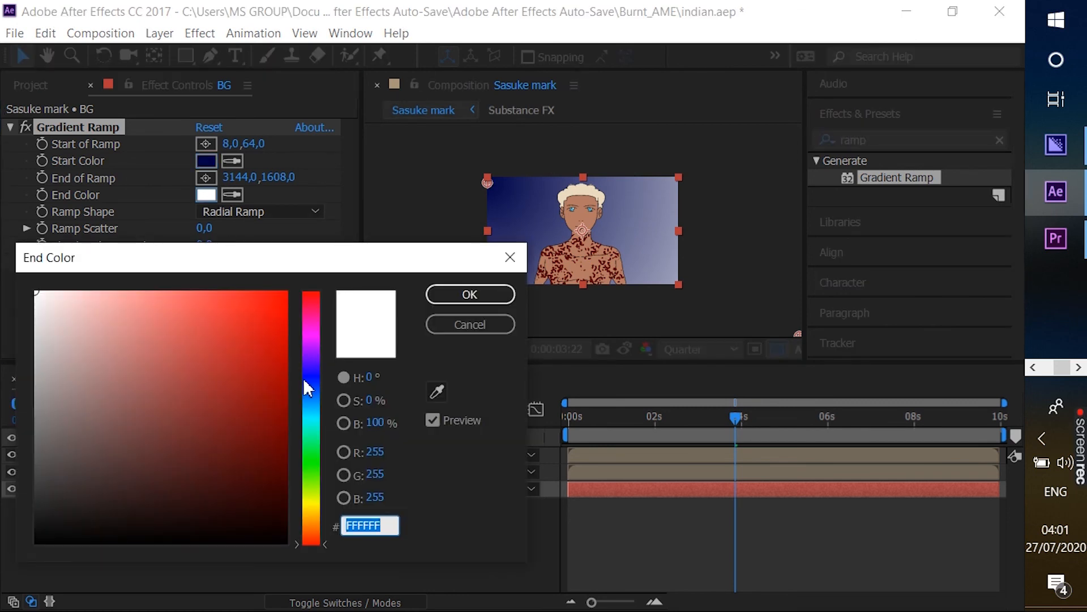
click(311, 391)
drag(267, 378, 307, 280)
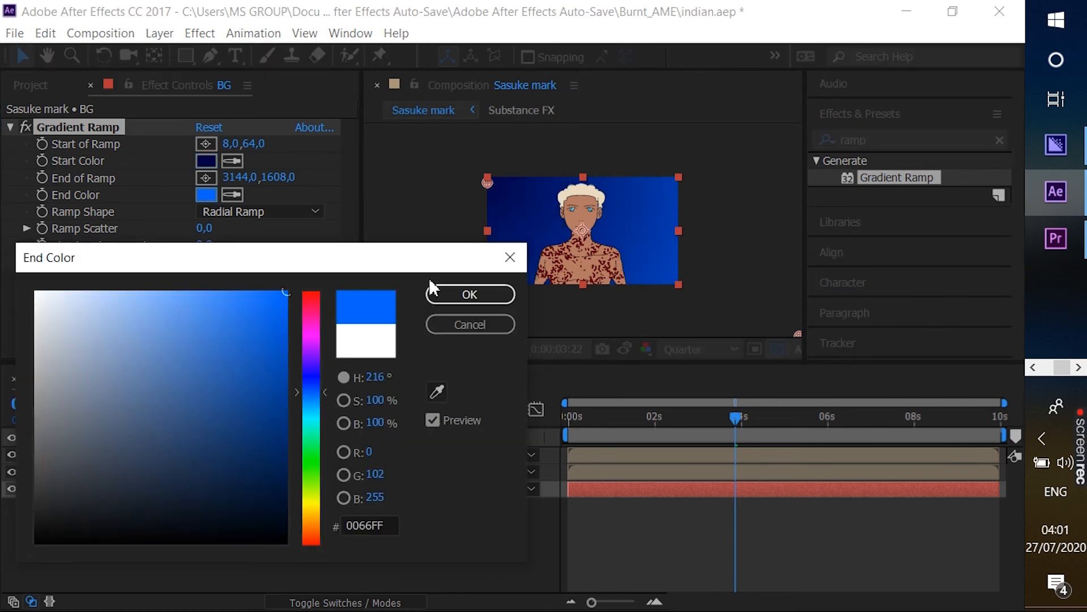
click(470, 294)
- Move to 0:00:01:22 and start keyframing the Gradient Ramp's End Color
click(632, 423)
drag(637, 423, 648, 424)
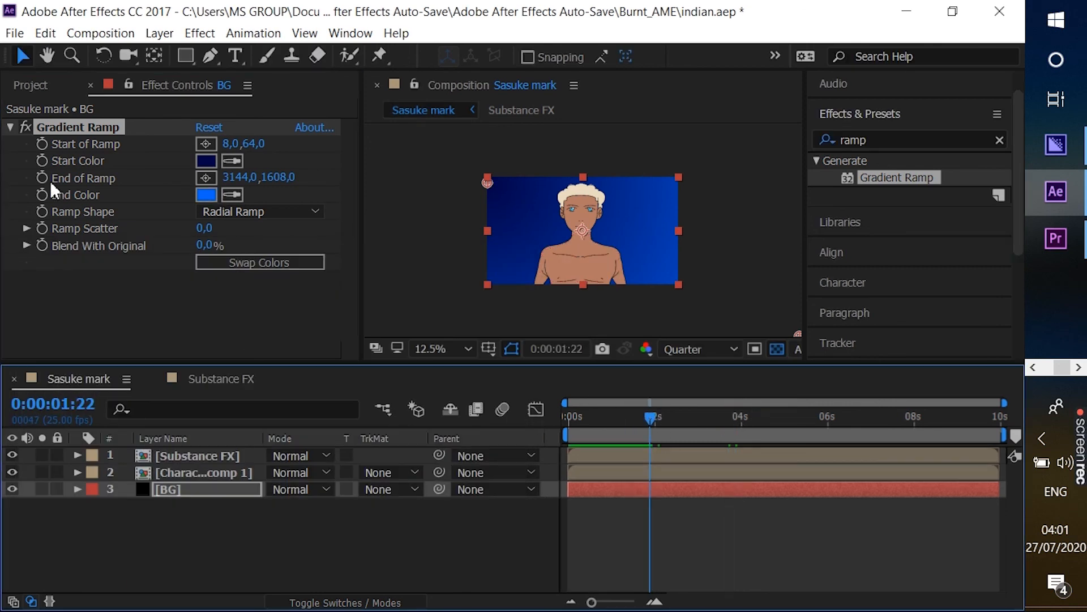
click(42, 195)
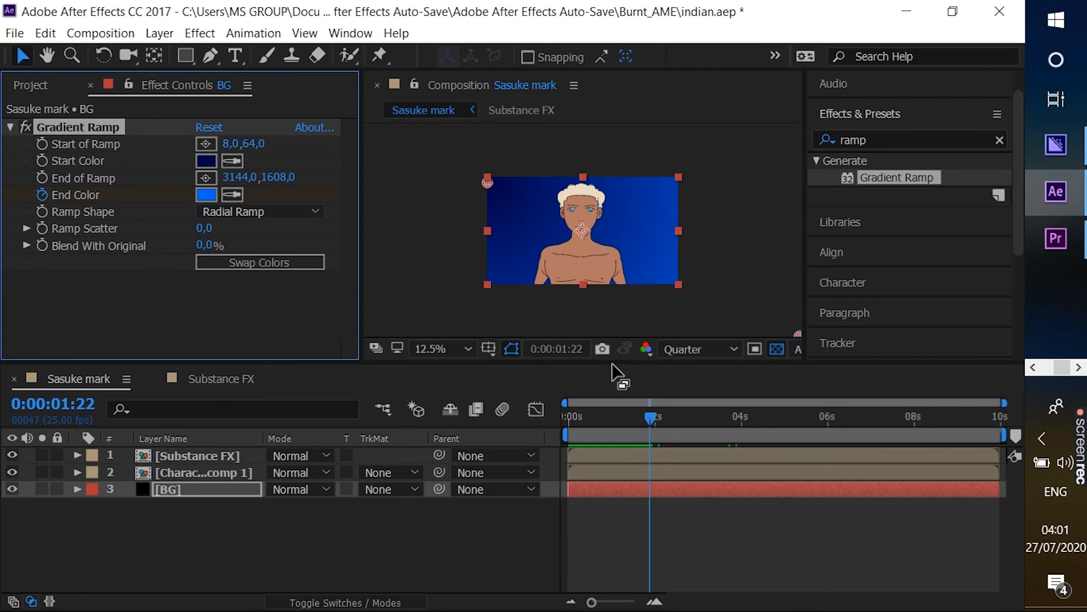
- Set the Gradient Ramp's End Color to red FF000C at 0:00:05:11 and move that keyframe earlier to about 4 seconds
drag(648, 416, 804, 421)
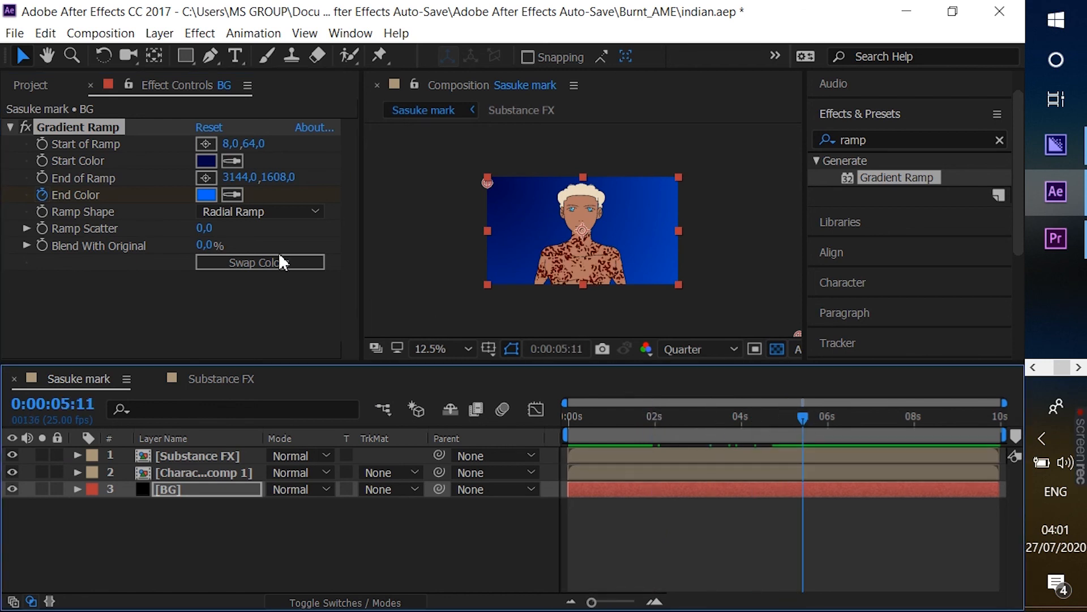
click(207, 195)
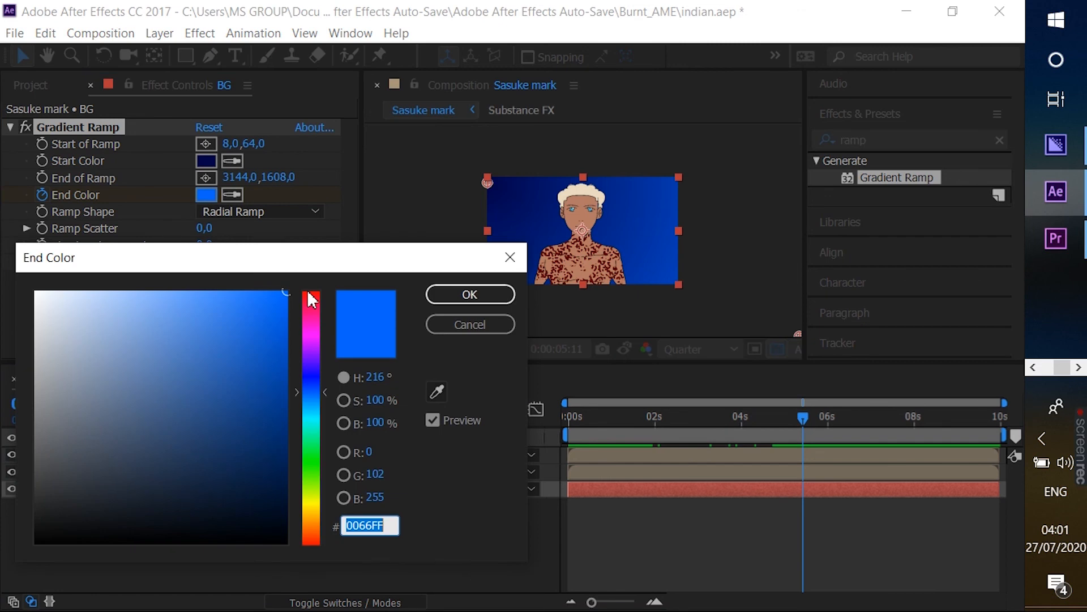
click(308, 294)
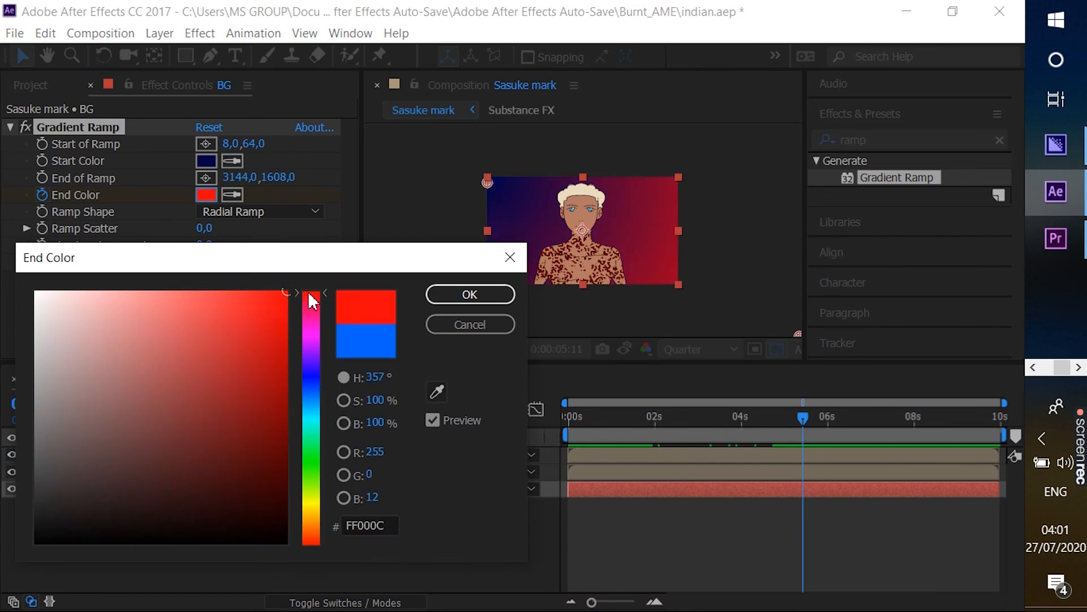
click(460, 295)
key(u)
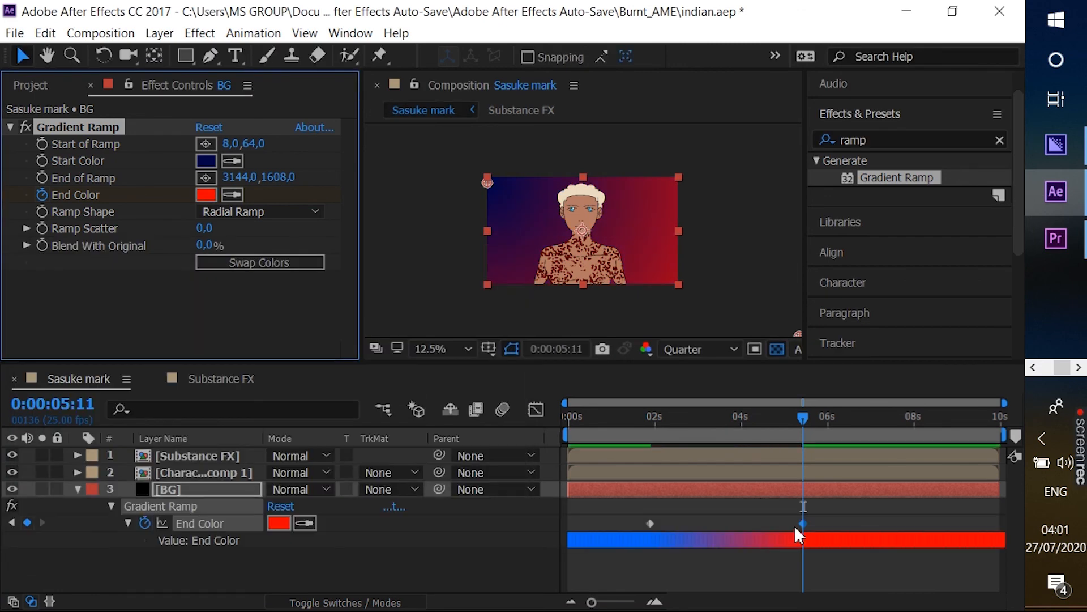
drag(802, 522, 745, 529)
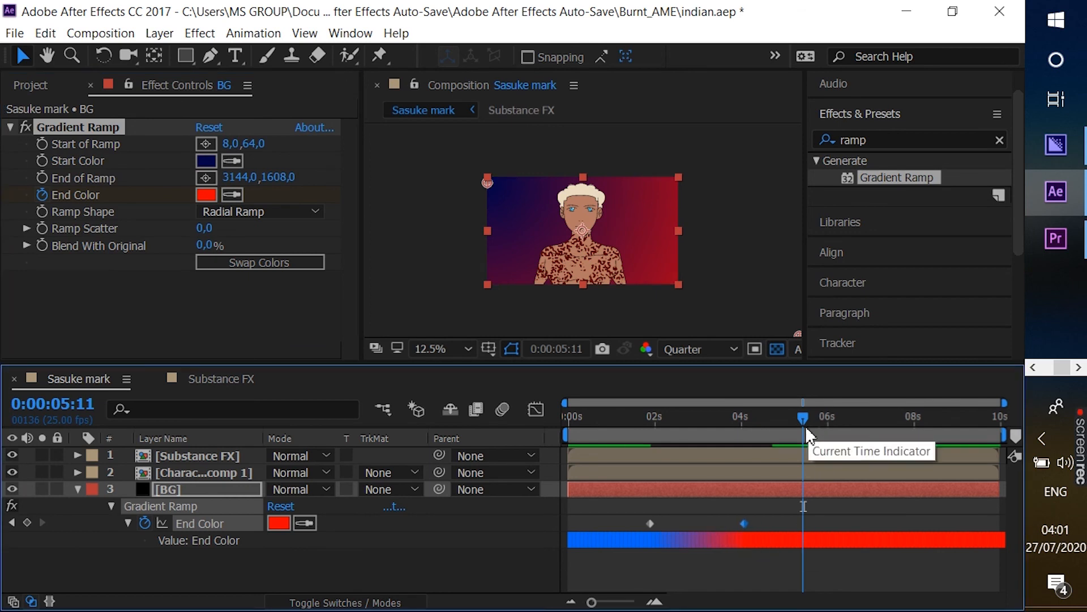
- Apply Easy Ease to both End Color keyframes of the BG layer
drag(801, 426, 735, 434)
drag(769, 508, 643, 532)
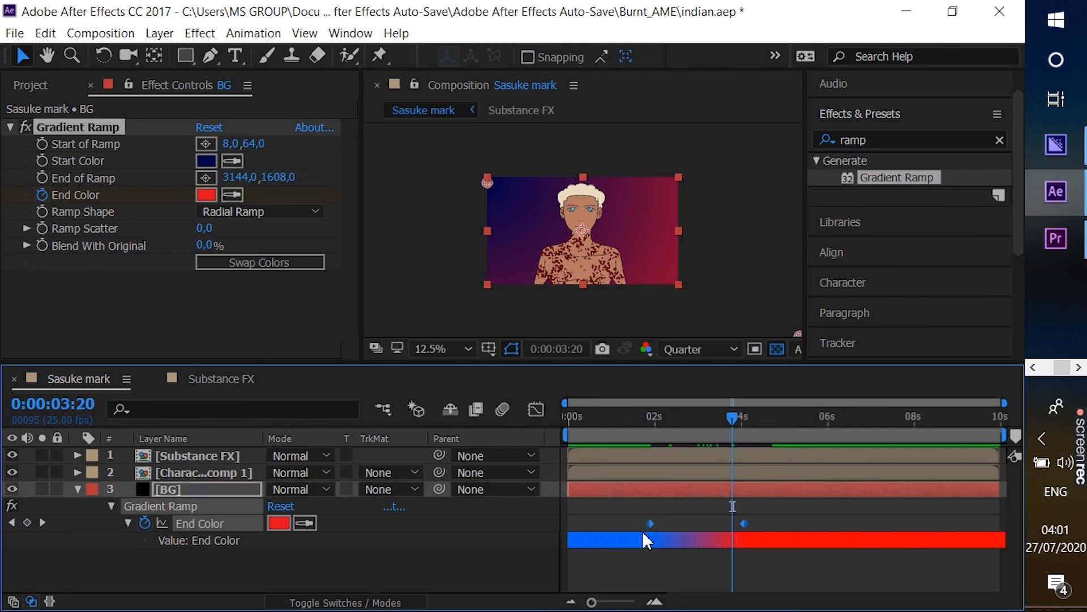
right_click(746, 522)
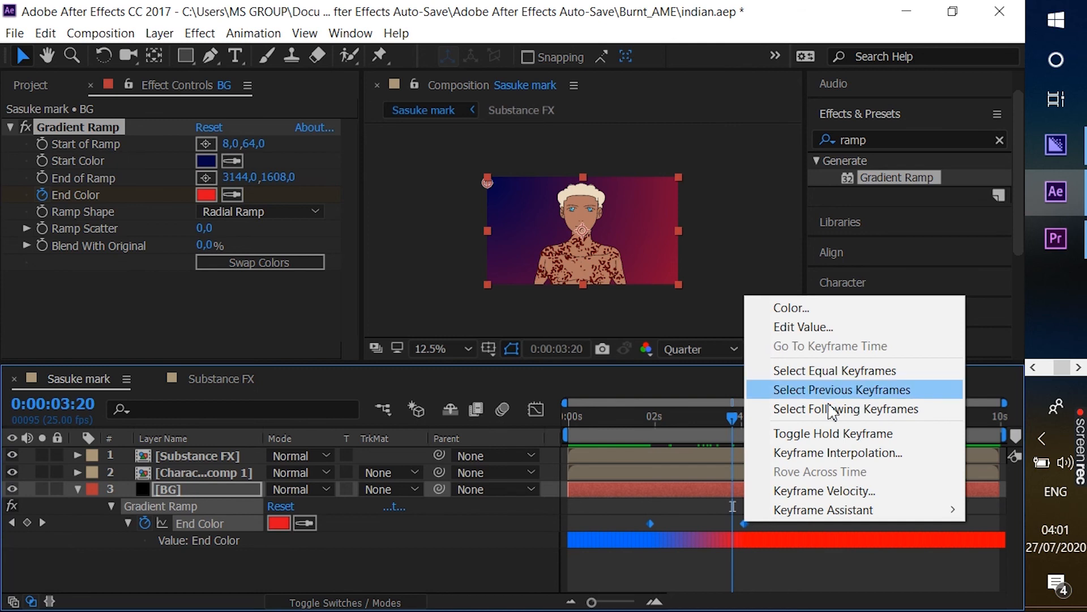
mouse_move(819, 514)
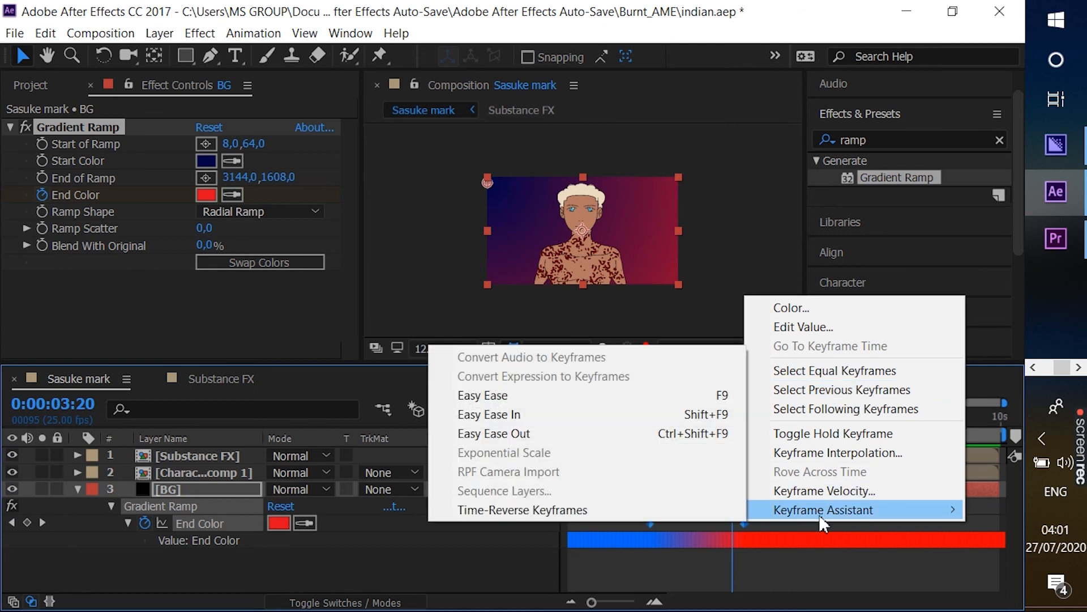
click(625, 403)
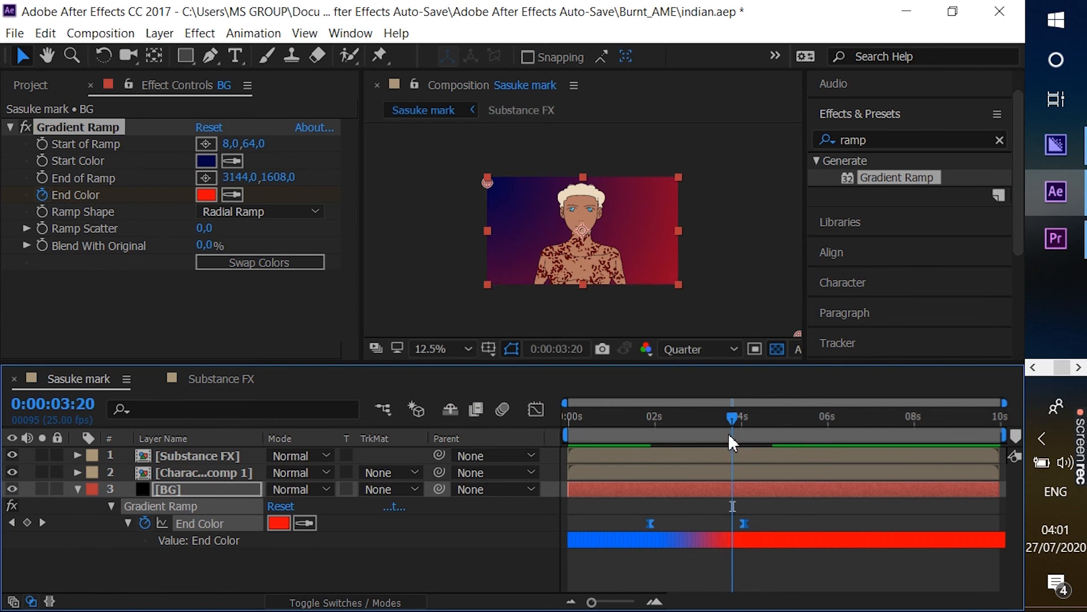
- Lengthen the incoming ease of the red End Color keyframe in the speed graph so the colour change peaks early
drag(730, 421, 675, 469)
click(764, 500)
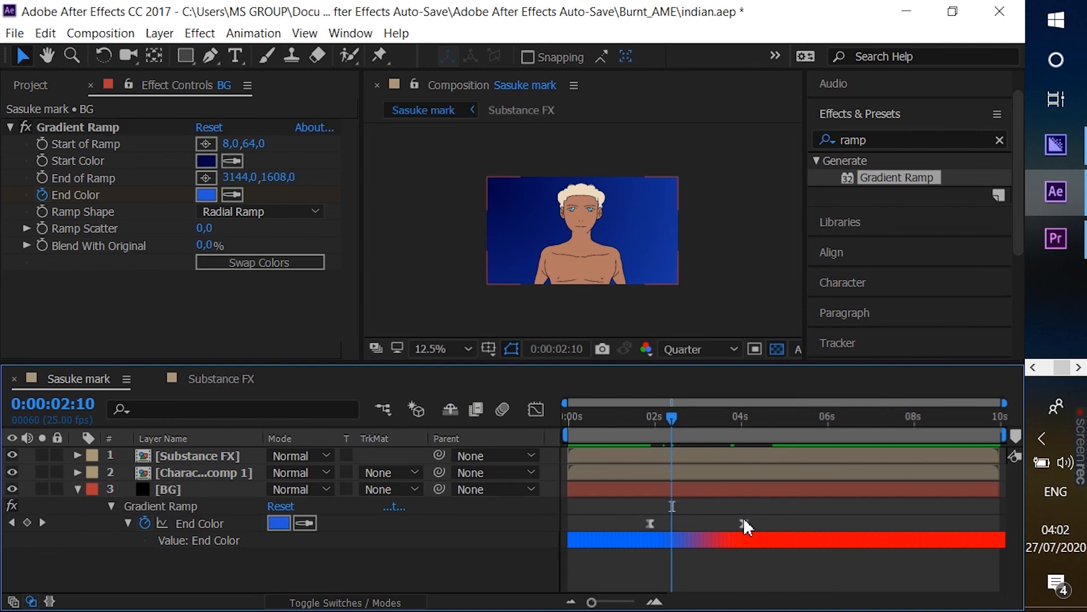
click(744, 523)
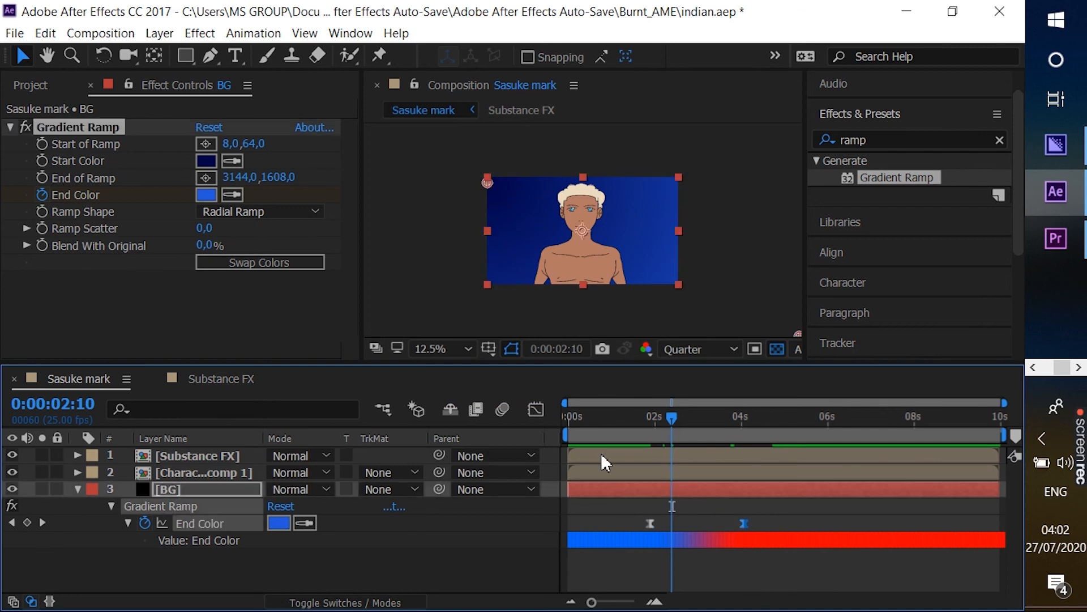
click(529, 409)
drag(729, 554, 697, 554)
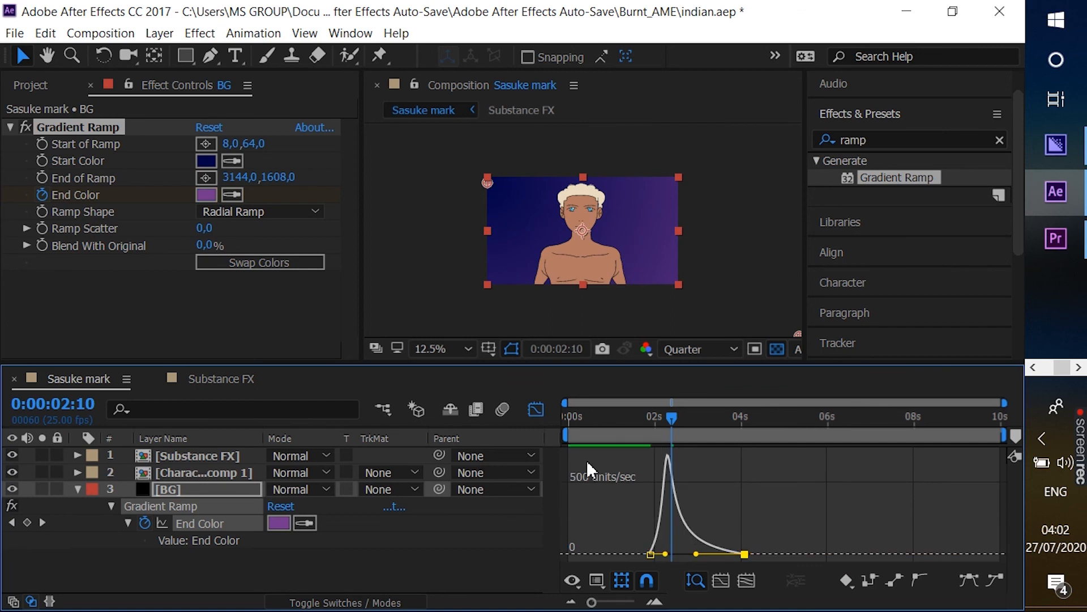
click(536, 412)
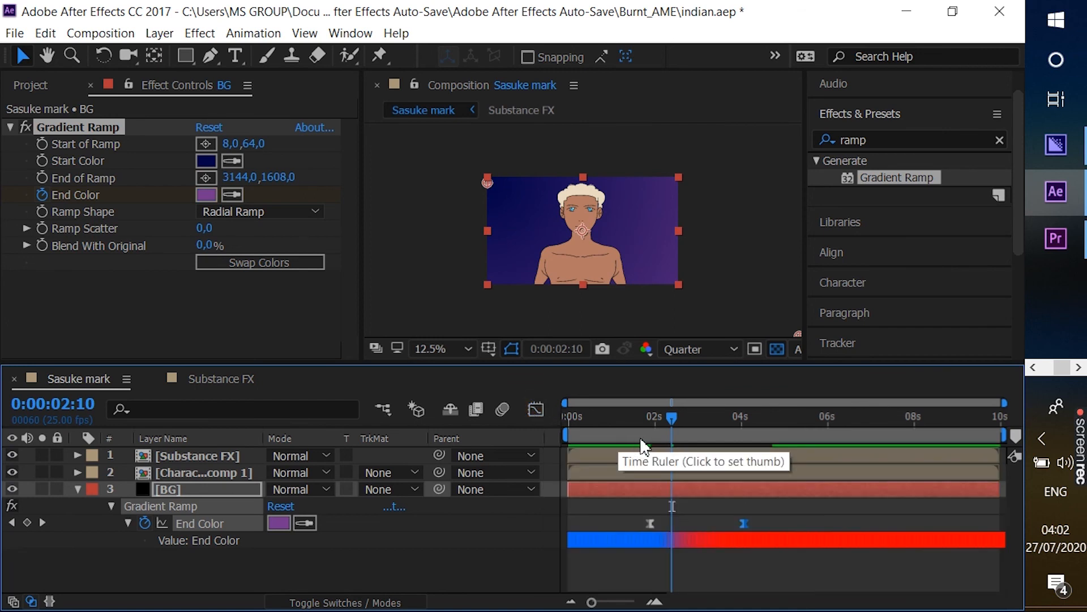
- Preview the composition from its start and fit the frame to the viewer
click(75, 491)
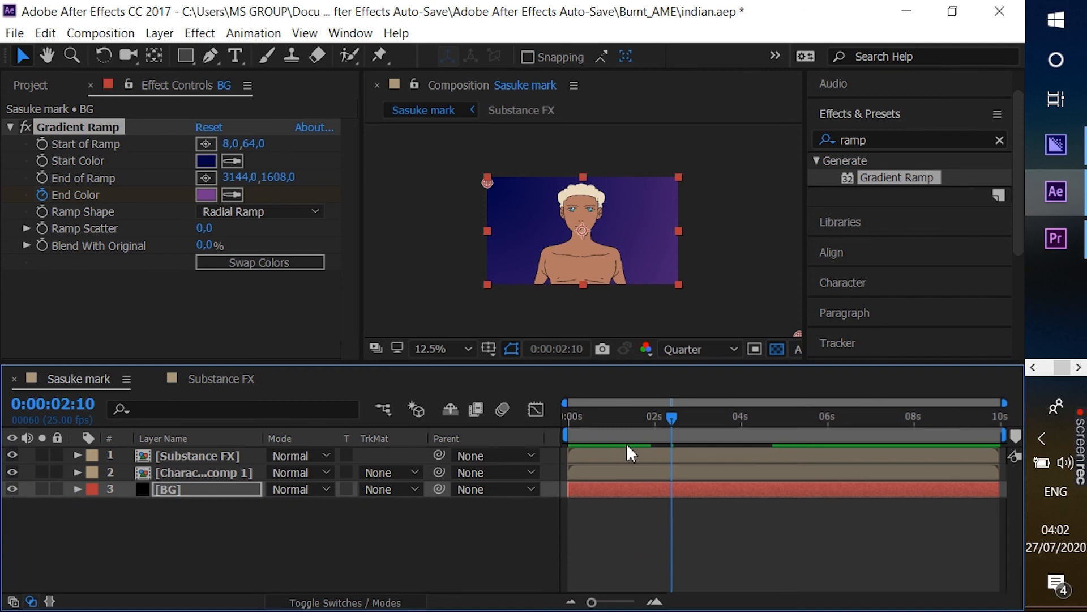
drag(664, 426, 527, 457)
key(space)
key(space)
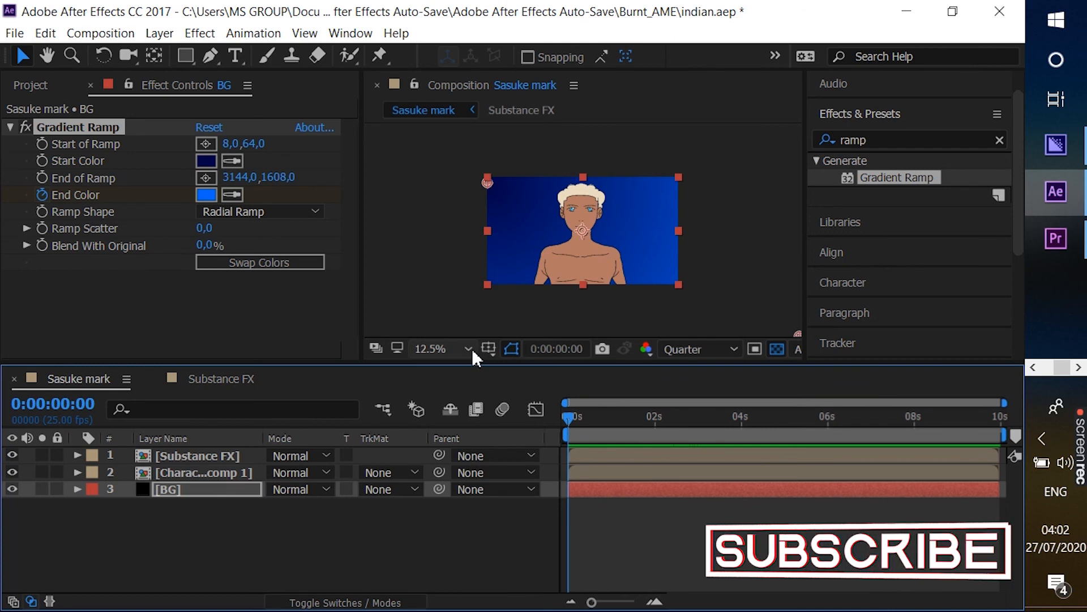
click(467, 349)
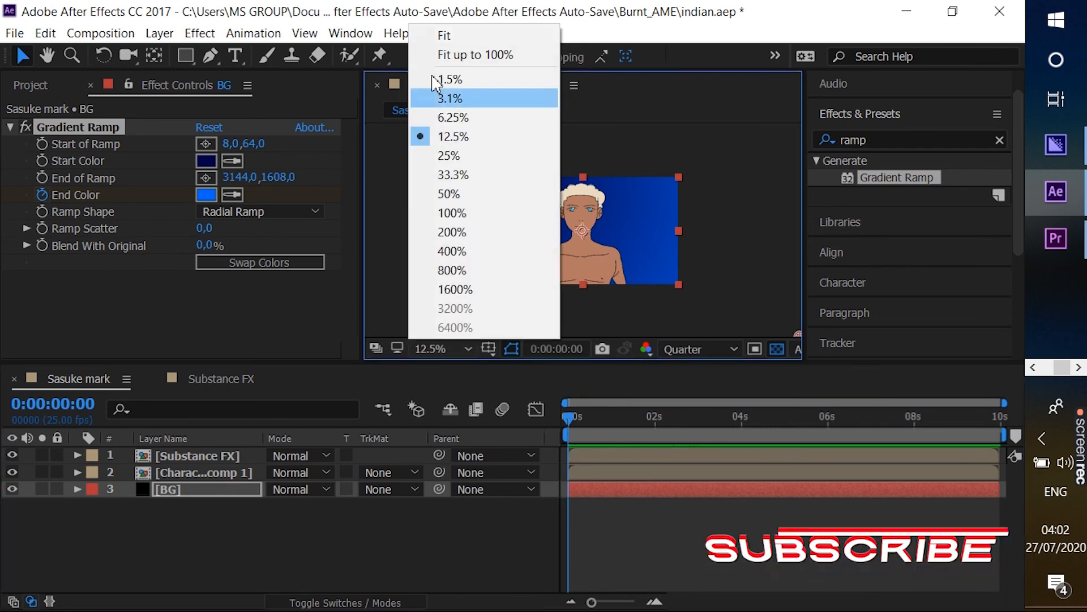
click(445, 36)
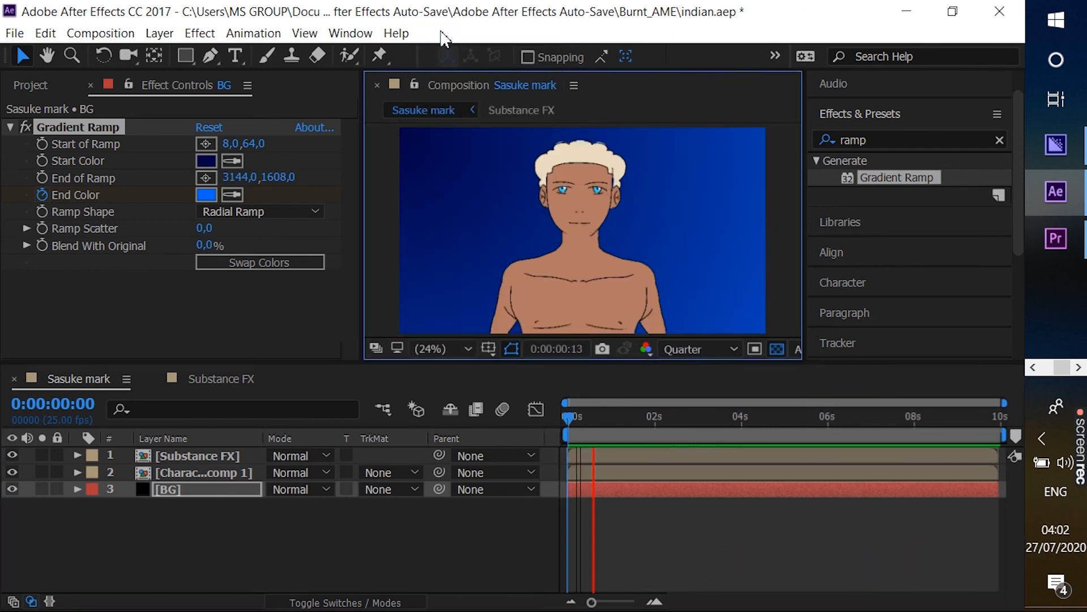
- Shift both End Color keyframes about 0.4 seconds later on the timeline and preview the colour change from the start
click(562, 406)
key(u)
key(space)
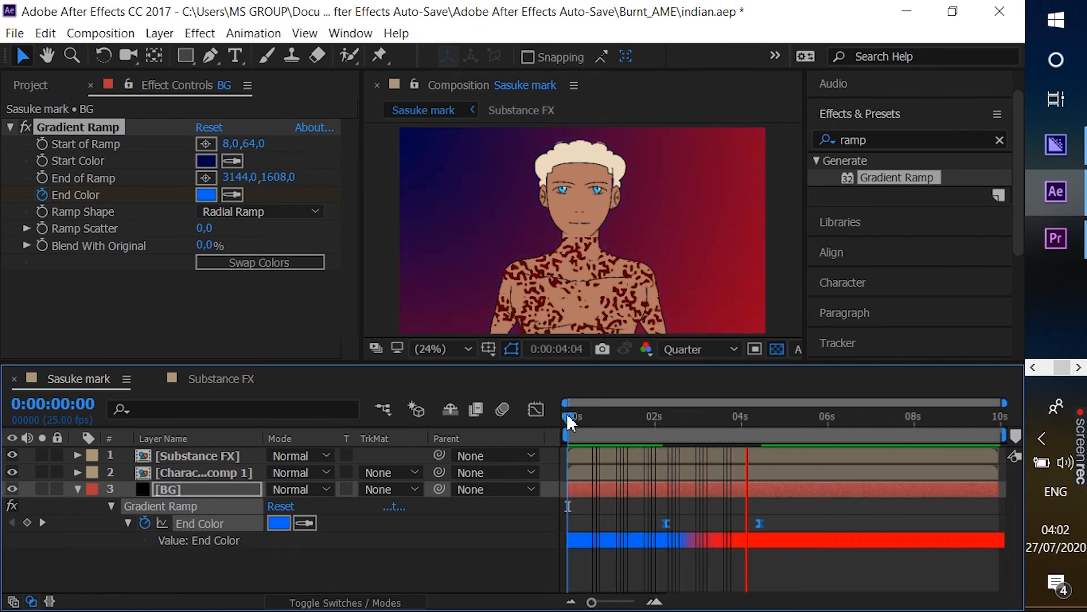
key(space)
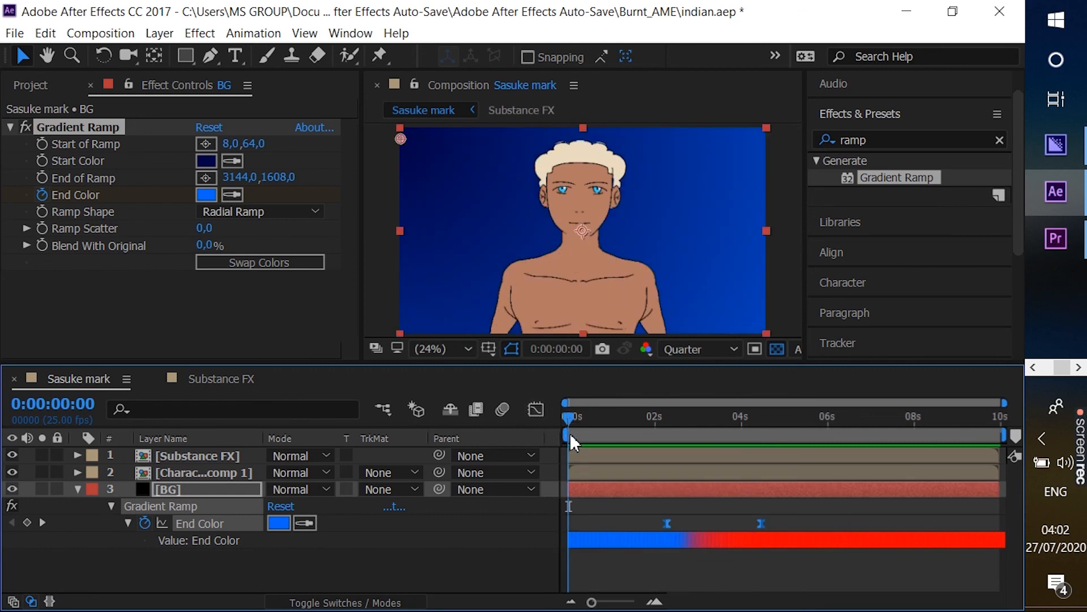
click(74, 492)
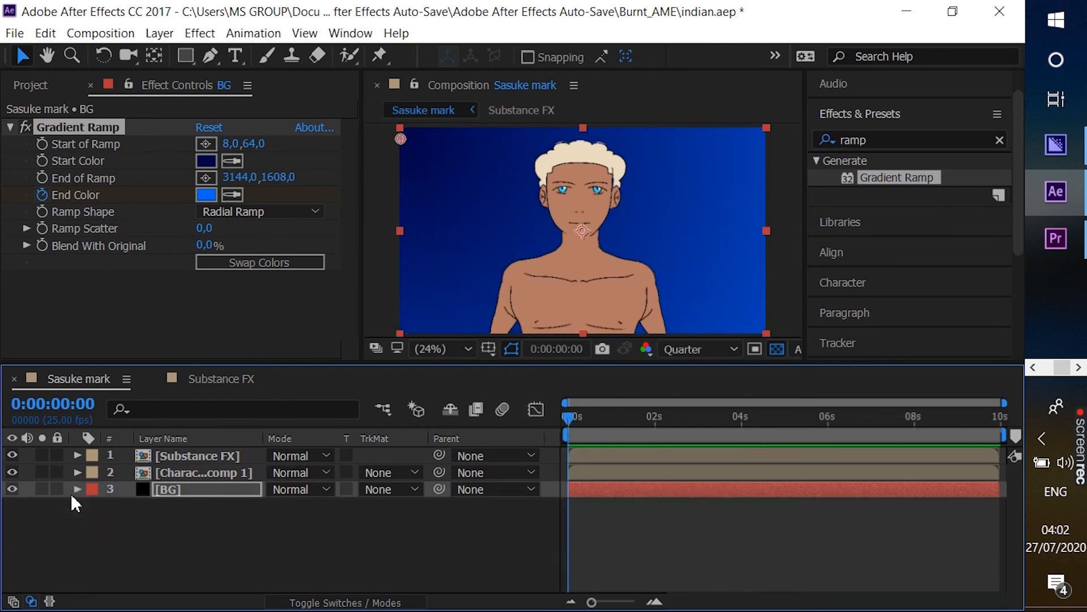
- Apply a Drop Shadow to the Character comp 1 layer with direction 265°, distance 63 and softness 25
click(208, 474)
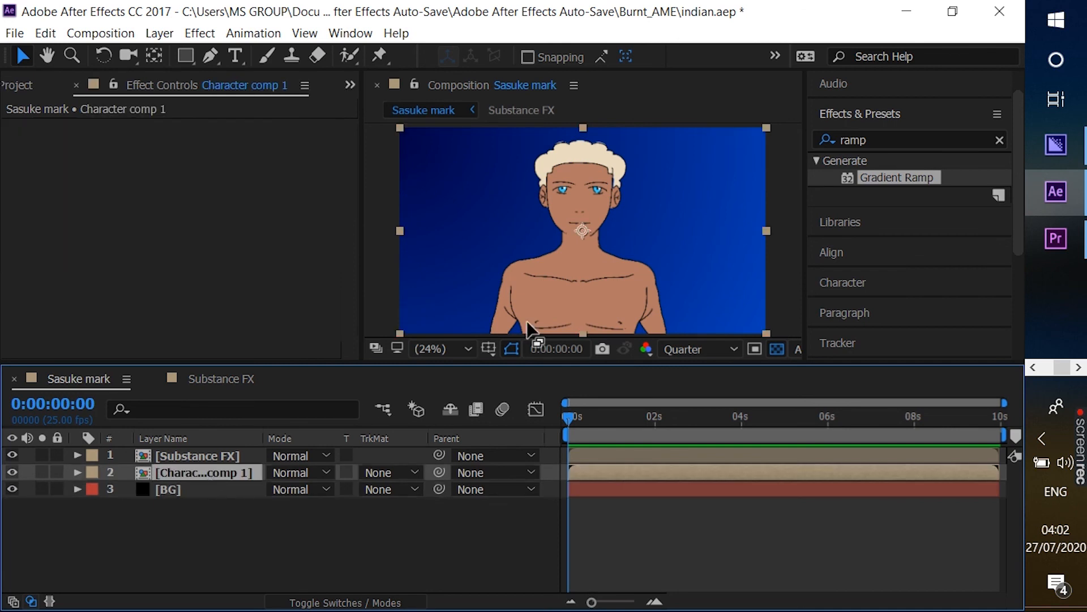
click(999, 140)
click(984, 138)
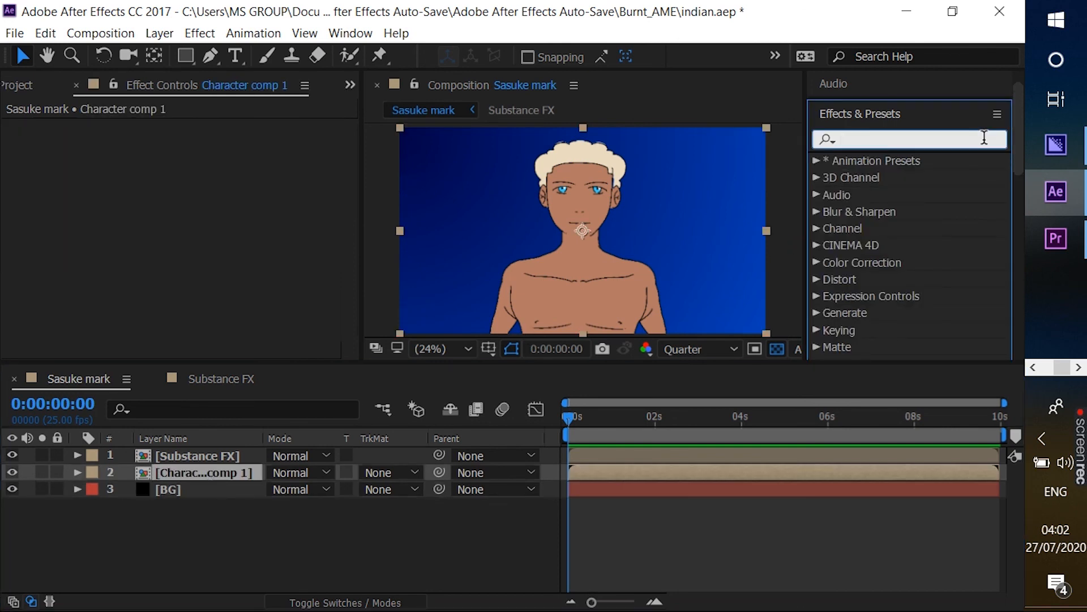
text(drop)
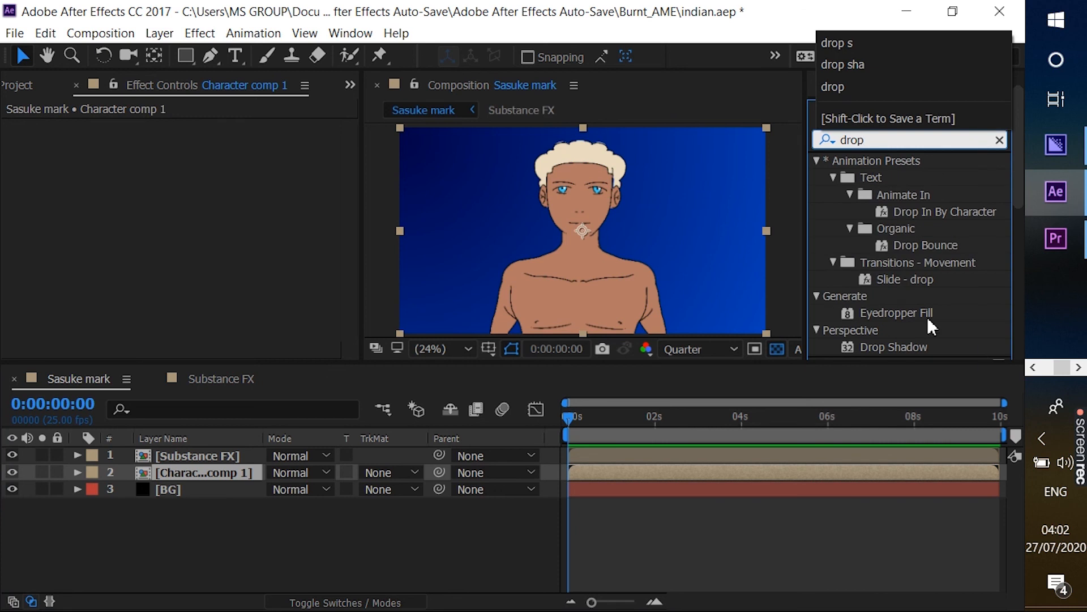
double_click(909, 346)
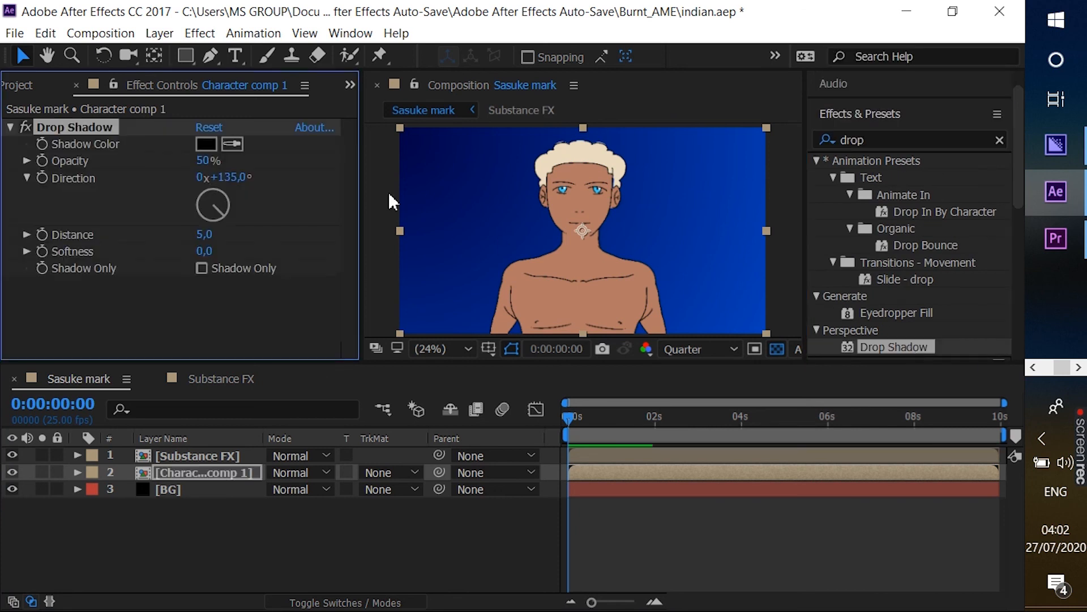
drag(220, 212, 227, 251)
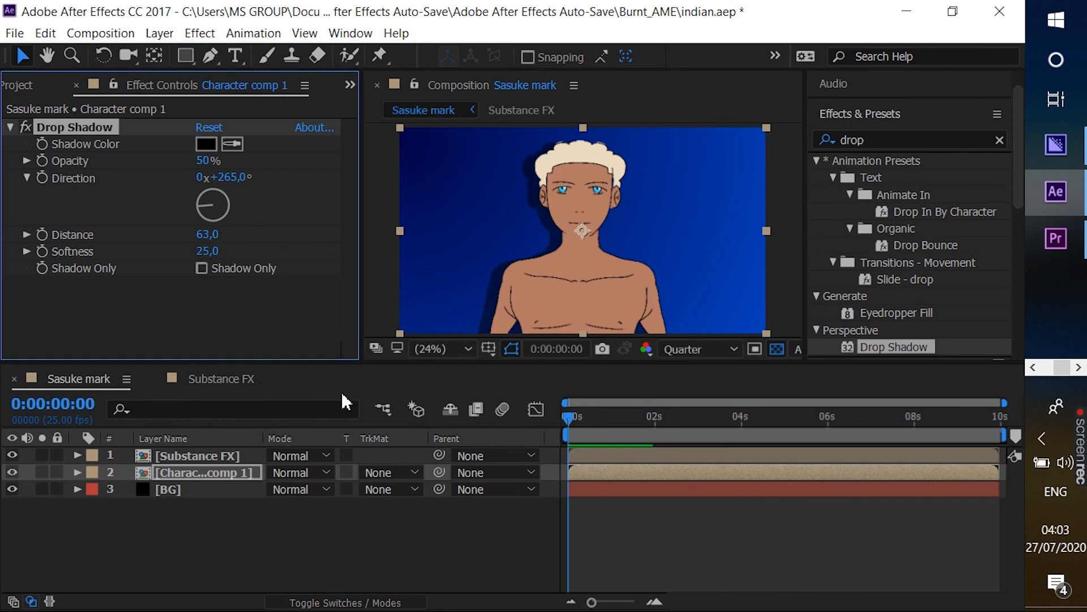
- Preview the animation with the character's shadow and save the project
key(space)
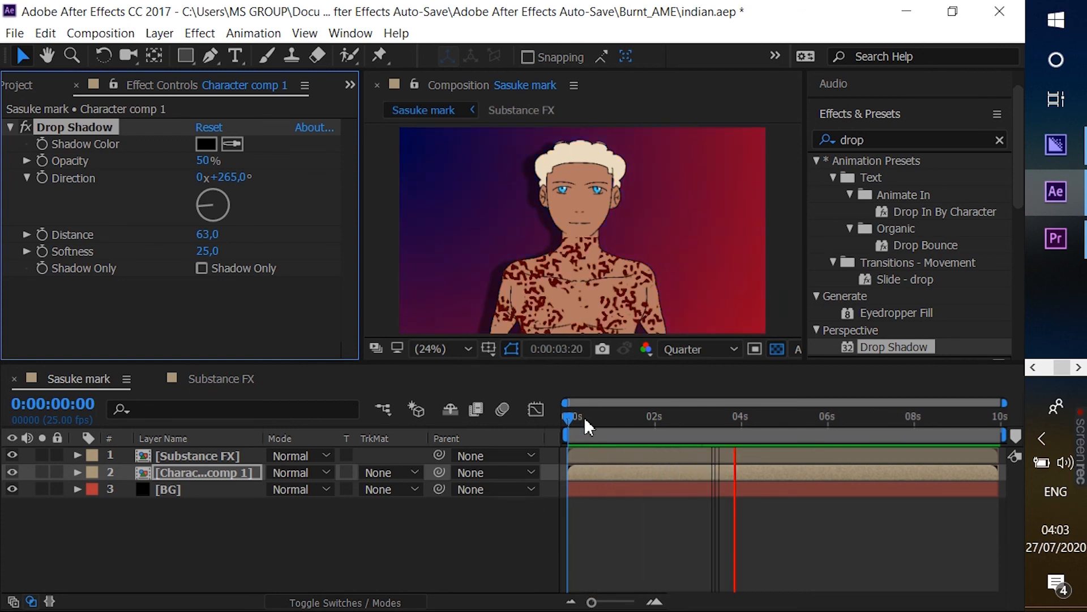
key(space)
key(ctrl+s)
mouse_move(1075, 472)
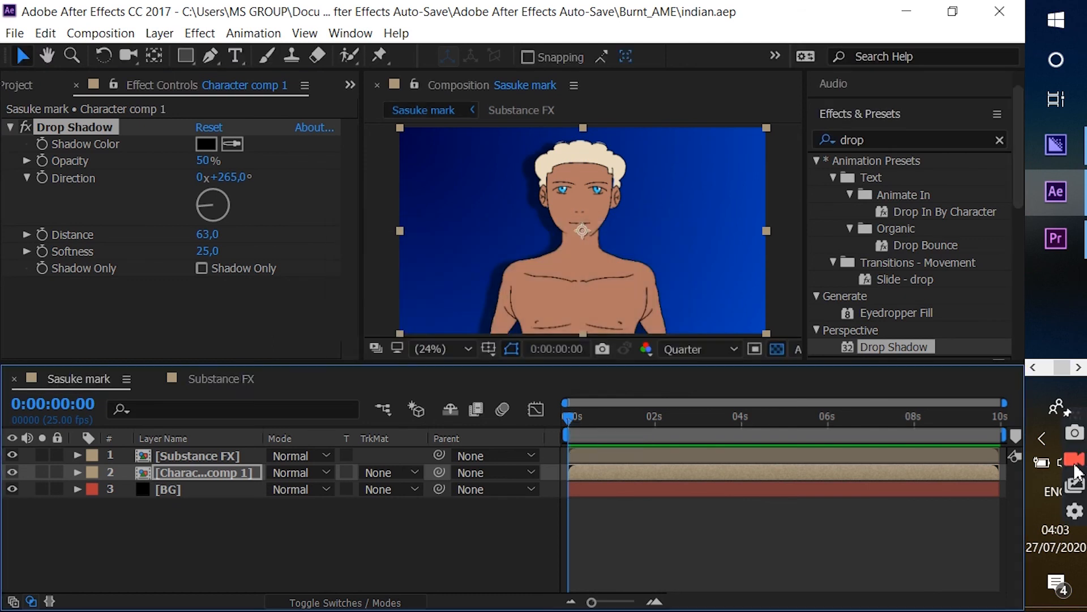